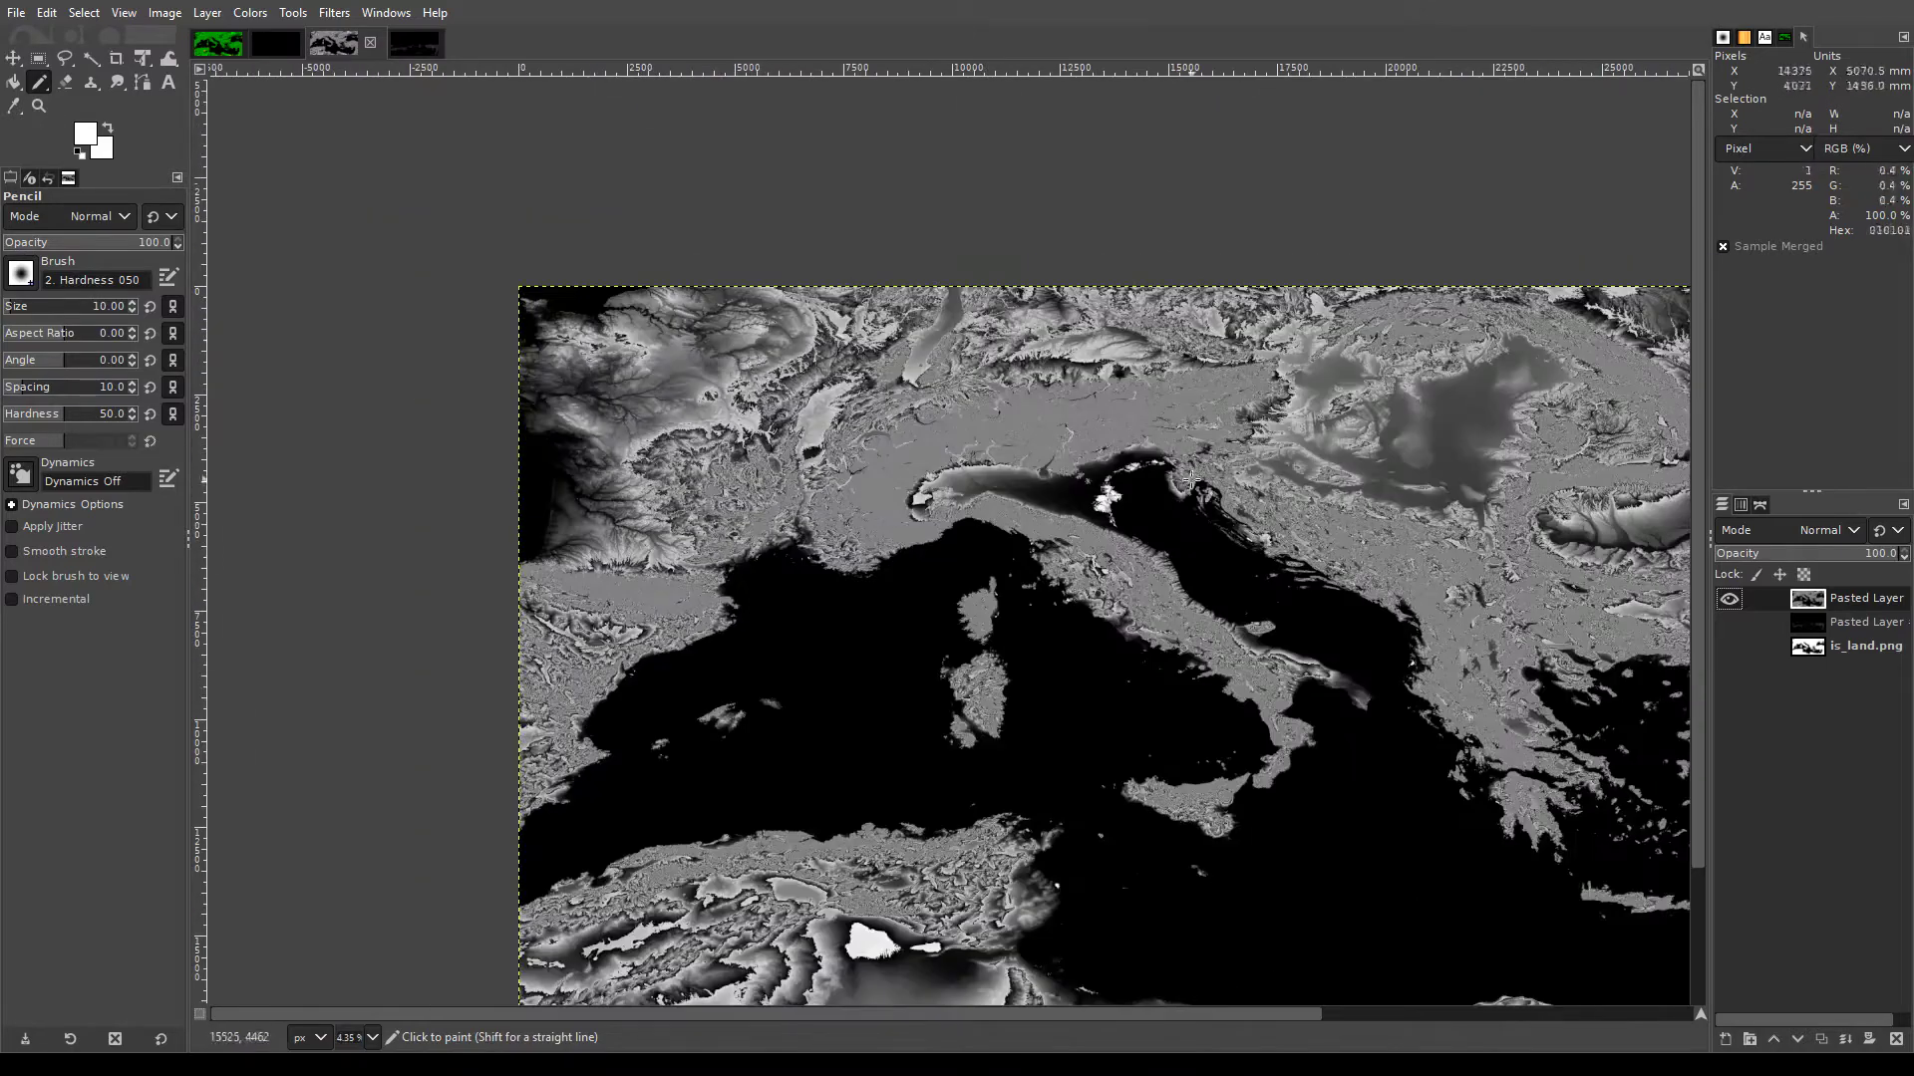
Inspect the grayscale elevation layer over northern Italy and across the whole Mediterranean map
{"action": "scroll", "coordinate": [650, 505], "scroll_direction": "up", "scroll_amount": 4}
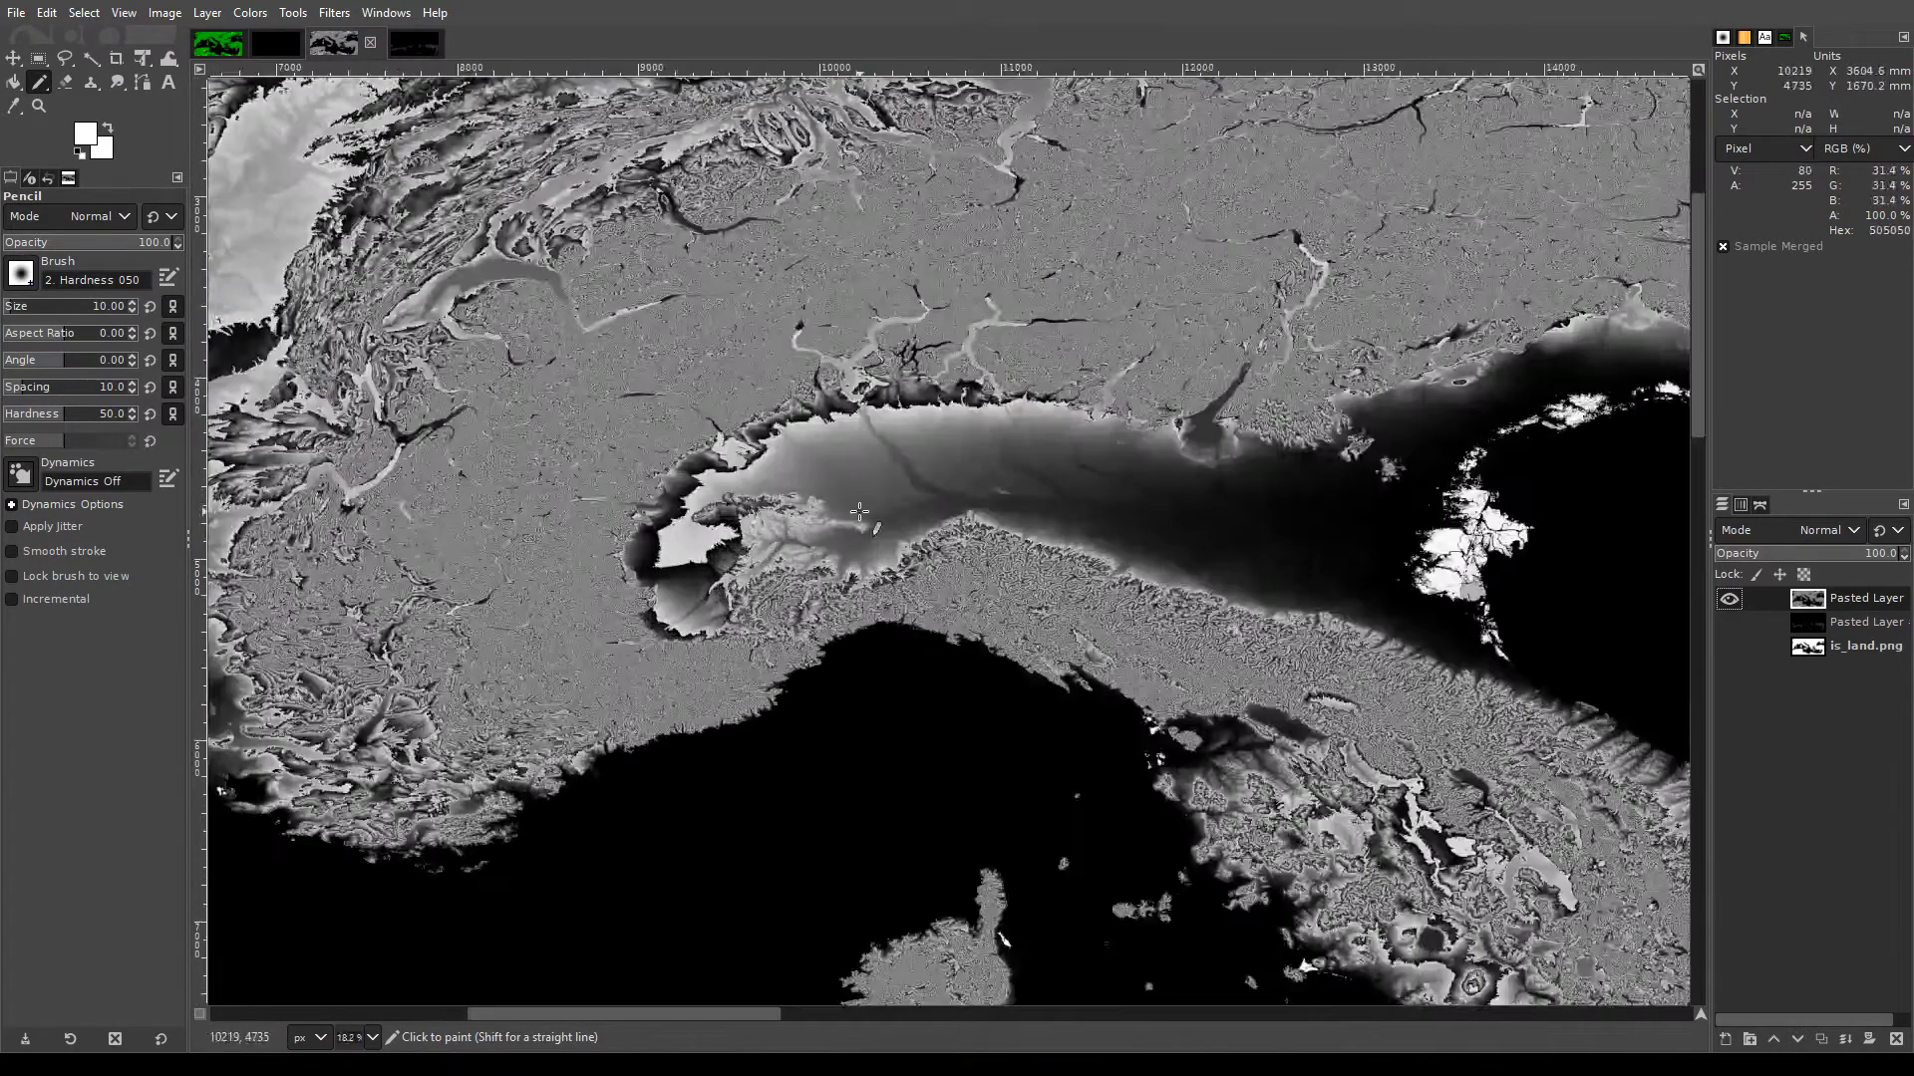
{"action": "scroll", "coordinate": [650, 506], "scroll_direction": "down", "scroll_amount": 2}
{"action": "scroll", "coordinate": [937, 392], "scroll_direction": "down", "scroll_amount": 3}
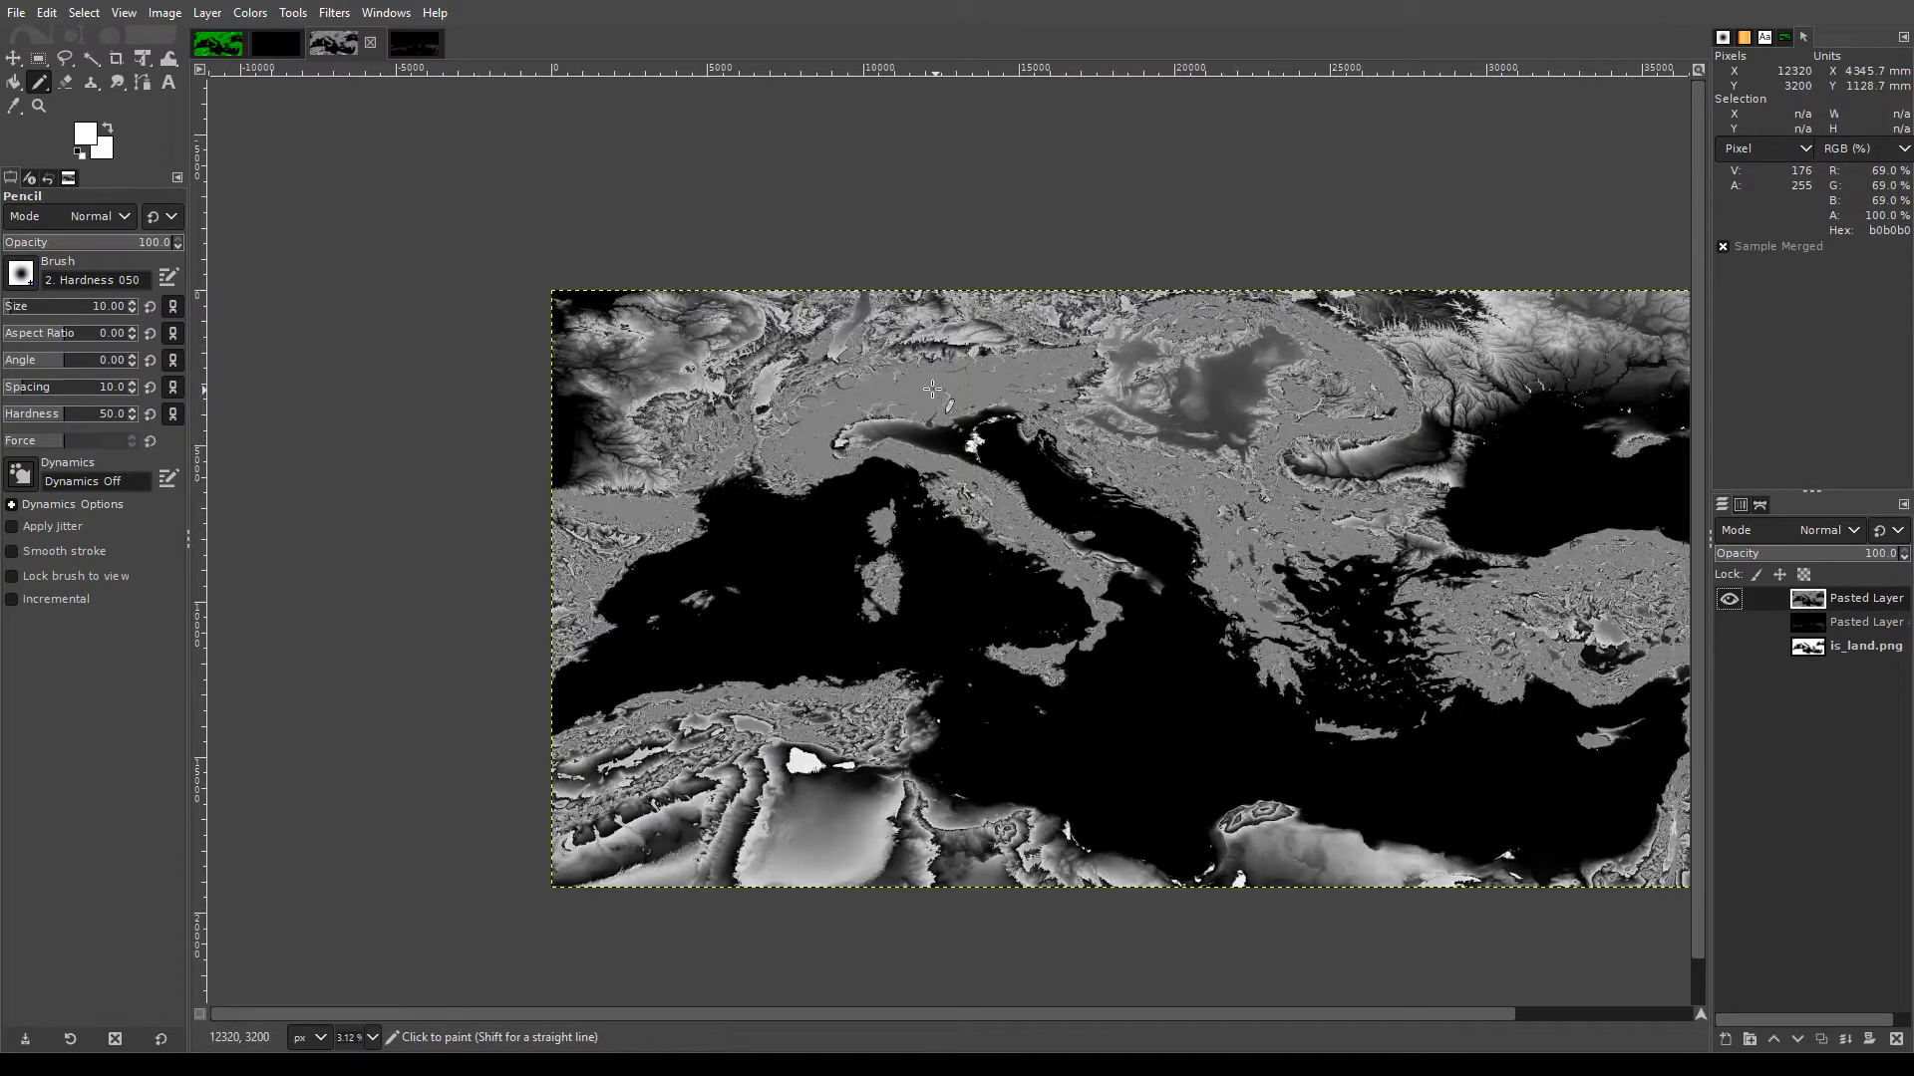
{"action": "scroll", "coordinate": [931, 389], "scroll_direction": "down", "scroll_amount": 1}
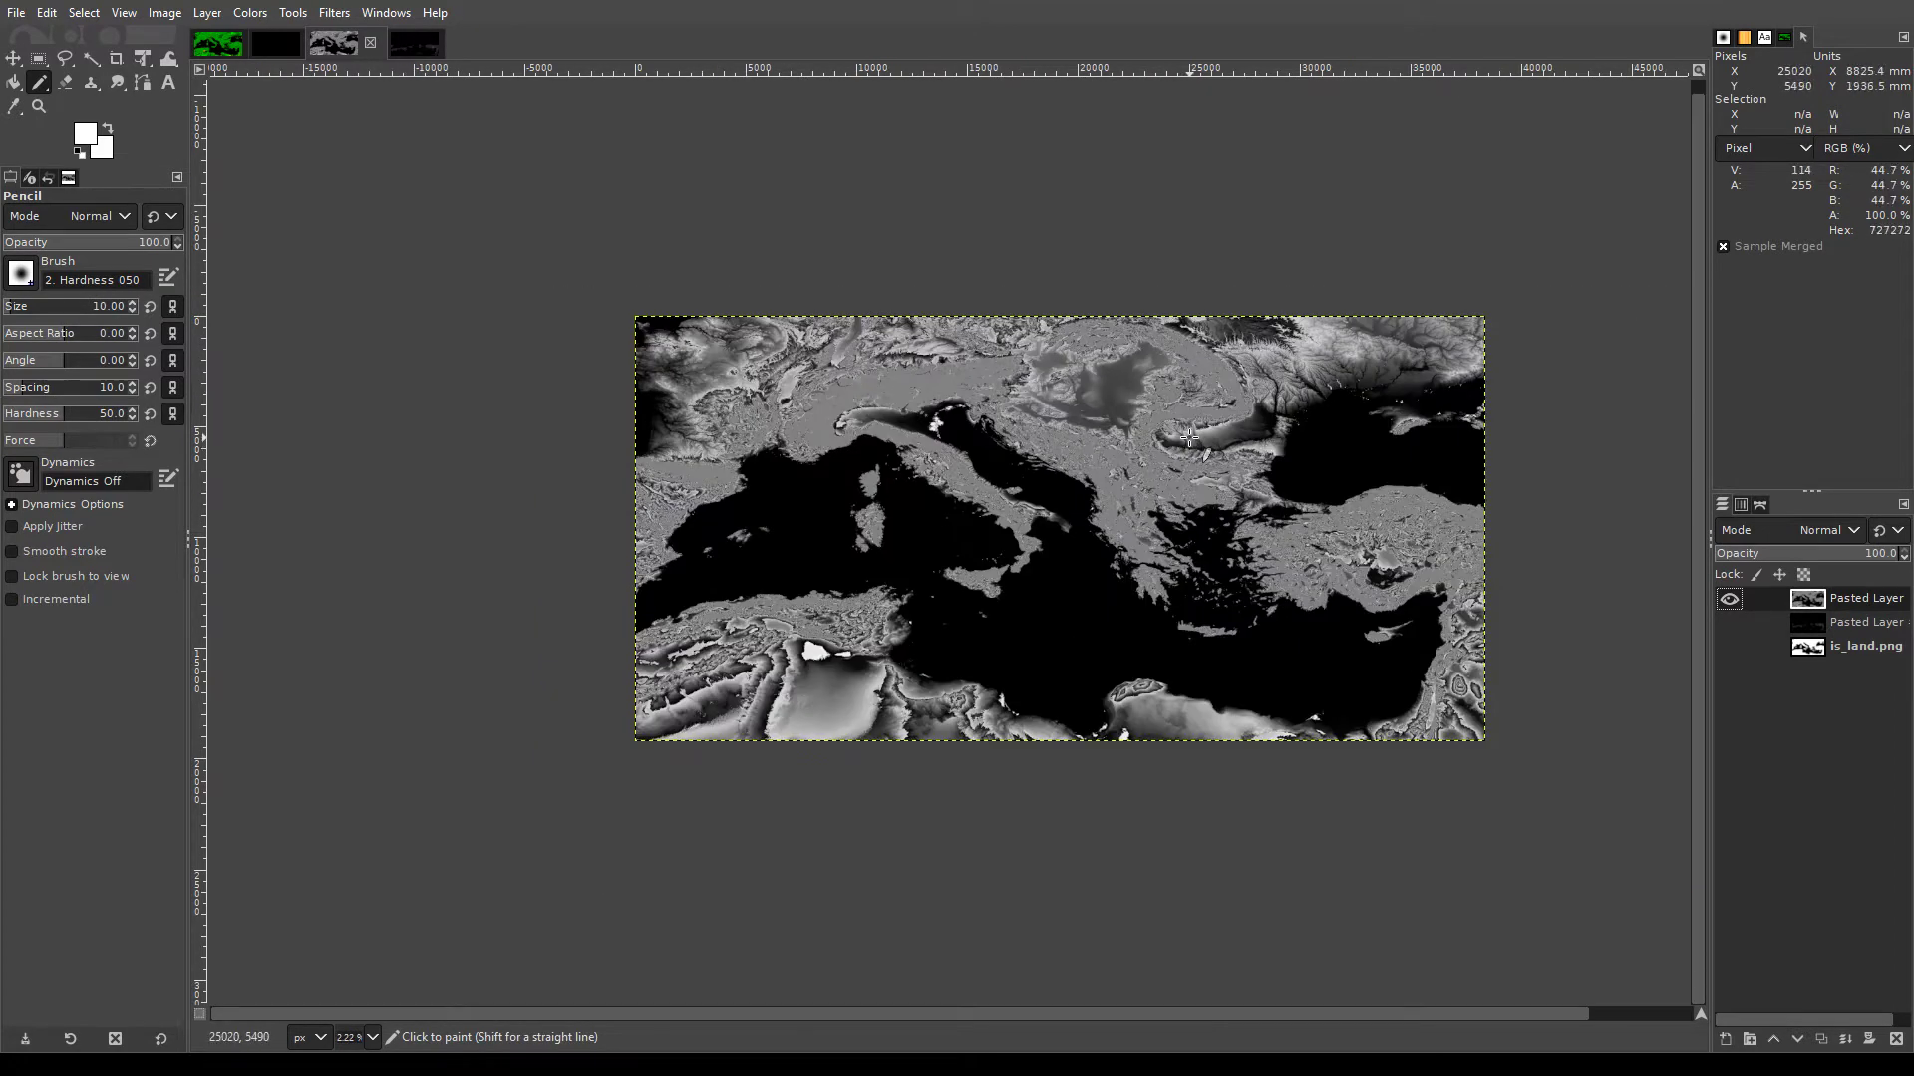
{"action": "scroll", "coordinate": [1336, 444], "scroll_direction": "up", "scroll_amount": 1}
{"action": "scroll", "coordinate": [1342, 426], "scroll_direction": "up", "scroll_amount": 3}
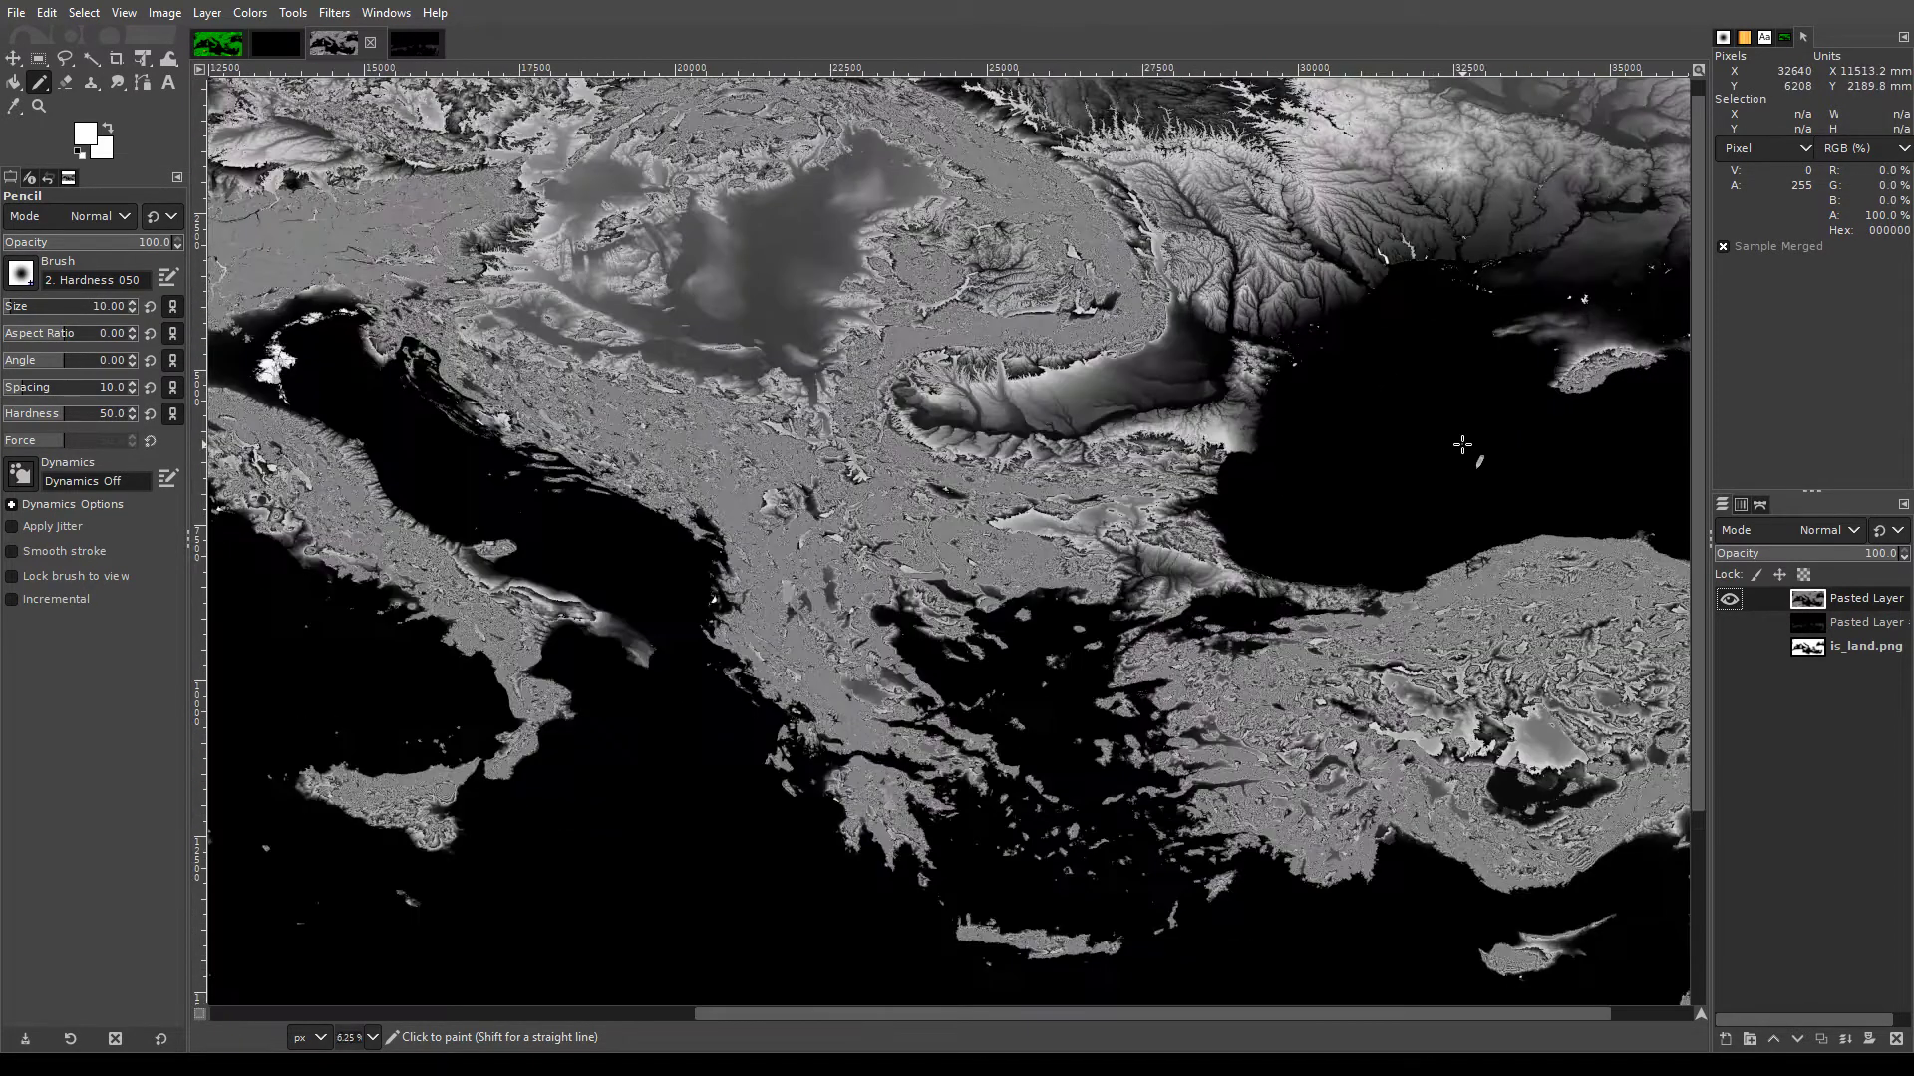
Examine the elevation layer's pixel-level shading and brightness bands along the western Black Sea coast
{"action": "scroll", "coordinate": [1219, 431], "scroll_direction": "up", "scroll_amount": 7}
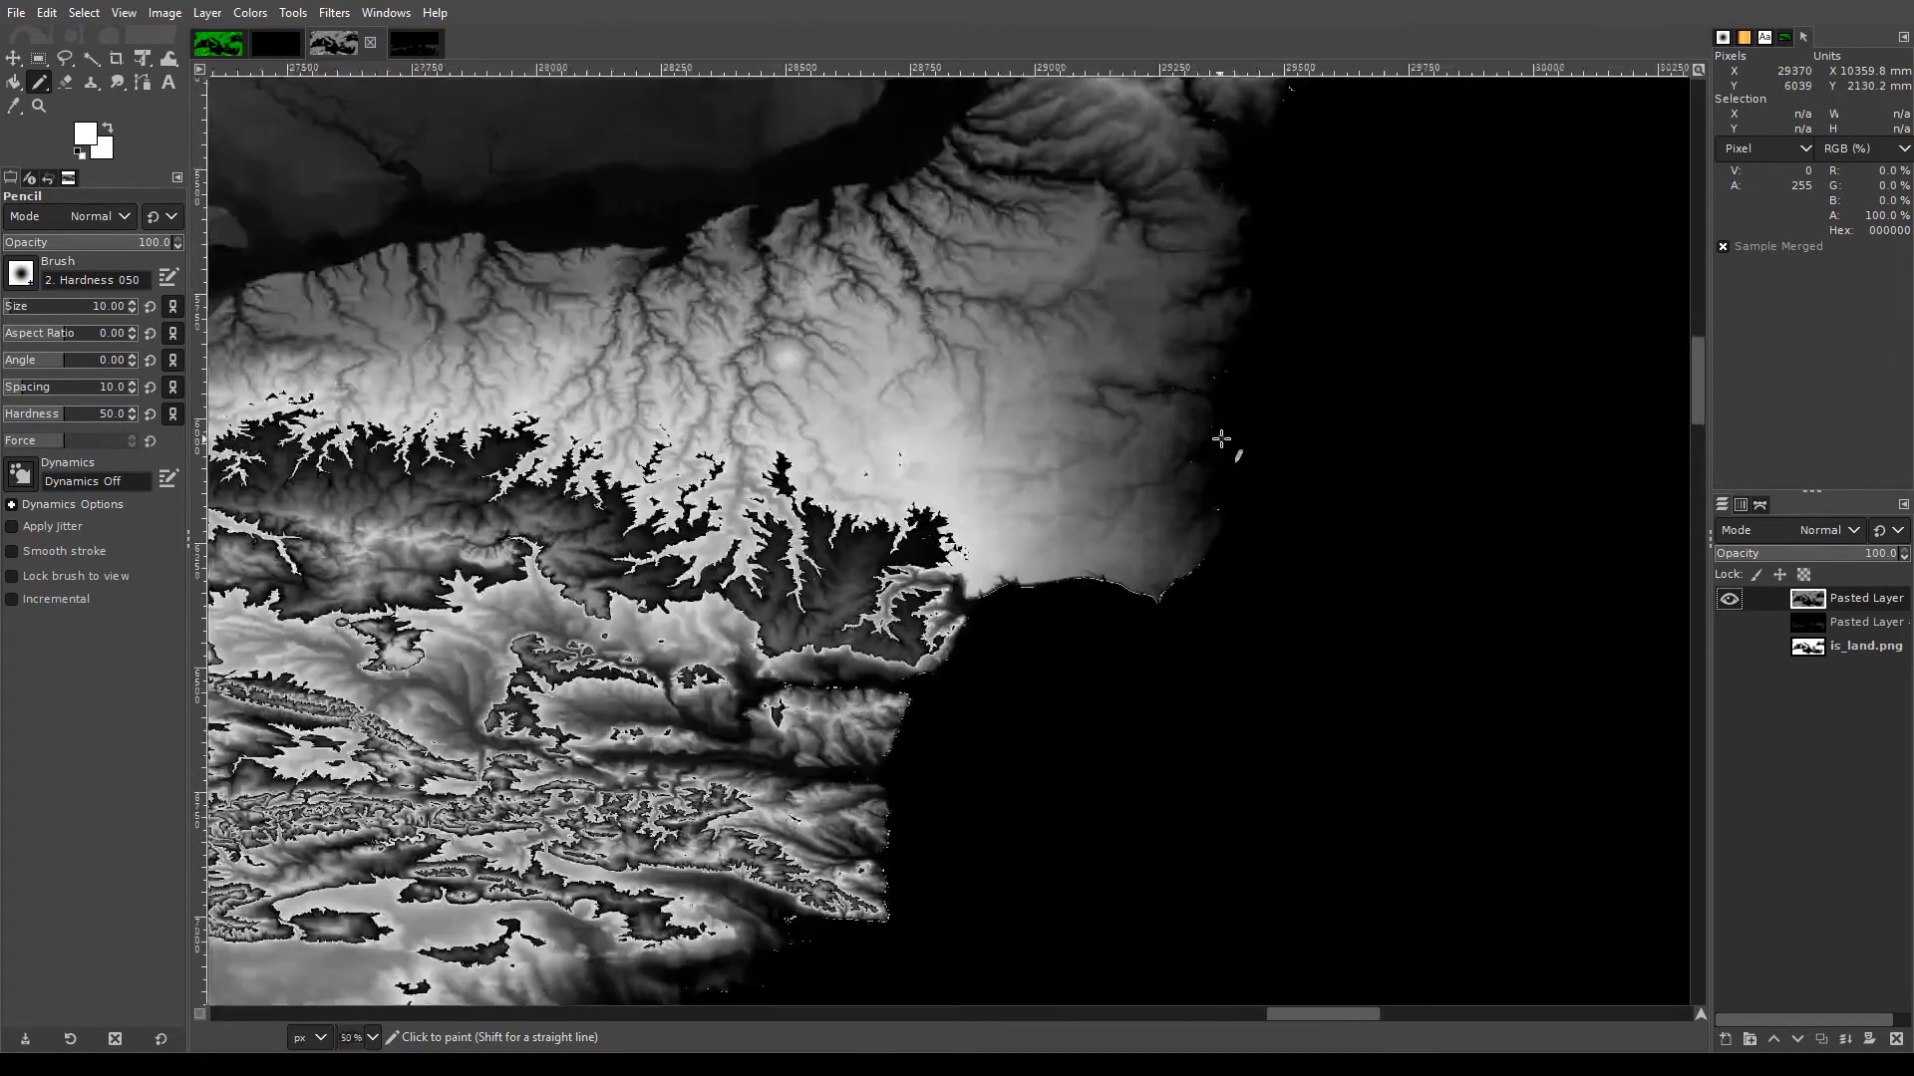
{"action": "scroll", "coordinate": [1221, 439], "scroll_direction": "up", "scroll_amount": 2}
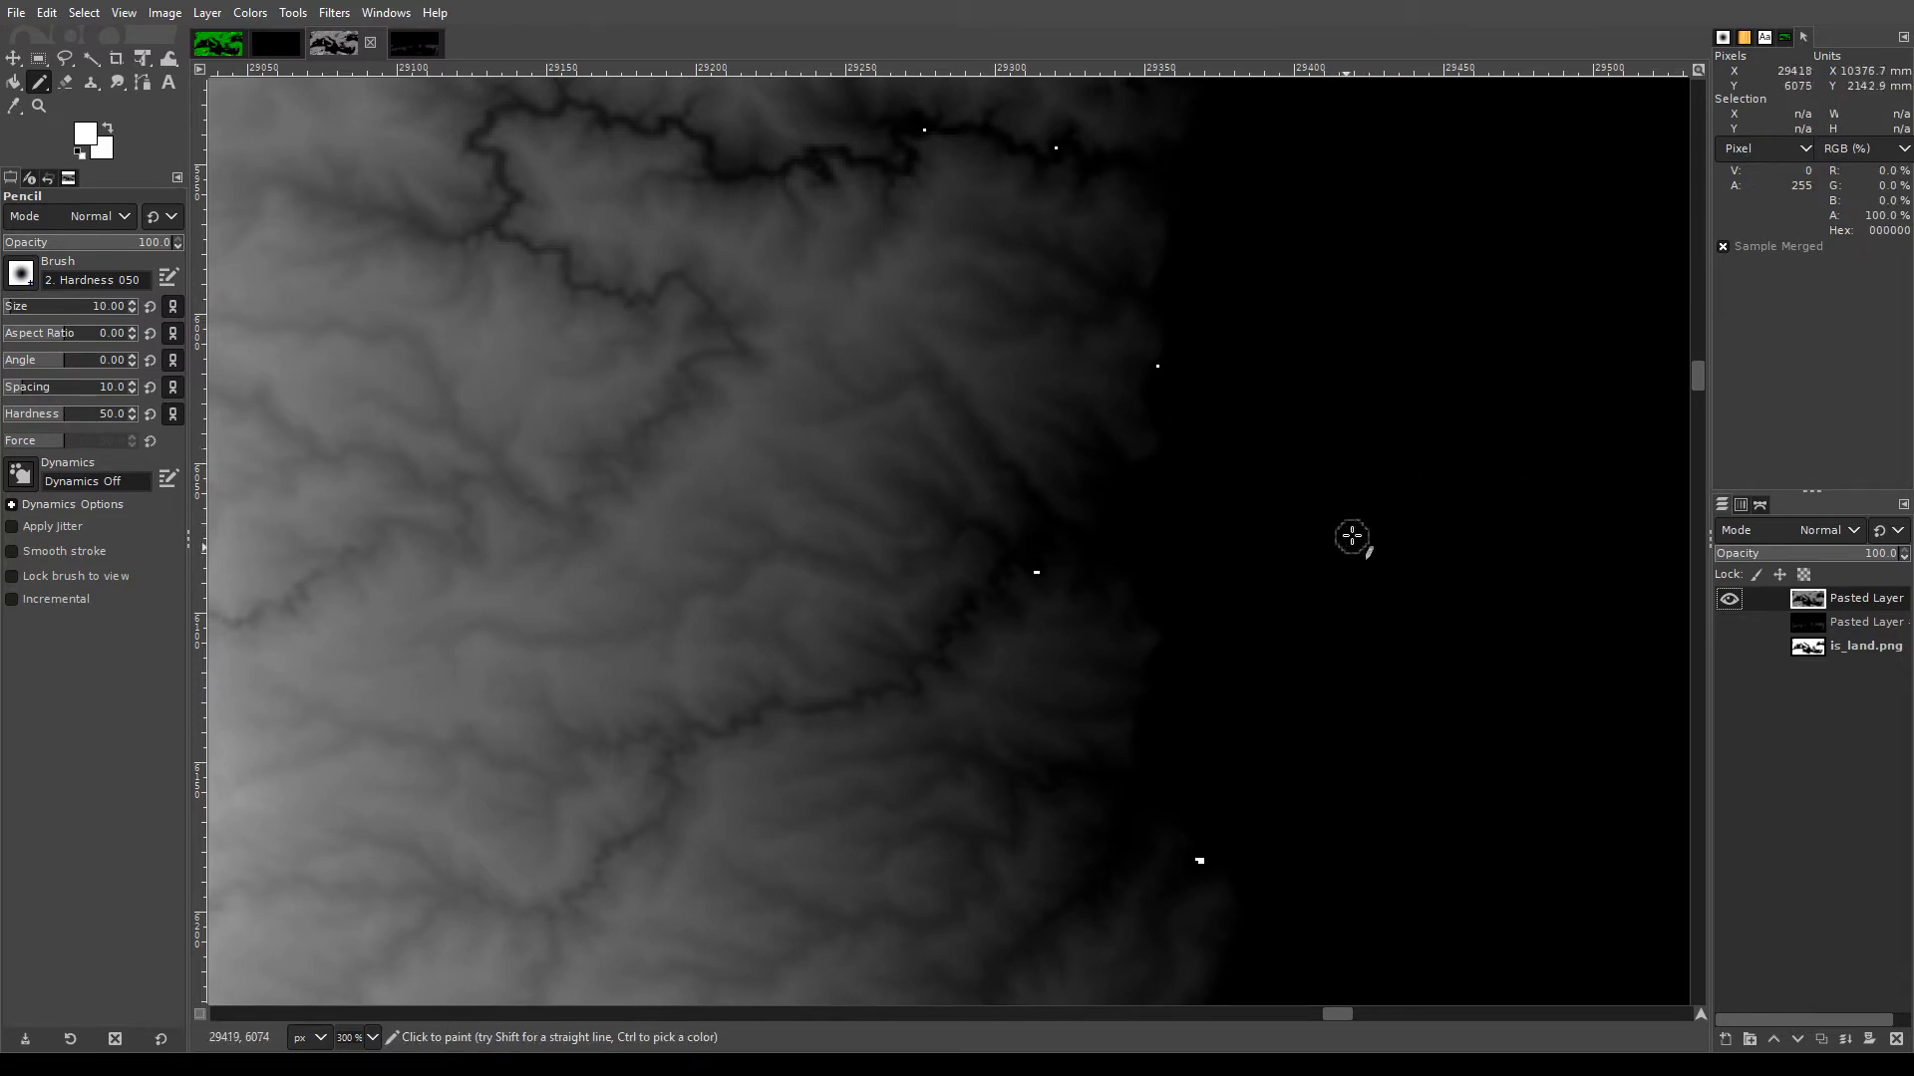
{"action": "scroll", "coordinate": [1235, 529], "scroll_direction": "down", "scroll_amount": 2}
{"action": "scroll", "coordinate": [1179, 529], "scroll_direction": "up", "scroll_amount": 2}
{"action": "scroll", "coordinate": [947, 632], "scroll_direction": "up", "scroll_amount": 1}
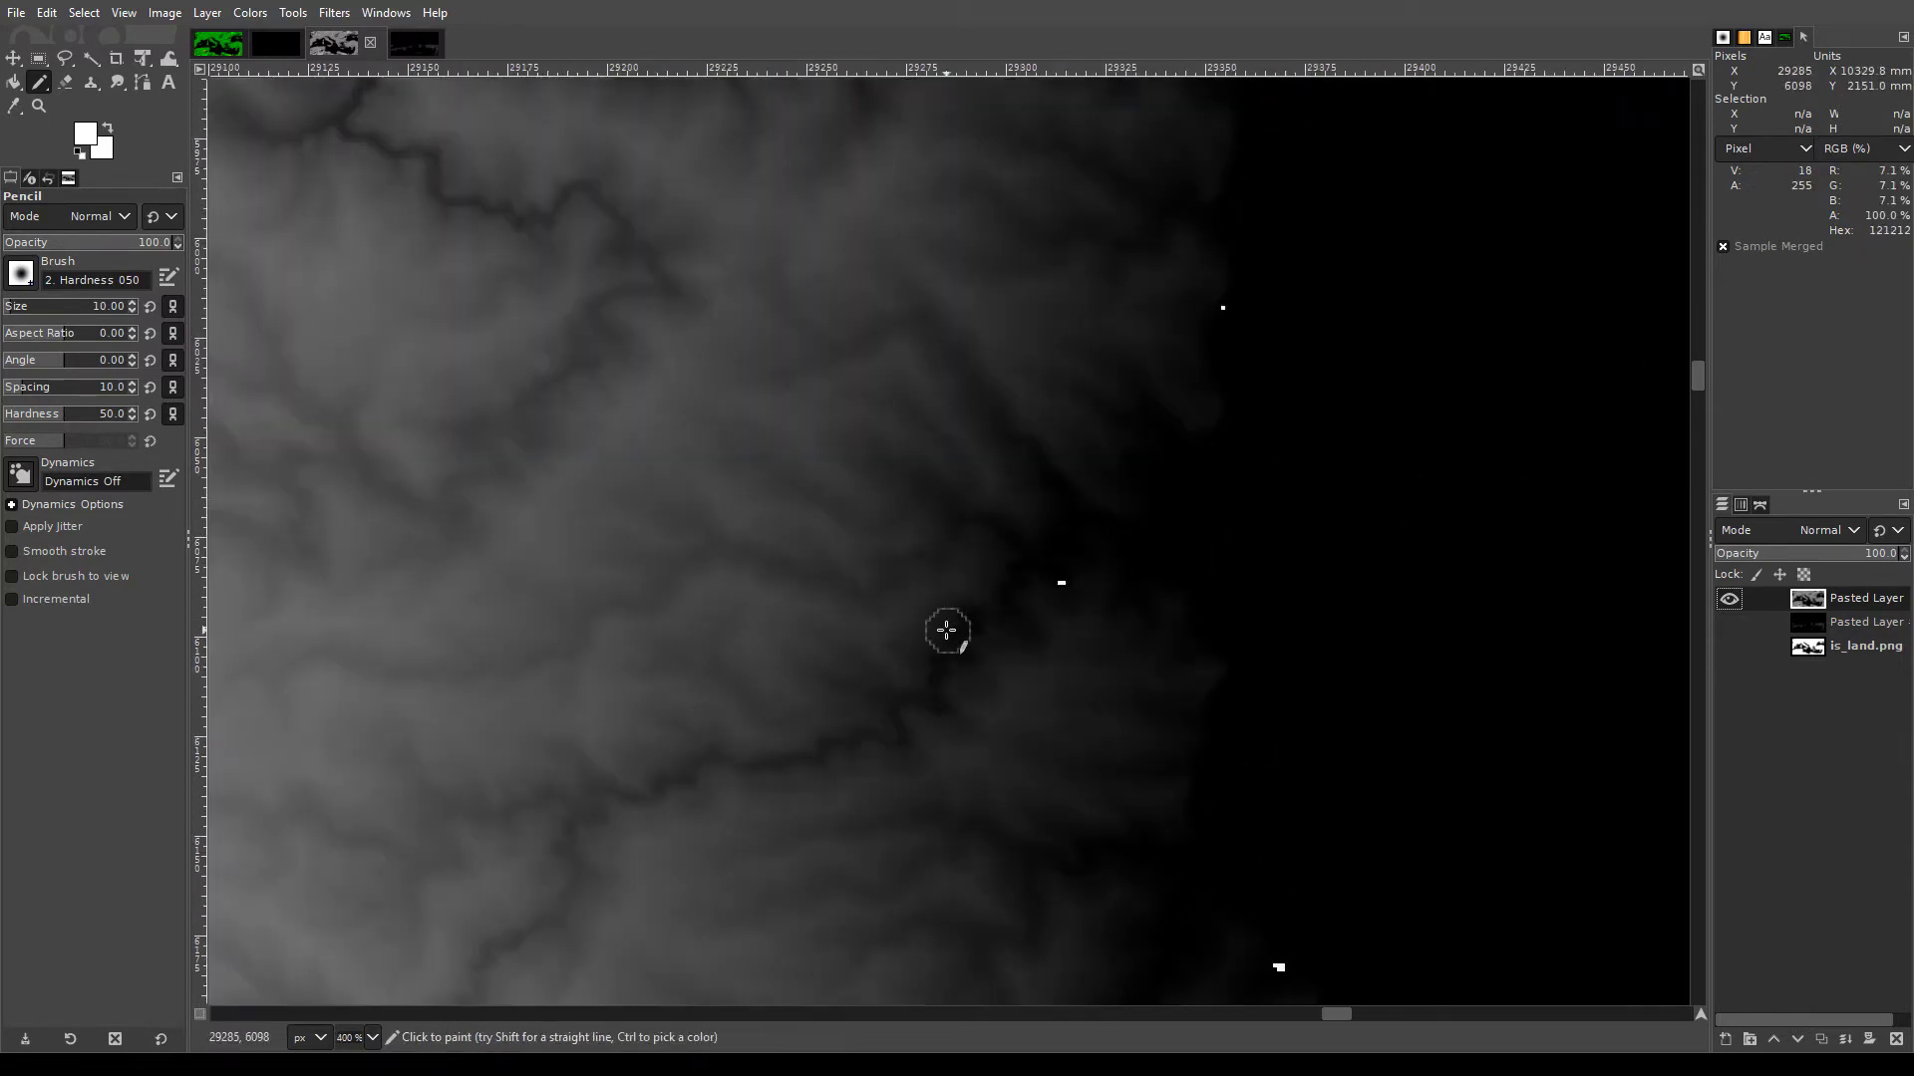
{"action": "scroll", "coordinate": [1251, 655], "scroll_direction": "down", "scroll_amount": 3}
{"action": "scroll", "coordinate": [1294, 478], "scroll_direction": "up", "scroll_amount": 1}
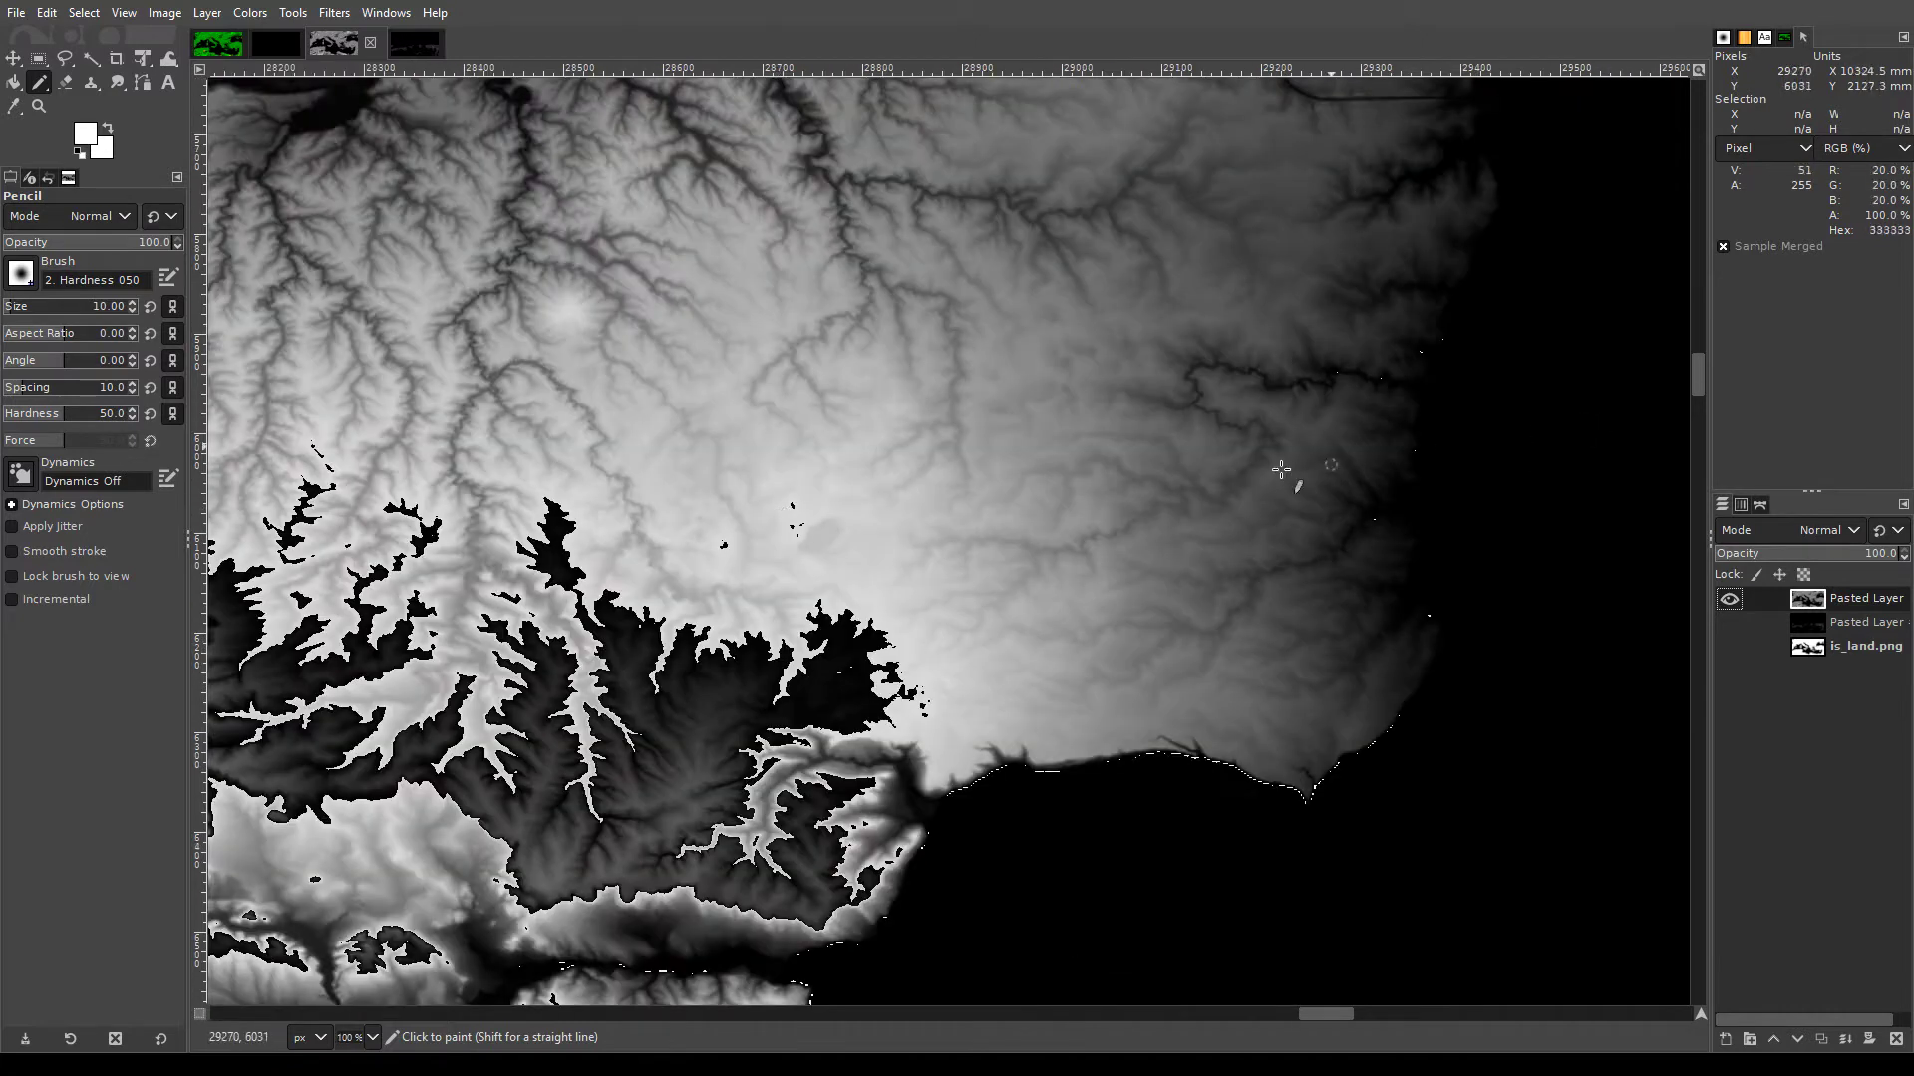
{"action": "scroll", "coordinate": [780, 636], "scroll_direction": "up", "scroll_amount": 1}
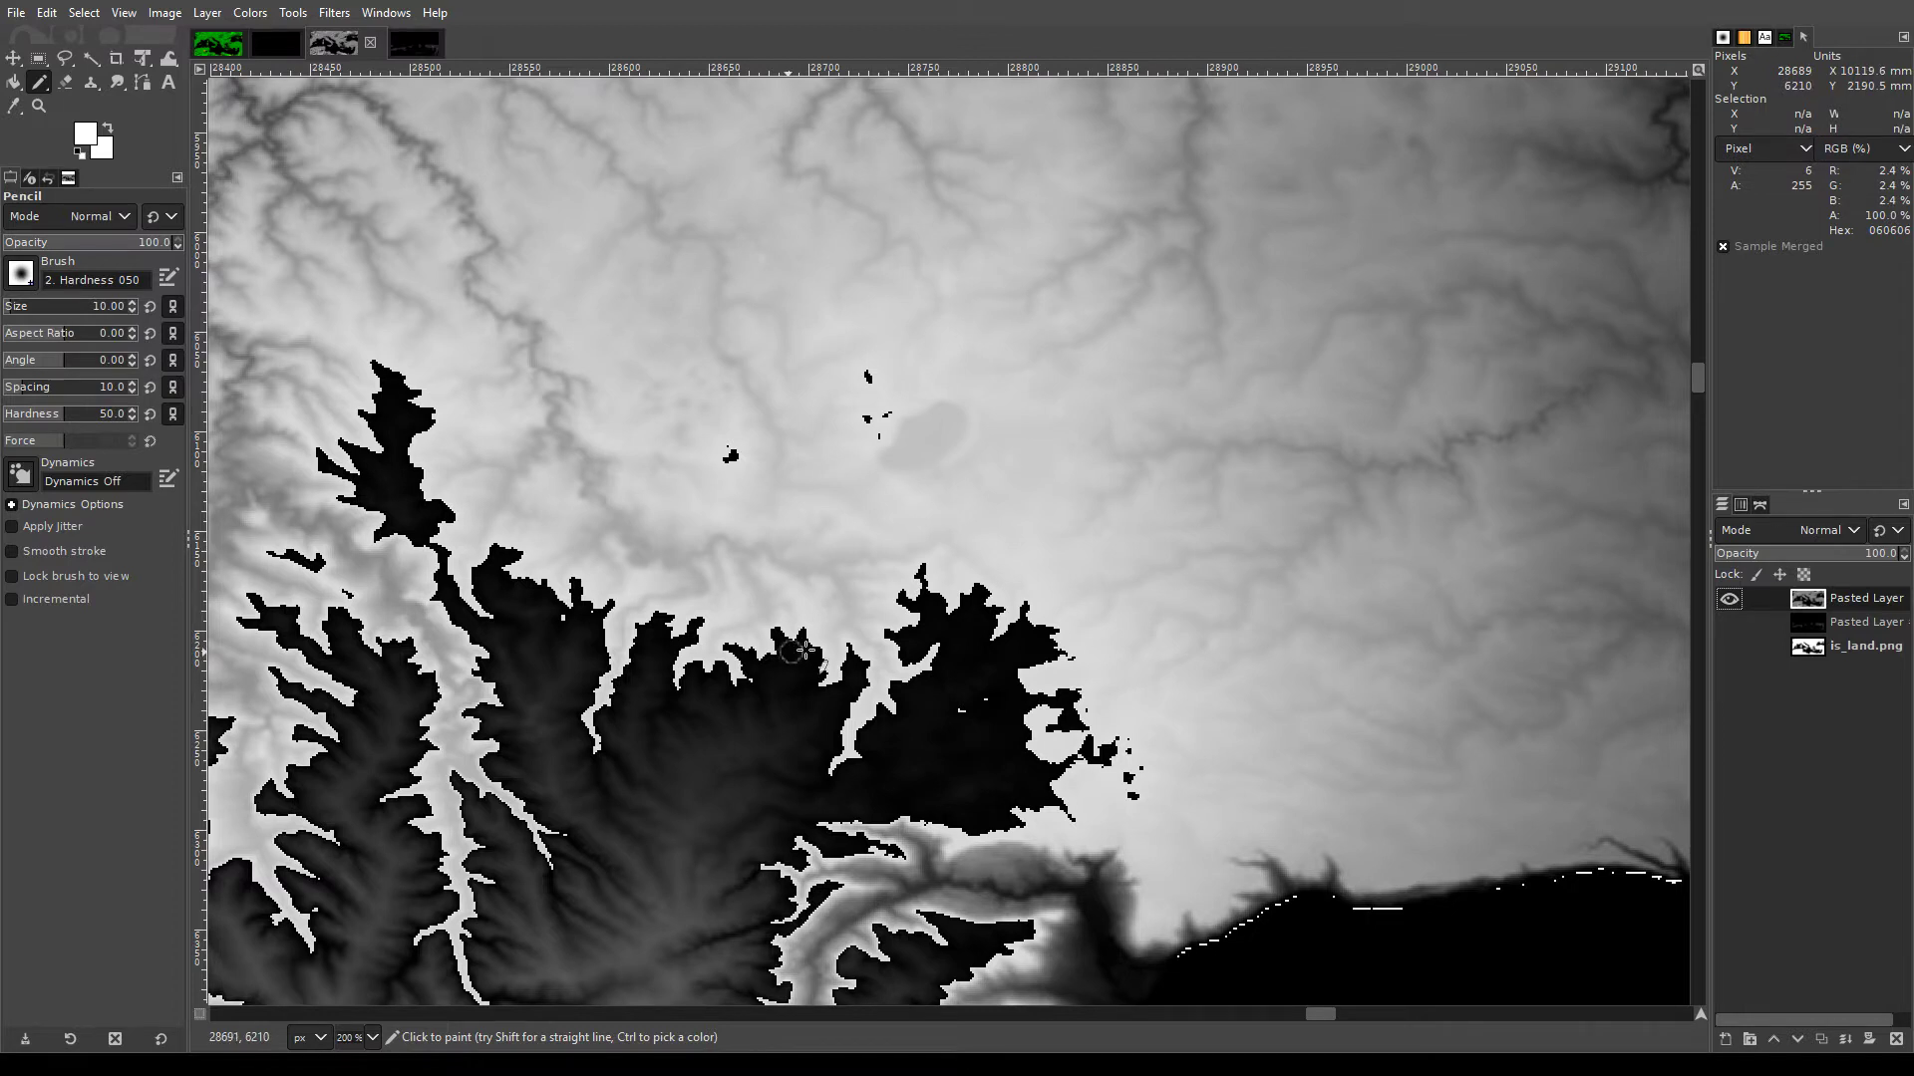
{"action": "scroll", "coordinate": [905, 458], "scroll_direction": "down", "scroll_amount": 1}
{"action": "scroll", "coordinate": [905, 459], "scroll_direction": "up", "scroll_amount": 2}
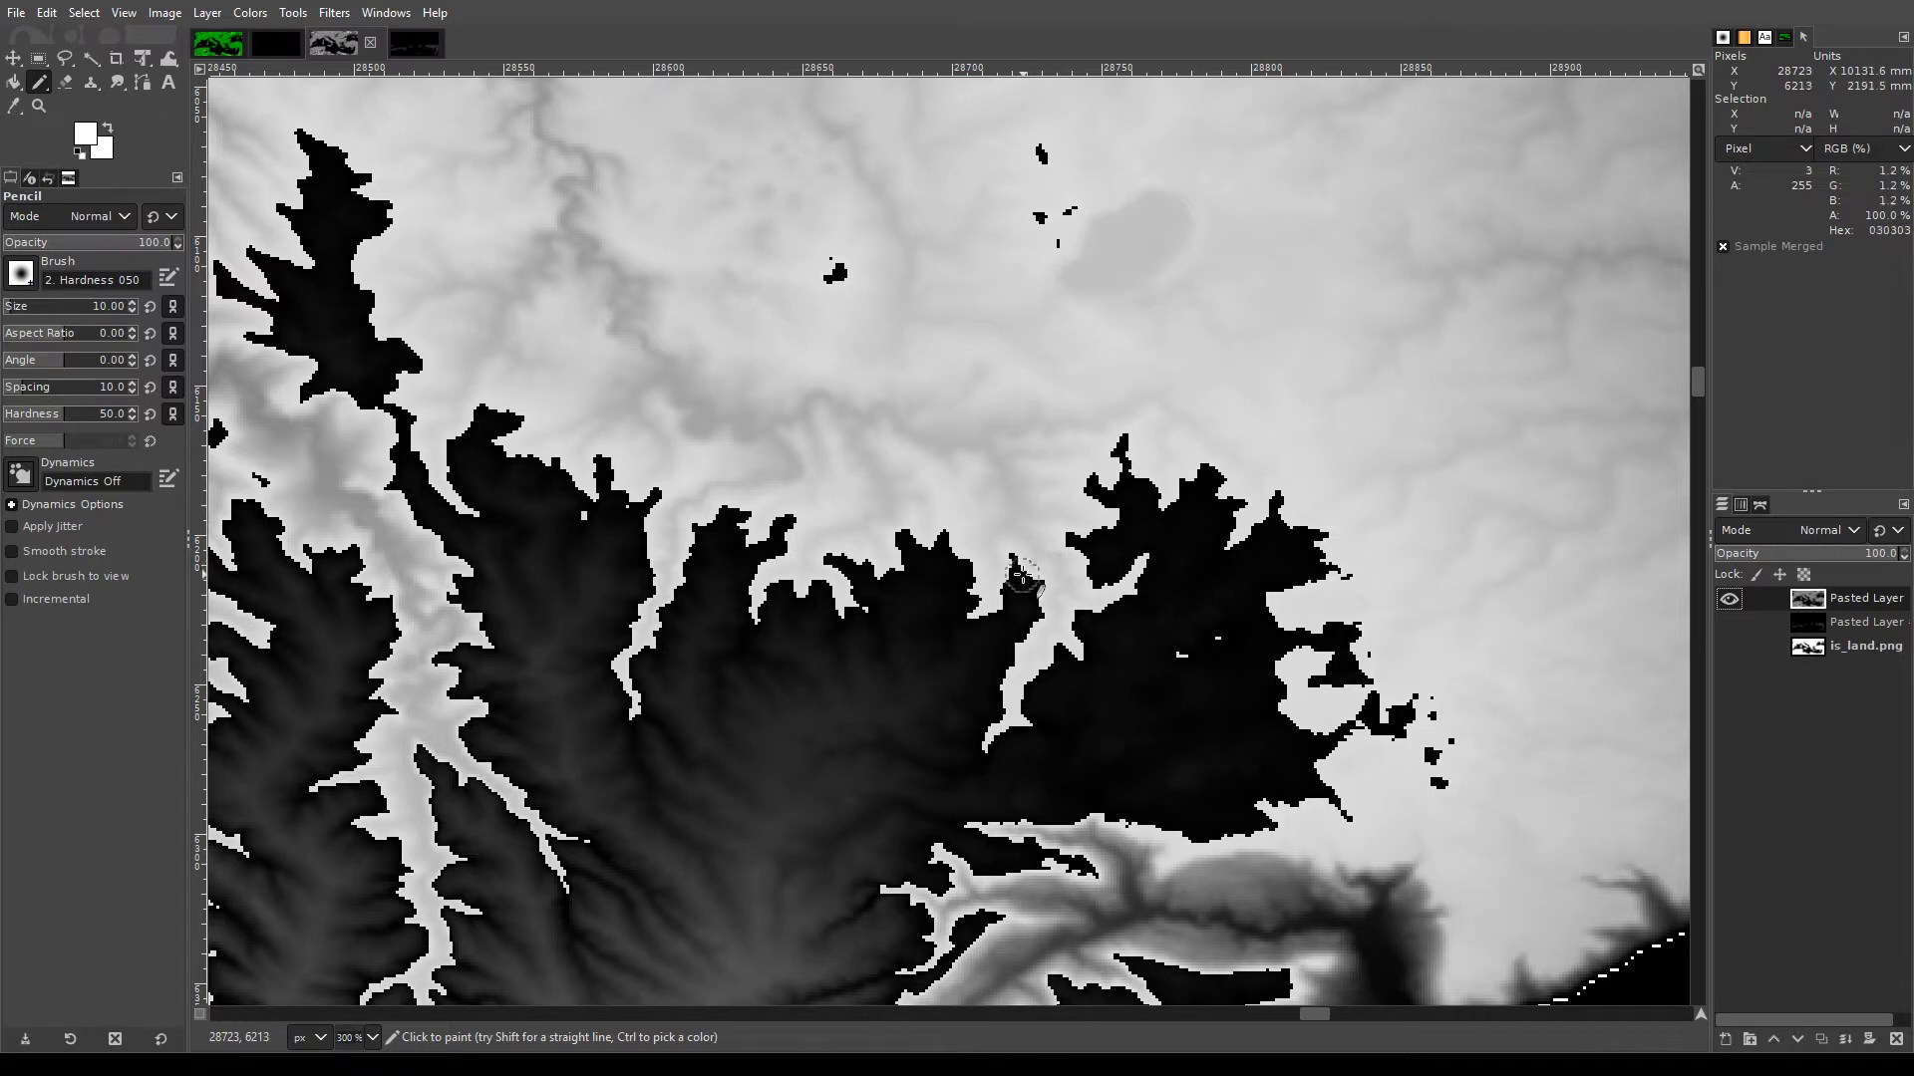
{"action": "scroll", "coordinate": [1023, 576], "scroll_direction": "down", "scroll_amount": 5}
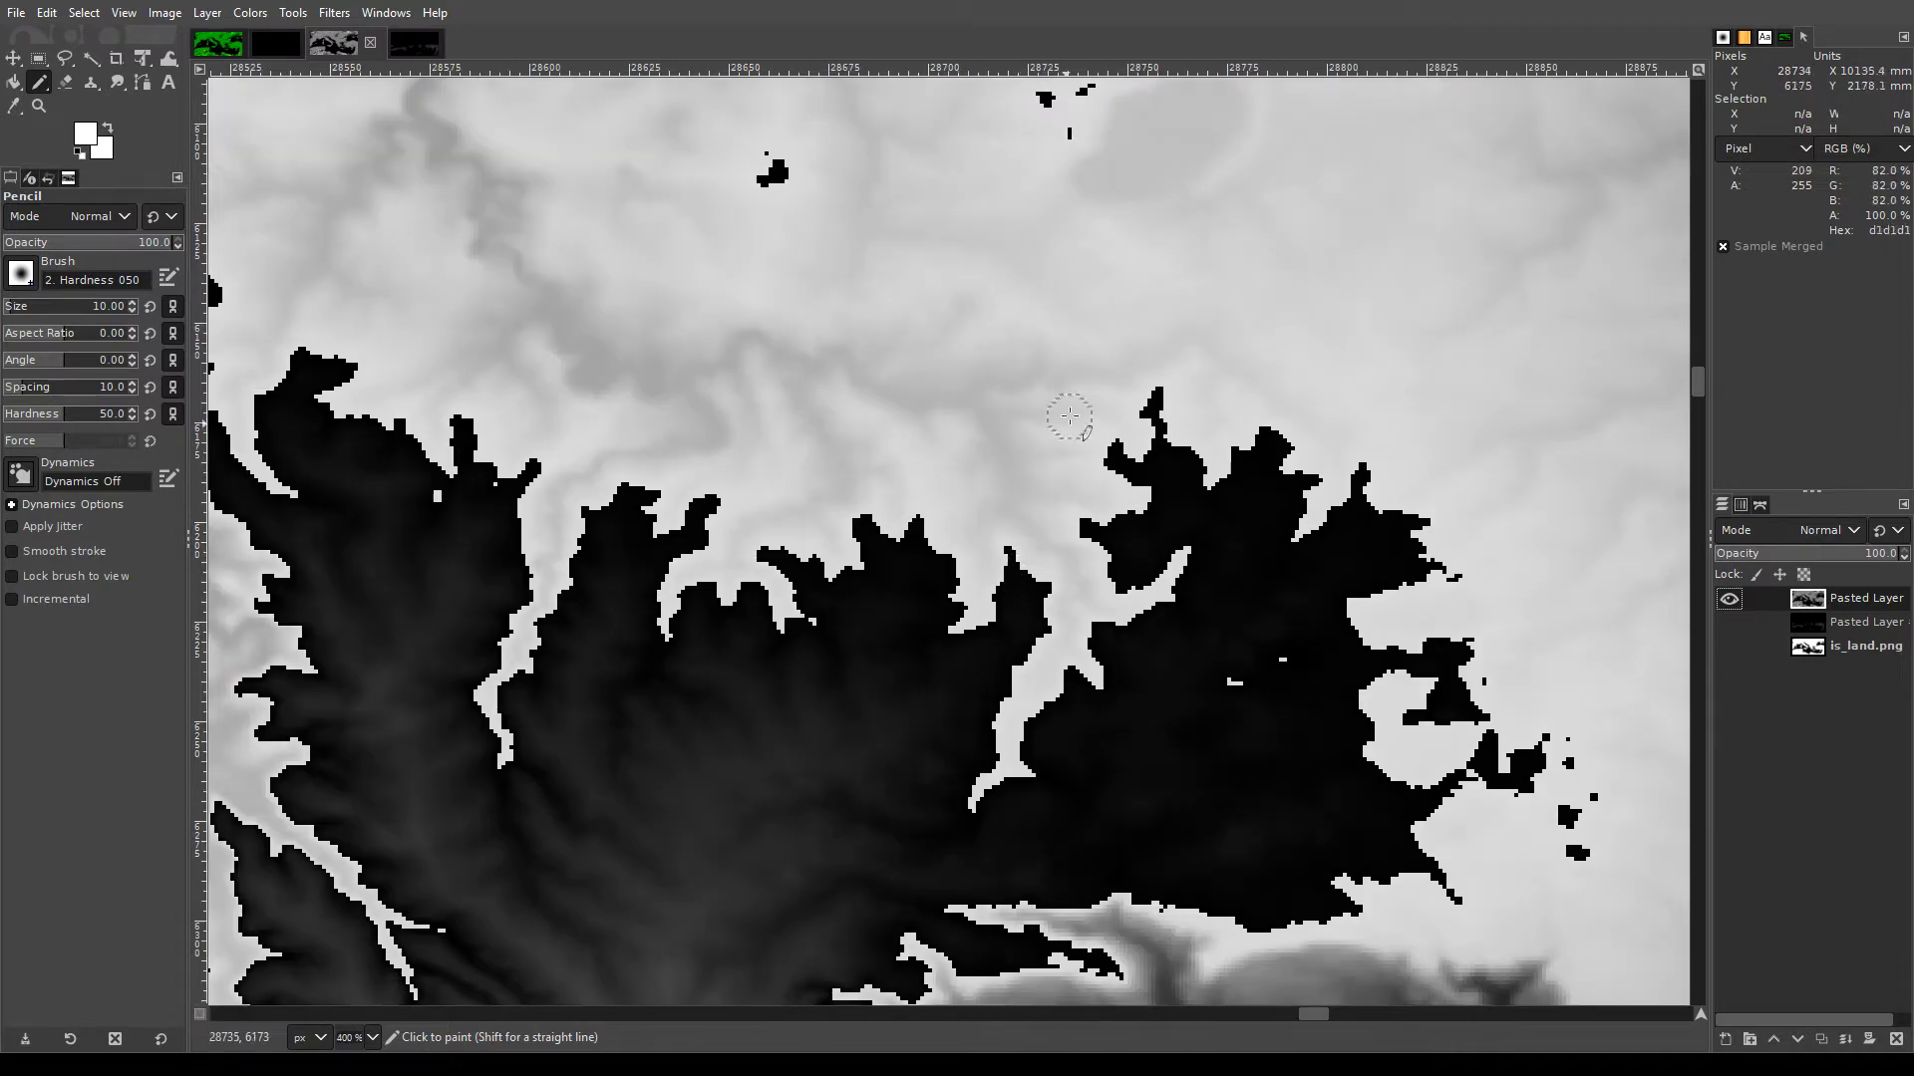
{"action": "scroll", "coordinate": [1077, 455], "scroll_direction": "down", "scroll_amount": 4}
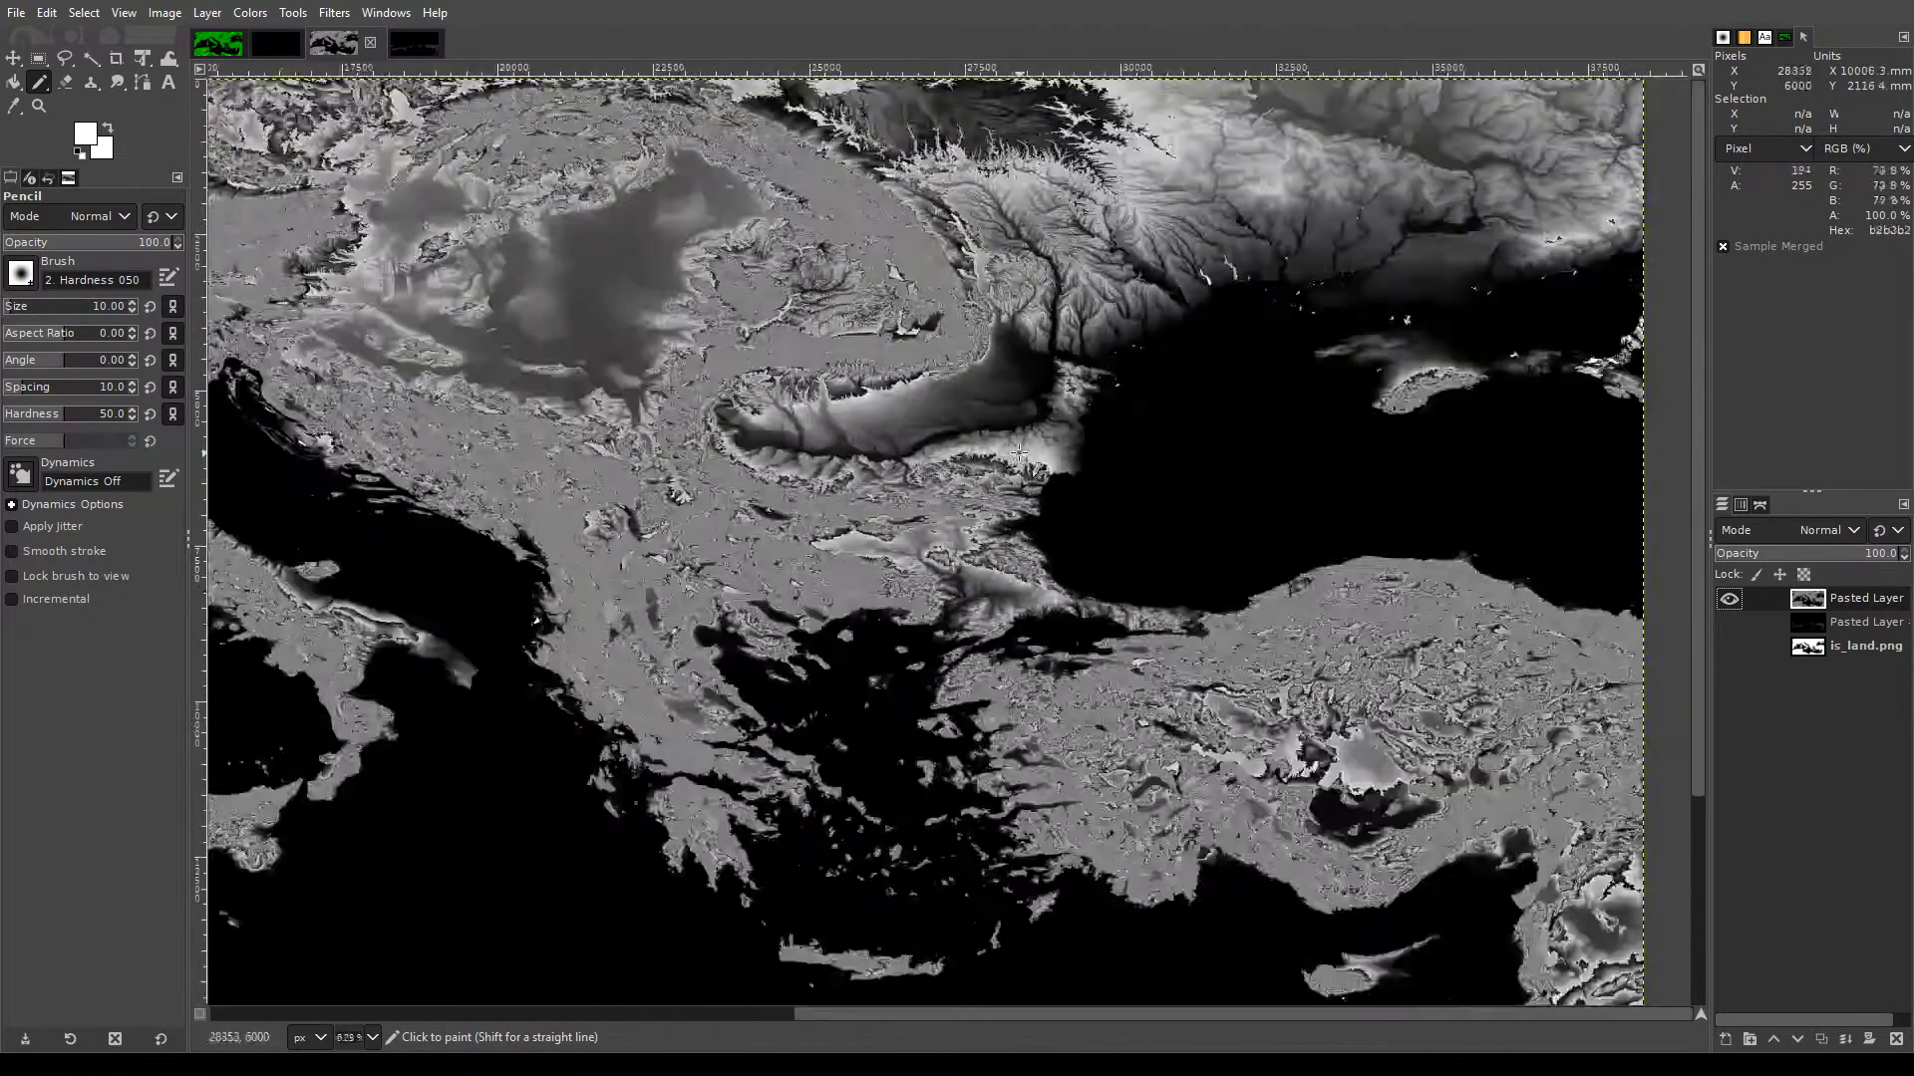
Examine the elevation layer around Anatolia and the Aegean, ending with the full map in view
{"action": "scroll", "coordinate": [1203, 697], "scroll_direction": "up", "scroll_amount": 2}
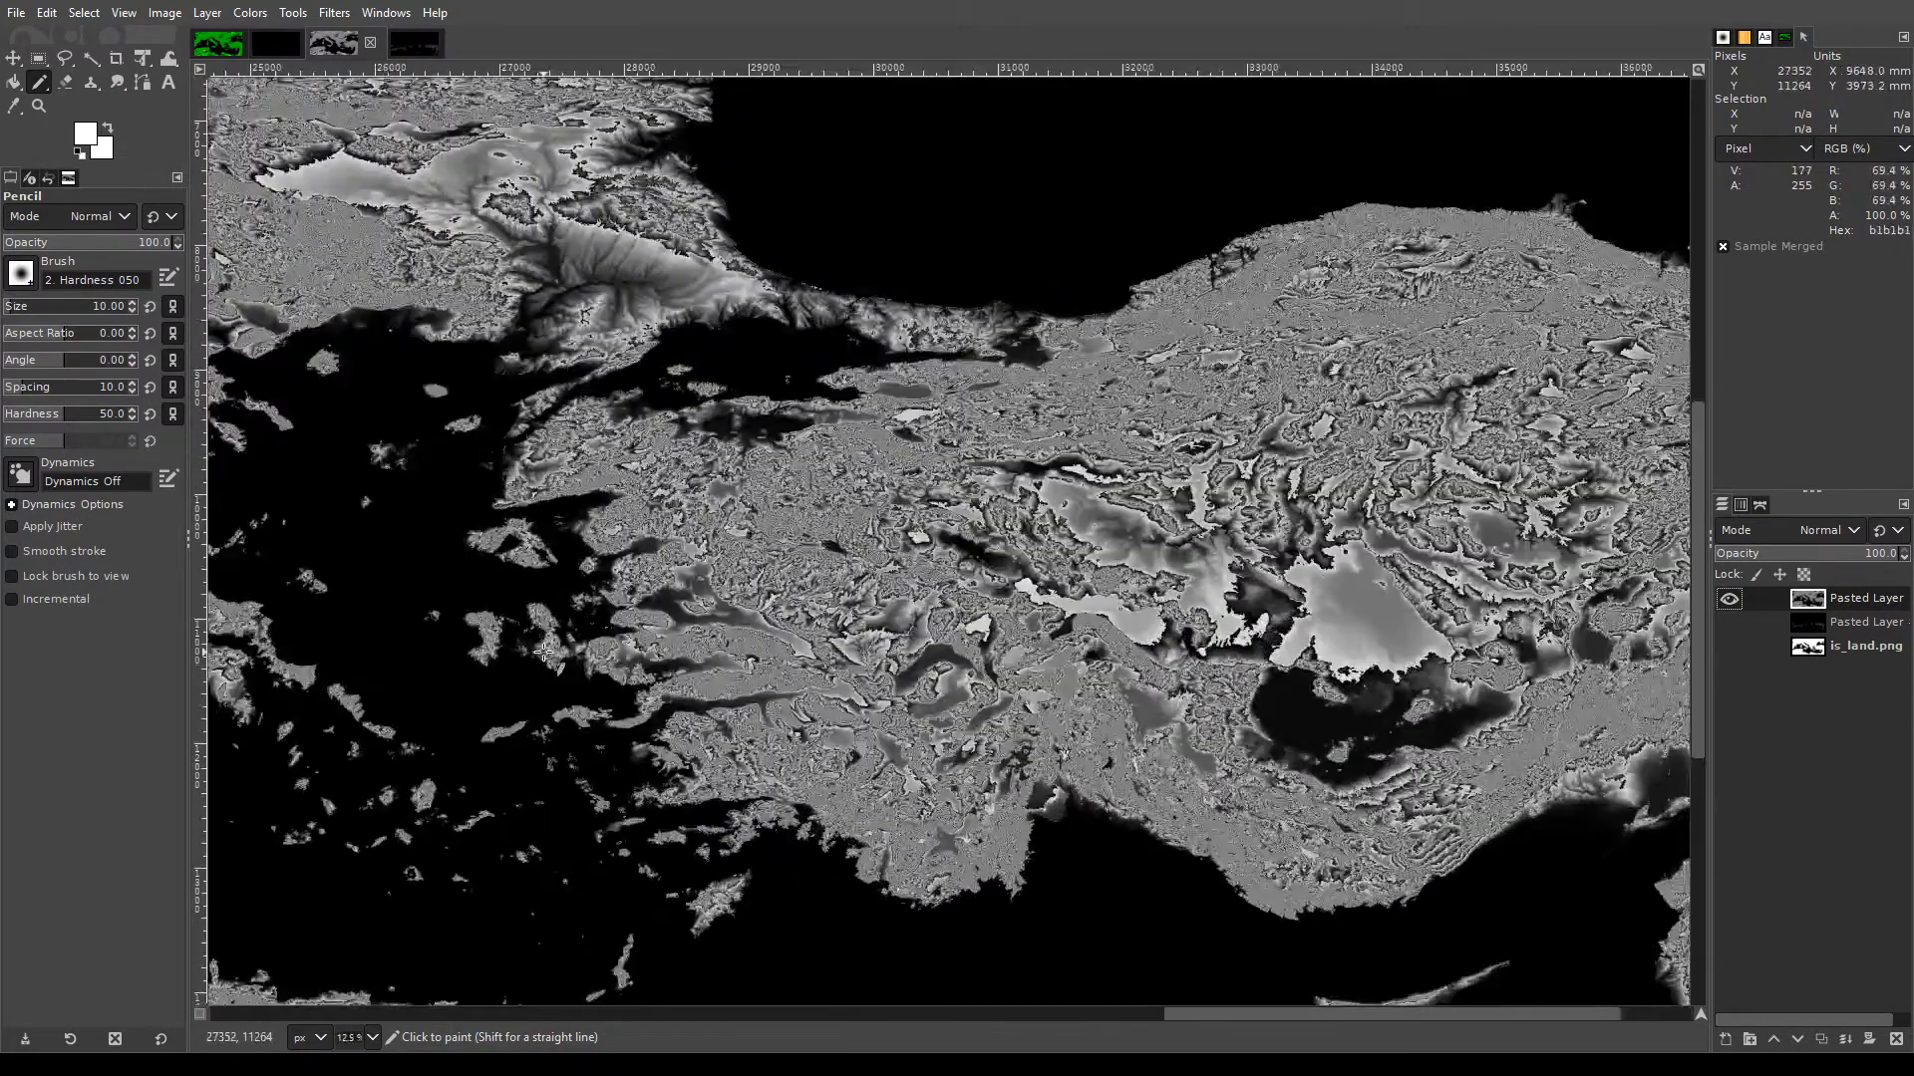
{"action": "scroll", "coordinate": [543, 651], "scroll_direction": "down", "scroll_amount": 2}
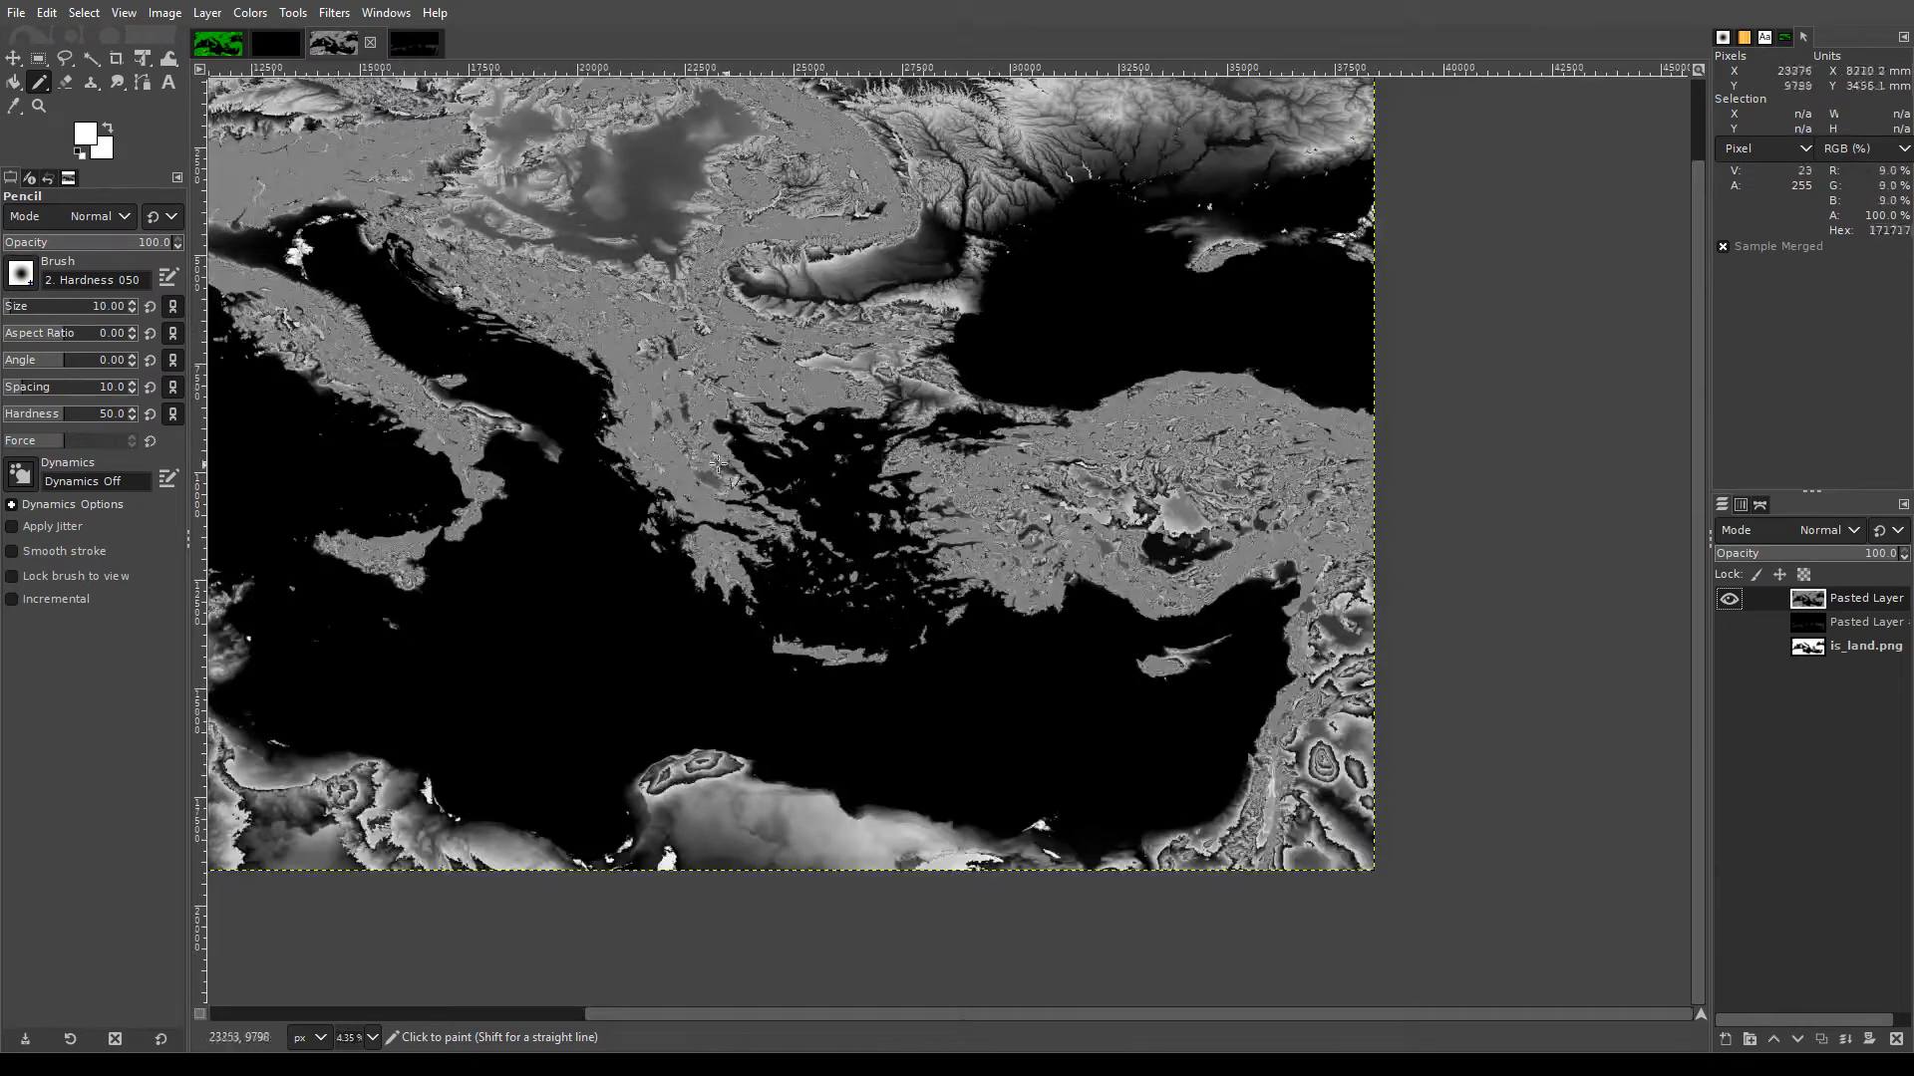
{"action": "scroll", "coordinate": [690, 467], "scroll_direction": "up", "scroll_amount": 1}
{"action": "scroll", "coordinate": [690, 467], "scroll_direction": "down", "scroll_amount": 3}
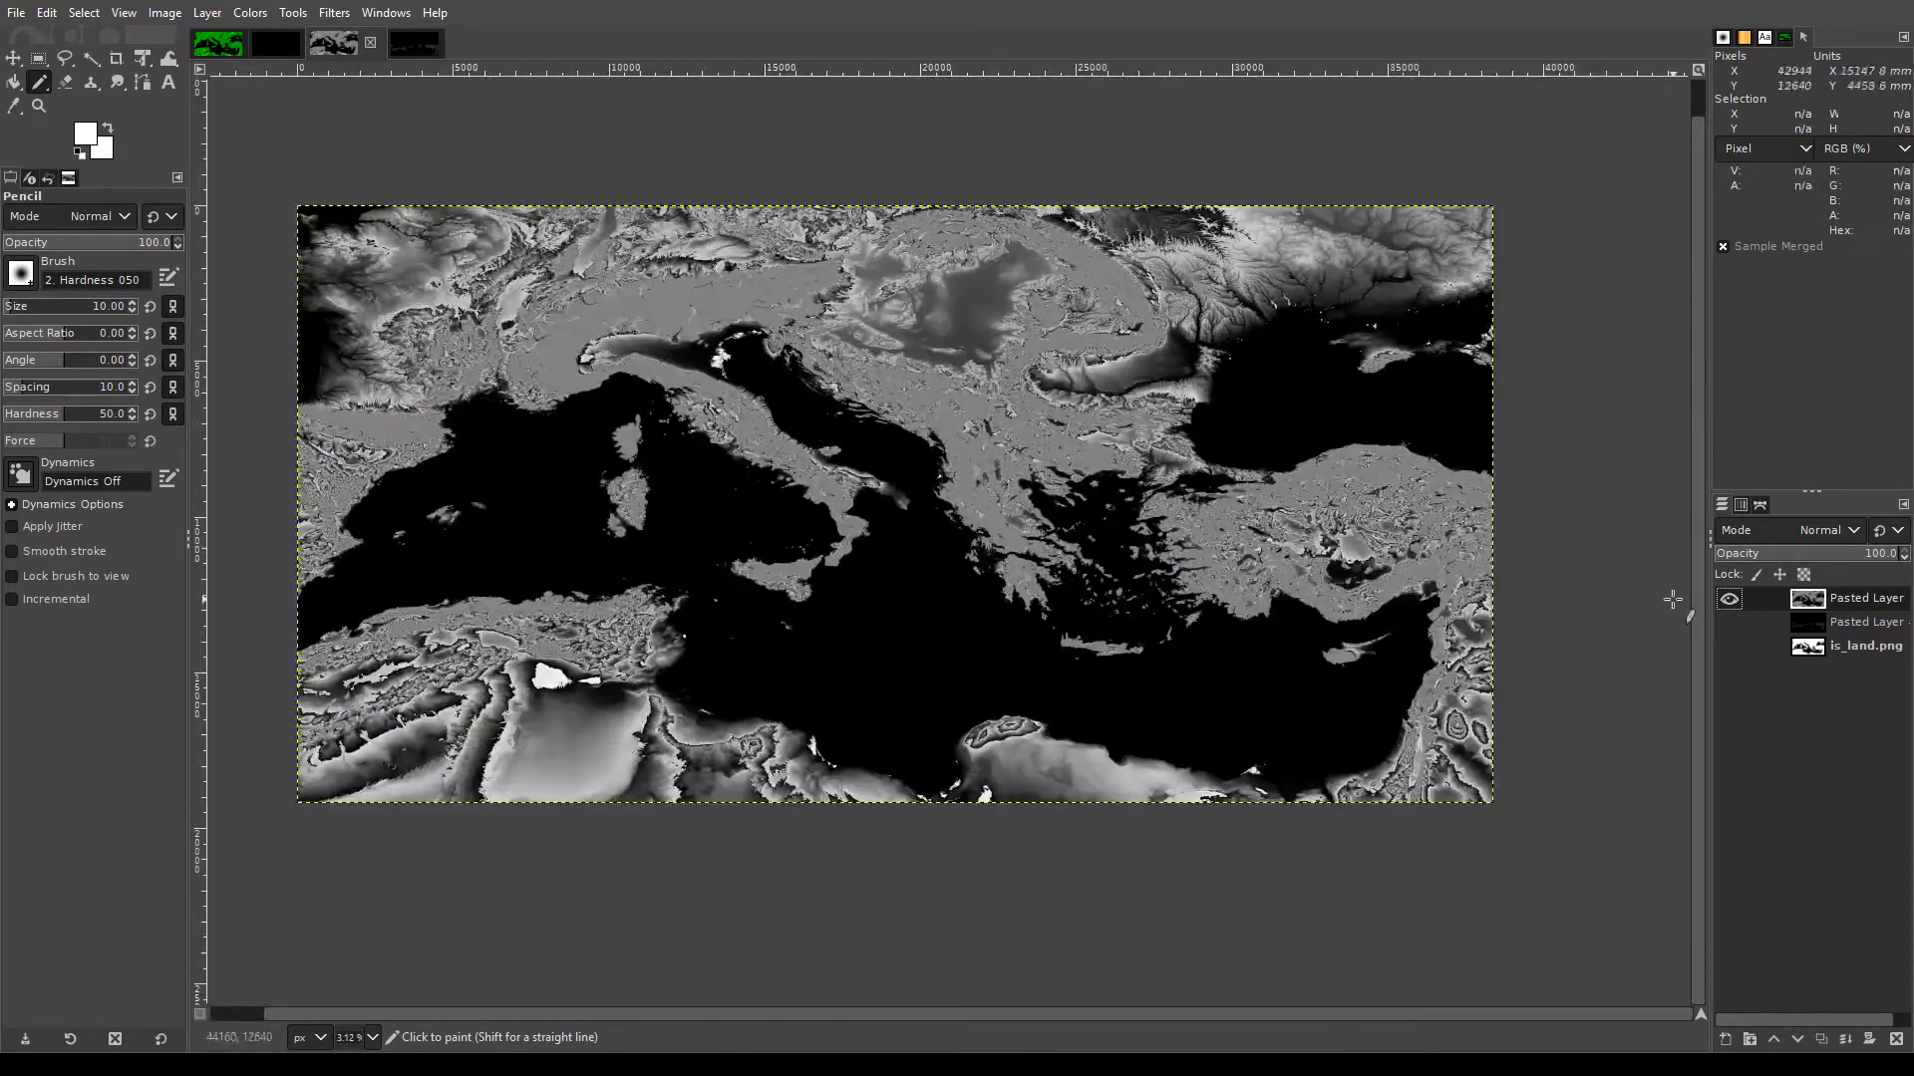
Display only the is_land.png layer and examine its black-and-white land mask around the Black Sea
{"action": "left_click", "coordinate": [1730, 646], "text": "shift"}
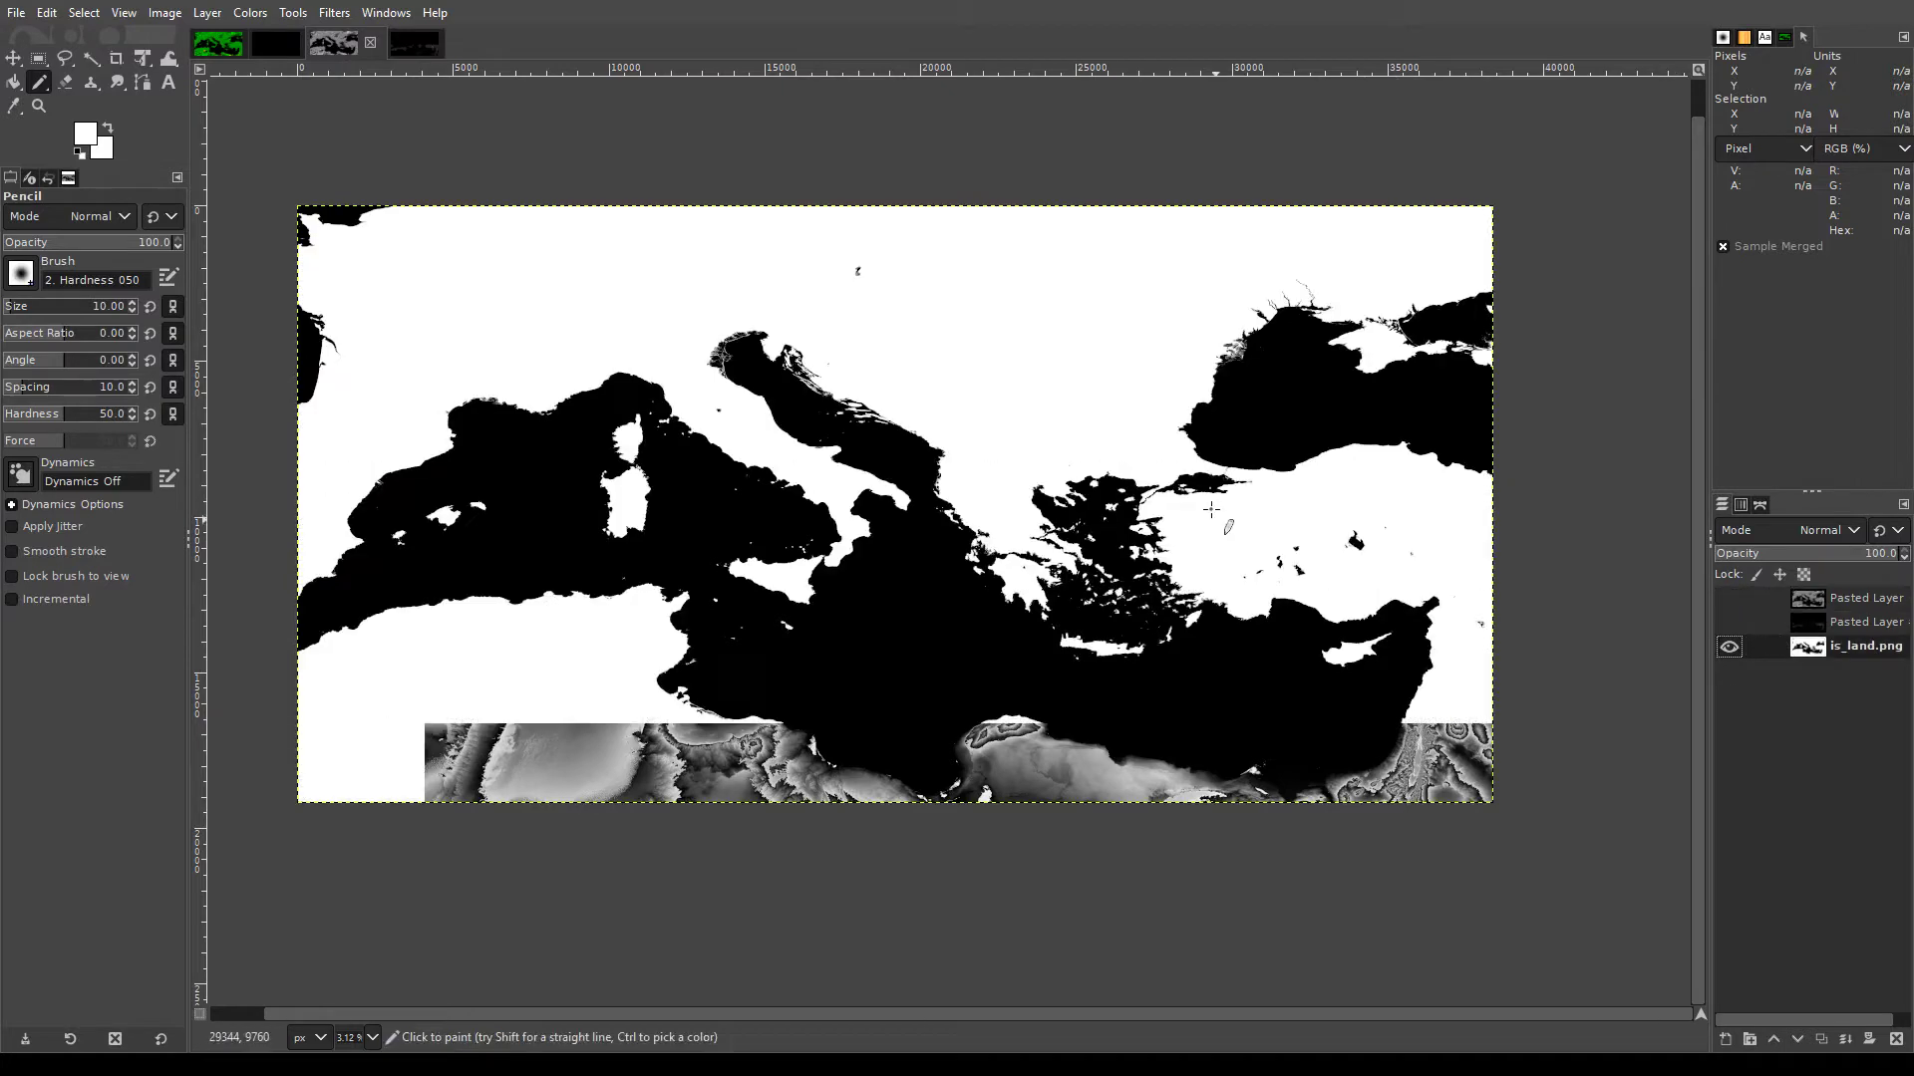
{"action": "scroll", "coordinate": [1327, 353], "scroll_direction": "up", "scroll_amount": 3}
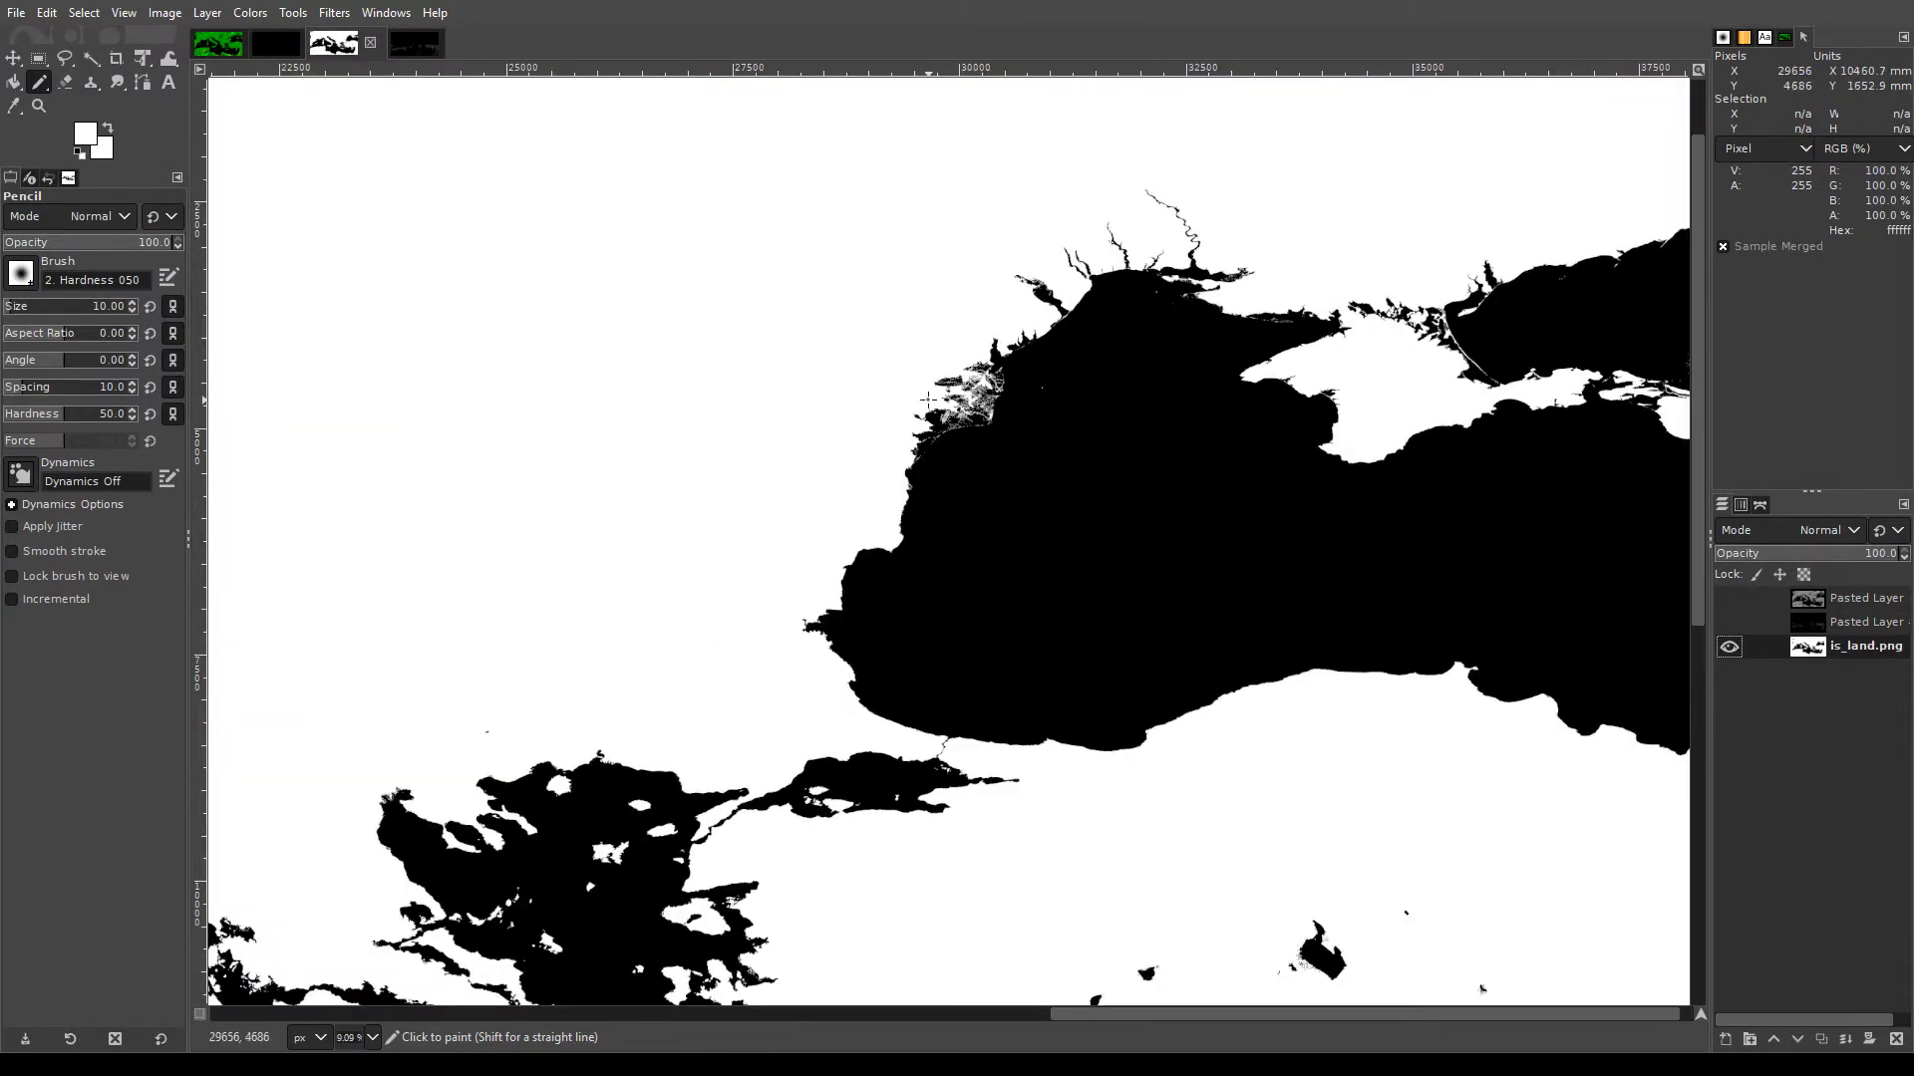
Show the topmost pasted elevation layer over the land mask and inspect the terrain west of the Black Sea
{"action": "left_click", "coordinate": [1730, 599]}
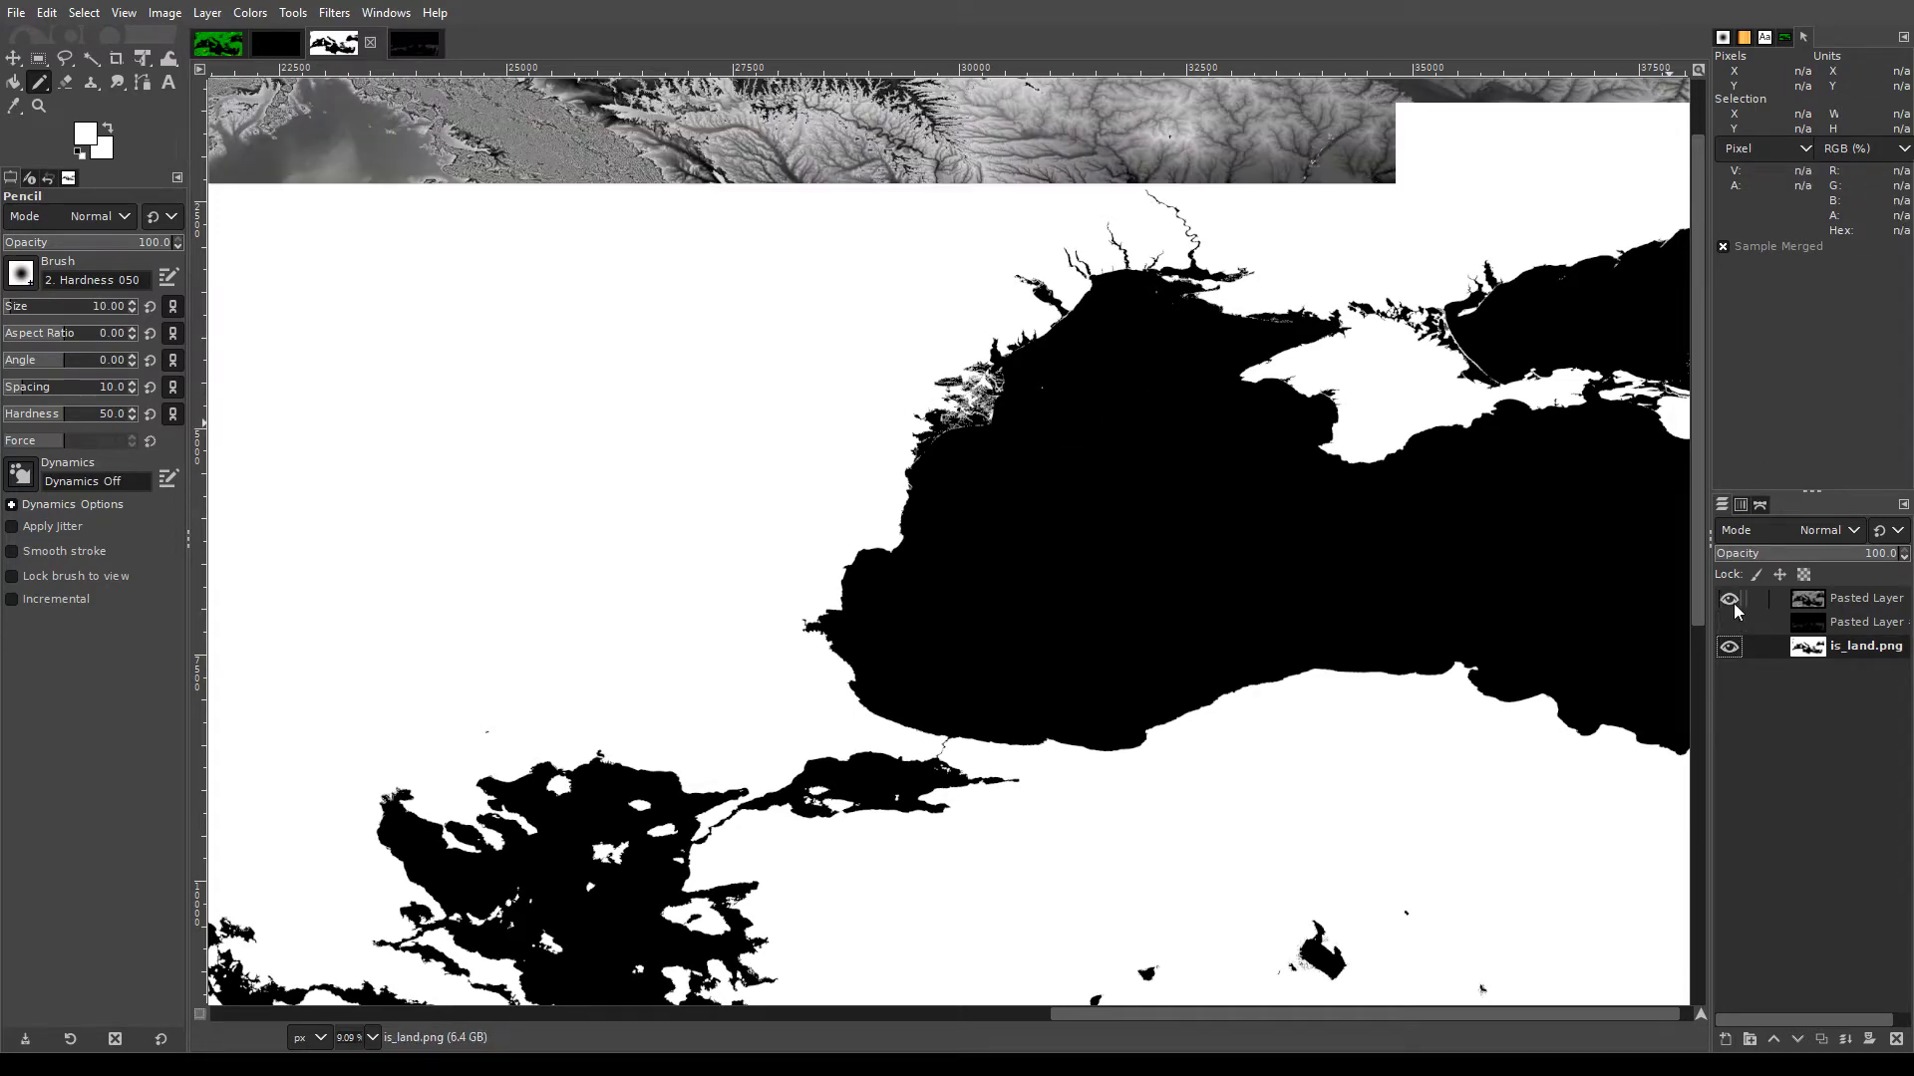
{"action": "scroll", "coordinate": [1158, 433], "scroll_direction": "down", "scroll_amount": 2}
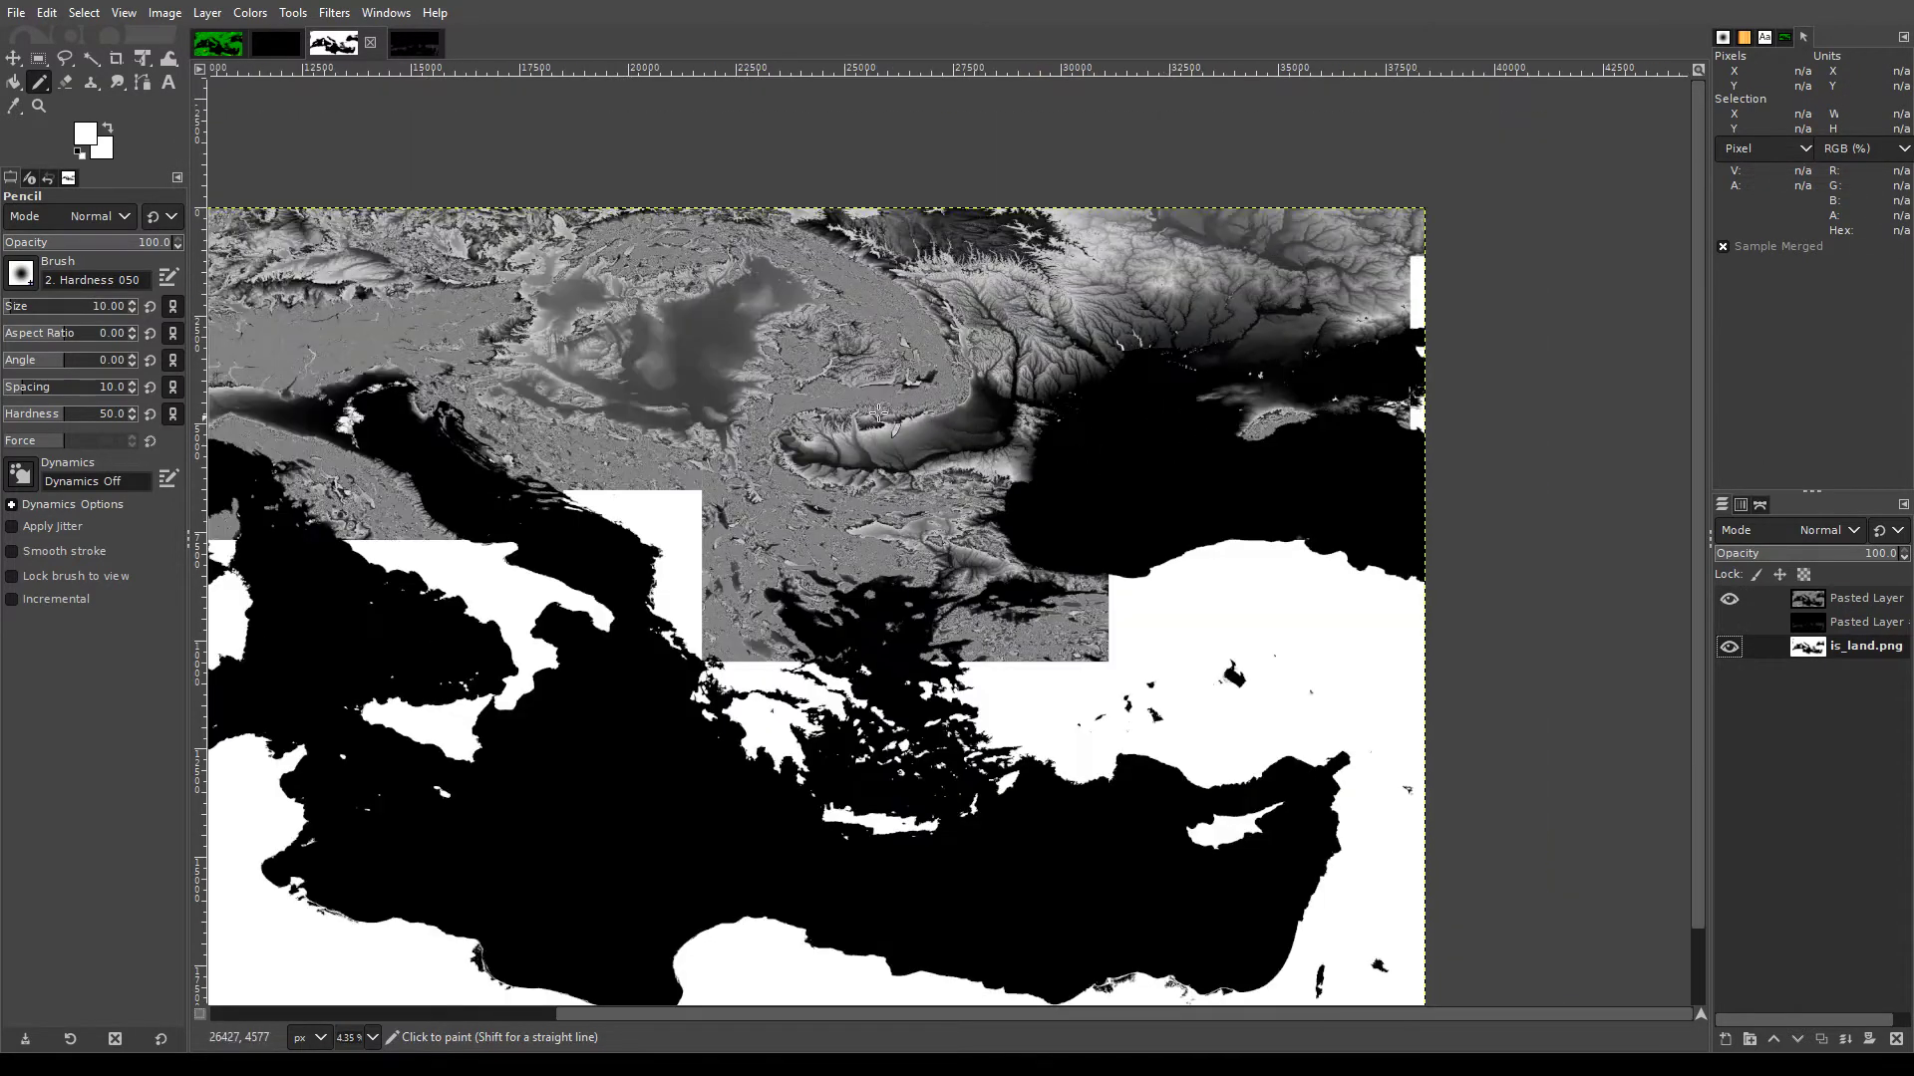
{"action": "scroll", "coordinate": [874, 419], "scroll_direction": "up", "scroll_amount": 2}
{"action": "scroll", "coordinate": [874, 419], "scroll_direction": "up", "scroll_amount": 1}
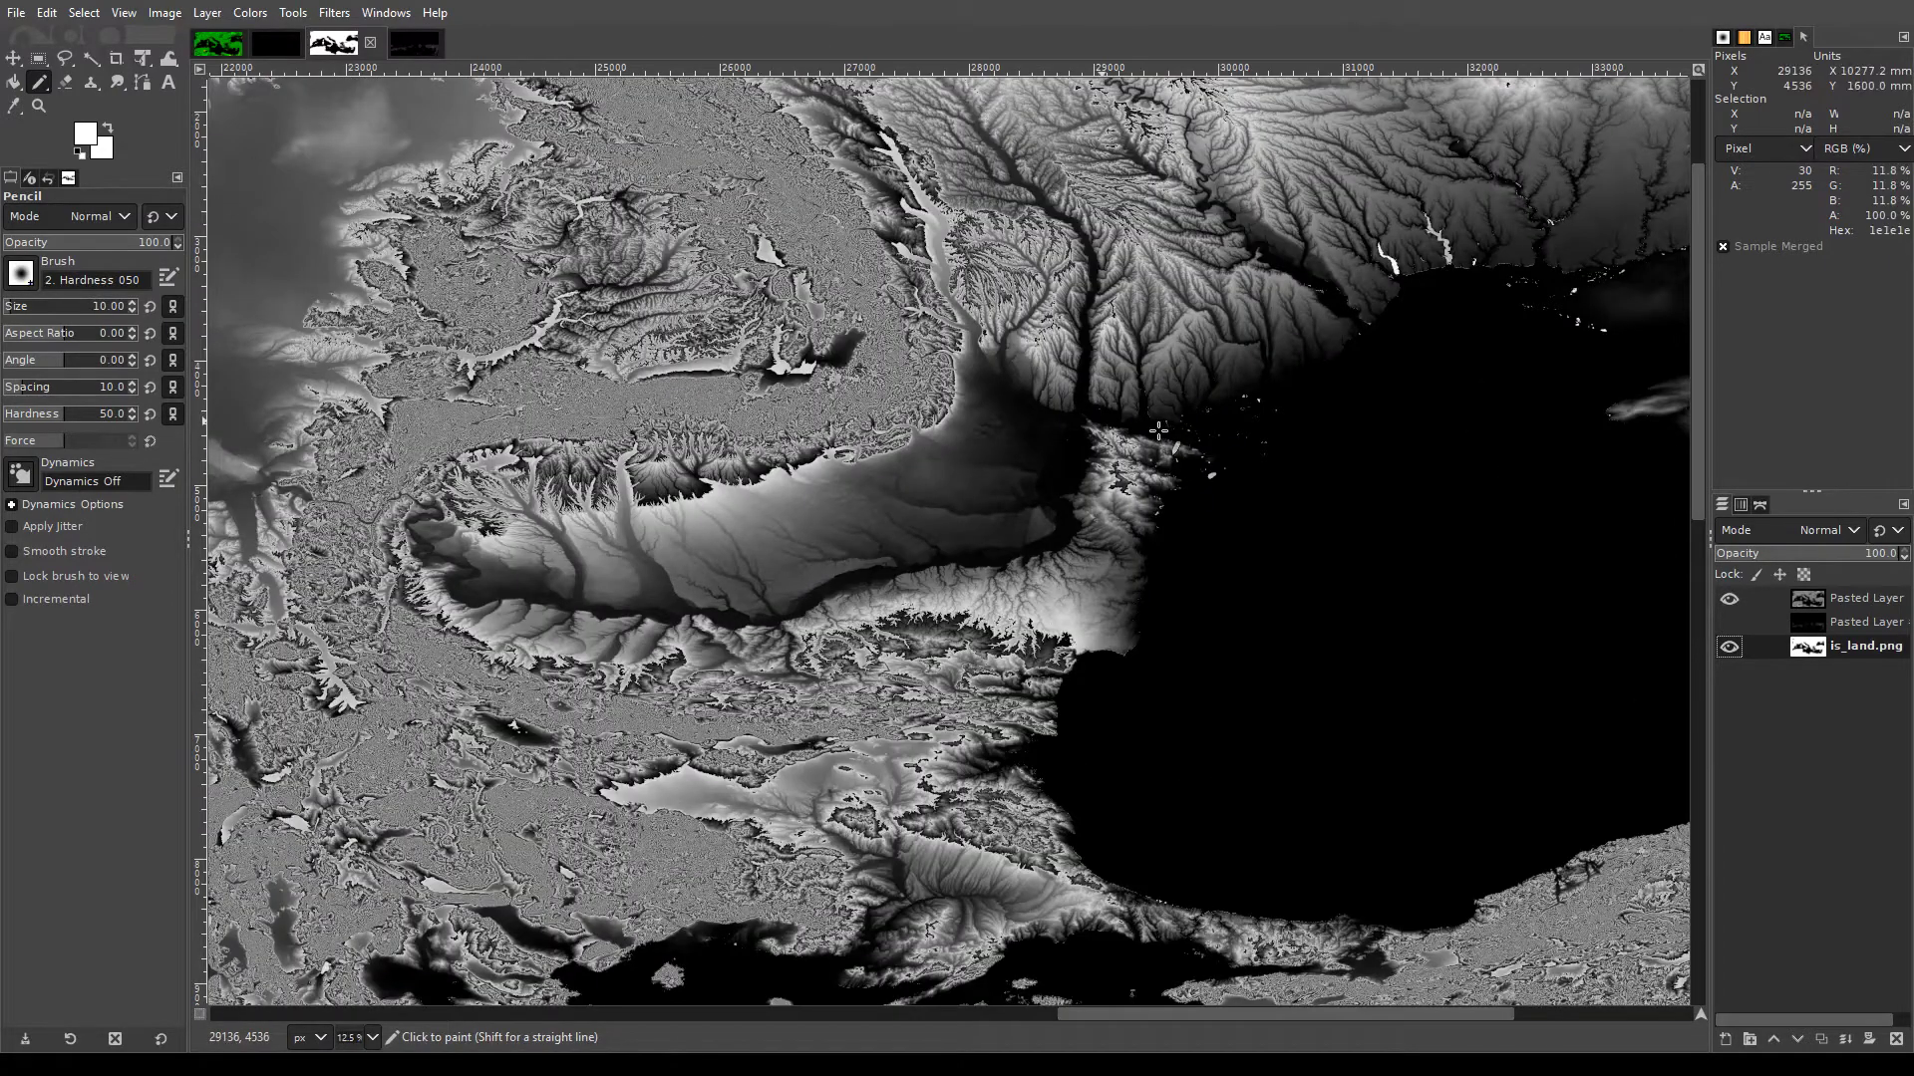
{"action": "scroll", "coordinate": [723, 548], "scroll_direction": "left", "scroll_amount": 2}
{"action": "scroll", "coordinate": [475, 515], "scroll_direction": "up", "scroll_amount": 1}
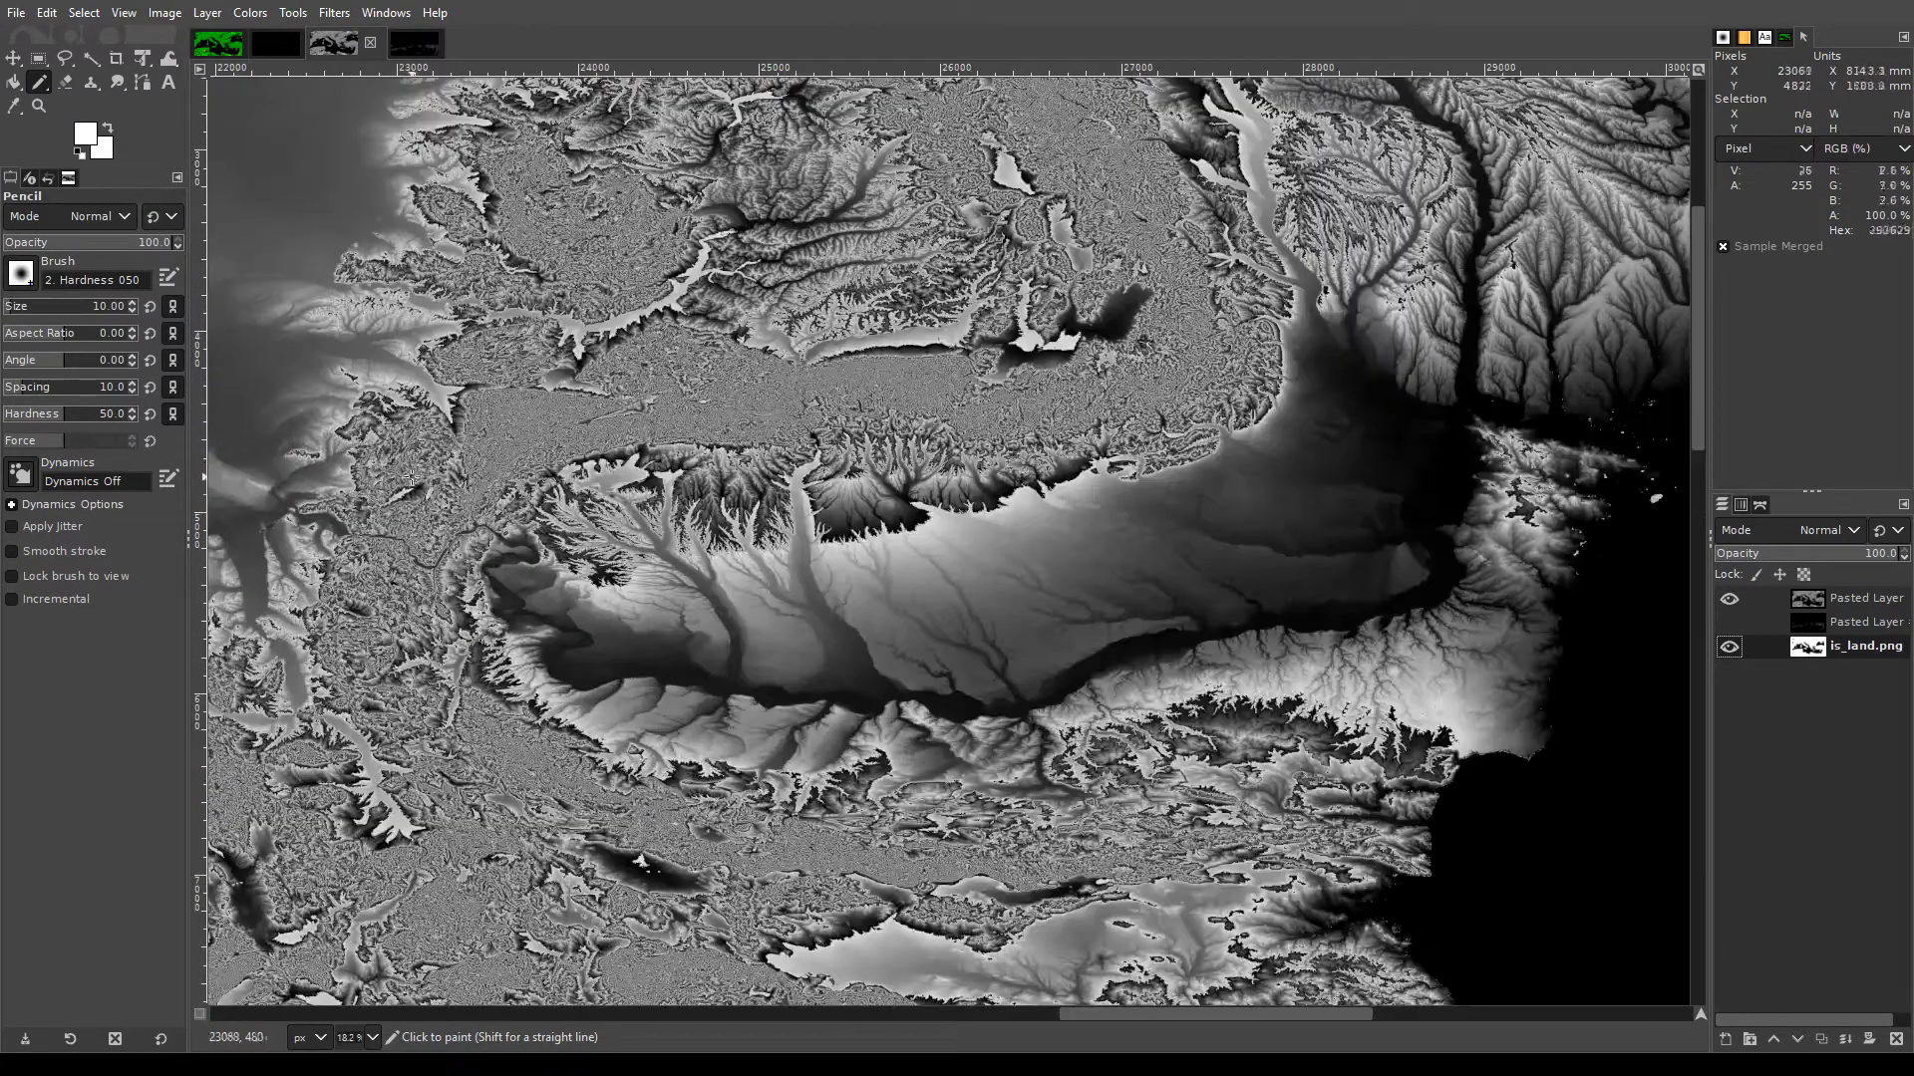
{"action": "scroll", "coordinate": [558, 493], "scroll_direction": "down", "scroll_amount": 1}
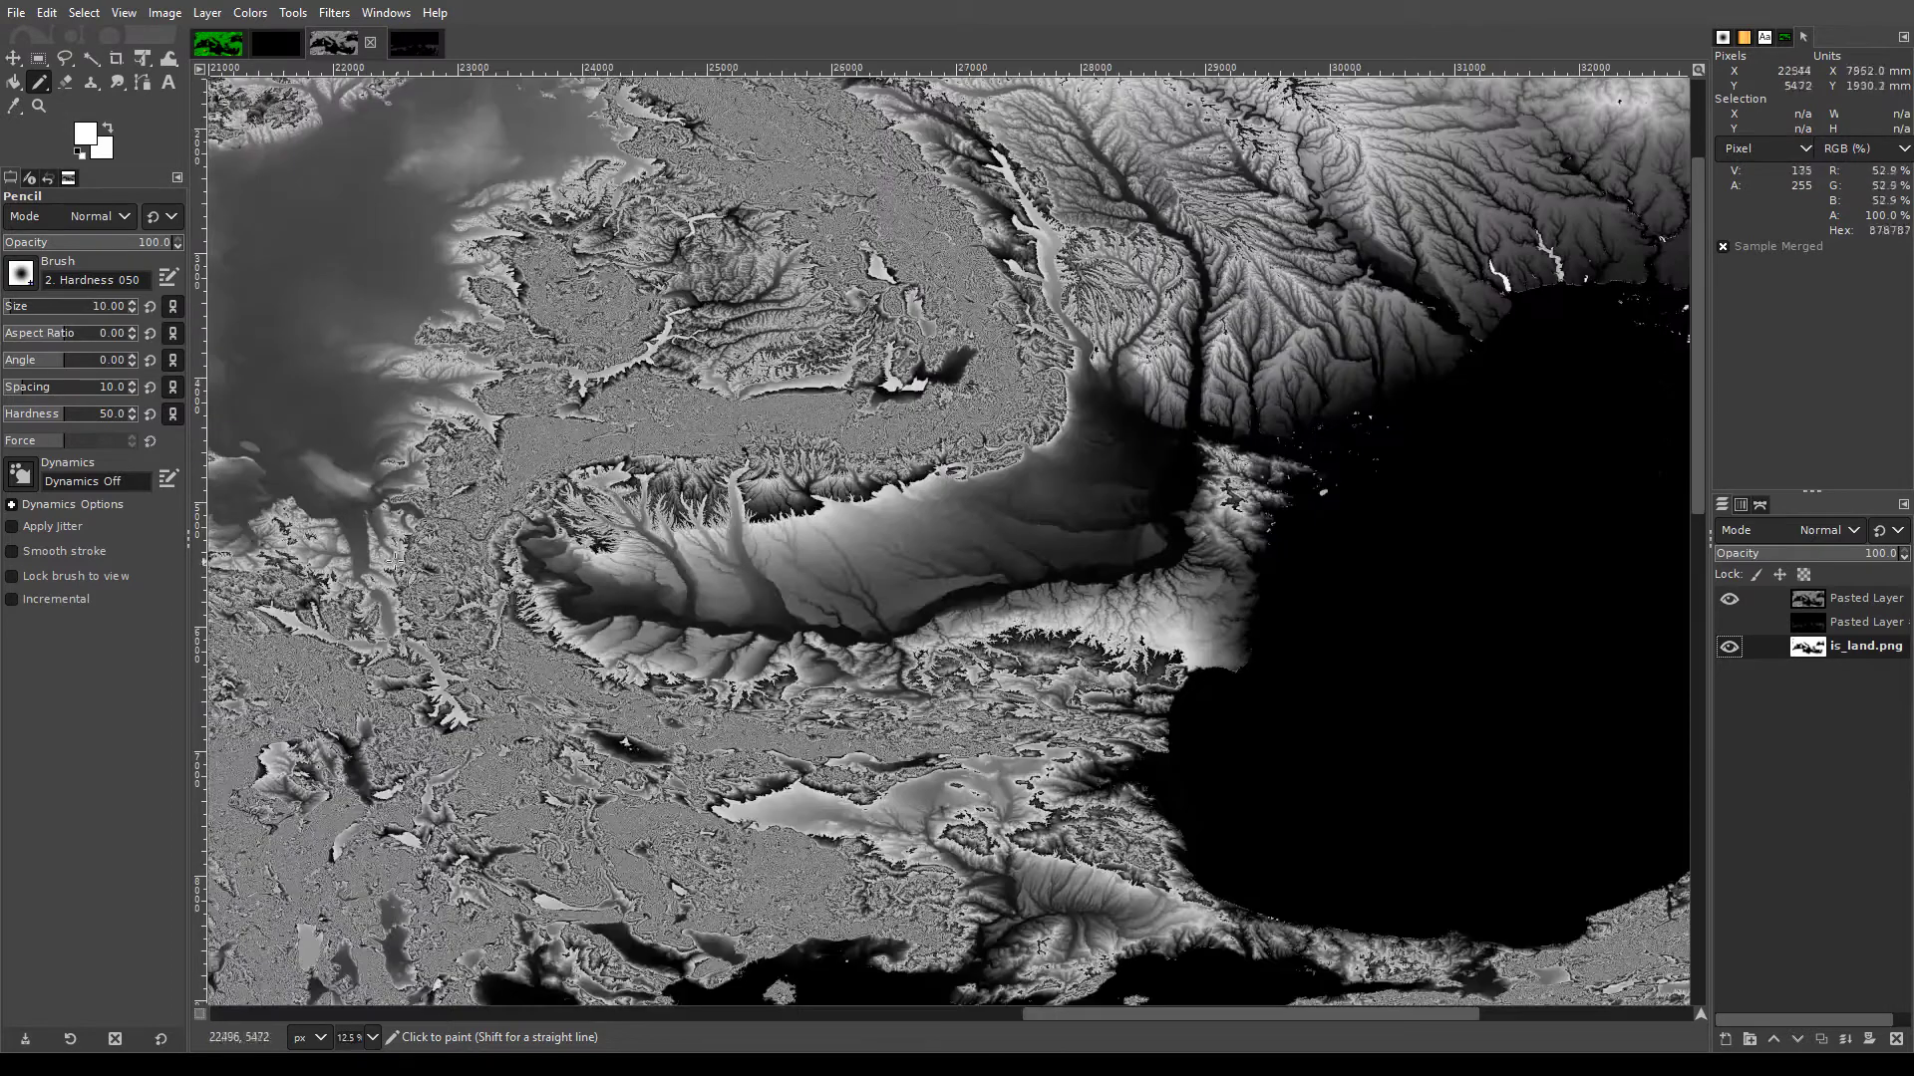
{"action": "scroll", "coordinate": [491, 514], "scroll_direction": "up", "scroll_amount": 1}
{"action": "scroll", "coordinate": [442, 510], "scroll_direction": "down", "scroll_amount": 2}
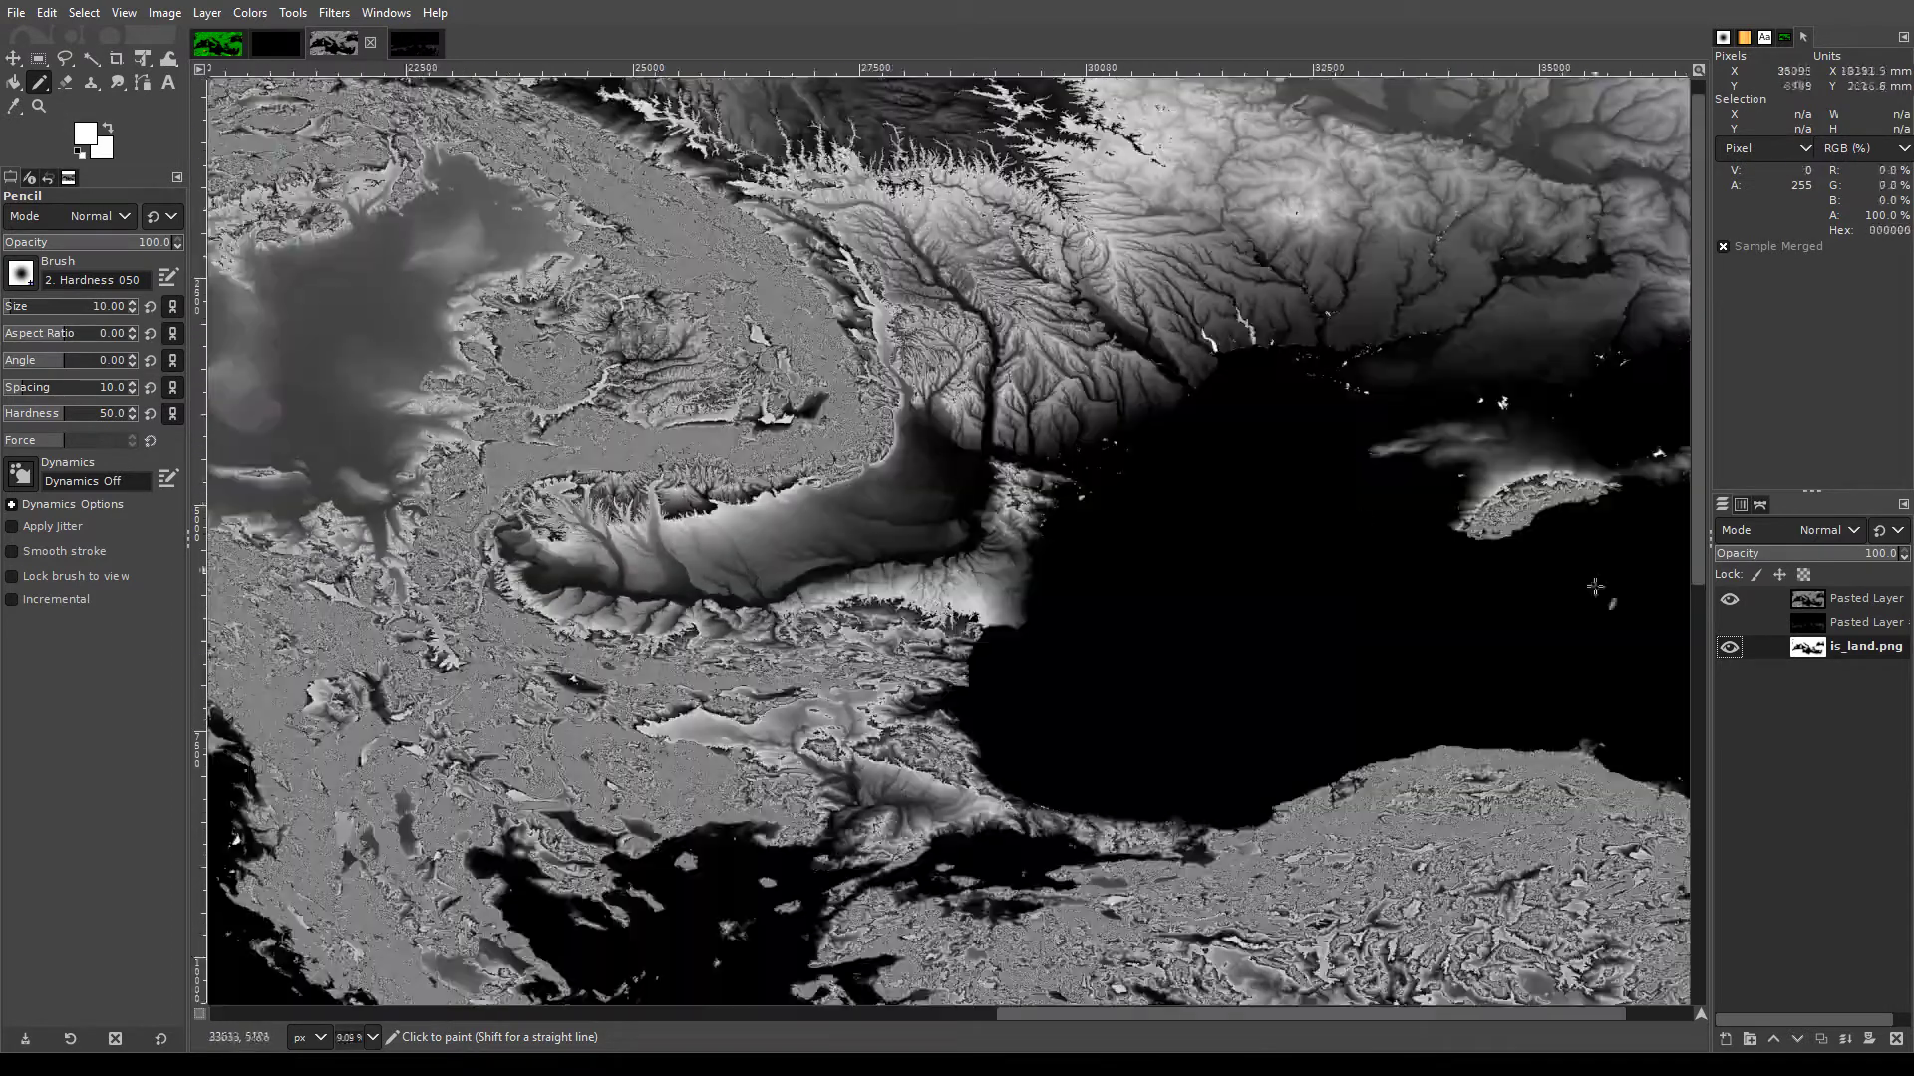
Hide the elevation layer and the is_land.png mask, and show the middle pasted layer with the rivers alone
{"action": "left_click", "coordinate": [1729, 599]}
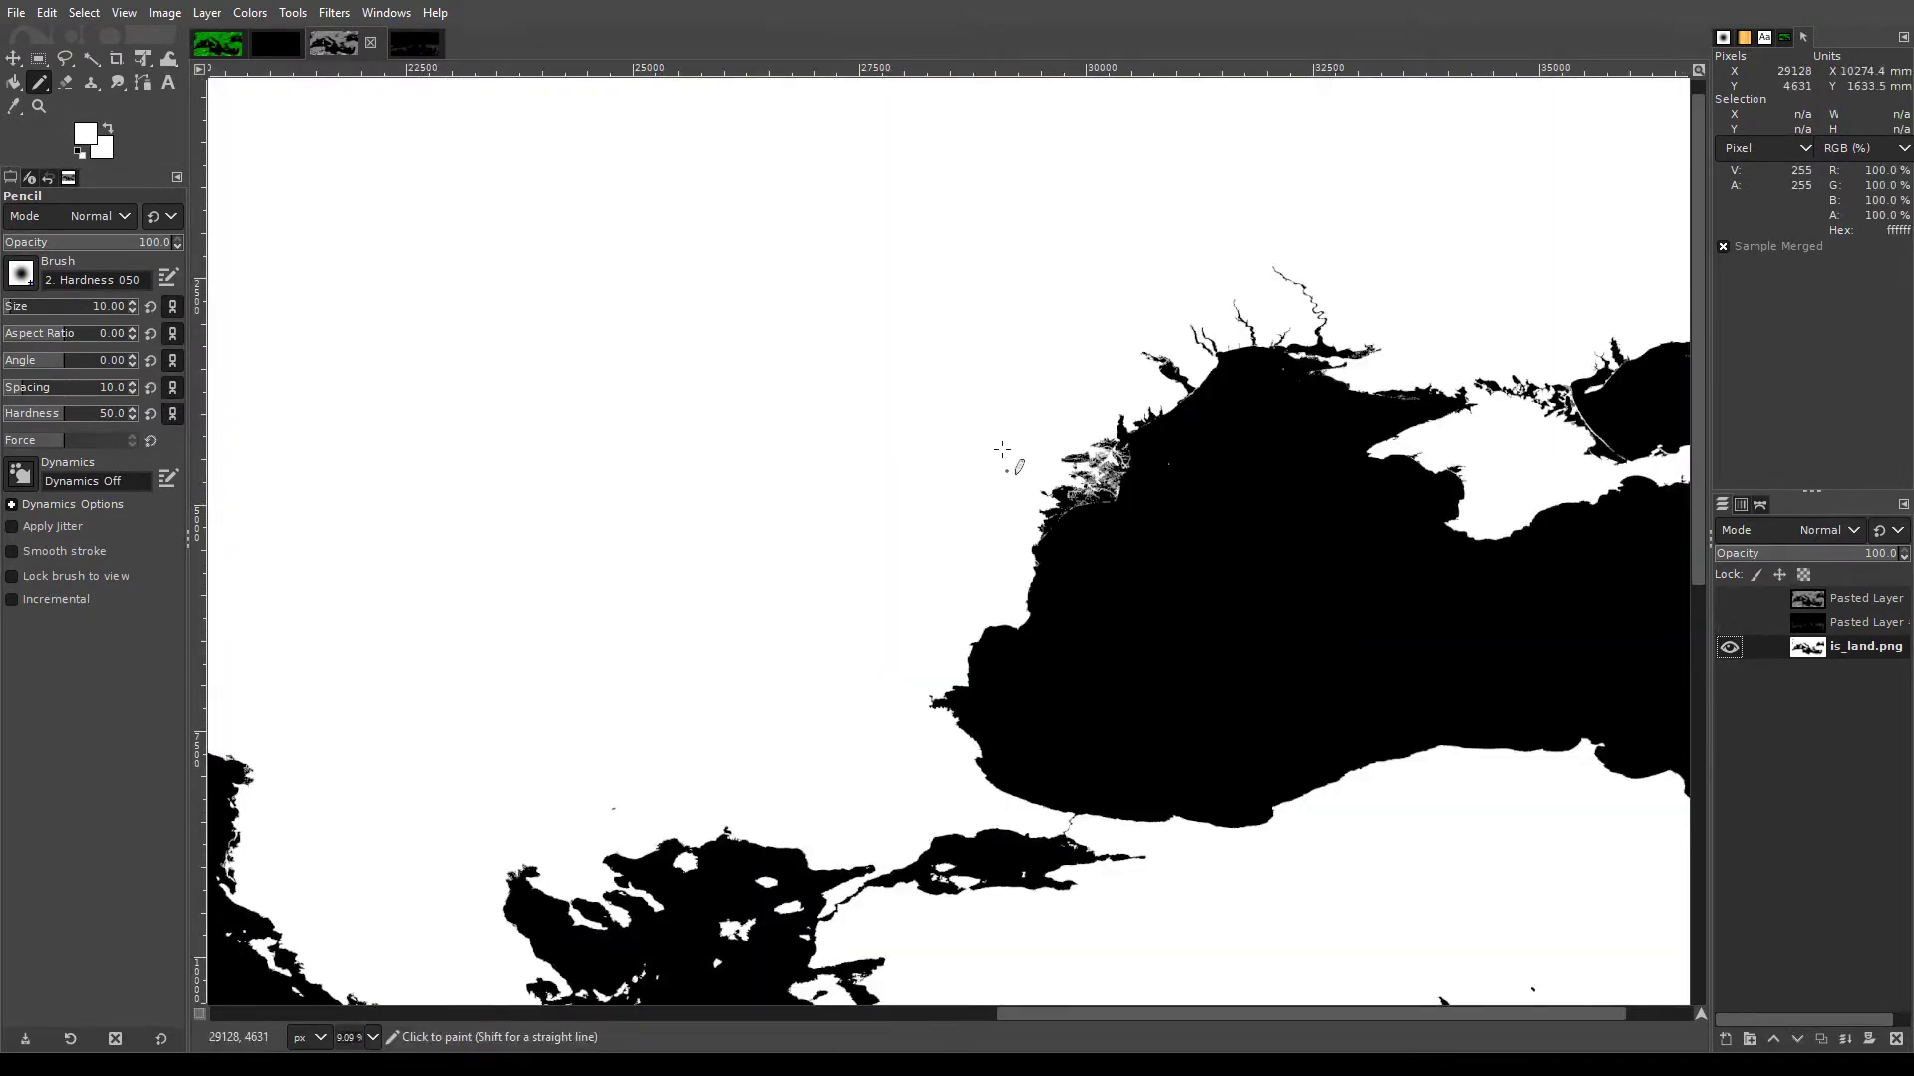
{"action": "scroll", "coordinate": [1003, 448], "scroll_direction": "down", "scroll_amount": 1}
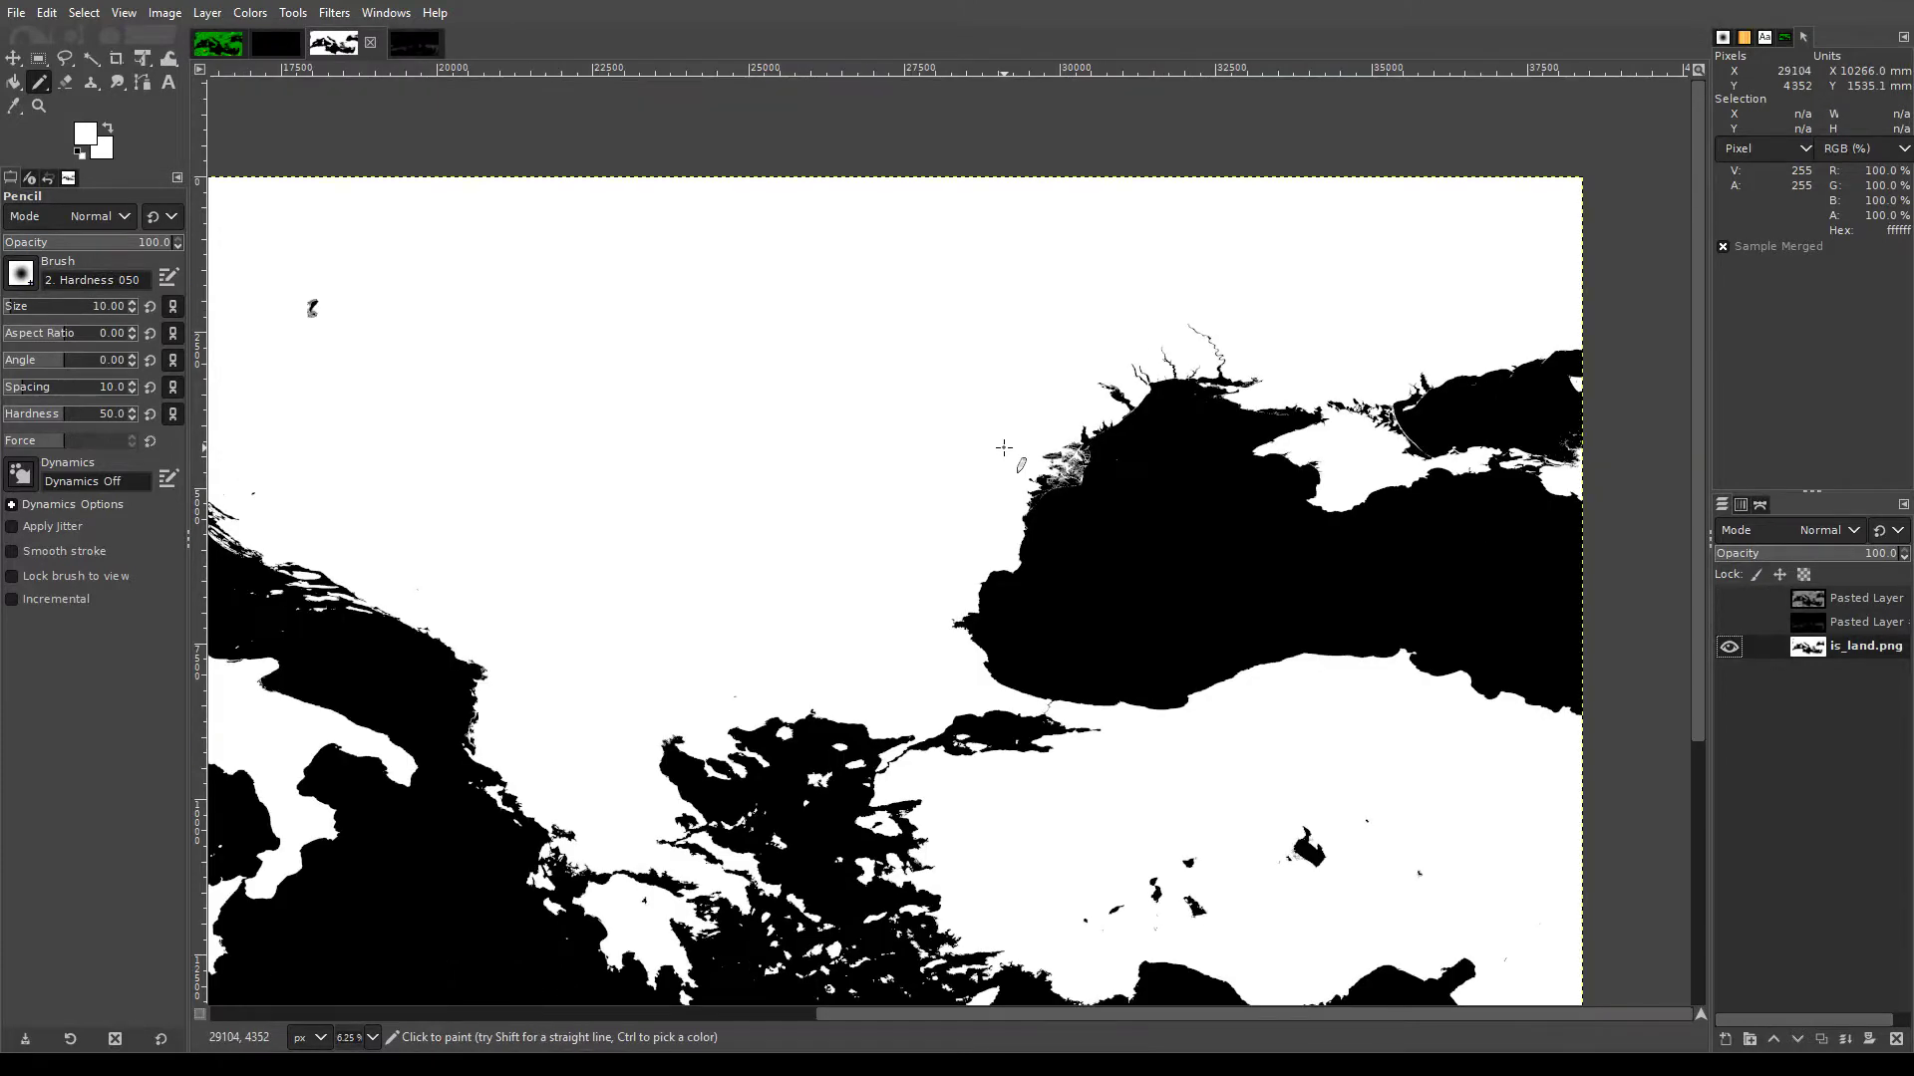
{"action": "left_click", "coordinate": [1729, 647]}
{"action": "left_click", "coordinate": [1730, 622]}
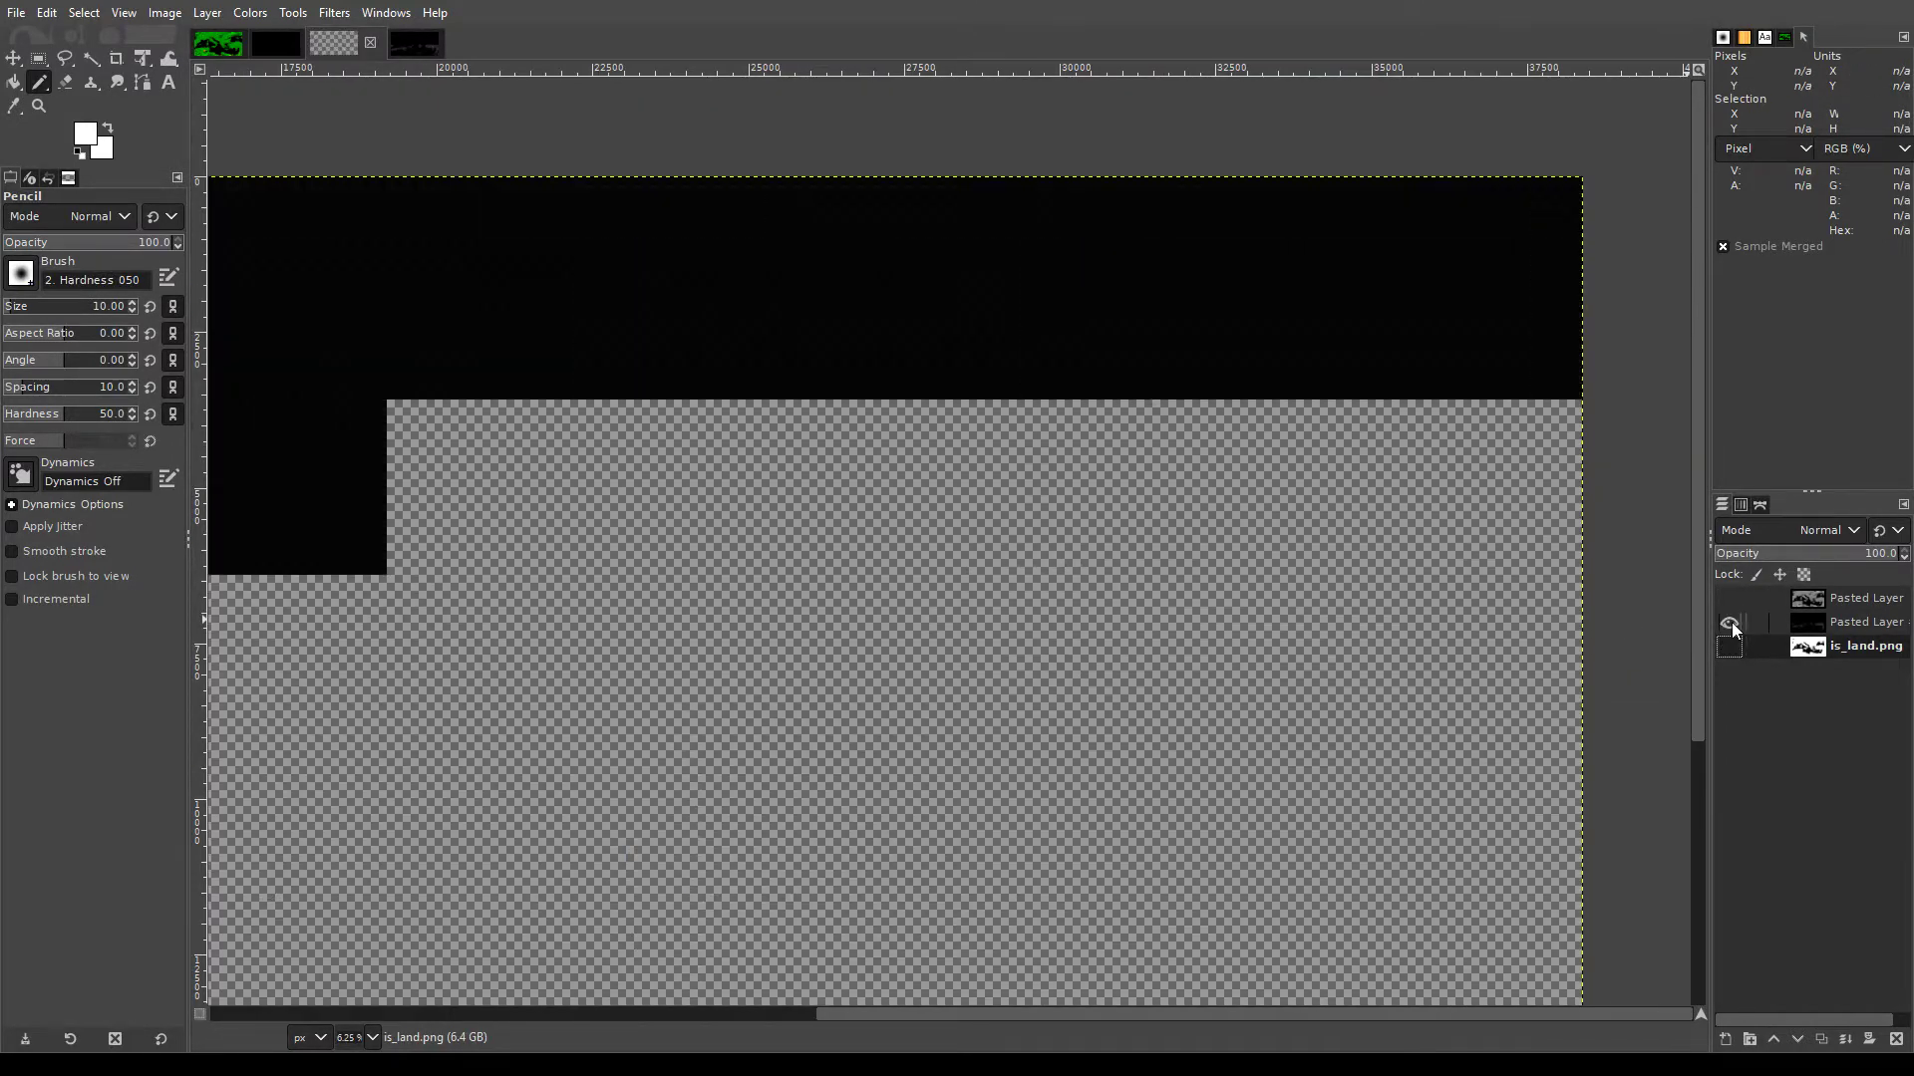
{"action": "scroll", "coordinate": [1456, 475], "scroll_direction": "down", "scroll_amount": 3}
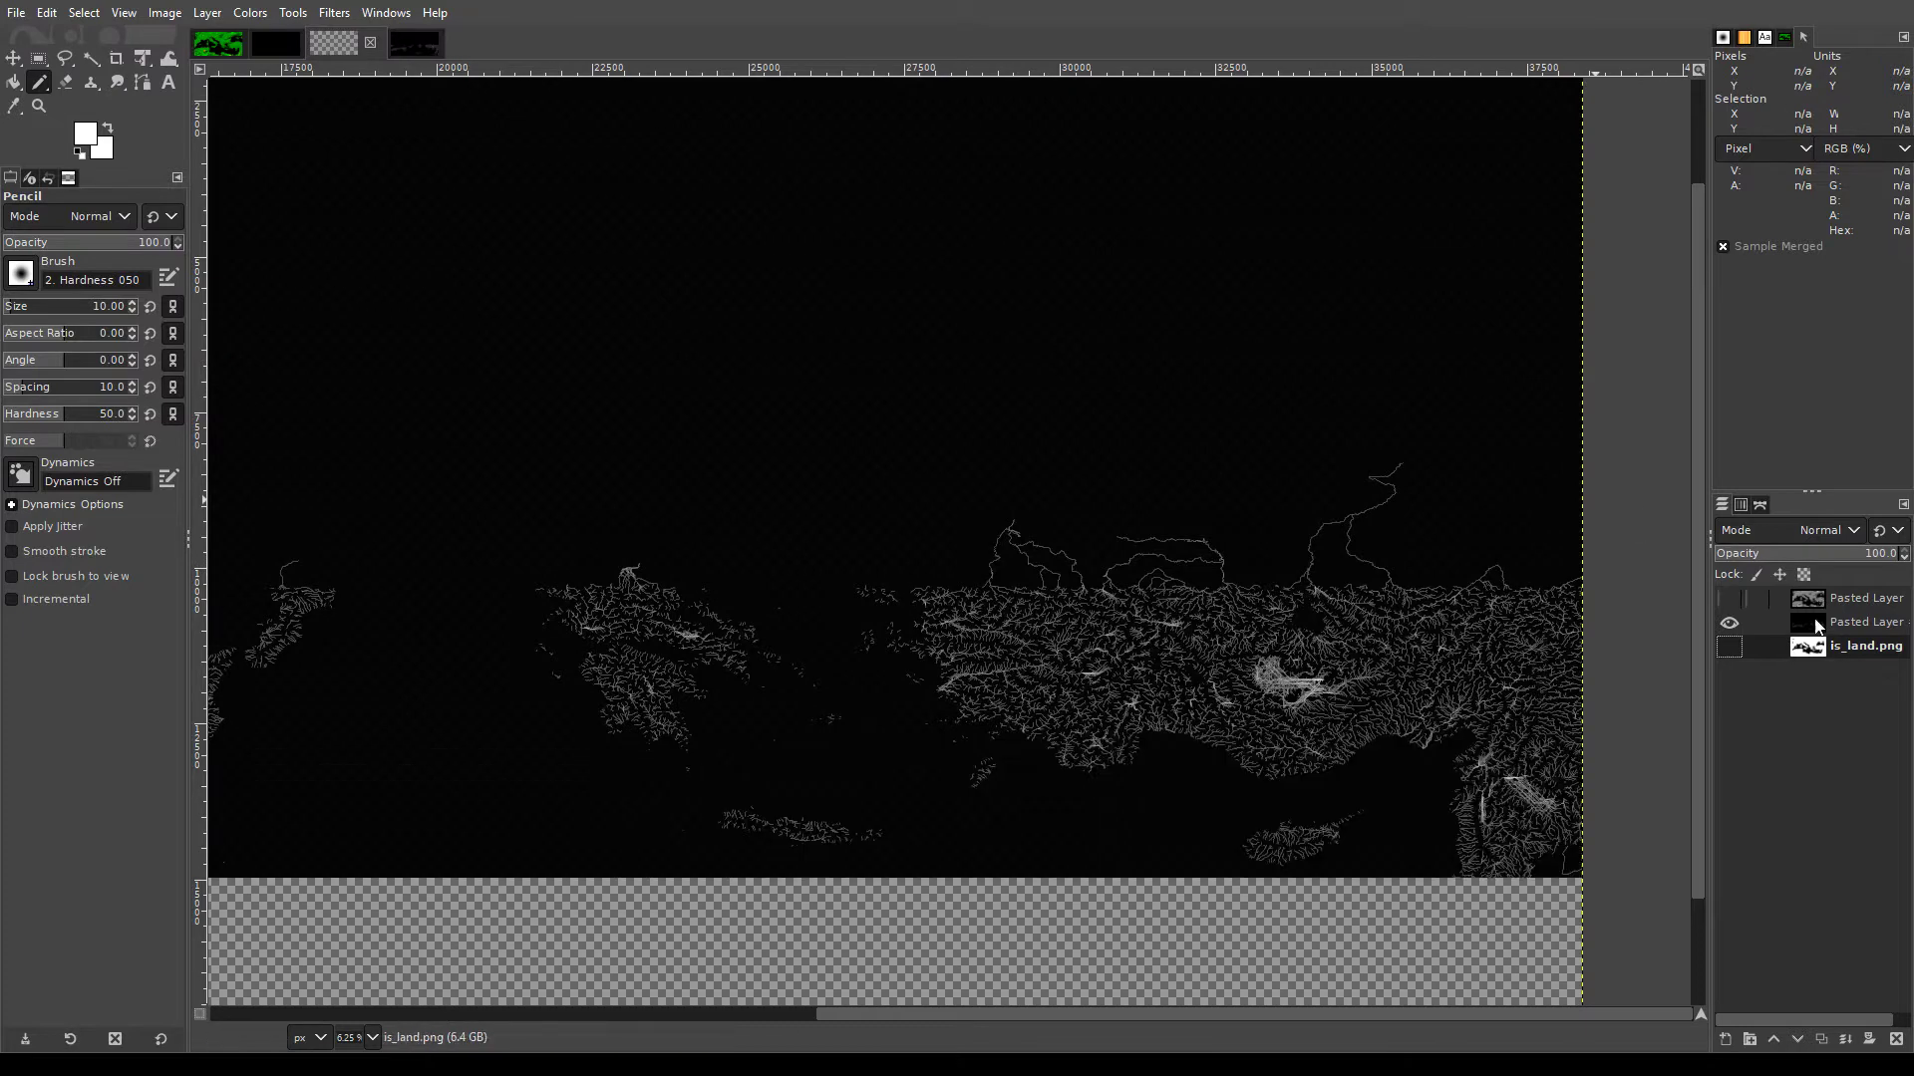
Show the is_land.png mask beneath the river layer and inspect the rivers along the northwestern Peloponnese coast
{"action": "left_click", "coordinate": [1737, 649]}
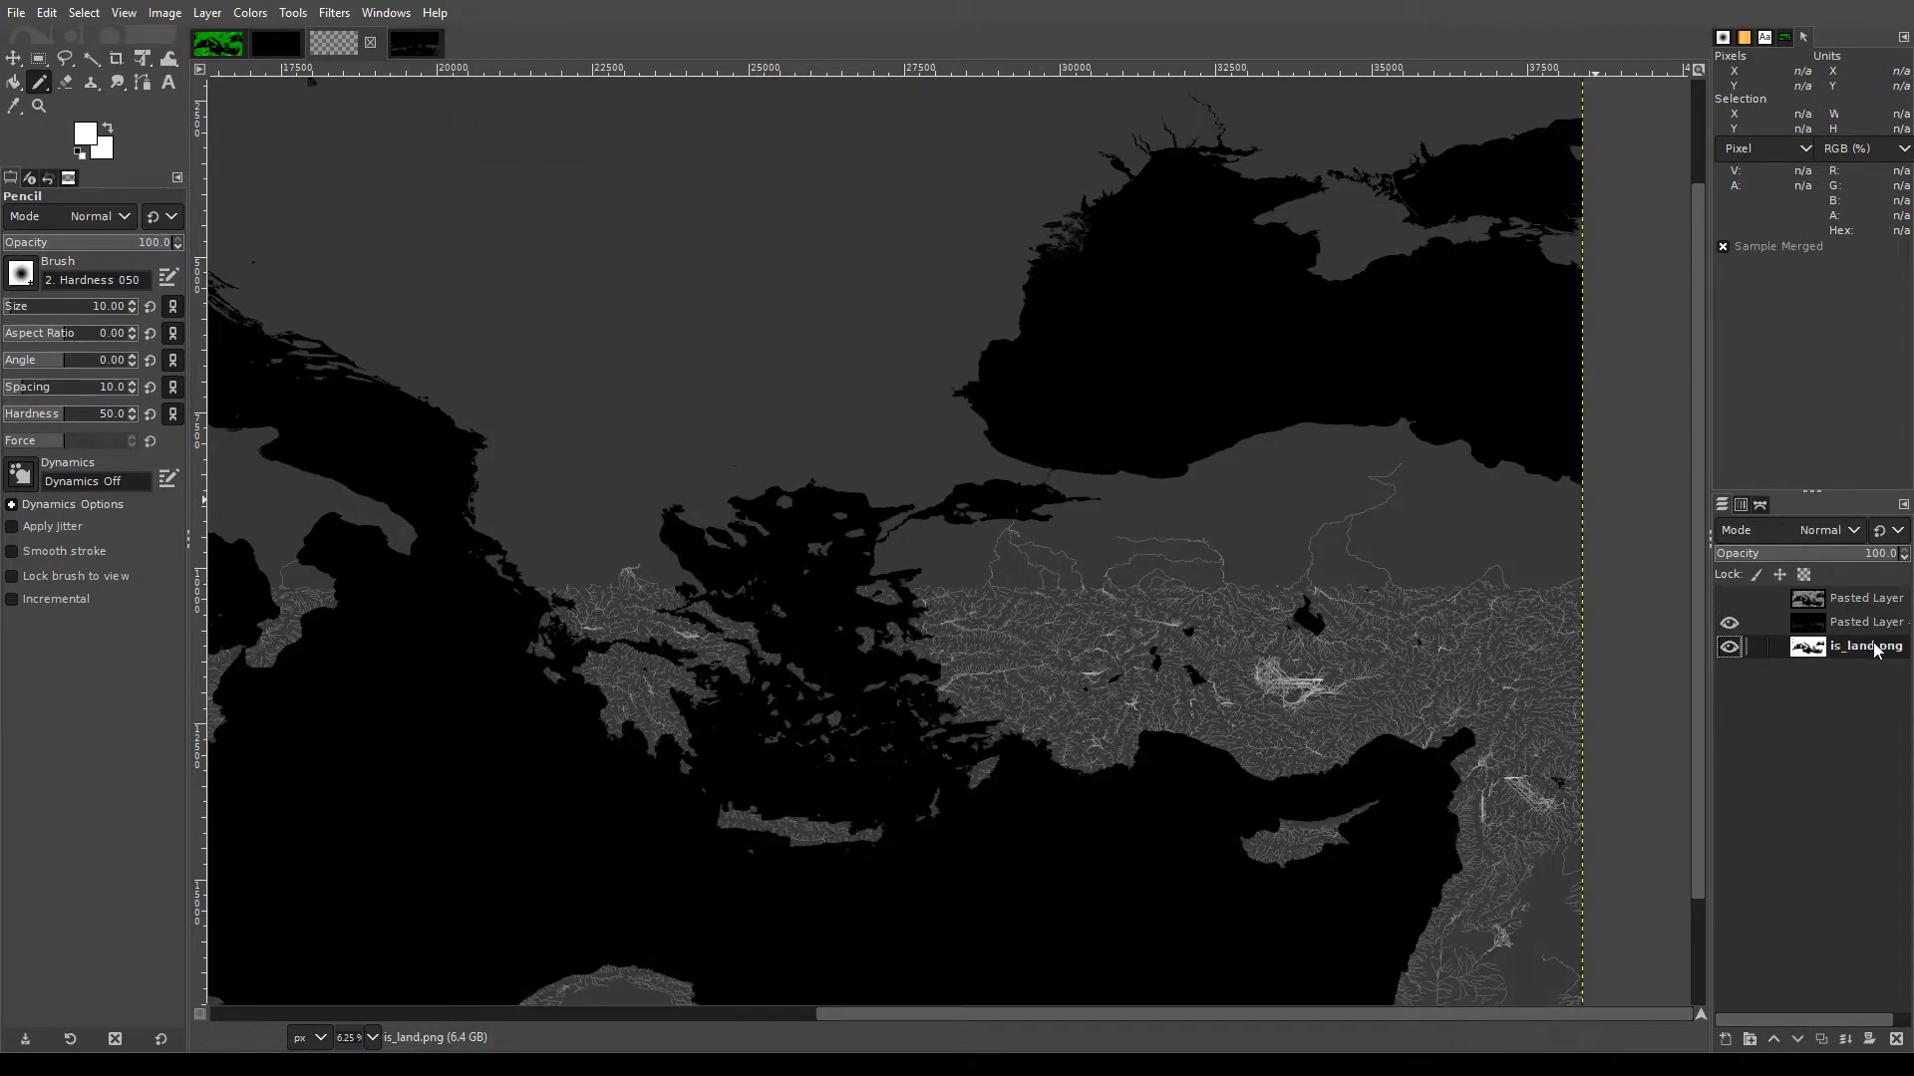
{"action": "scroll", "coordinate": [1006, 598], "scroll_direction": "down", "scroll_amount": 2}
{"action": "scroll", "coordinate": [1001, 555], "scroll_direction": "up", "scroll_amount": 5}
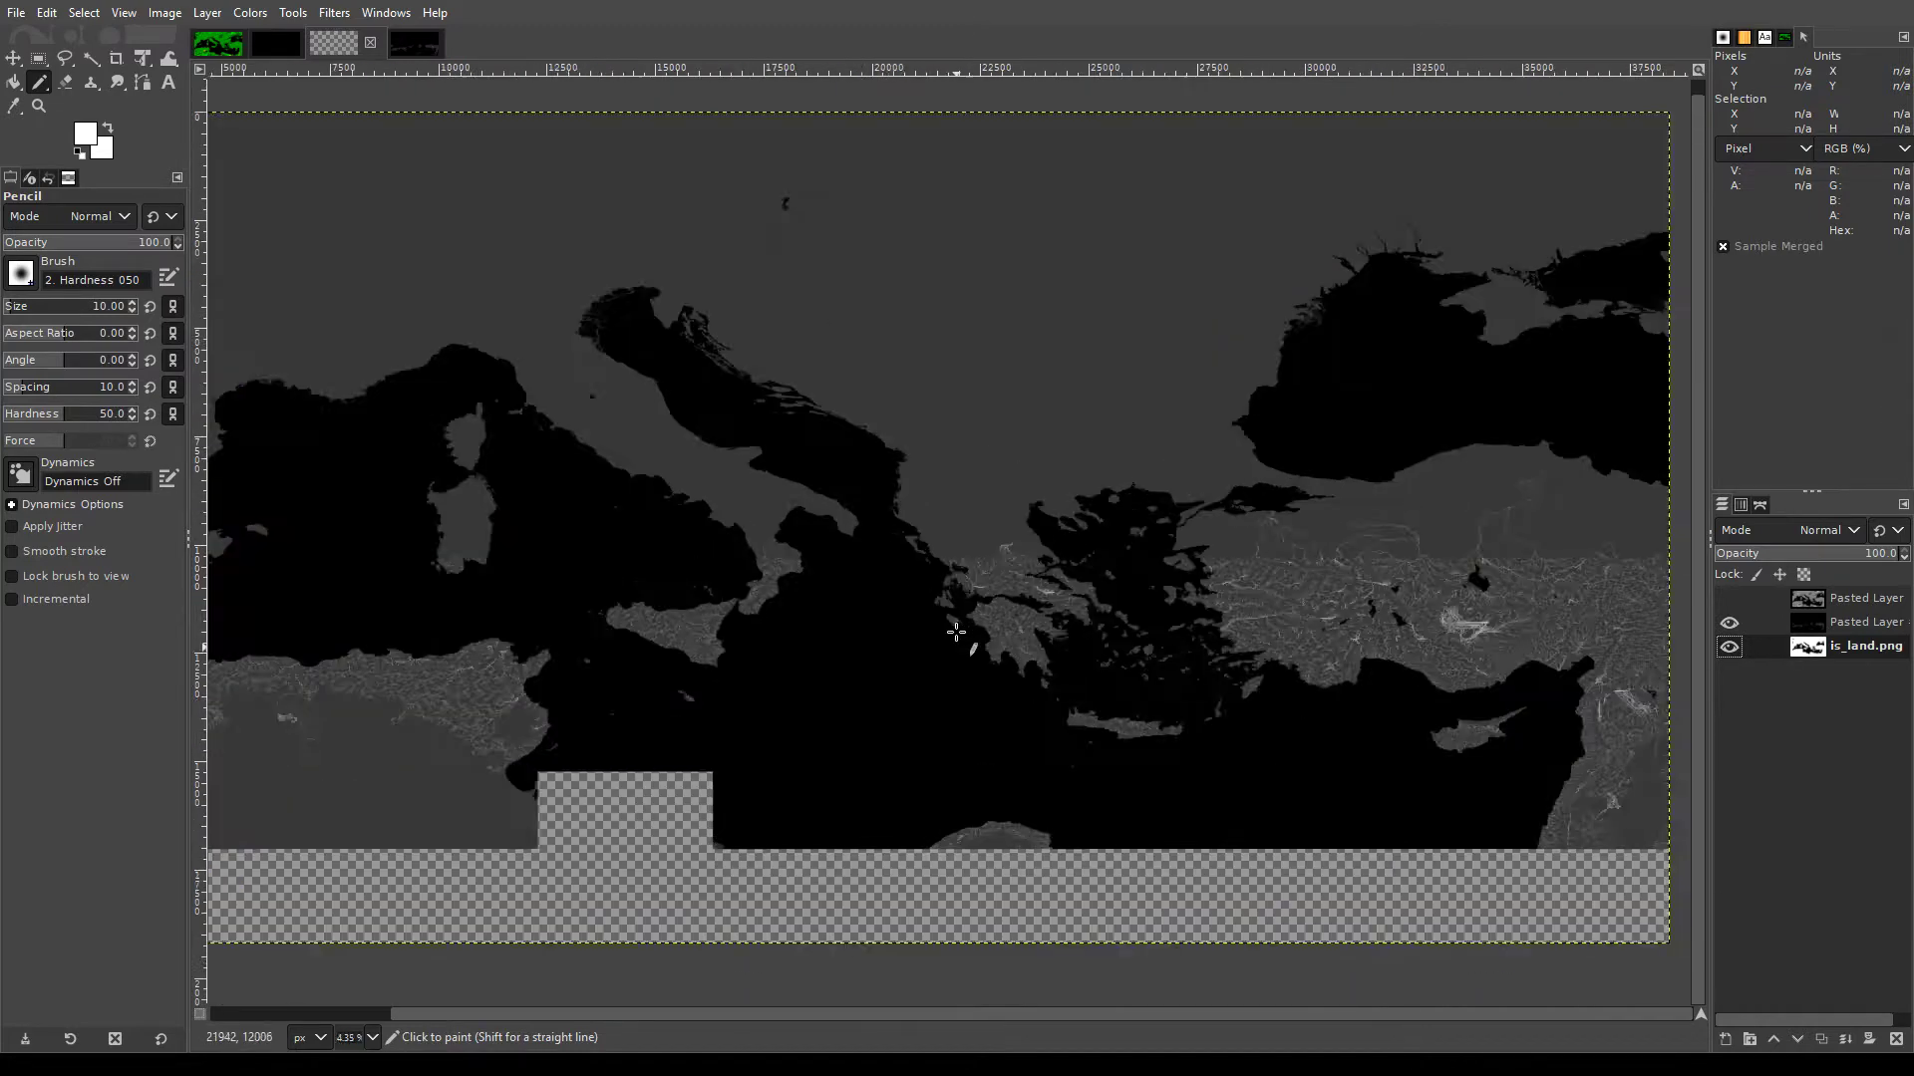
{"action": "scroll", "coordinate": [1022, 670], "scroll_direction": "up", "scroll_amount": 5}
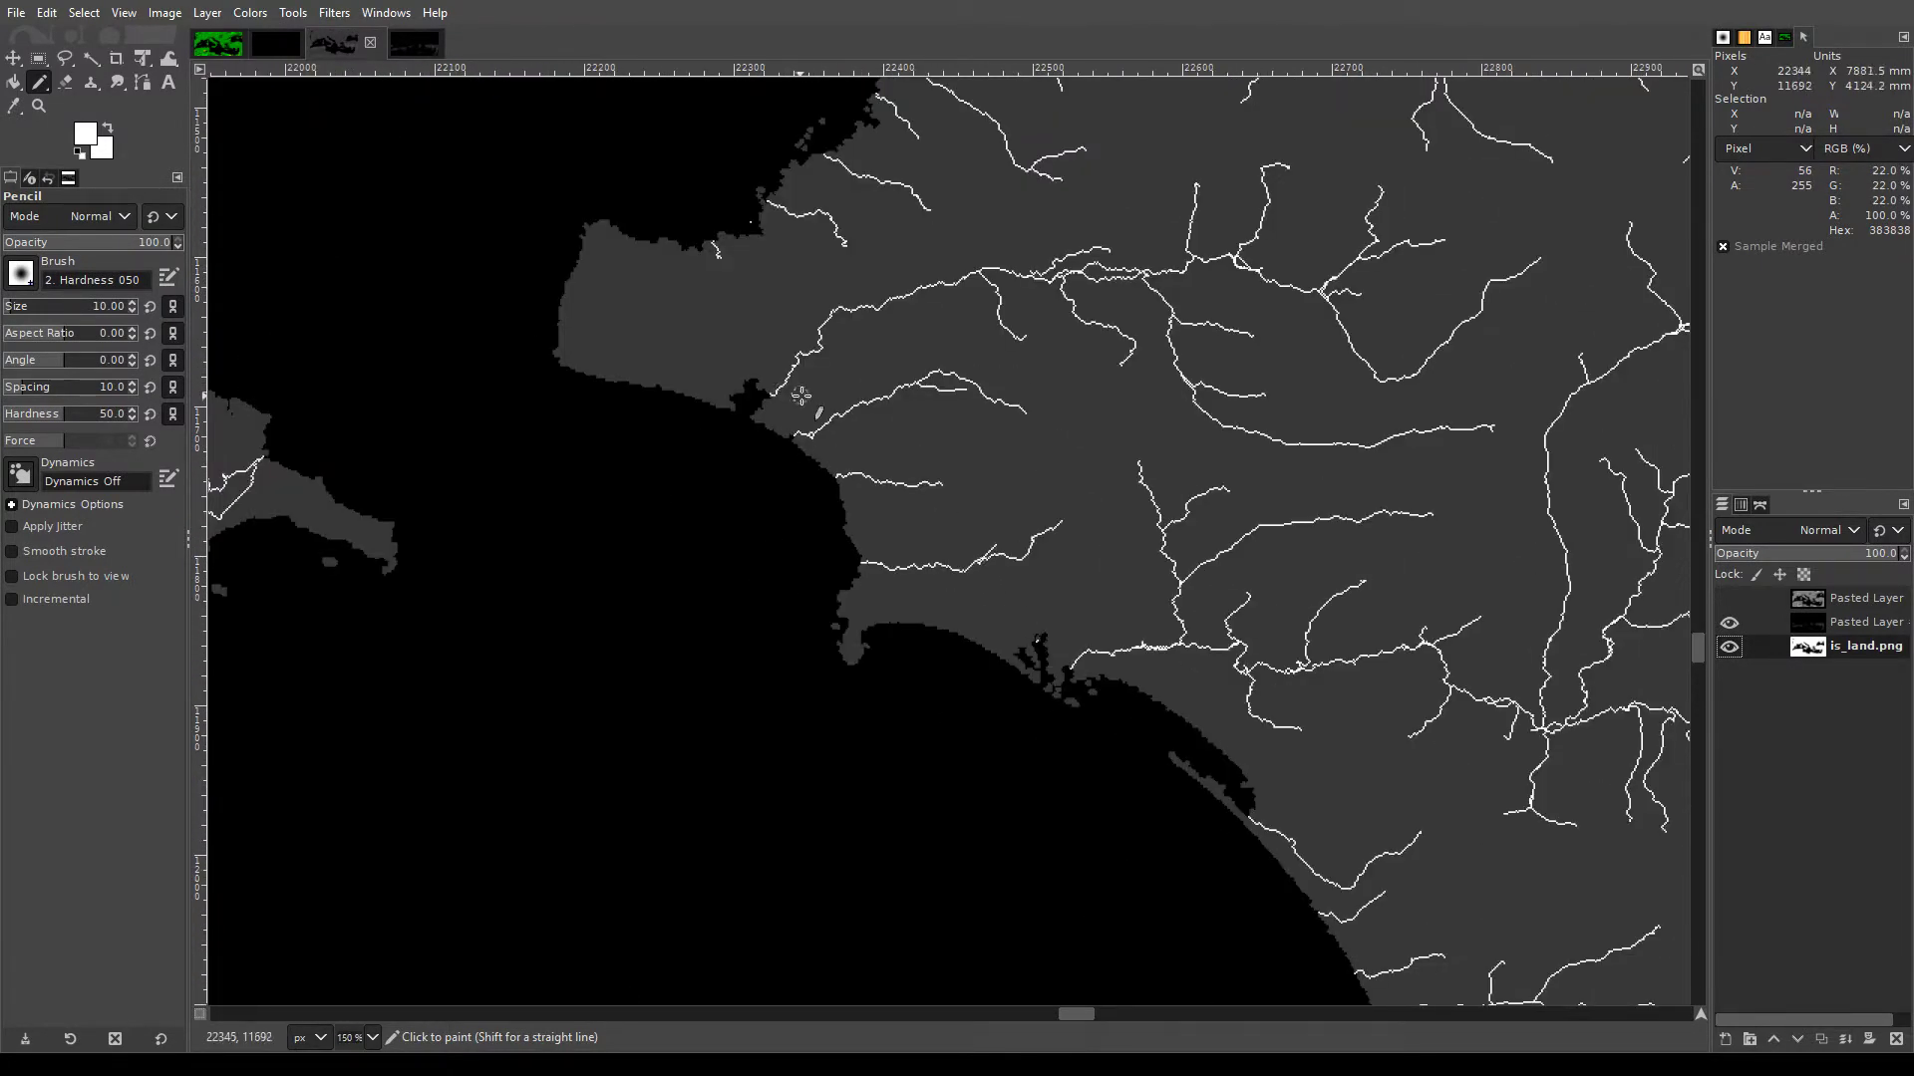
{"action": "scroll", "coordinate": [801, 395], "scroll_direction": "up", "scroll_amount": 6}
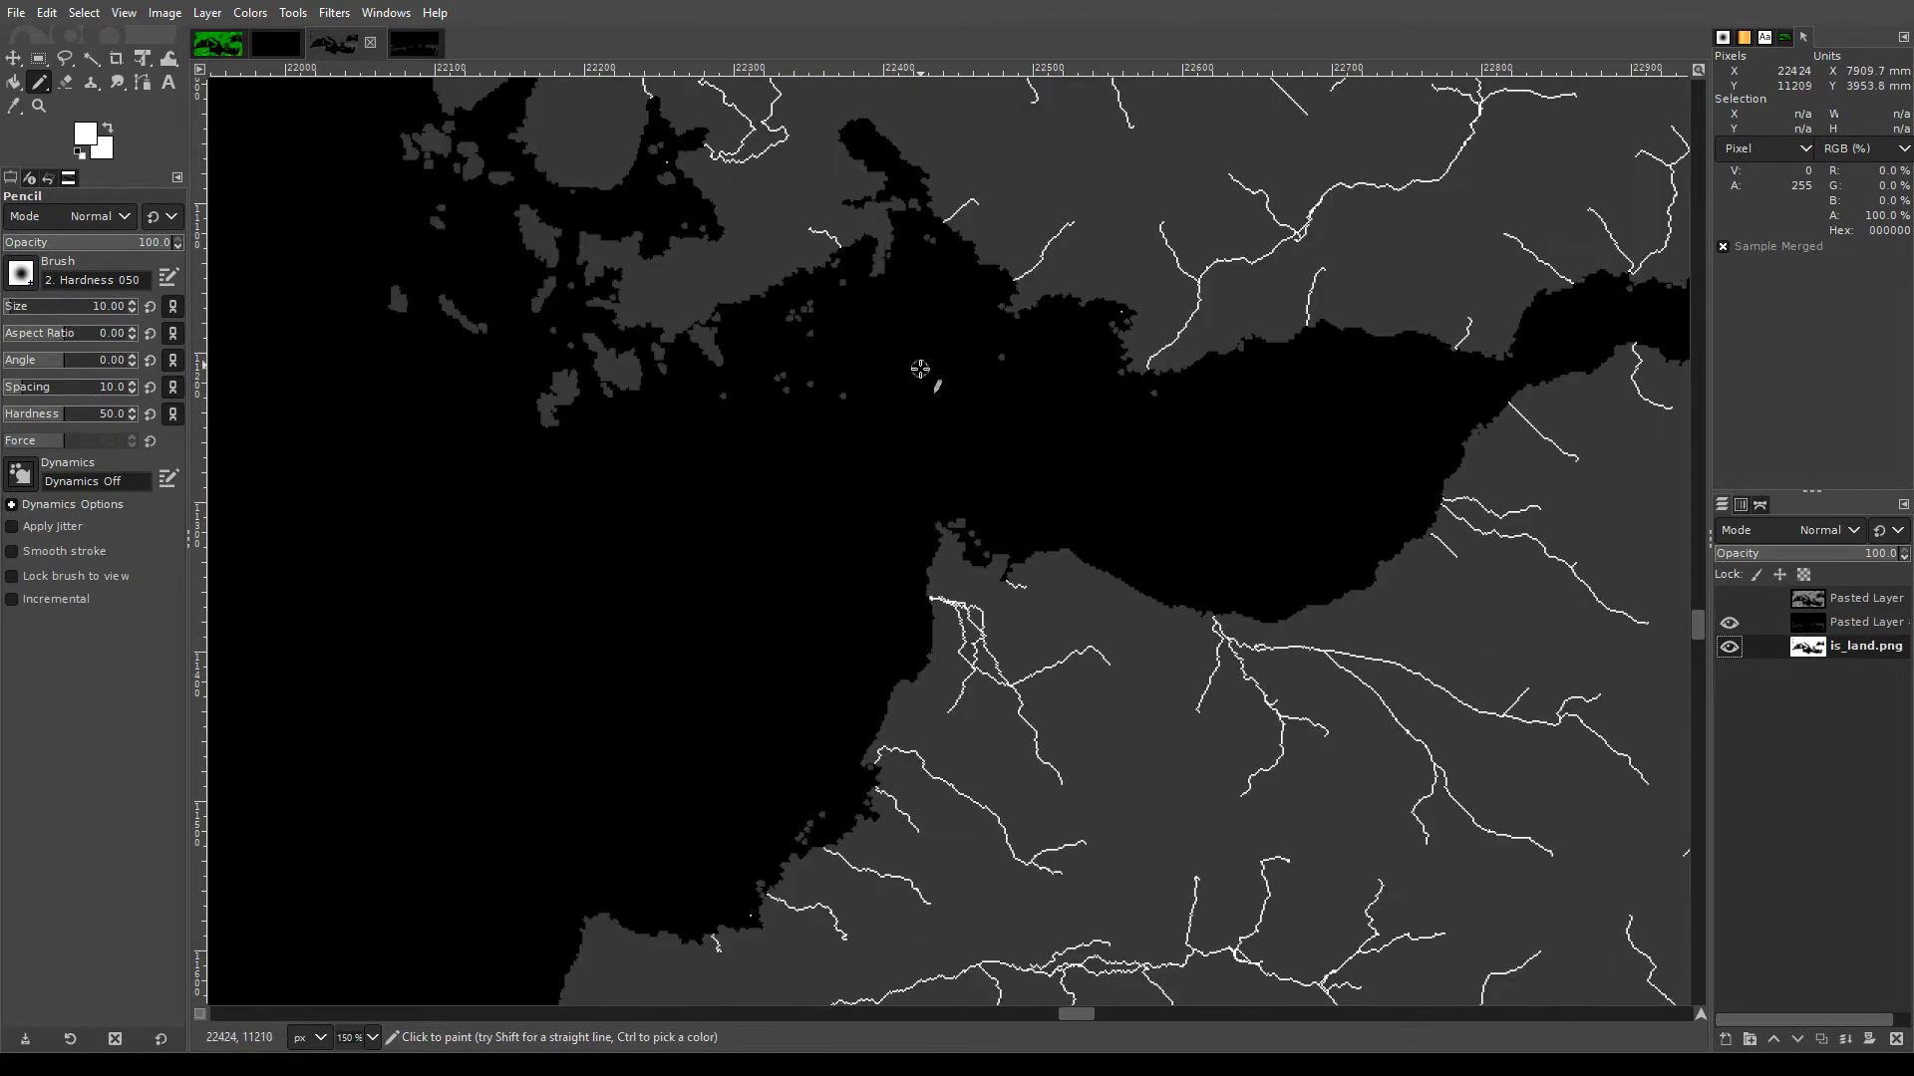
{"action": "scroll", "coordinate": [1217, 628], "scroll_direction": "up", "scroll_amount": 1}
{"action": "scroll", "coordinate": [1264, 611], "scroll_direction": "up", "scroll_amount": 3}
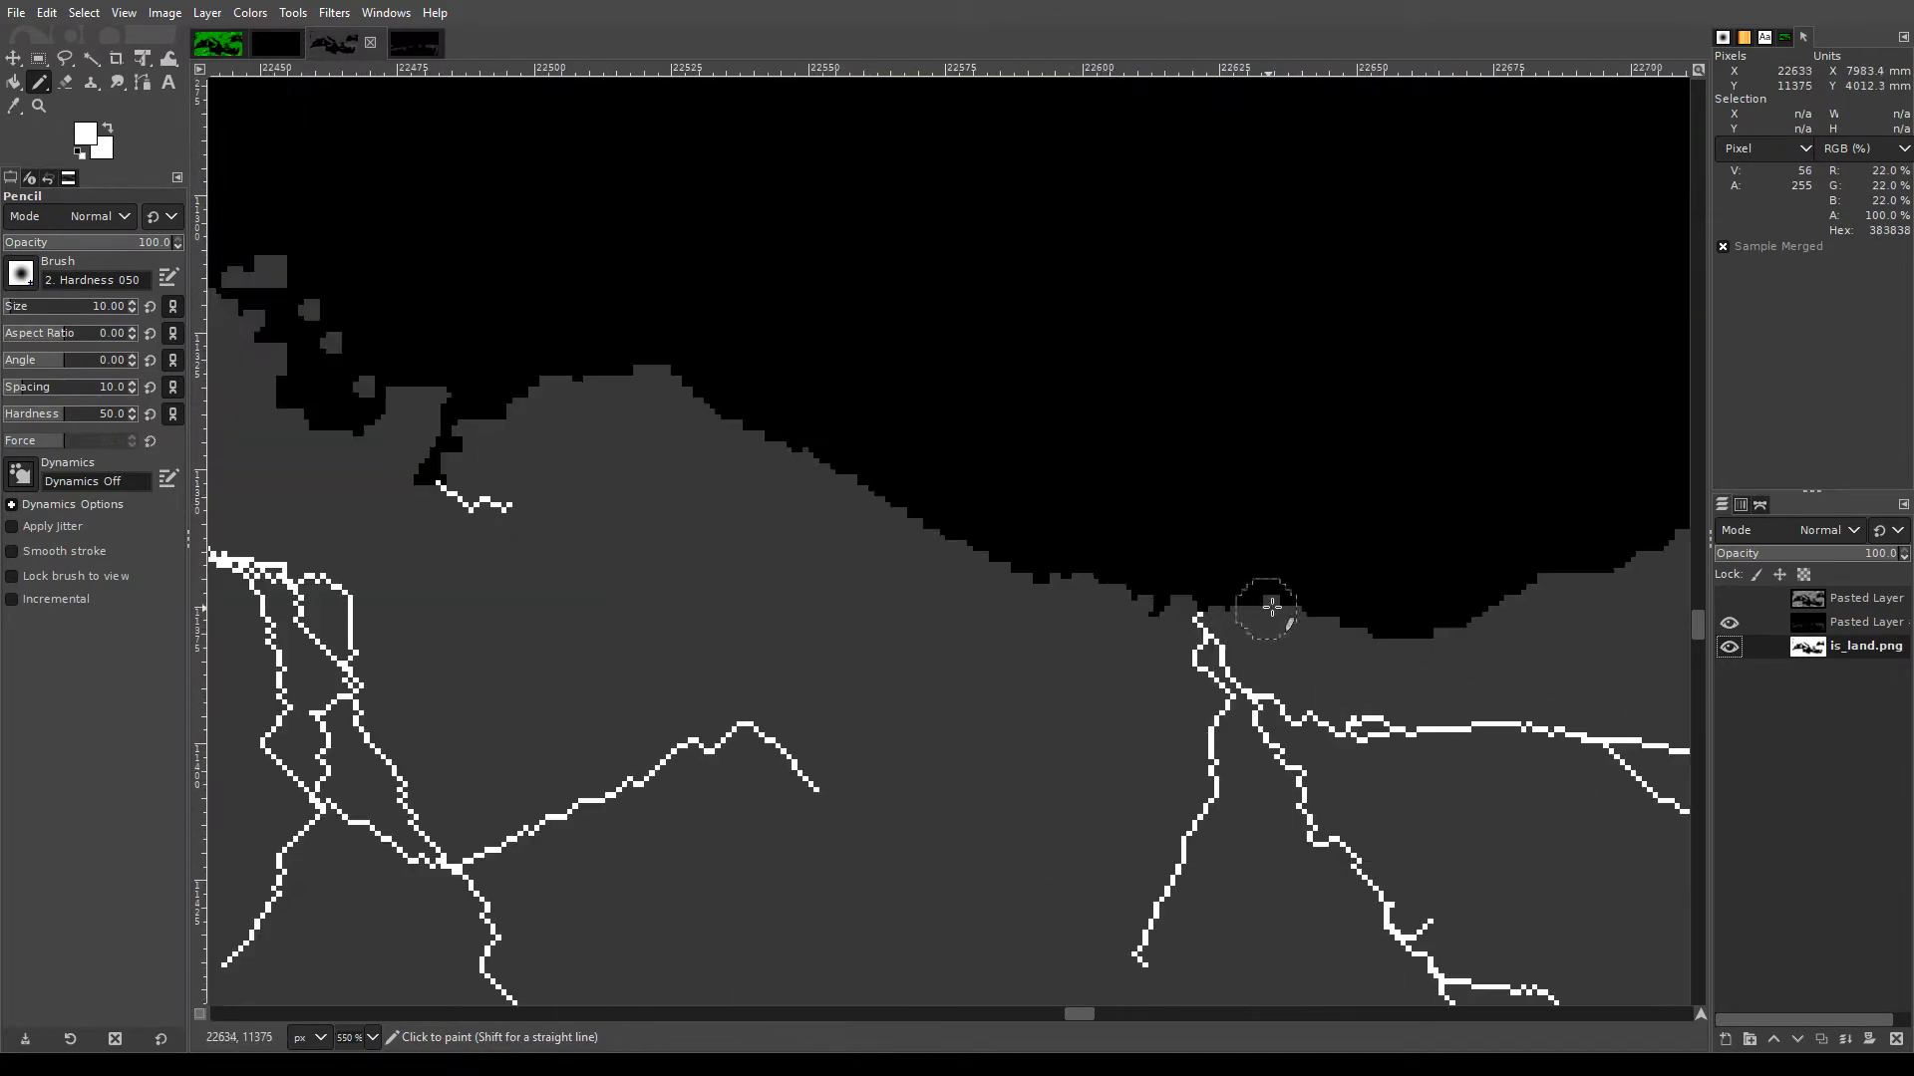
Examine how the river lines meet the coastline and bays of western mainland Greece
{"action": "scroll", "coordinate": [1106, 740], "scroll_direction": "down", "scroll_amount": 2}
{"action": "scroll", "coordinate": [1107, 739], "scroll_direction": "down", "scroll_amount": 3}
{"action": "scroll", "coordinate": [1091, 464], "scroll_direction": "up", "scroll_amount": 3}
{"action": "scroll", "coordinate": [1491, 619], "scroll_direction": "down", "scroll_amount": 3}
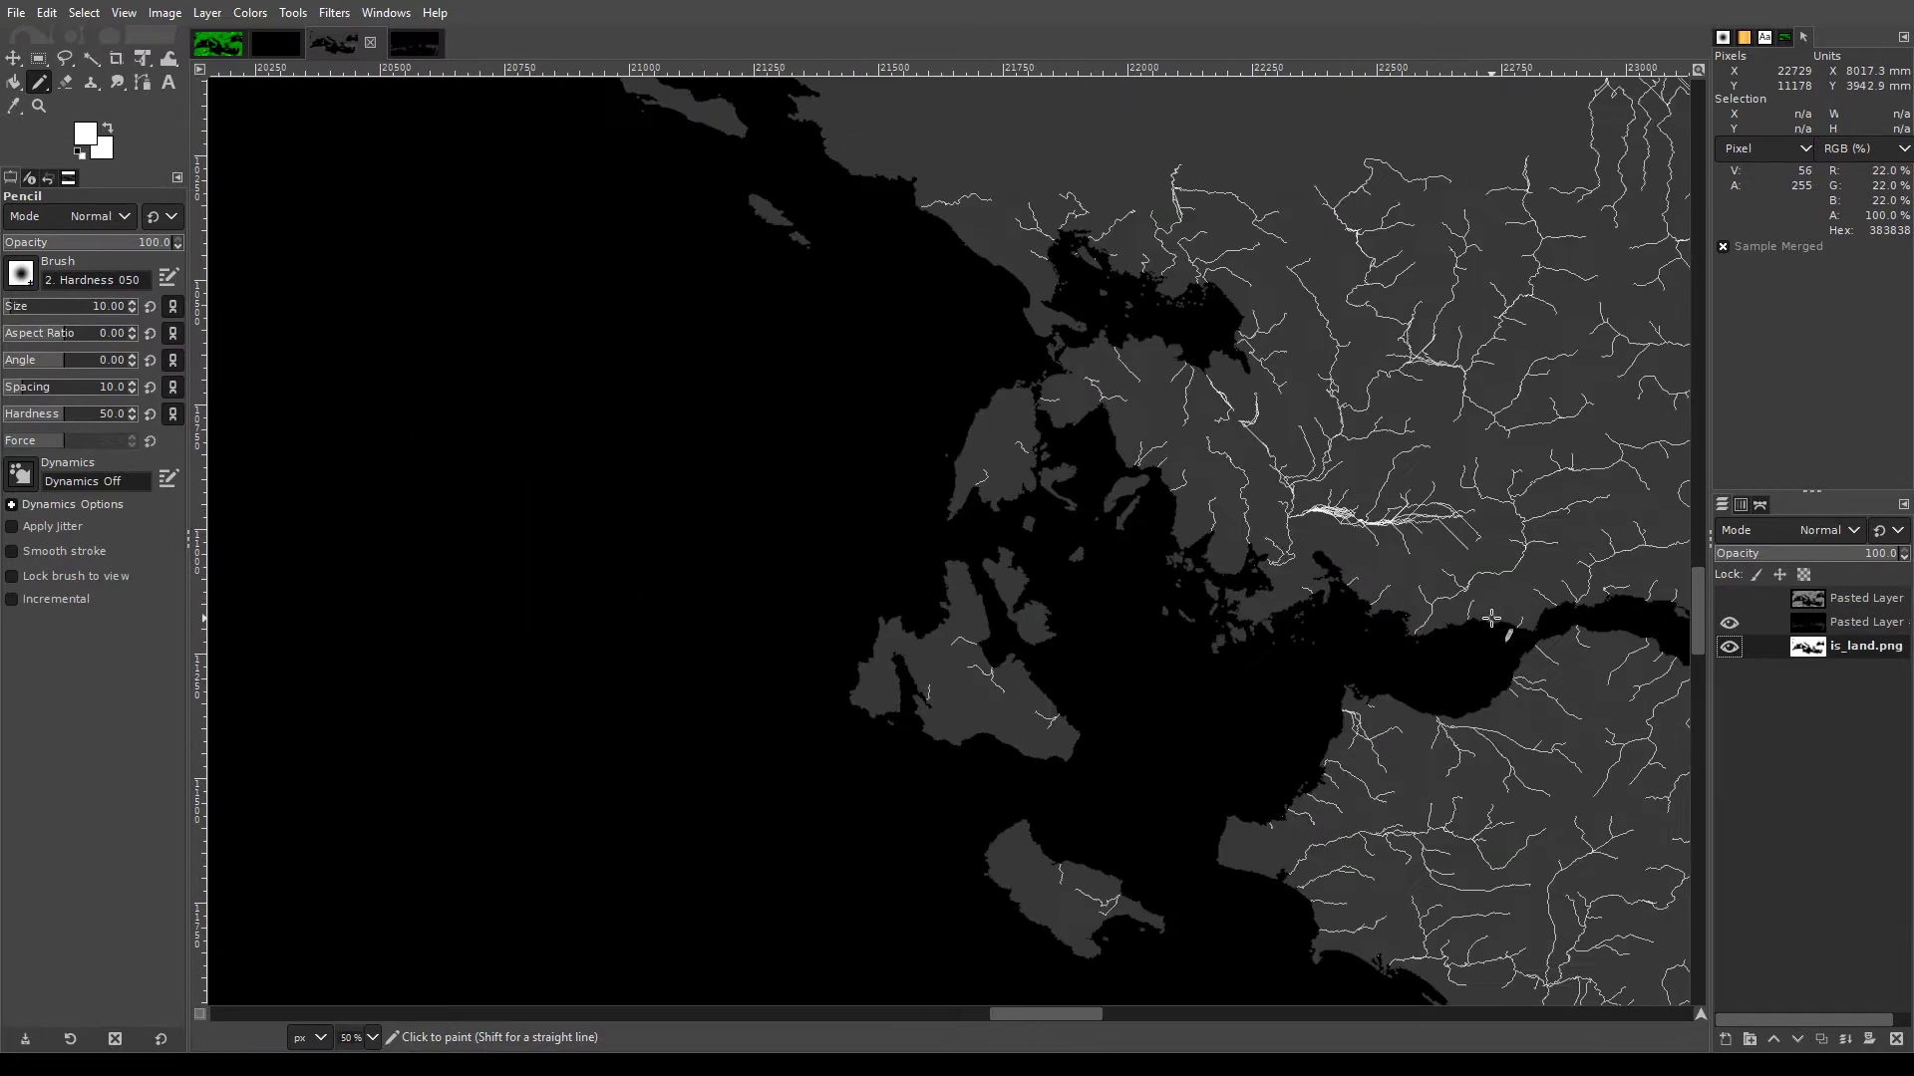
{"action": "scroll", "coordinate": [1206, 333], "scroll_direction": "up", "scroll_amount": 2}
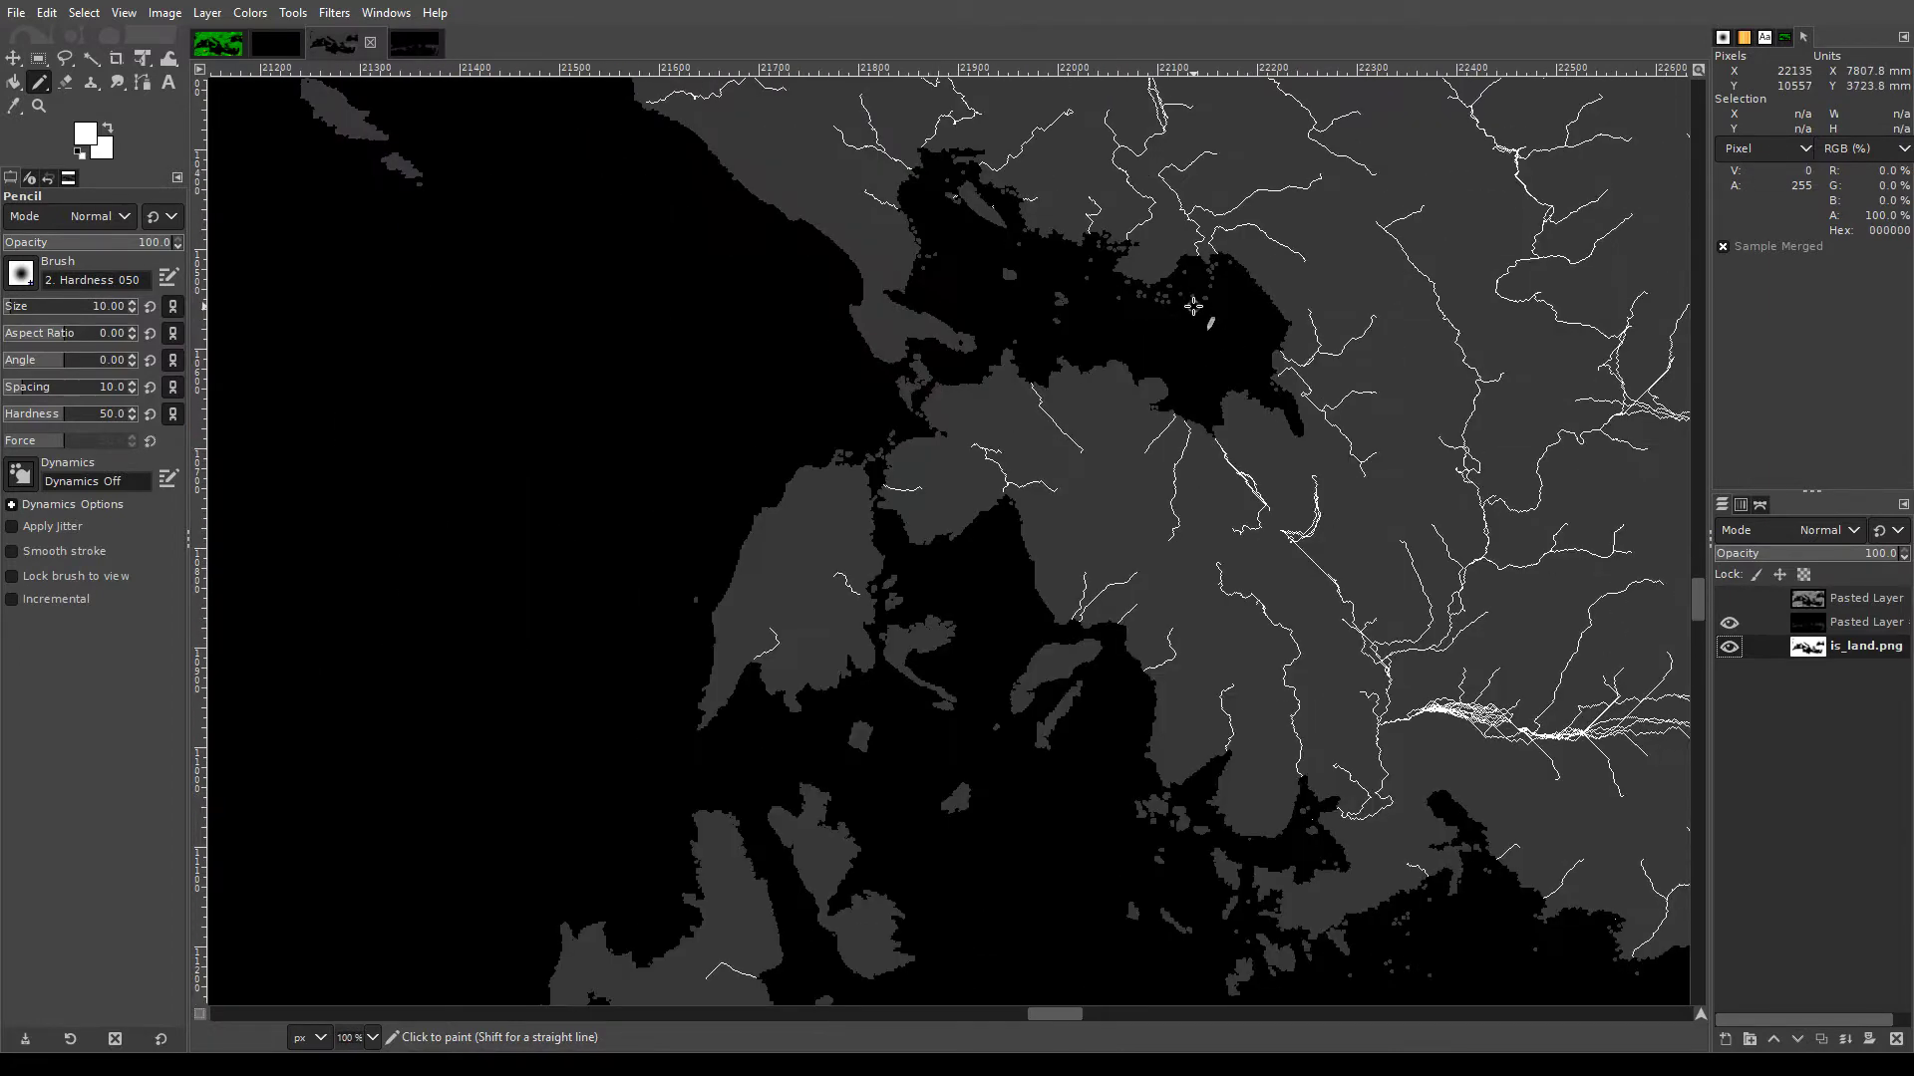
{"action": "scroll", "coordinate": [972, 443], "scroll_direction": "up", "scroll_amount": 3}
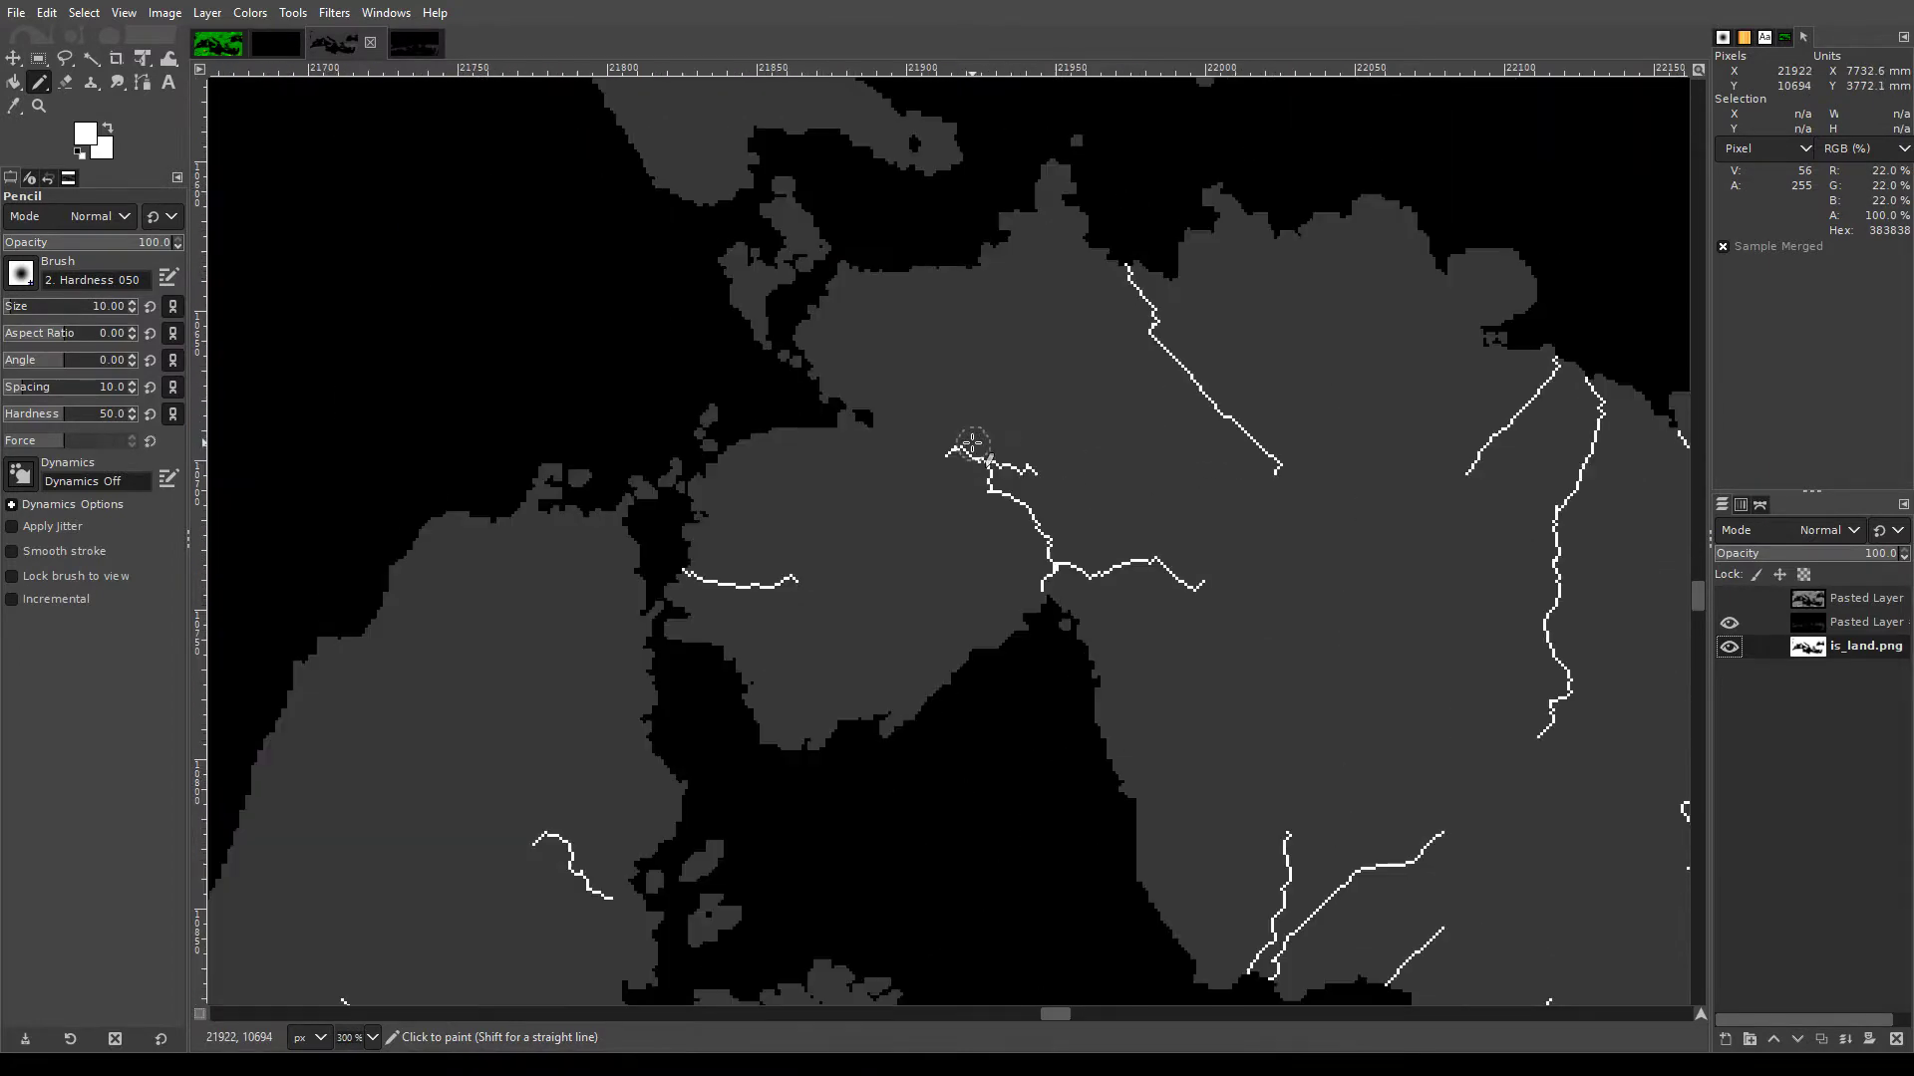
Examine how the river mouths meet the coastline and small islands along southwestern mainland Greece
{"action": "scroll", "coordinate": [781, 372], "scroll_direction": "down", "scroll_amount": 3}
{"action": "scroll", "coordinate": [1136, 714], "scroll_direction": "up", "scroll_amount": 2}
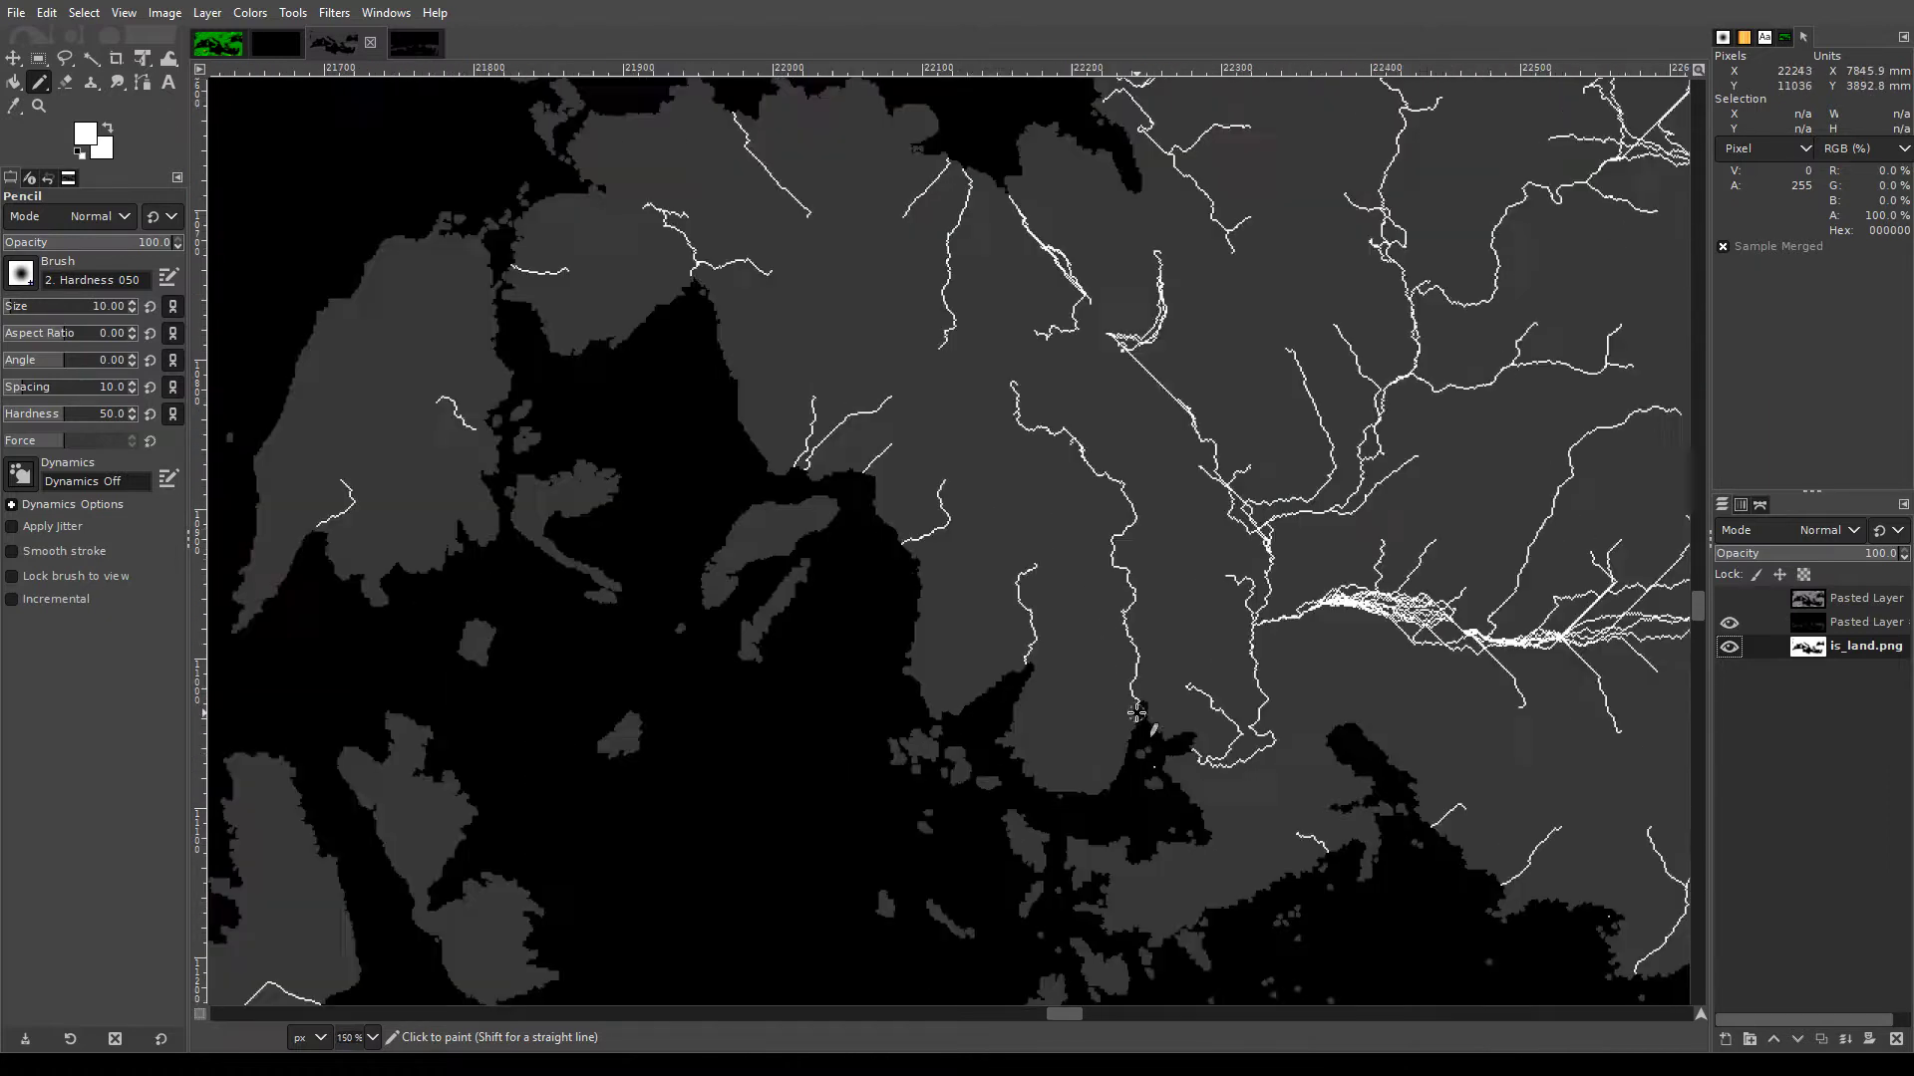
{"action": "scroll", "coordinate": [874, 500], "scroll_direction": "down", "scroll_amount": 3}
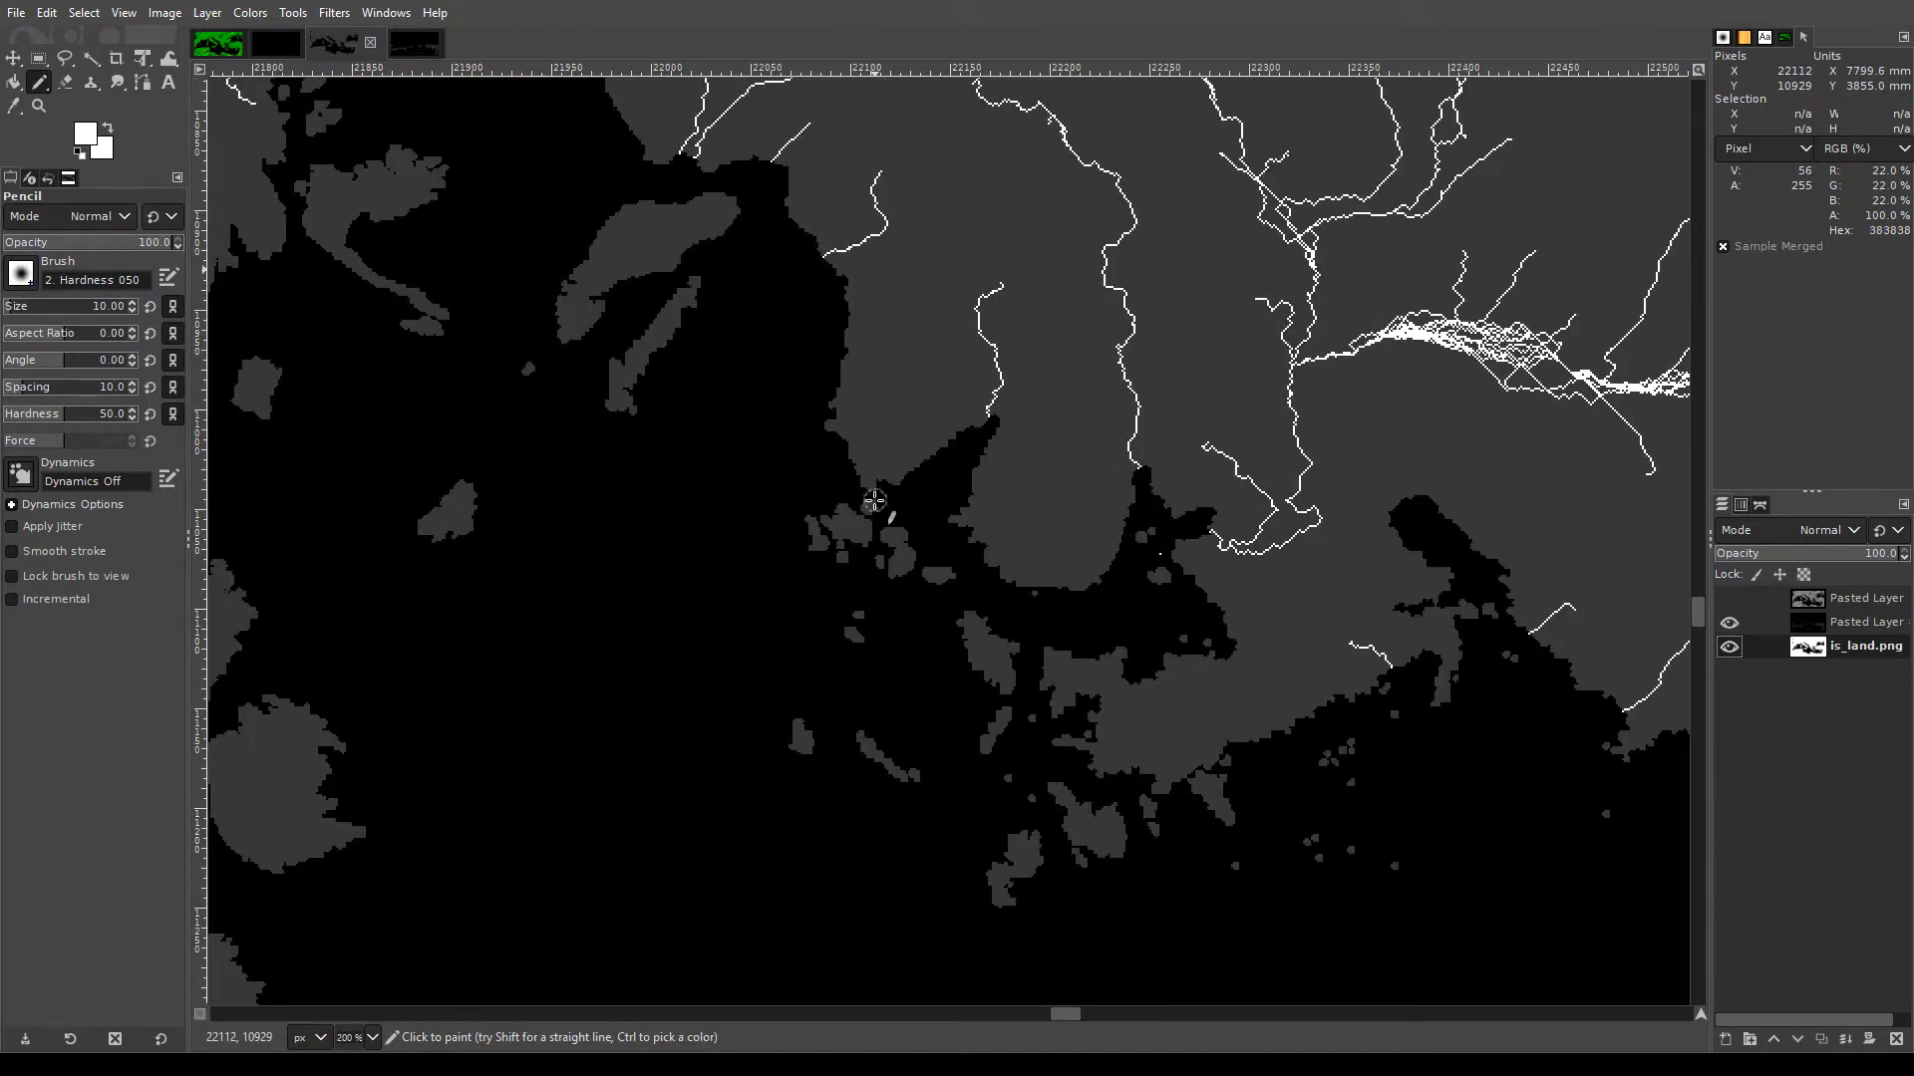
{"action": "scroll", "coordinate": [874, 501], "scroll_direction": "down", "scroll_amount": 1}
{"action": "scroll", "coordinate": [997, 618], "scroll_direction": "right", "scroll_amount": 10}
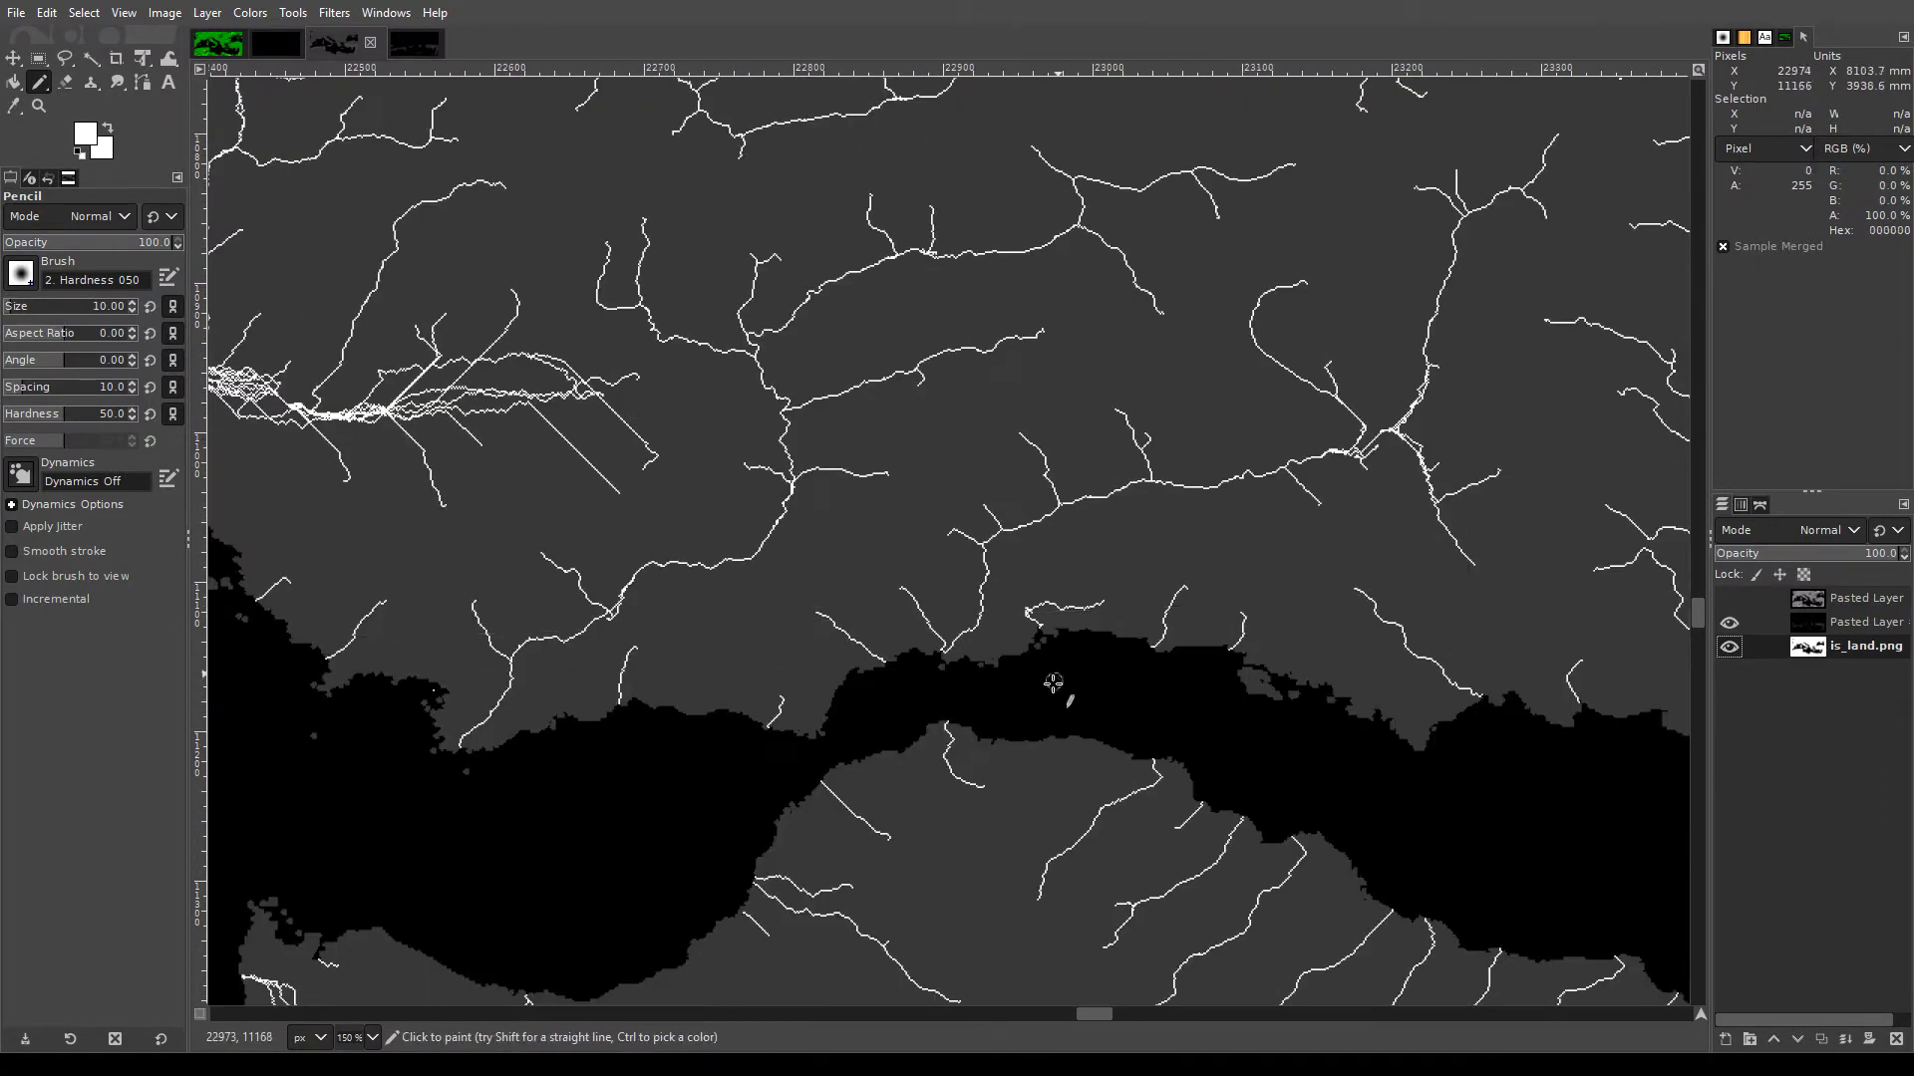
Examine the river mouths and coastline along the northern, eastern and southern shores of the Gulf of Corinth
{"action": "scroll", "coordinate": [1054, 683], "scroll_direction": "up", "scroll_amount": 2}
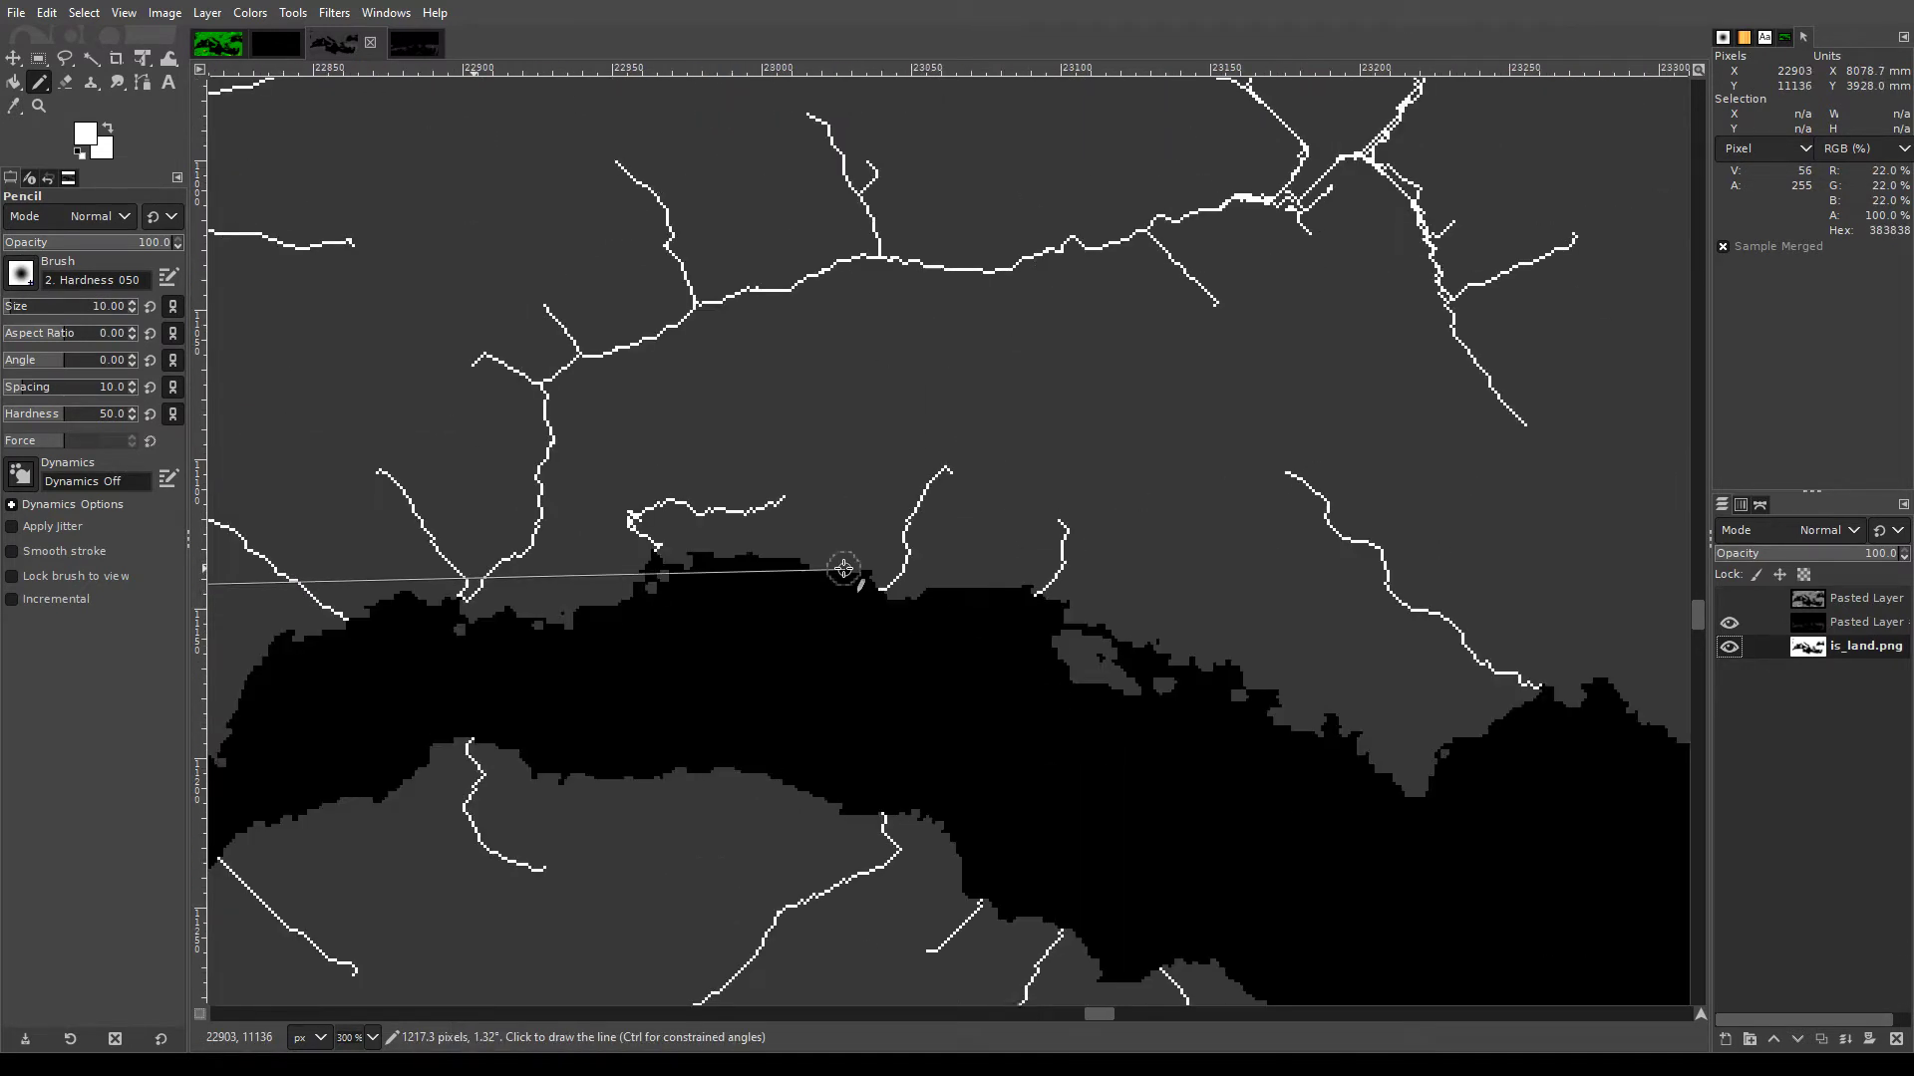
{"action": "scroll", "coordinate": [843, 569], "scroll_direction": "right", "scroll_amount": 5}
{"action": "scroll", "coordinate": [847, 568], "scroll_direction": "down", "scroll_amount": 3}
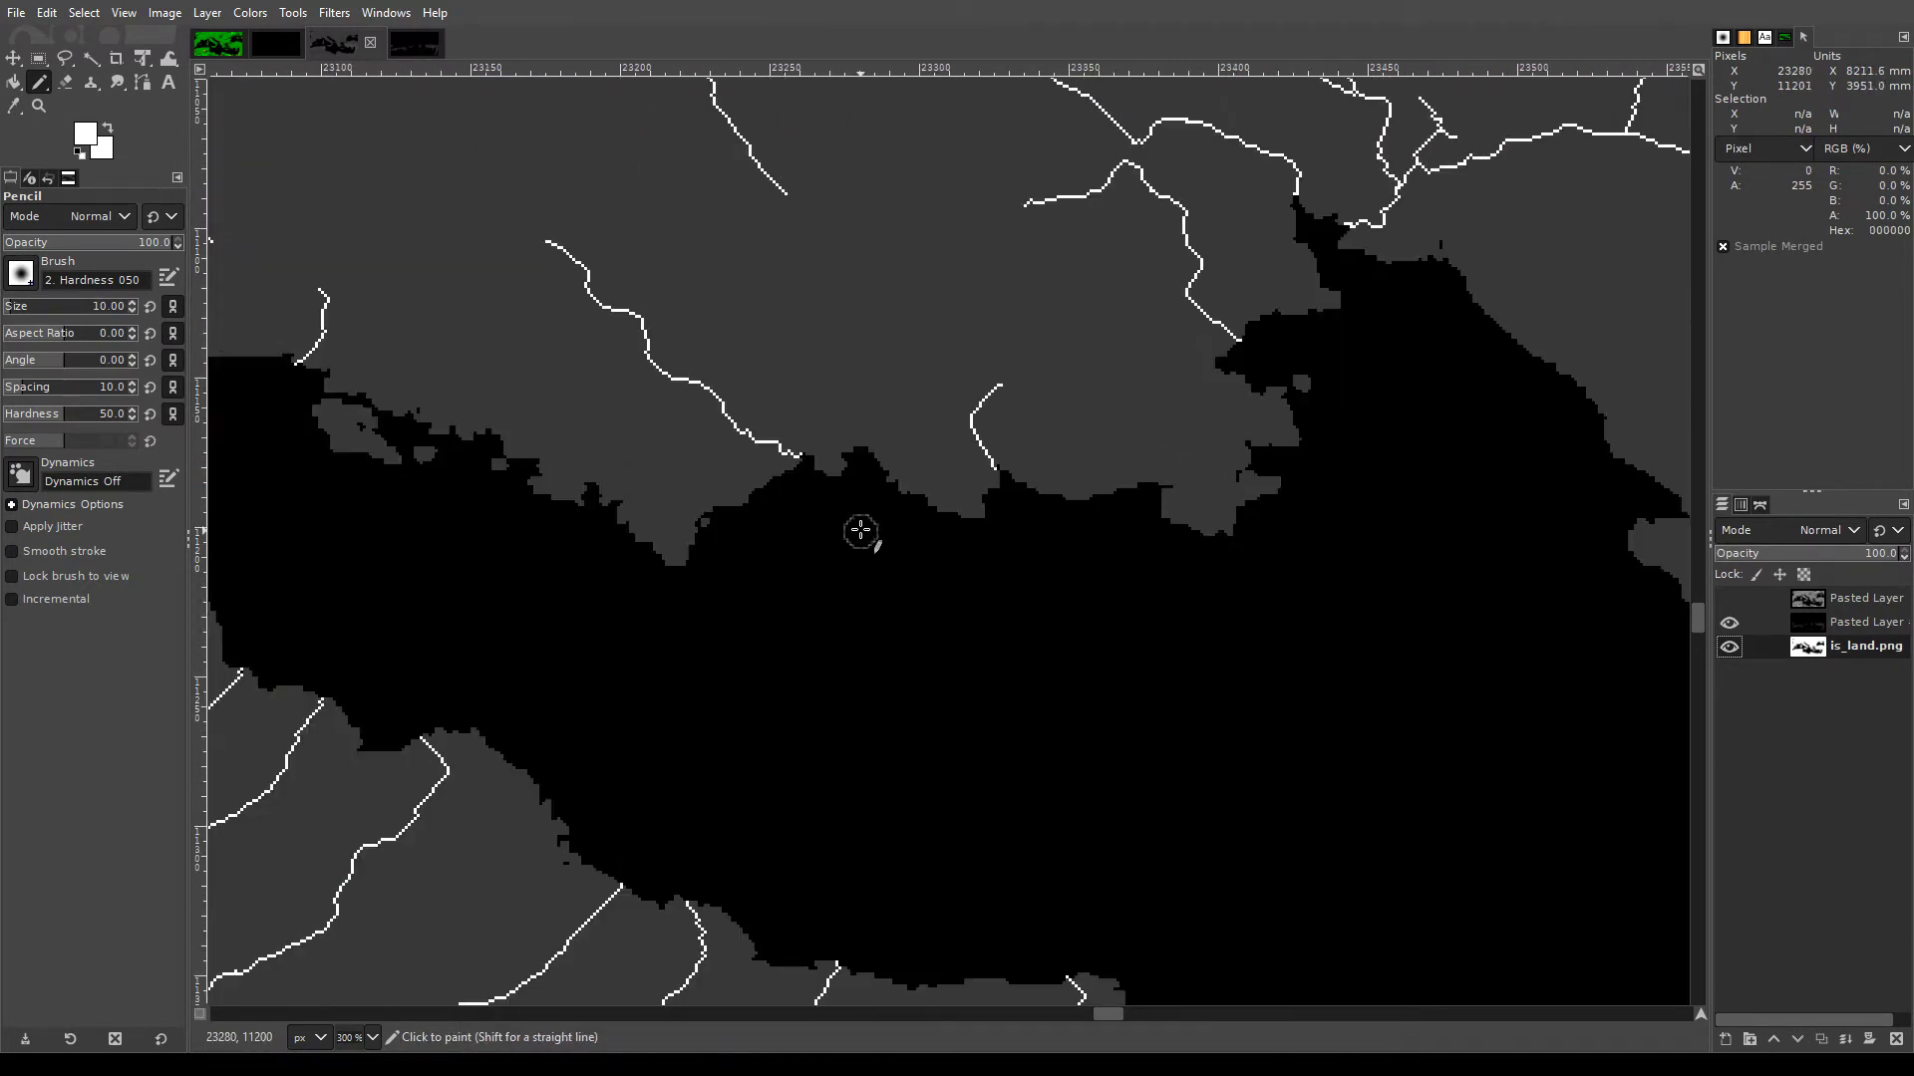
{"action": "scroll", "coordinate": [860, 530], "scroll_direction": "down", "scroll_amount": 3}
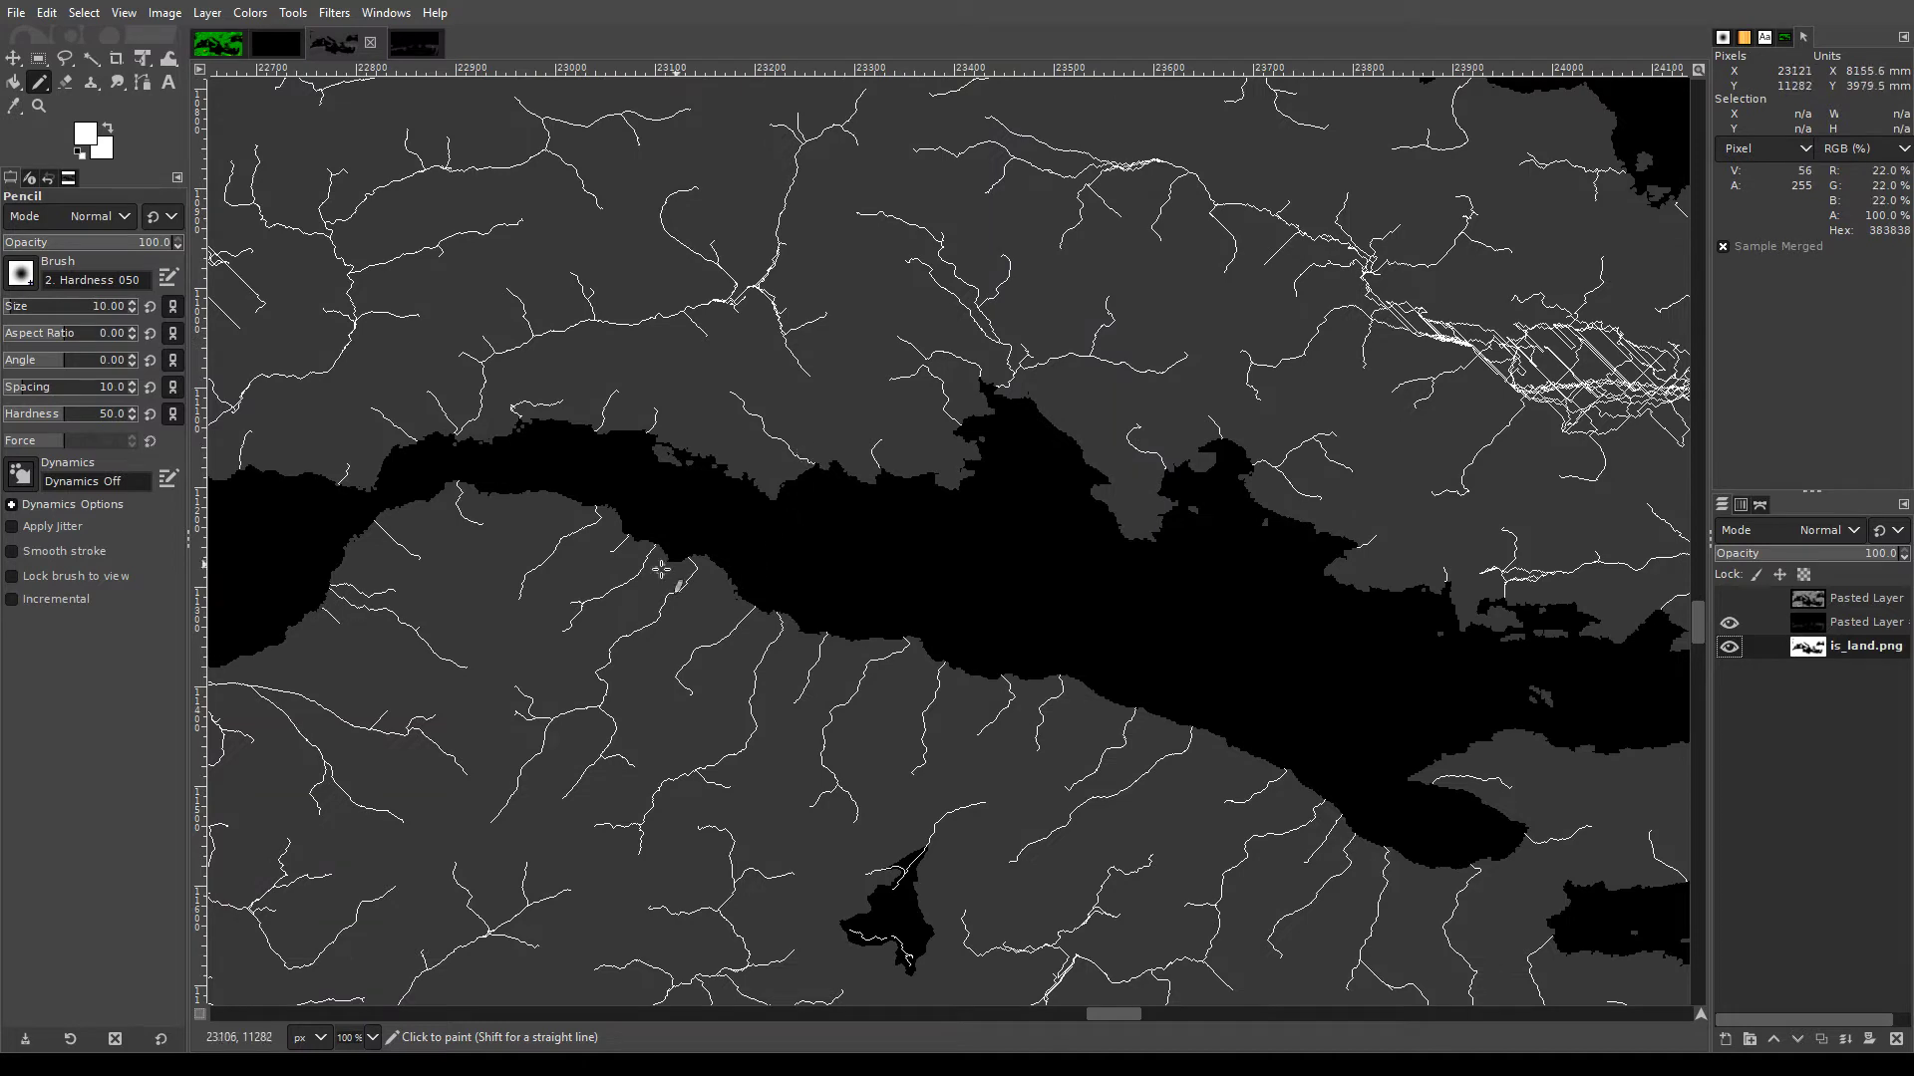
{"action": "scroll", "coordinate": [626, 511], "scroll_direction": "up", "scroll_amount": 3}
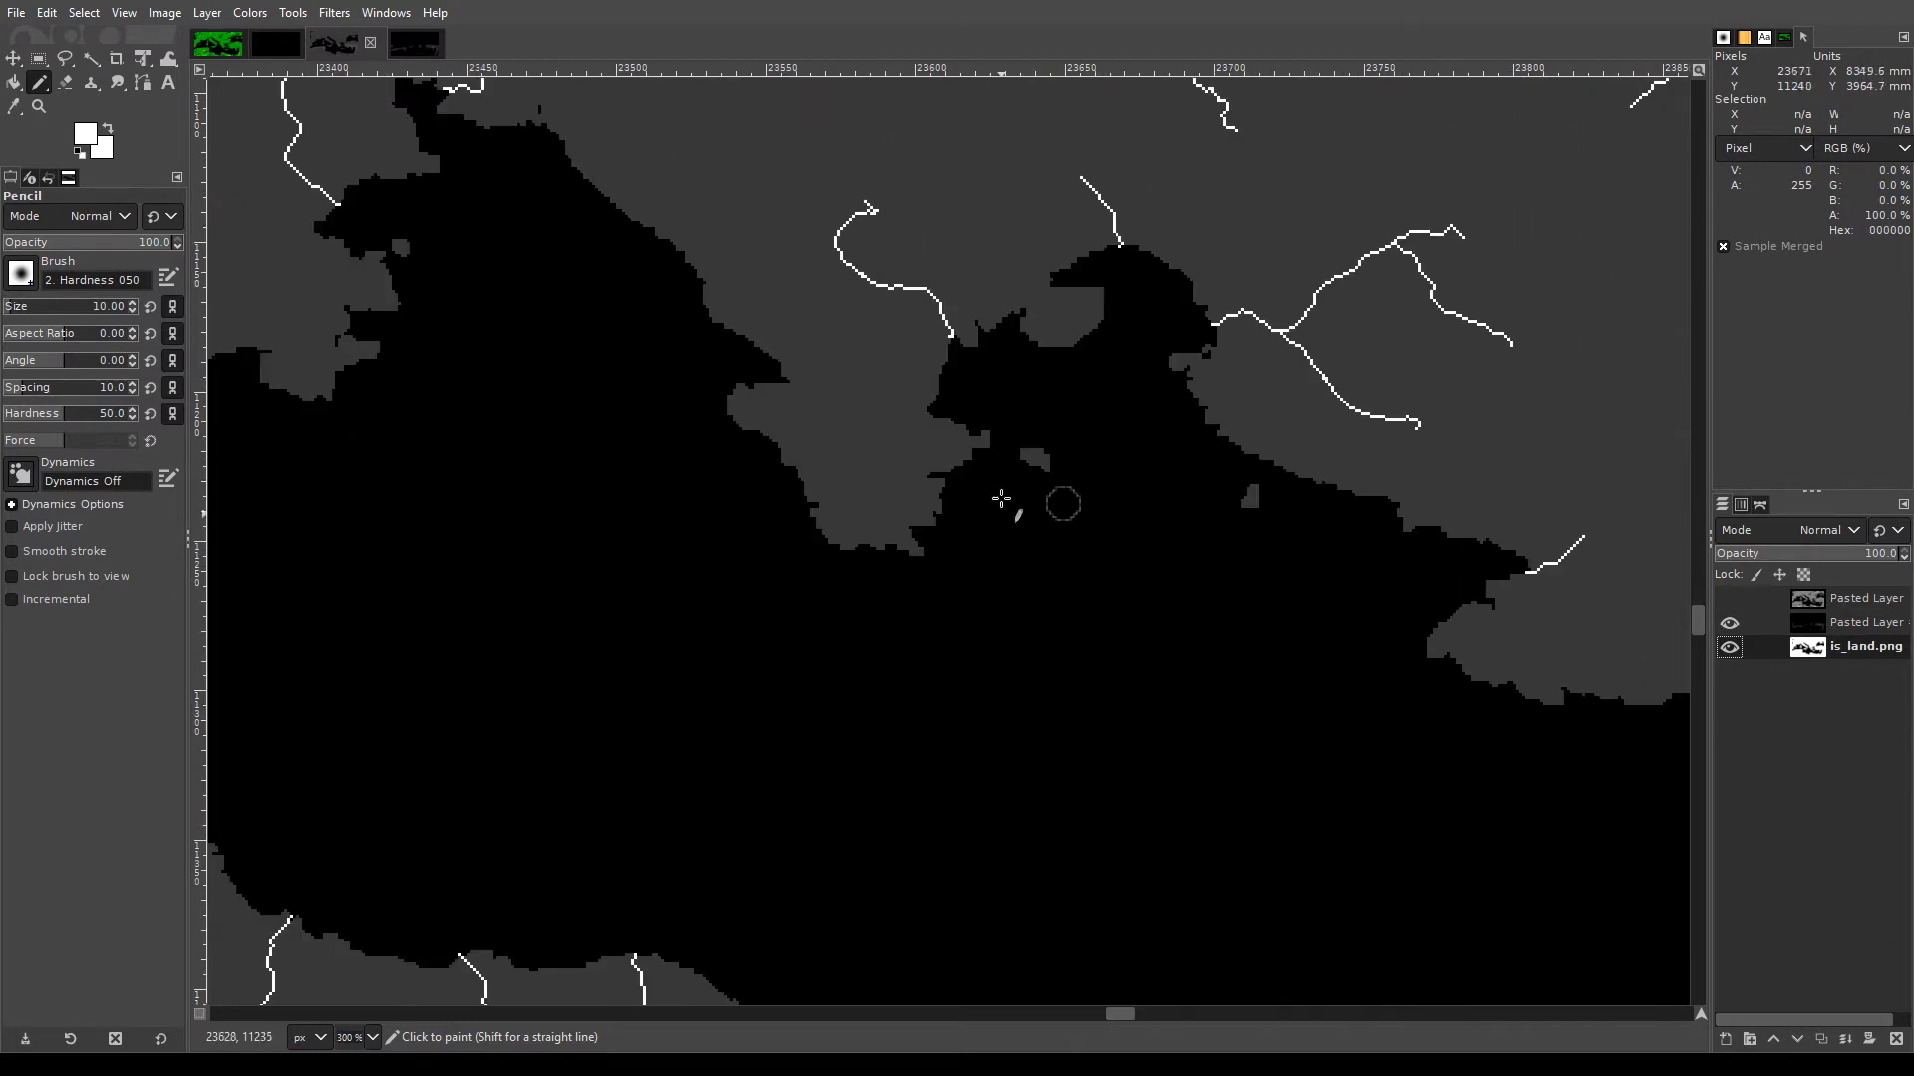
{"action": "scroll", "coordinate": [816, 449], "scroll_direction": "right", "scroll_amount": 5}
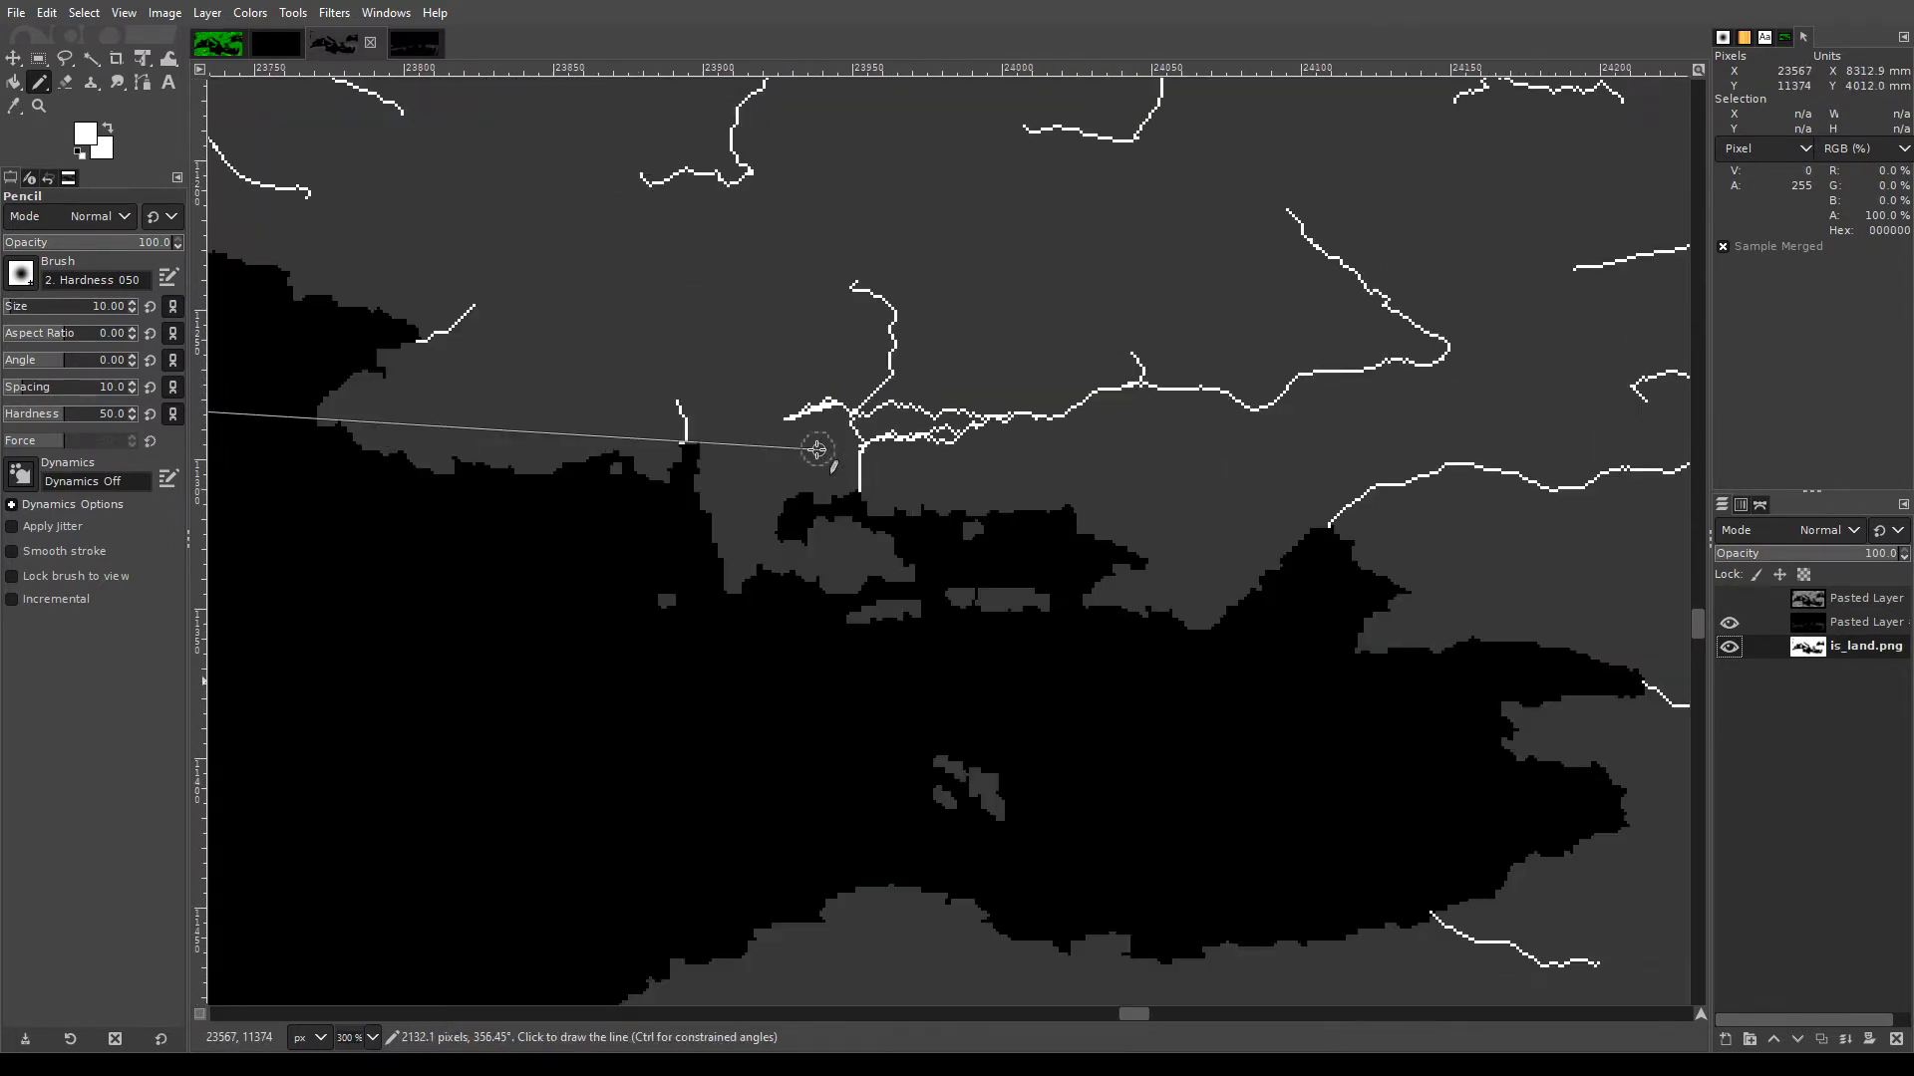
{"action": "scroll", "coordinate": [816, 449], "scroll_direction": "down", "scroll_amount": 5}
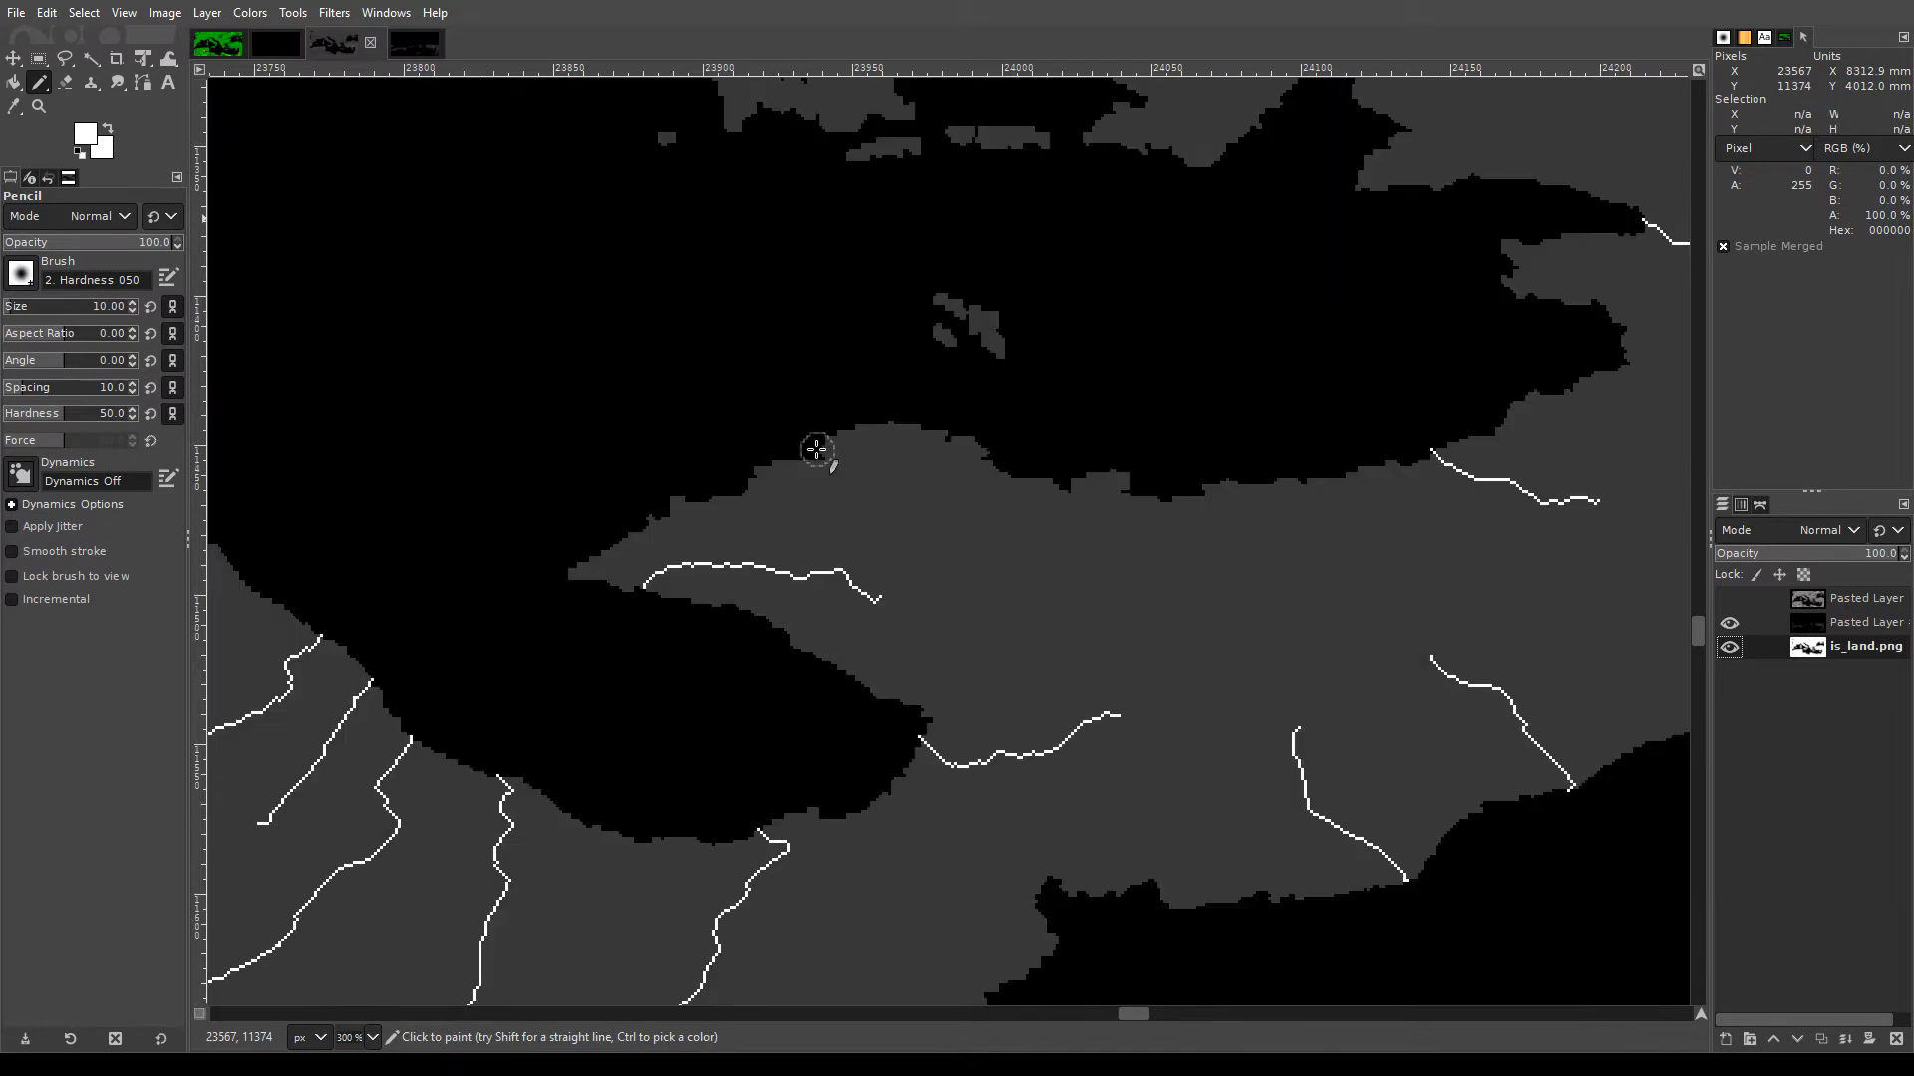
{"action": "scroll", "coordinate": [534, 577], "scroll_direction": "up", "scroll_amount": 1}
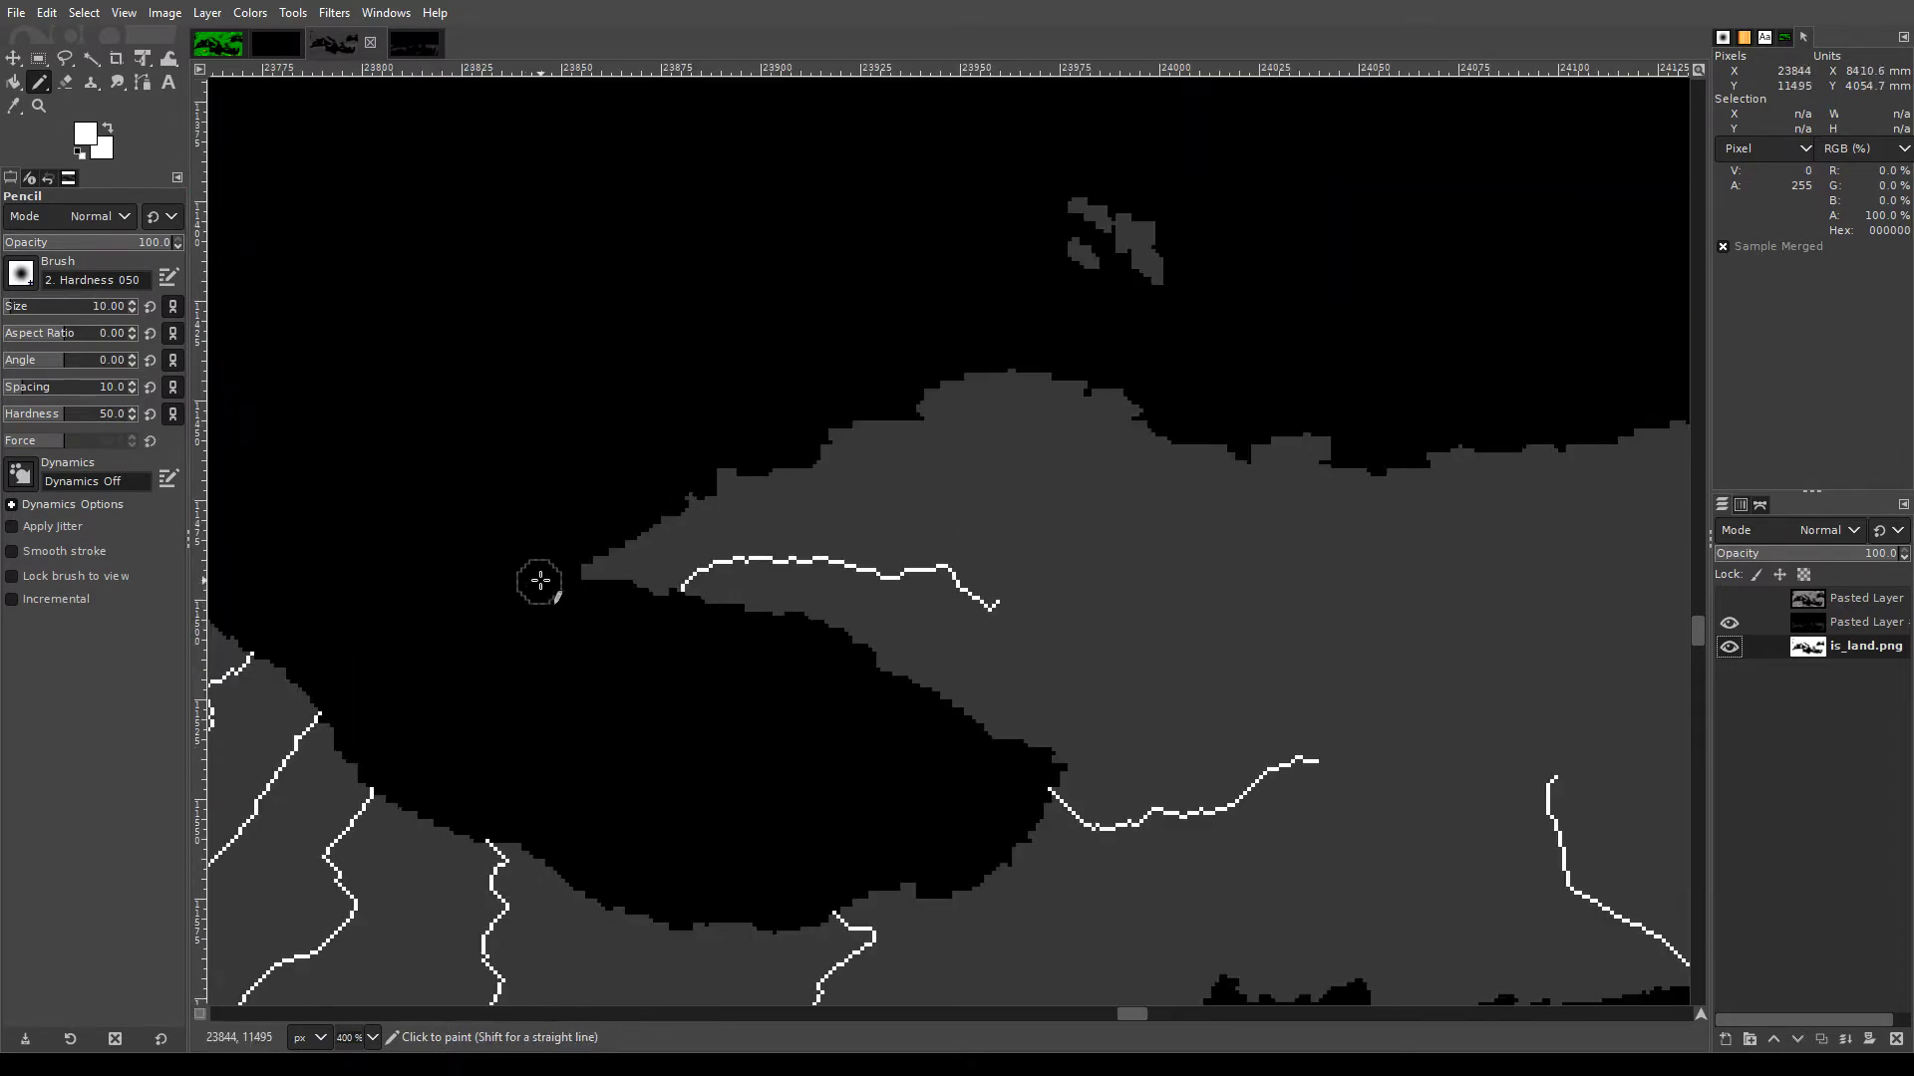
{"action": "scroll", "coordinate": [542, 585], "scroll_direction": "down", "scroll_amount": 2}
{"action": "scroll", "coordinate": [1075, 655], "scroll_direction": "left", "scroll_amount": 10}
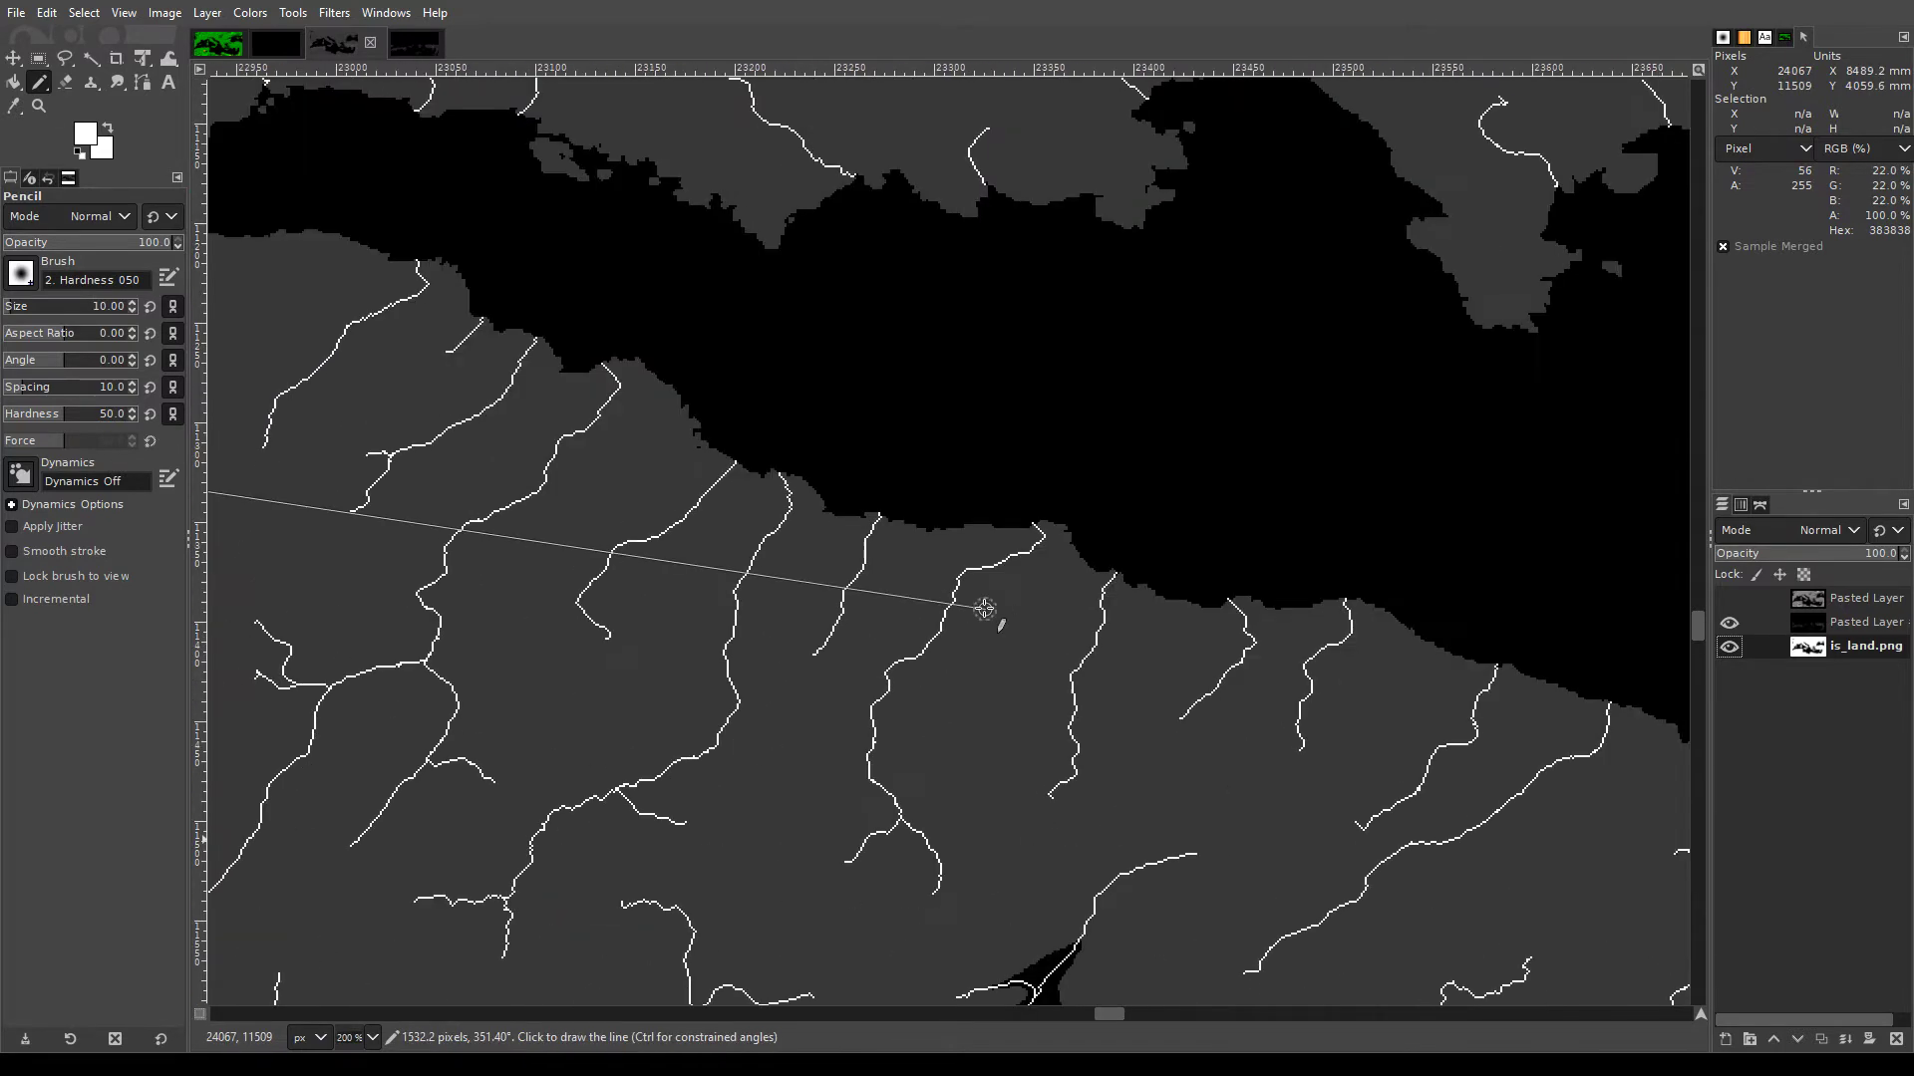
{"action": "scroll", "coordinate": [984, 609], "scroll_direction": "left", "scroll_amount": 5}
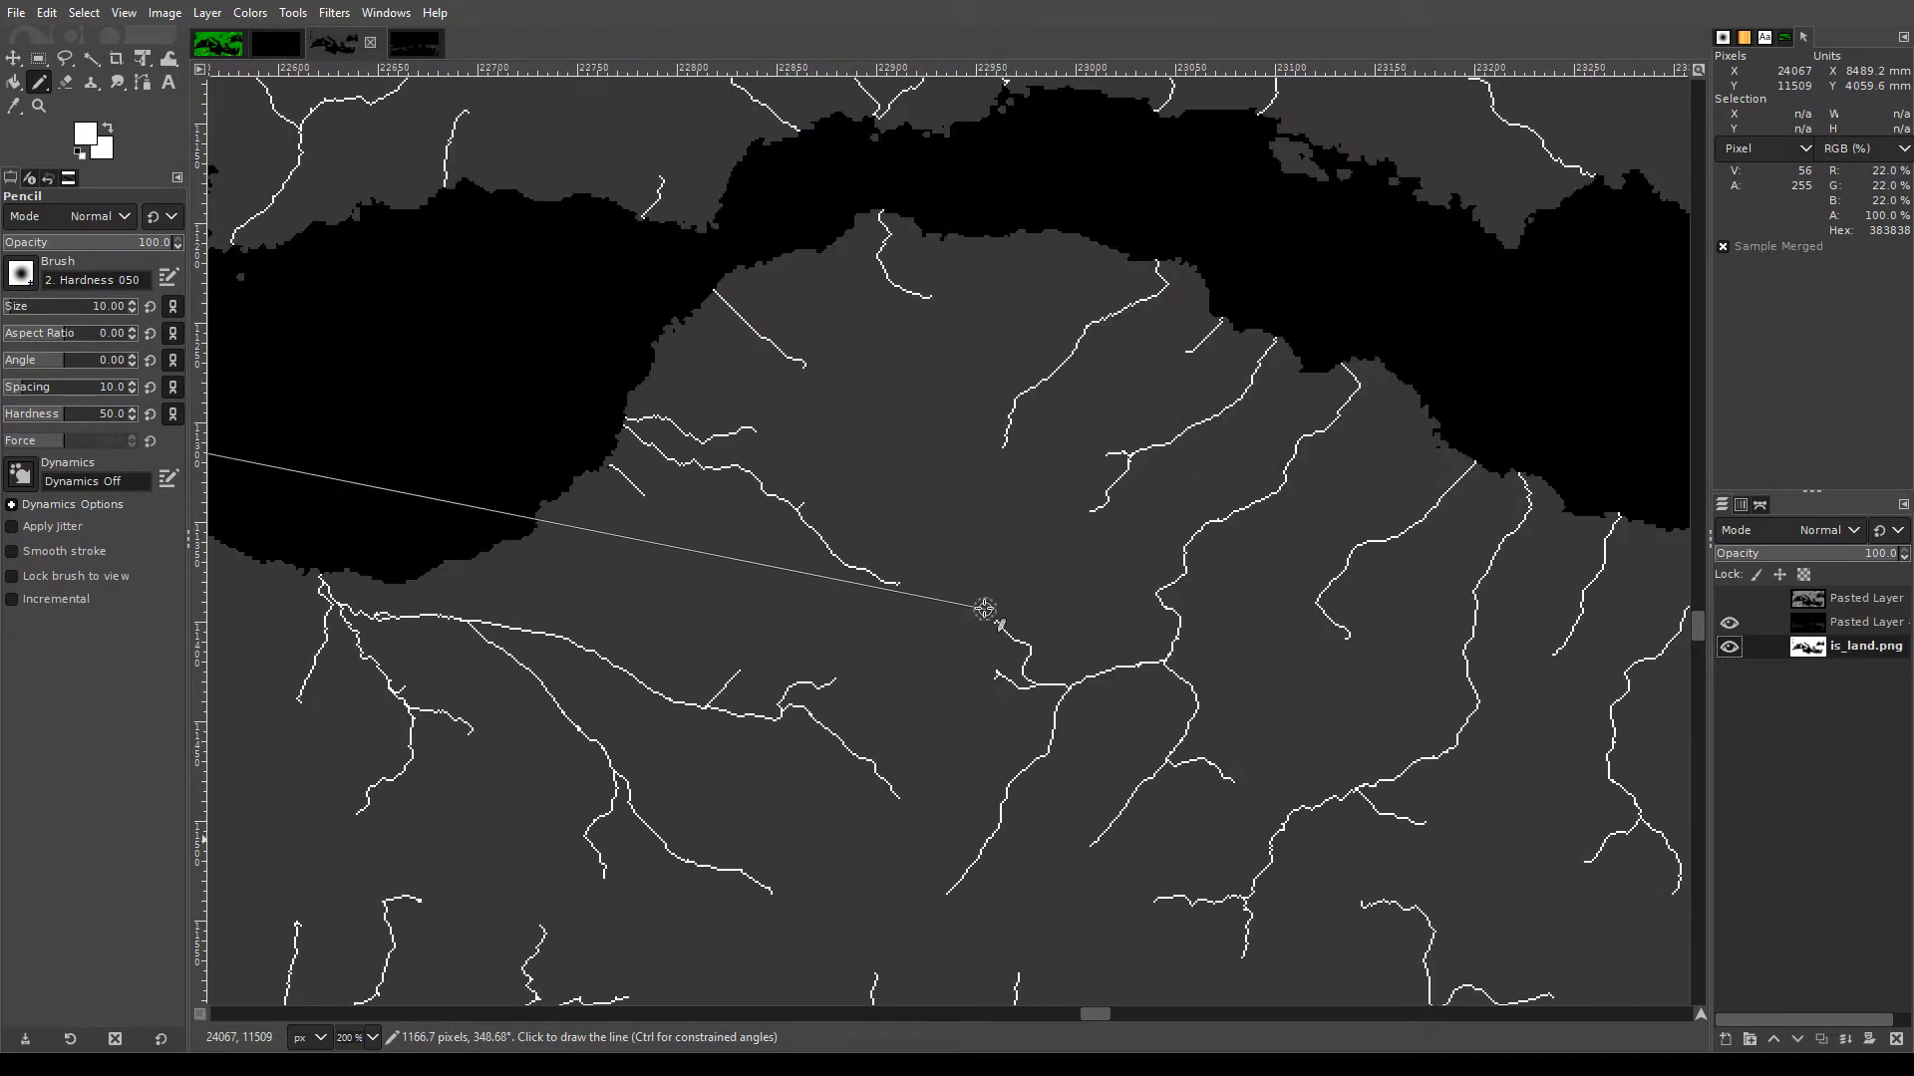
Paint the isolated black pixels at the short river's coastal end white on is_land.png, hiding and reshowing the river layer to check them
{"action": "scroll", "coordinate": [984, 608], "scroll_direction": "left", "scroll_amount": 4}
{"action": "scroll", "coordinate": [991, 588], "scroll_direction": "up", "scroll_amount": 6}
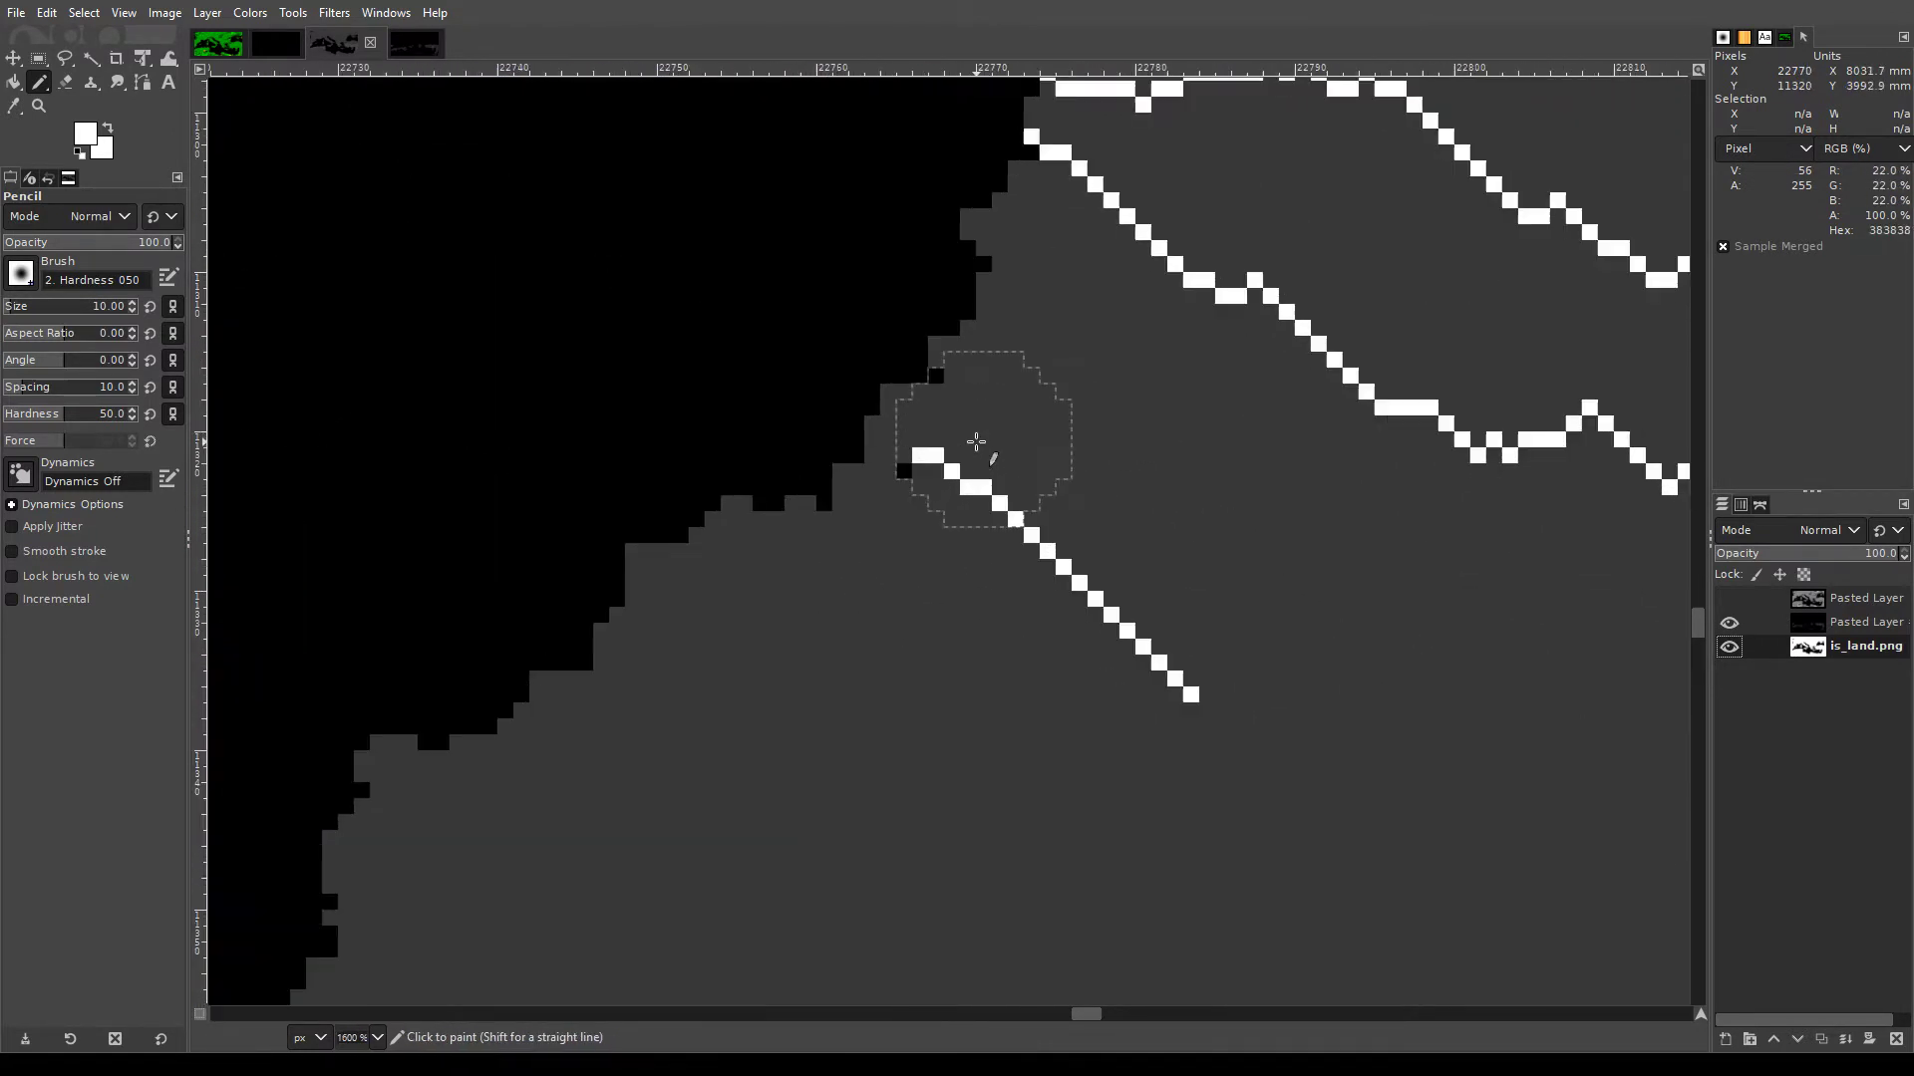
{"action": "left_click", "coordinate": [1729, 628]}
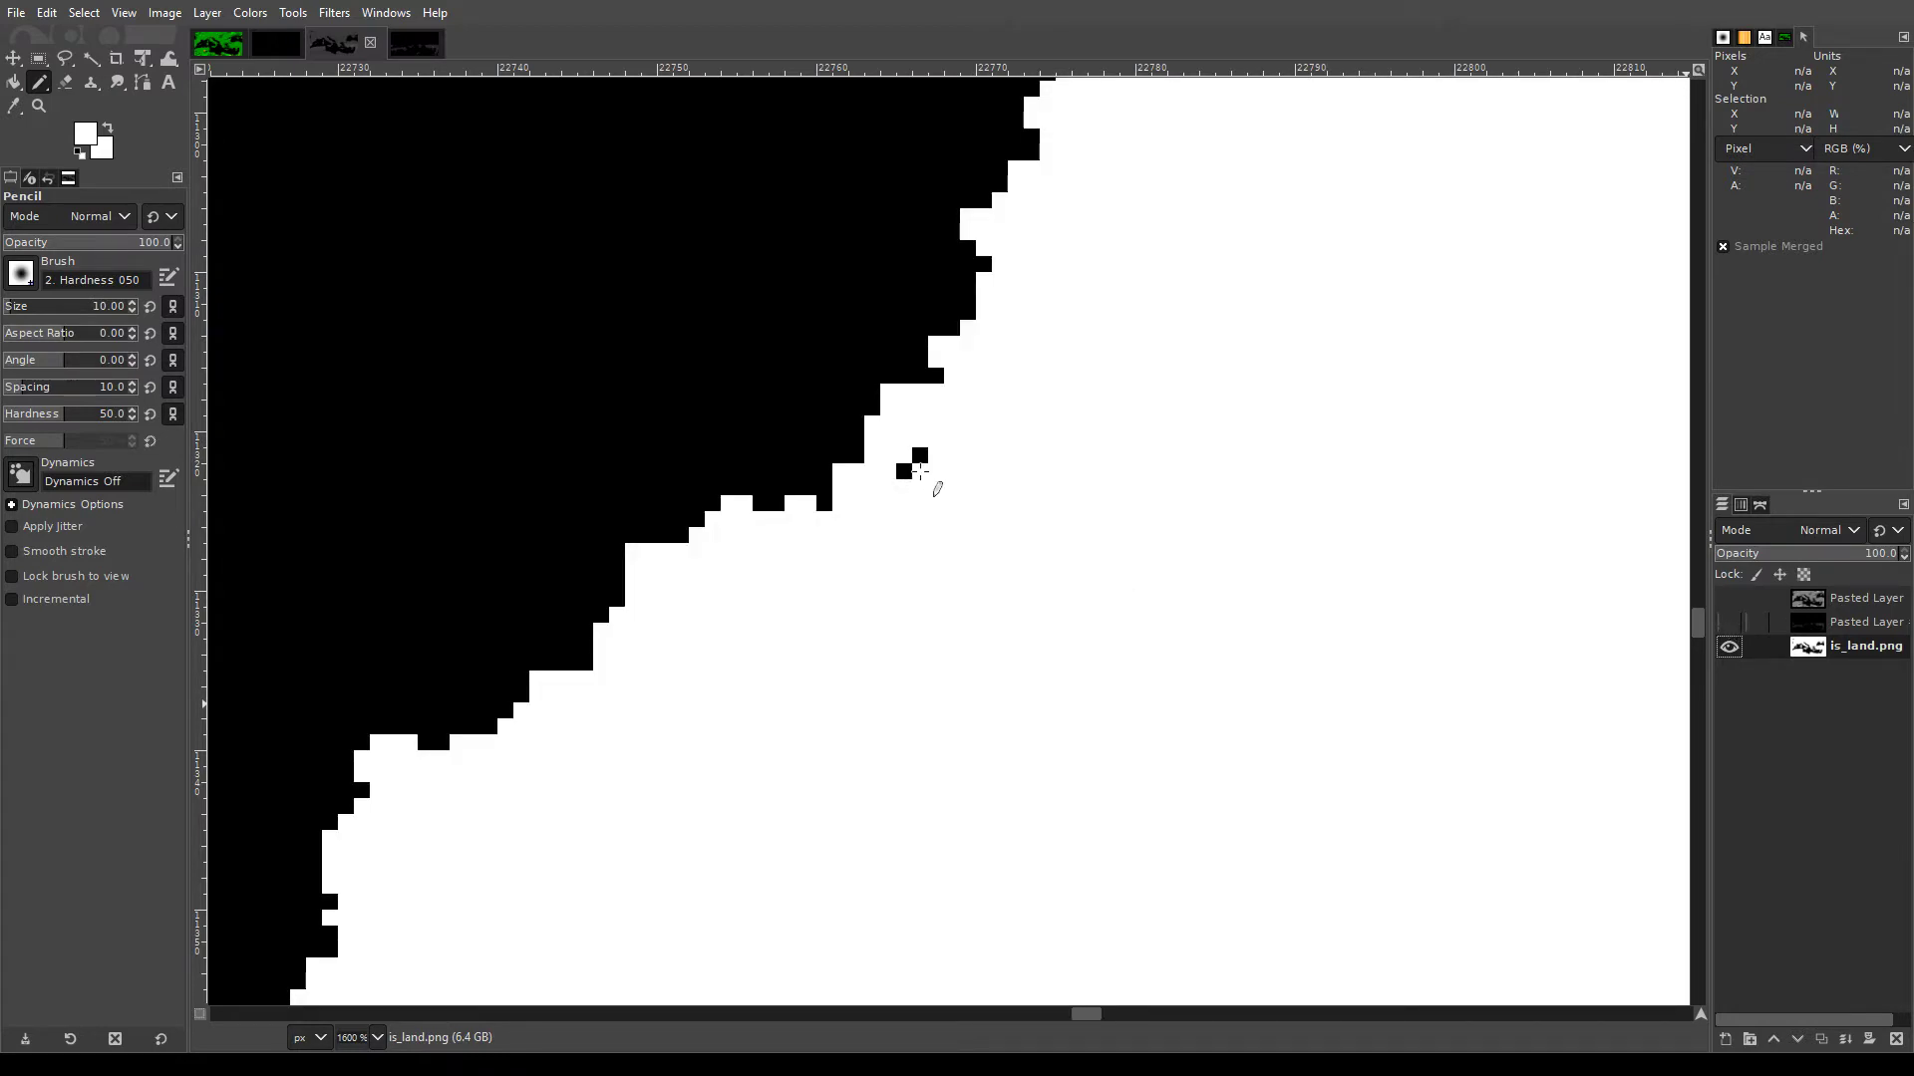
{"action": "left_click", "coordinate": [1729, 623]}
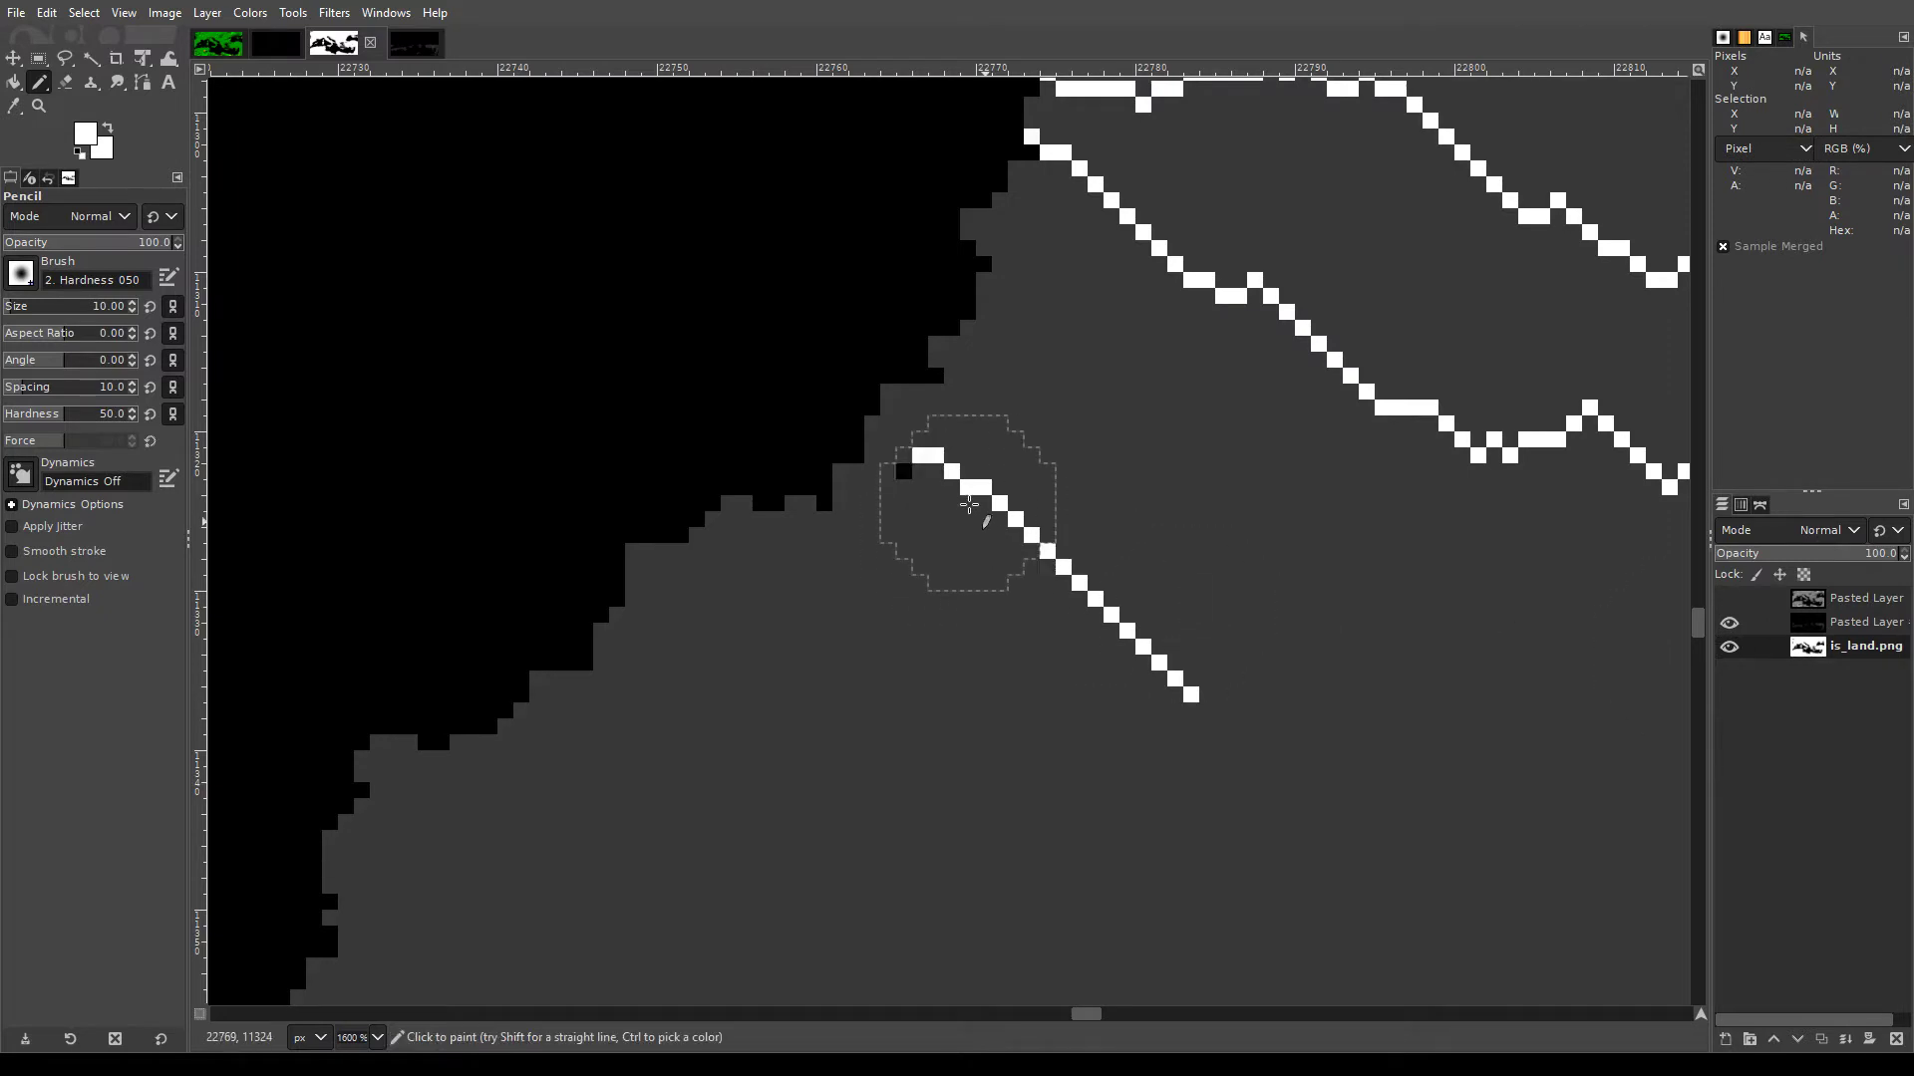
{"action": "left_click", "coordinate": [1731, 628]}
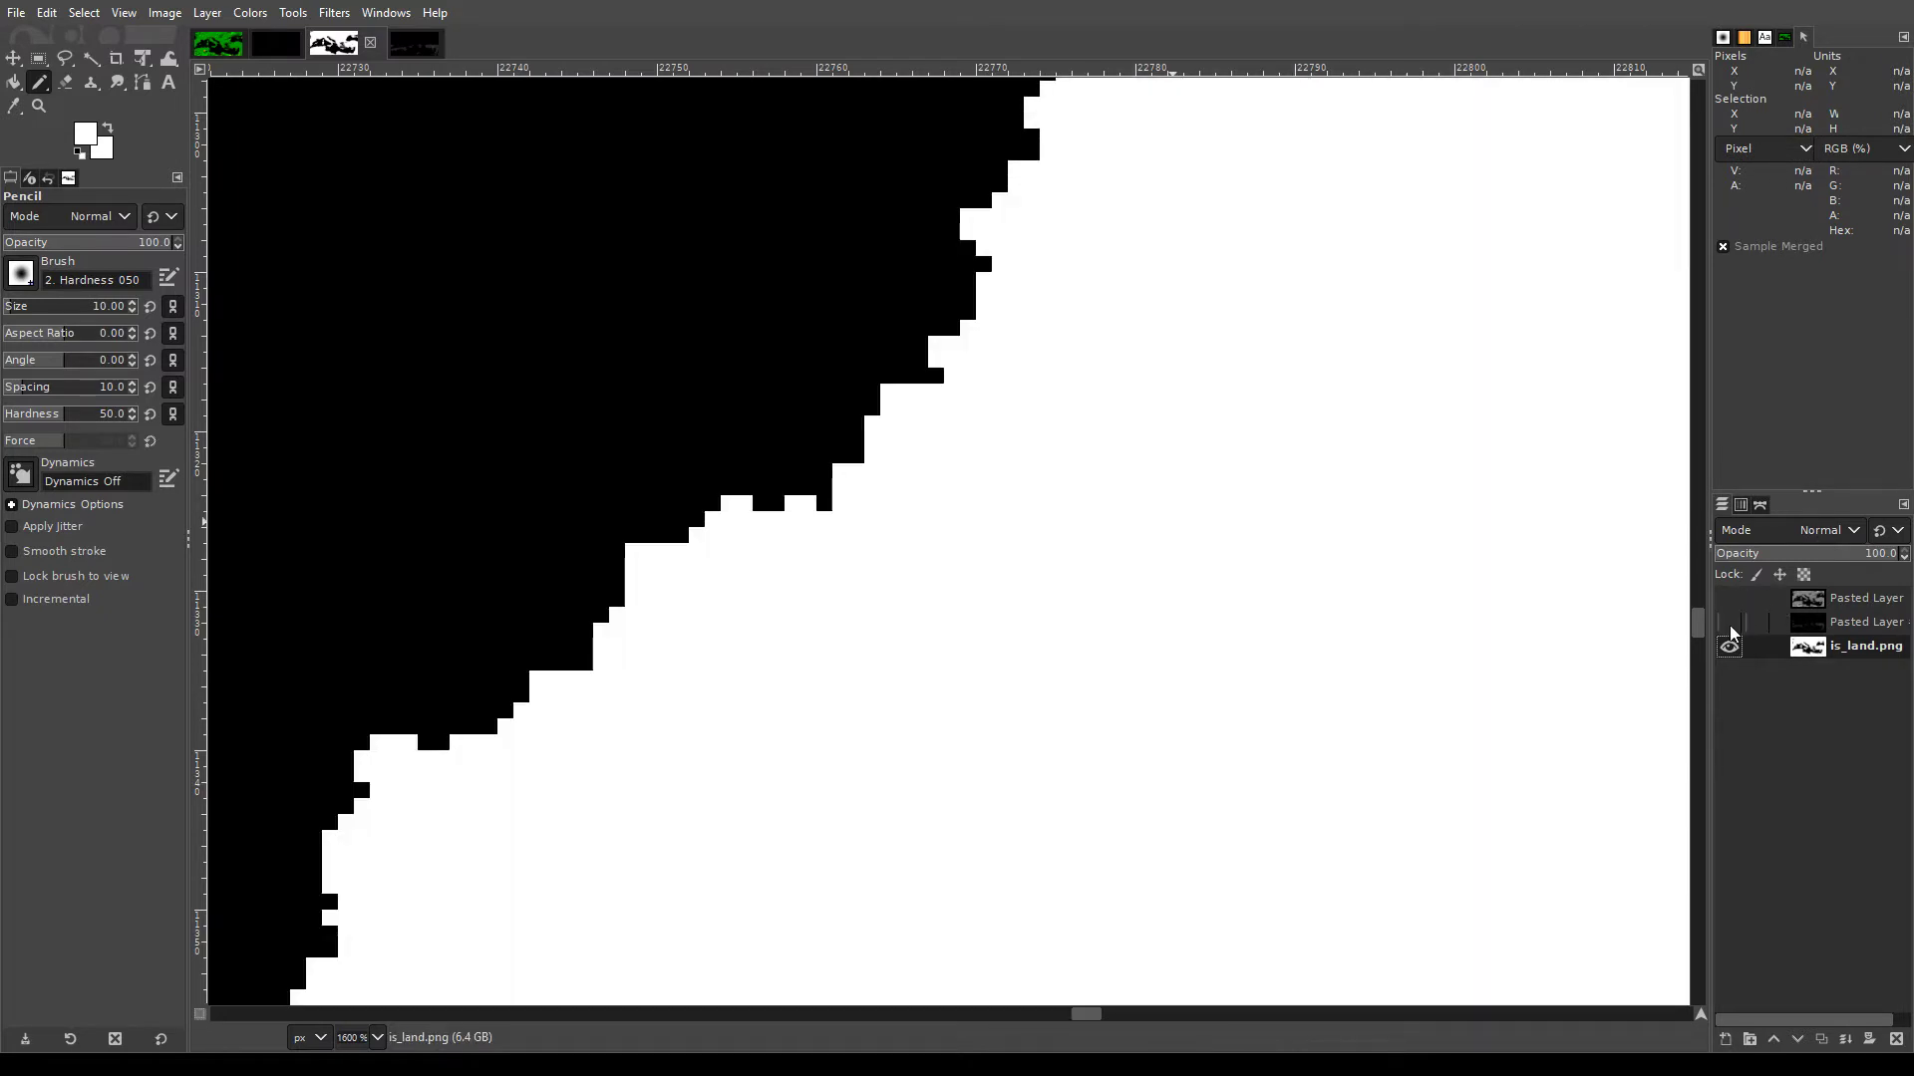
{"action": "left_click", "coordinate": [1730, 626]}
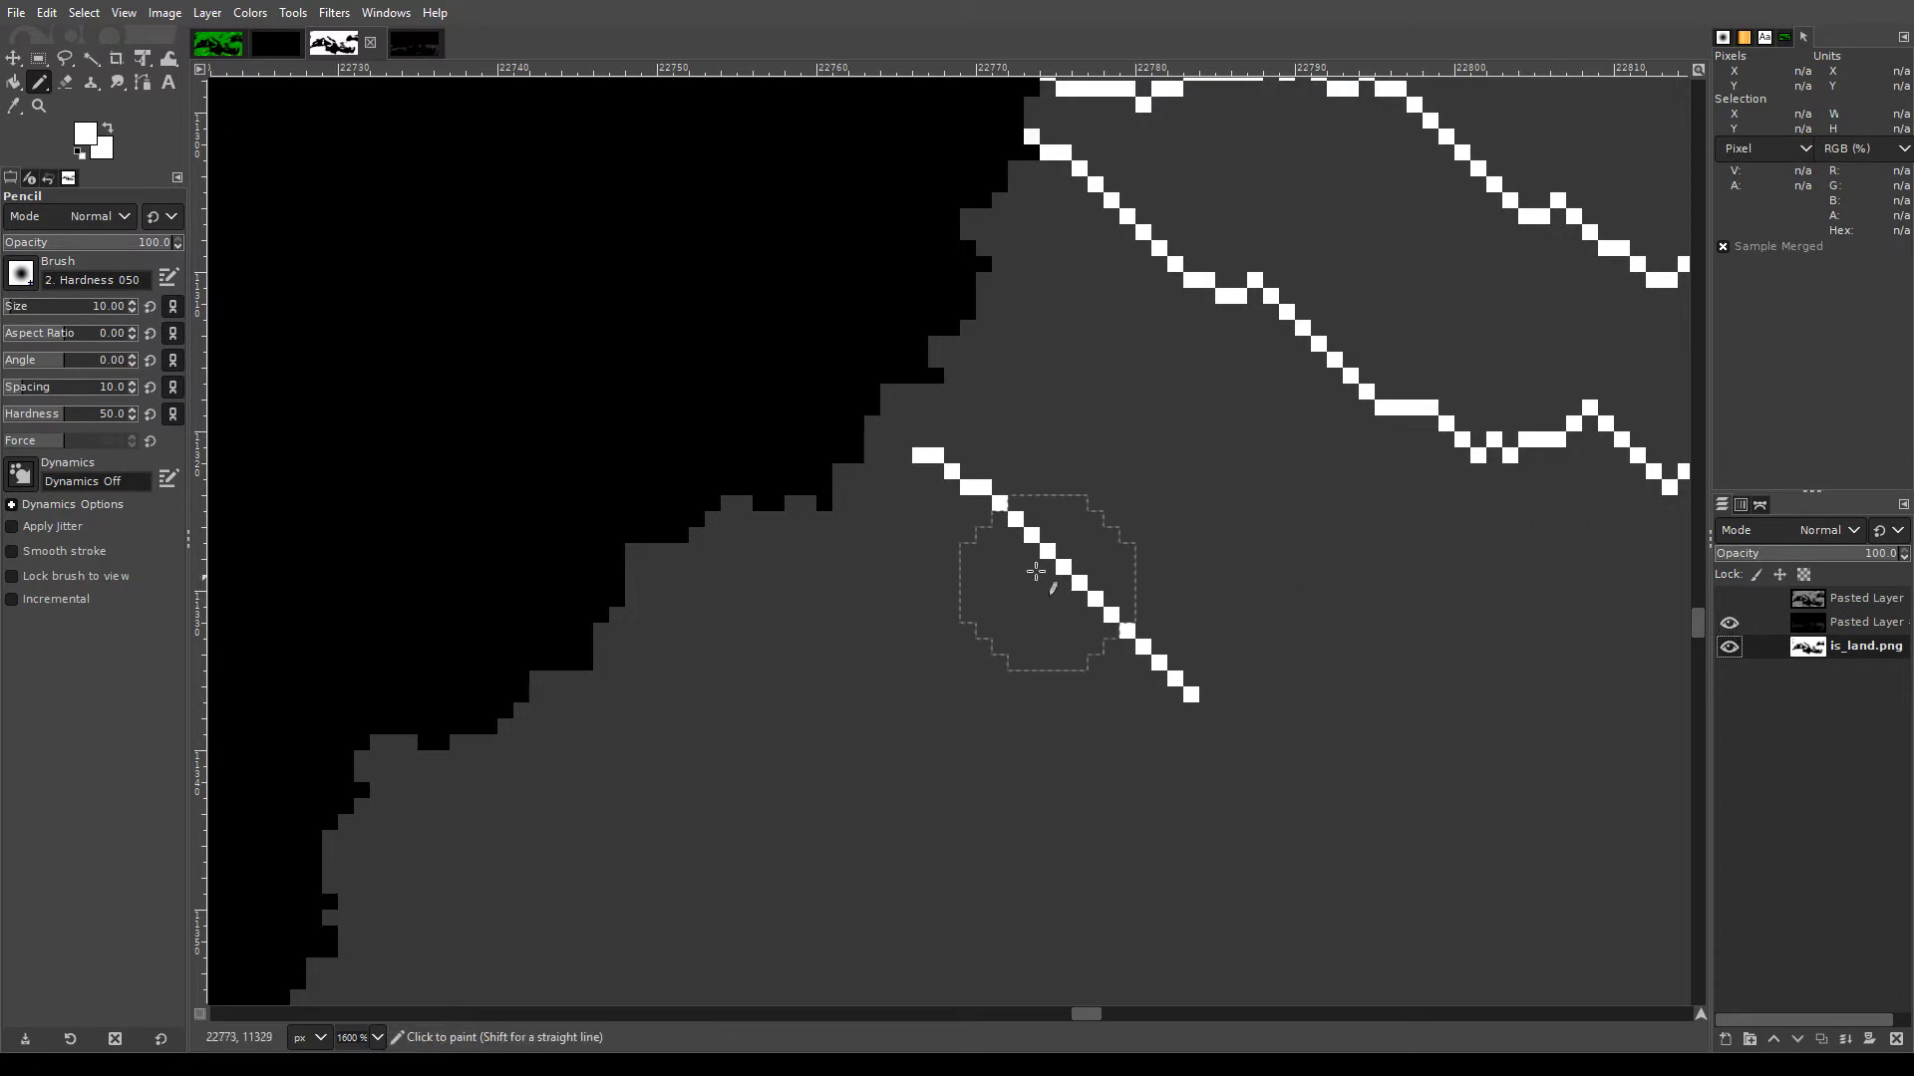
Examine the rivers along the western Peloponnese coast, from the northwestern shore down to the southwestern peninsula and its islands
{"action": "scroll", "coordinate": [1025, 589], "scroll_direction": "down", "scroll_amount": 2}
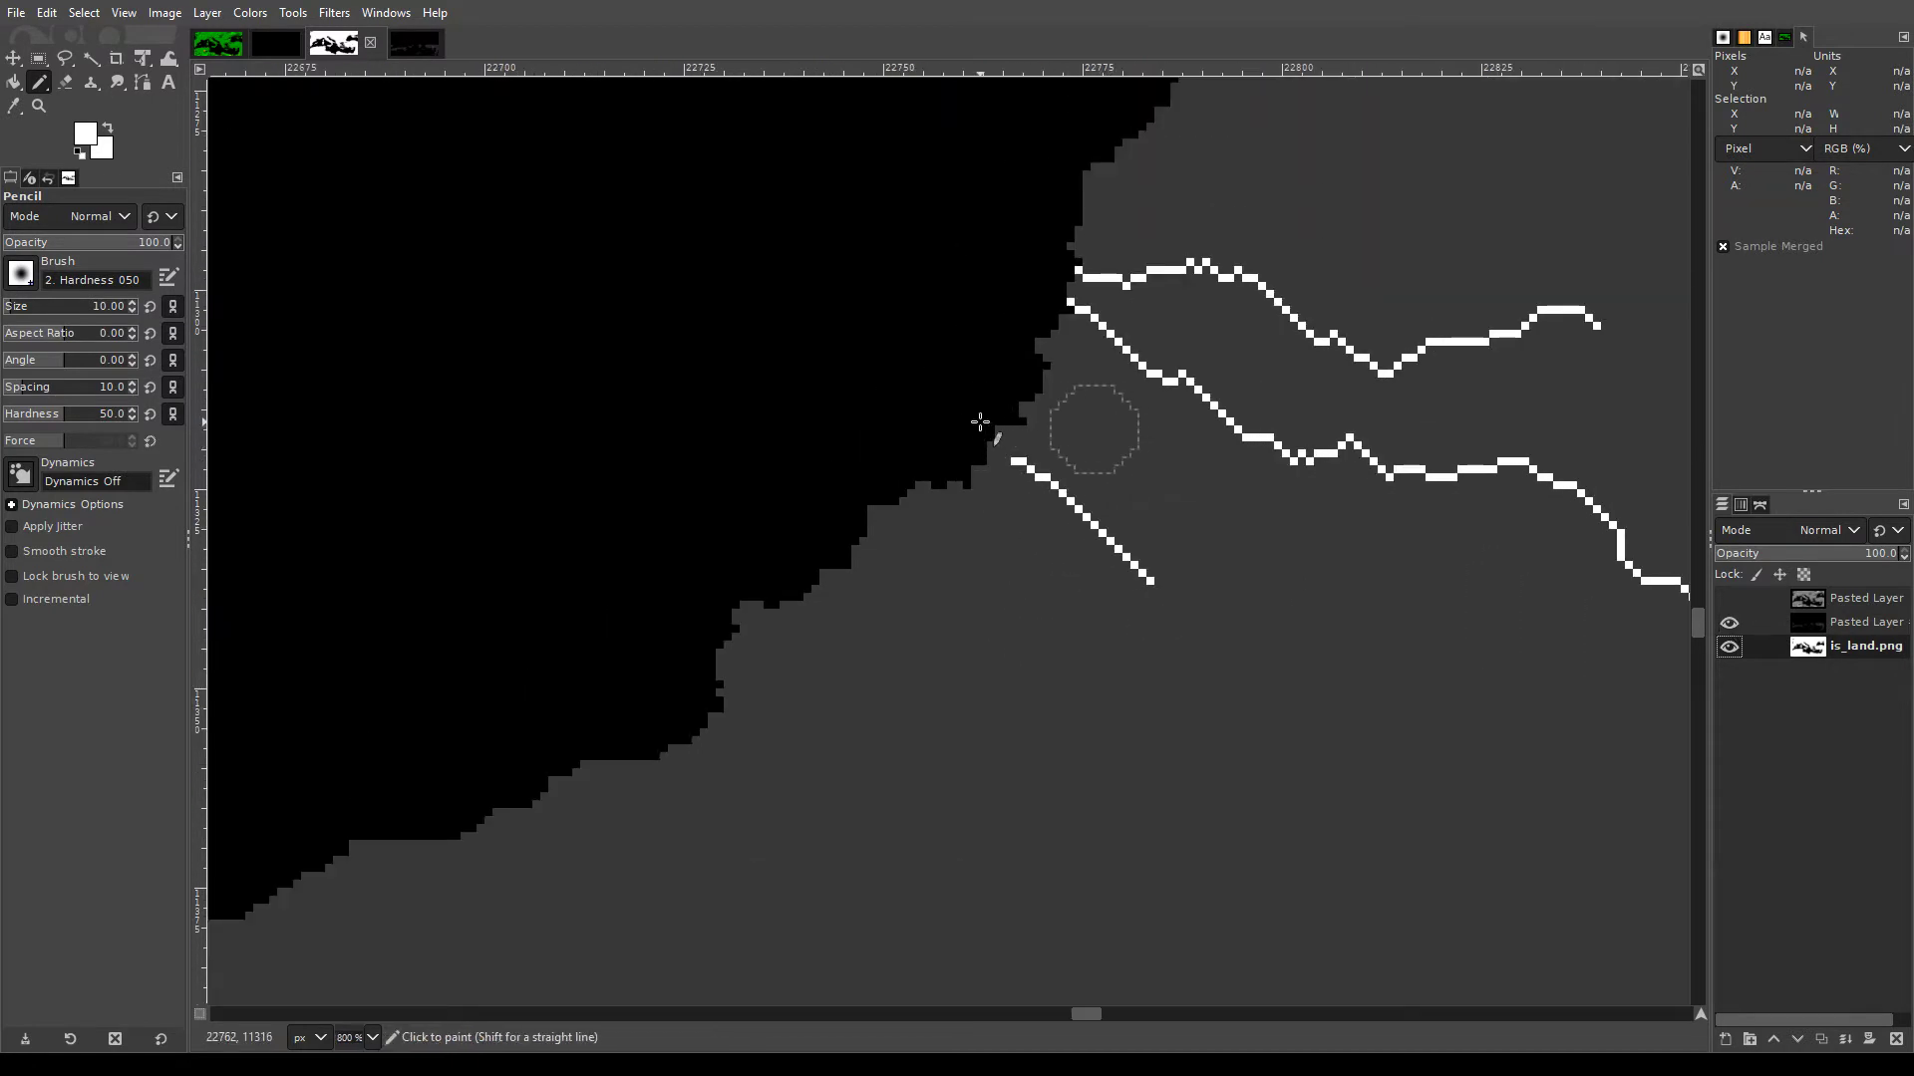
{"action": "scroll", "coordinate": [1448, 285], "scroll_direction": "down", "scroll_amount": 3}
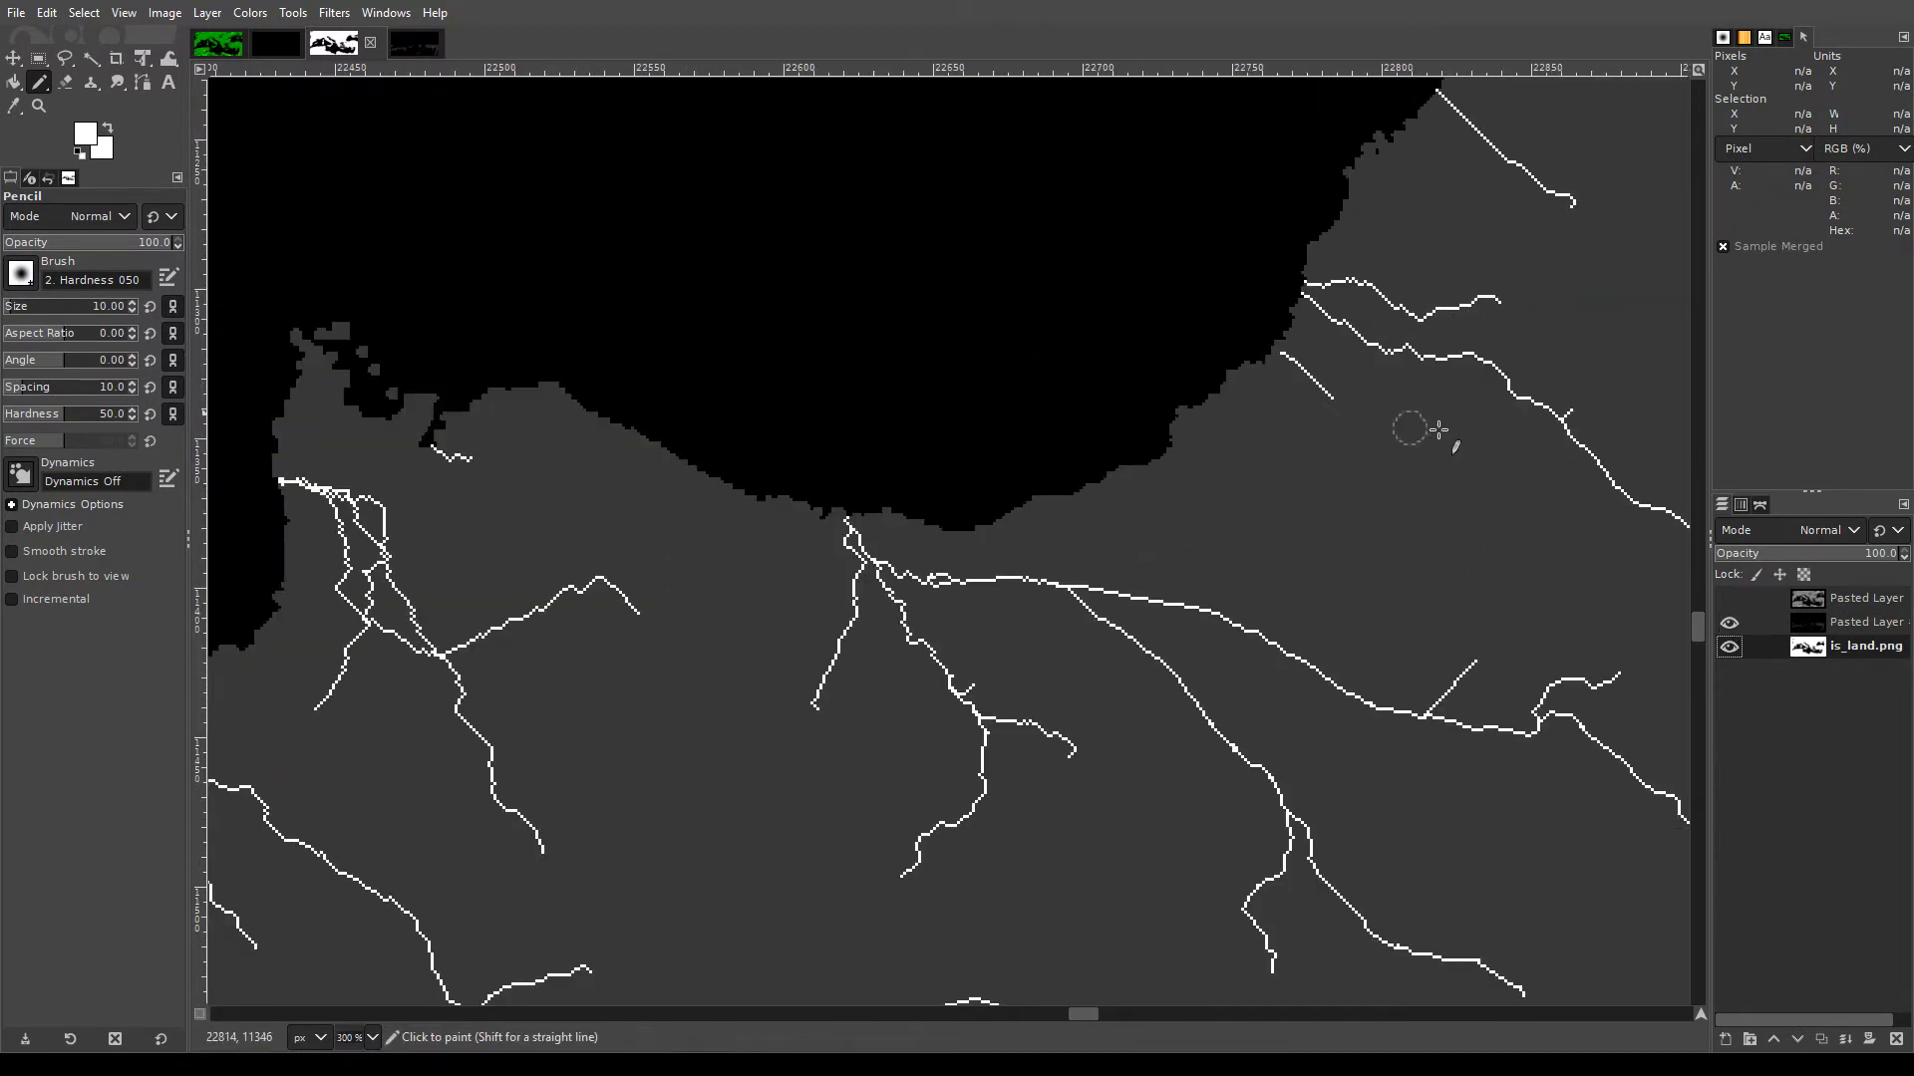
{"action": "scroll", "coordinate": [1329, 468], "scroll_direction": "left", "scroll_amount": 2}
{"action": "scroll", "coordinate": [598, 523], "scroll_direction": "left", "scroll_amount": 2}
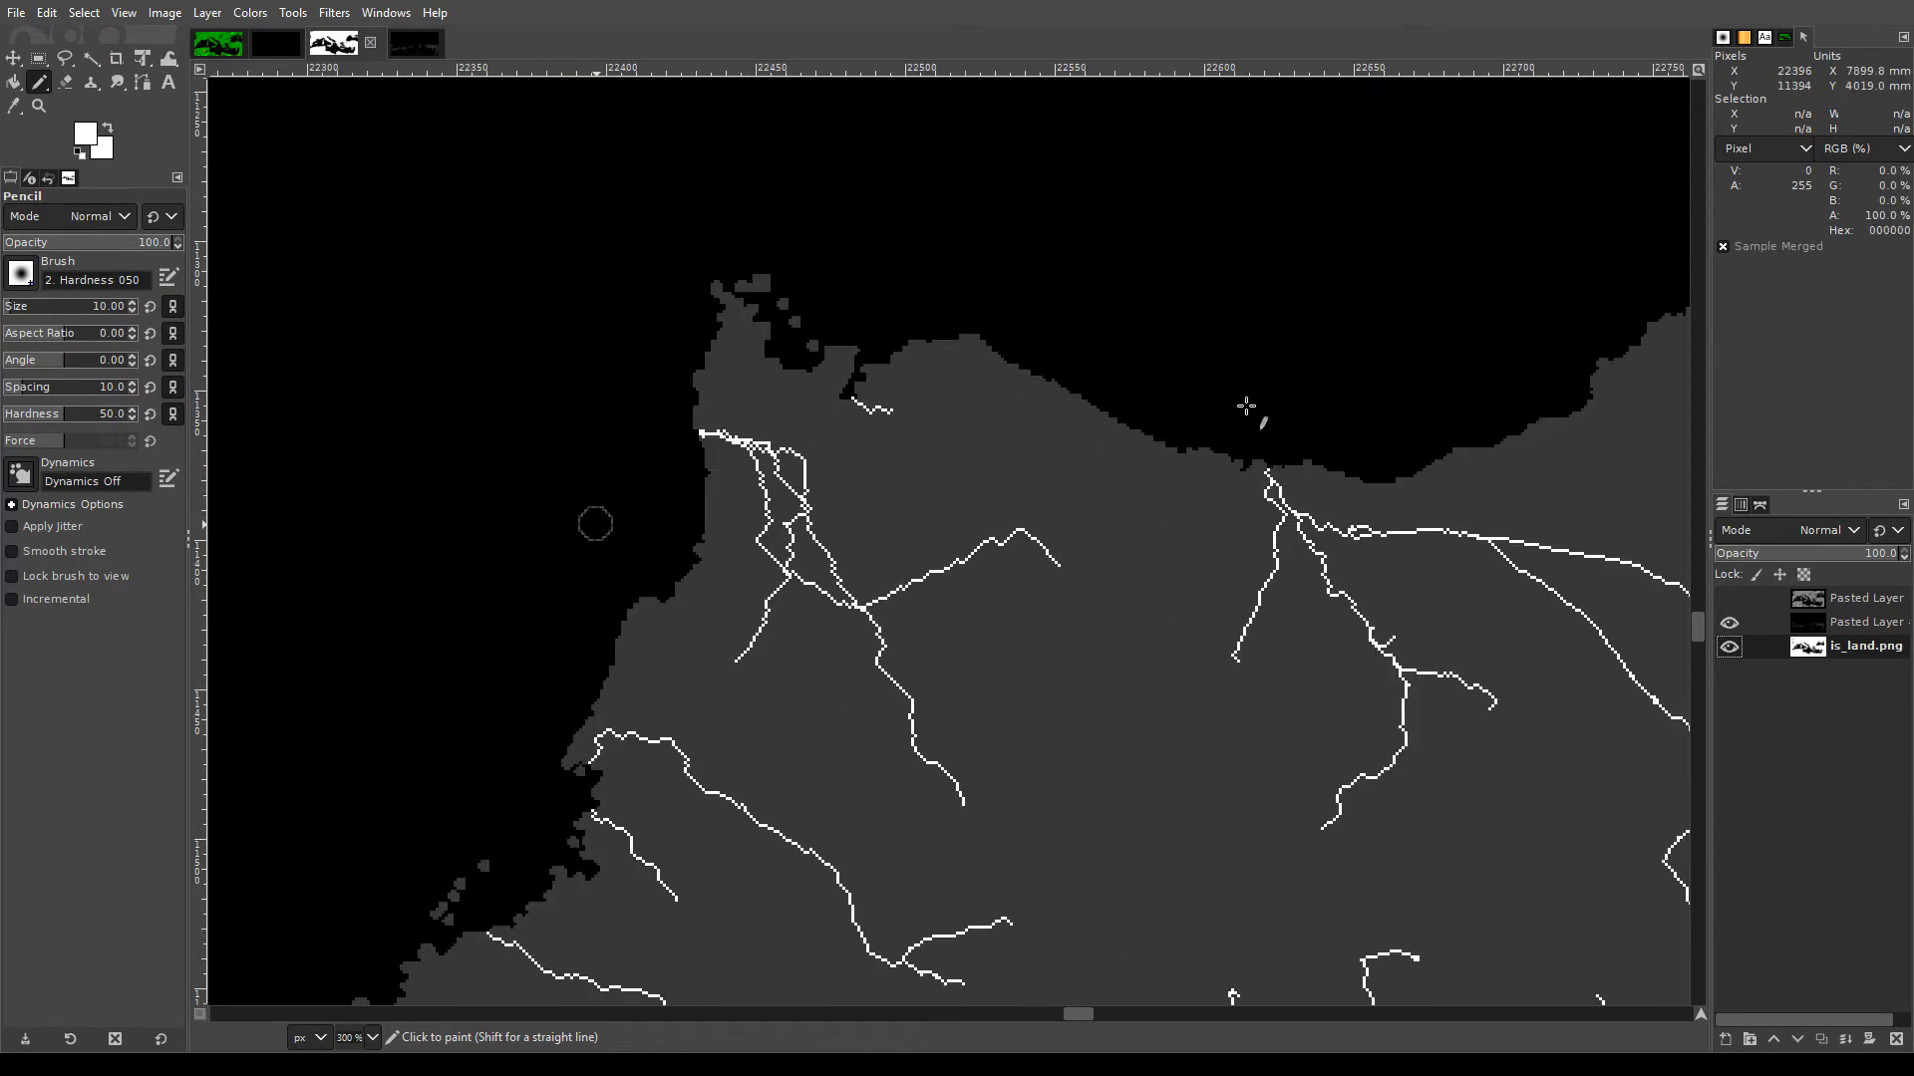
{"action": "scroll", "coordinate": [1508, 501], "scroll_direction": "down", "scroll_amount": 5}
{"action": "scroll", "coordinate": [1508, 501], "scroll_direction": "down", "scroll_amount": 1}
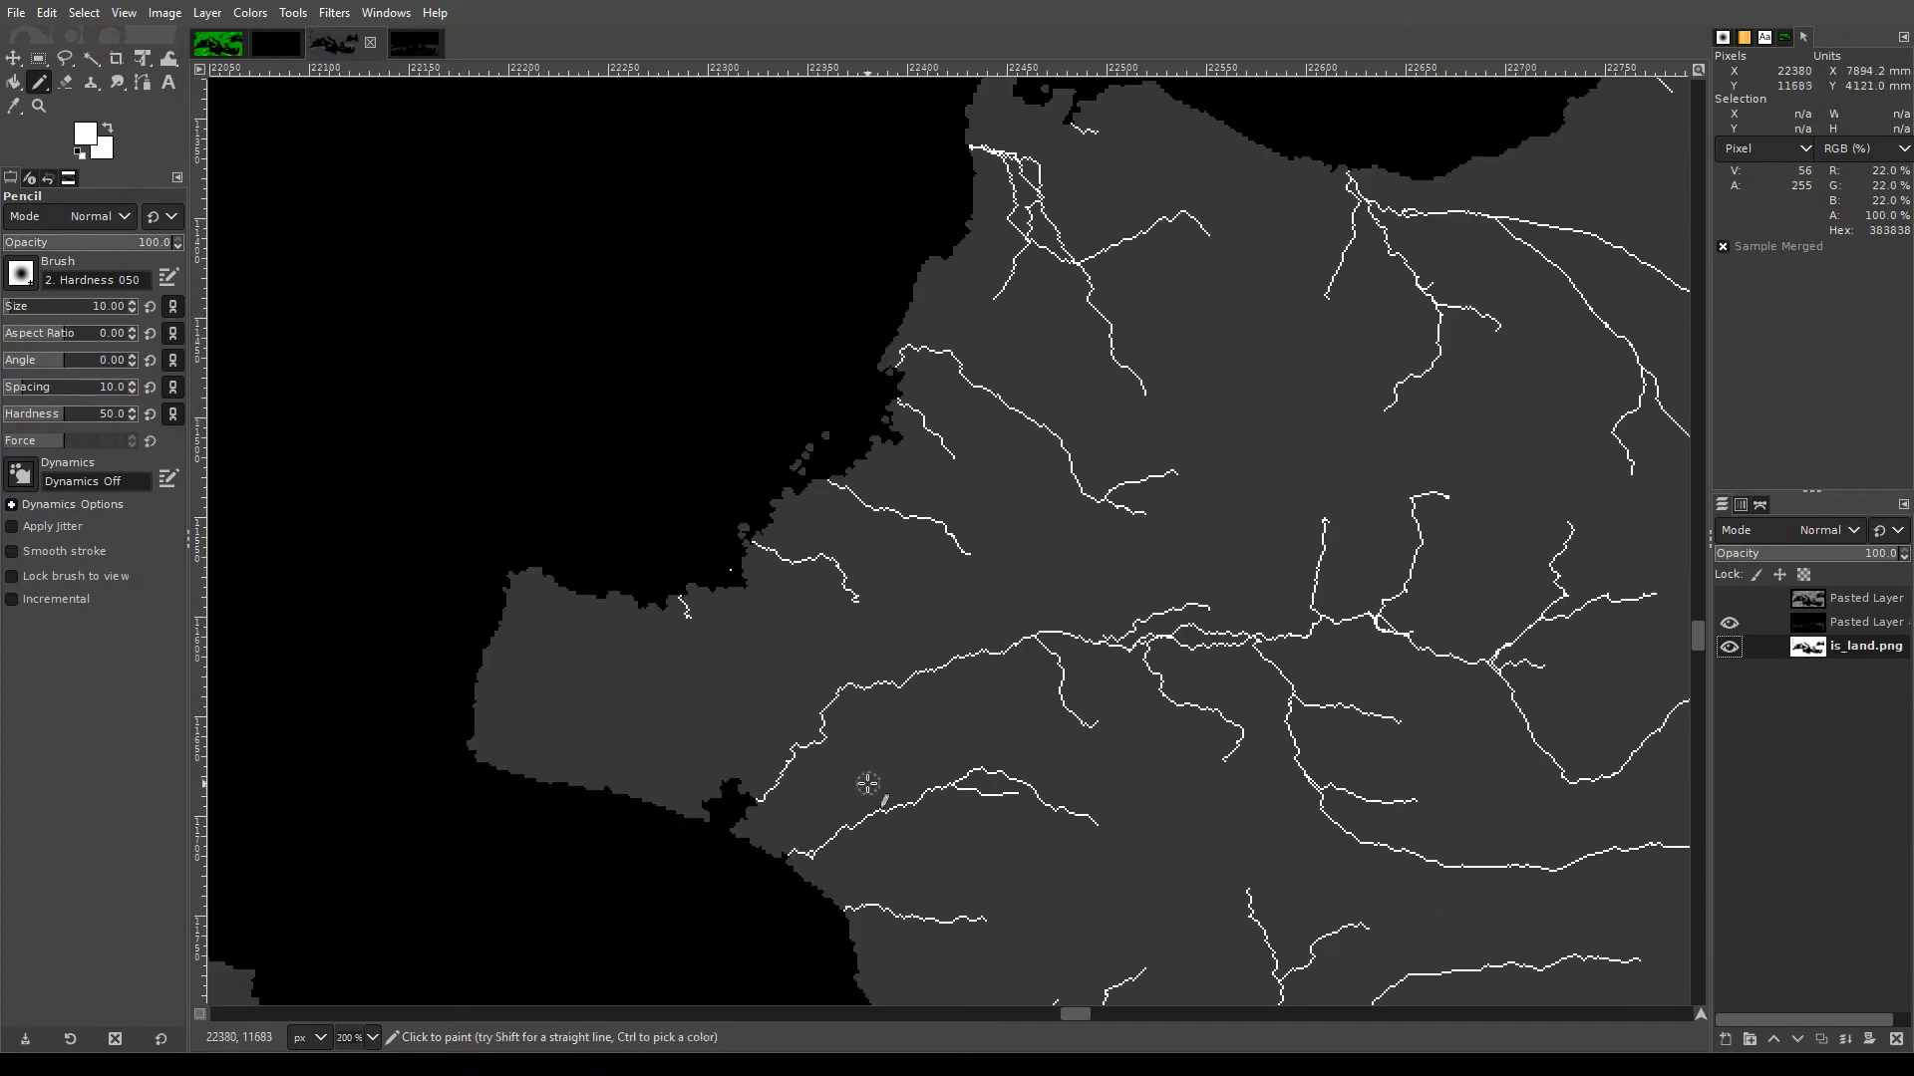
{"action": "scroll", "coordinate": [1485, 638], "scroll_direction": "down", "scroll_amount": 5}
{"action": "scroll", "coordinate": [946, 612], "scroll_direction": "down", "scroll_amount": 2}
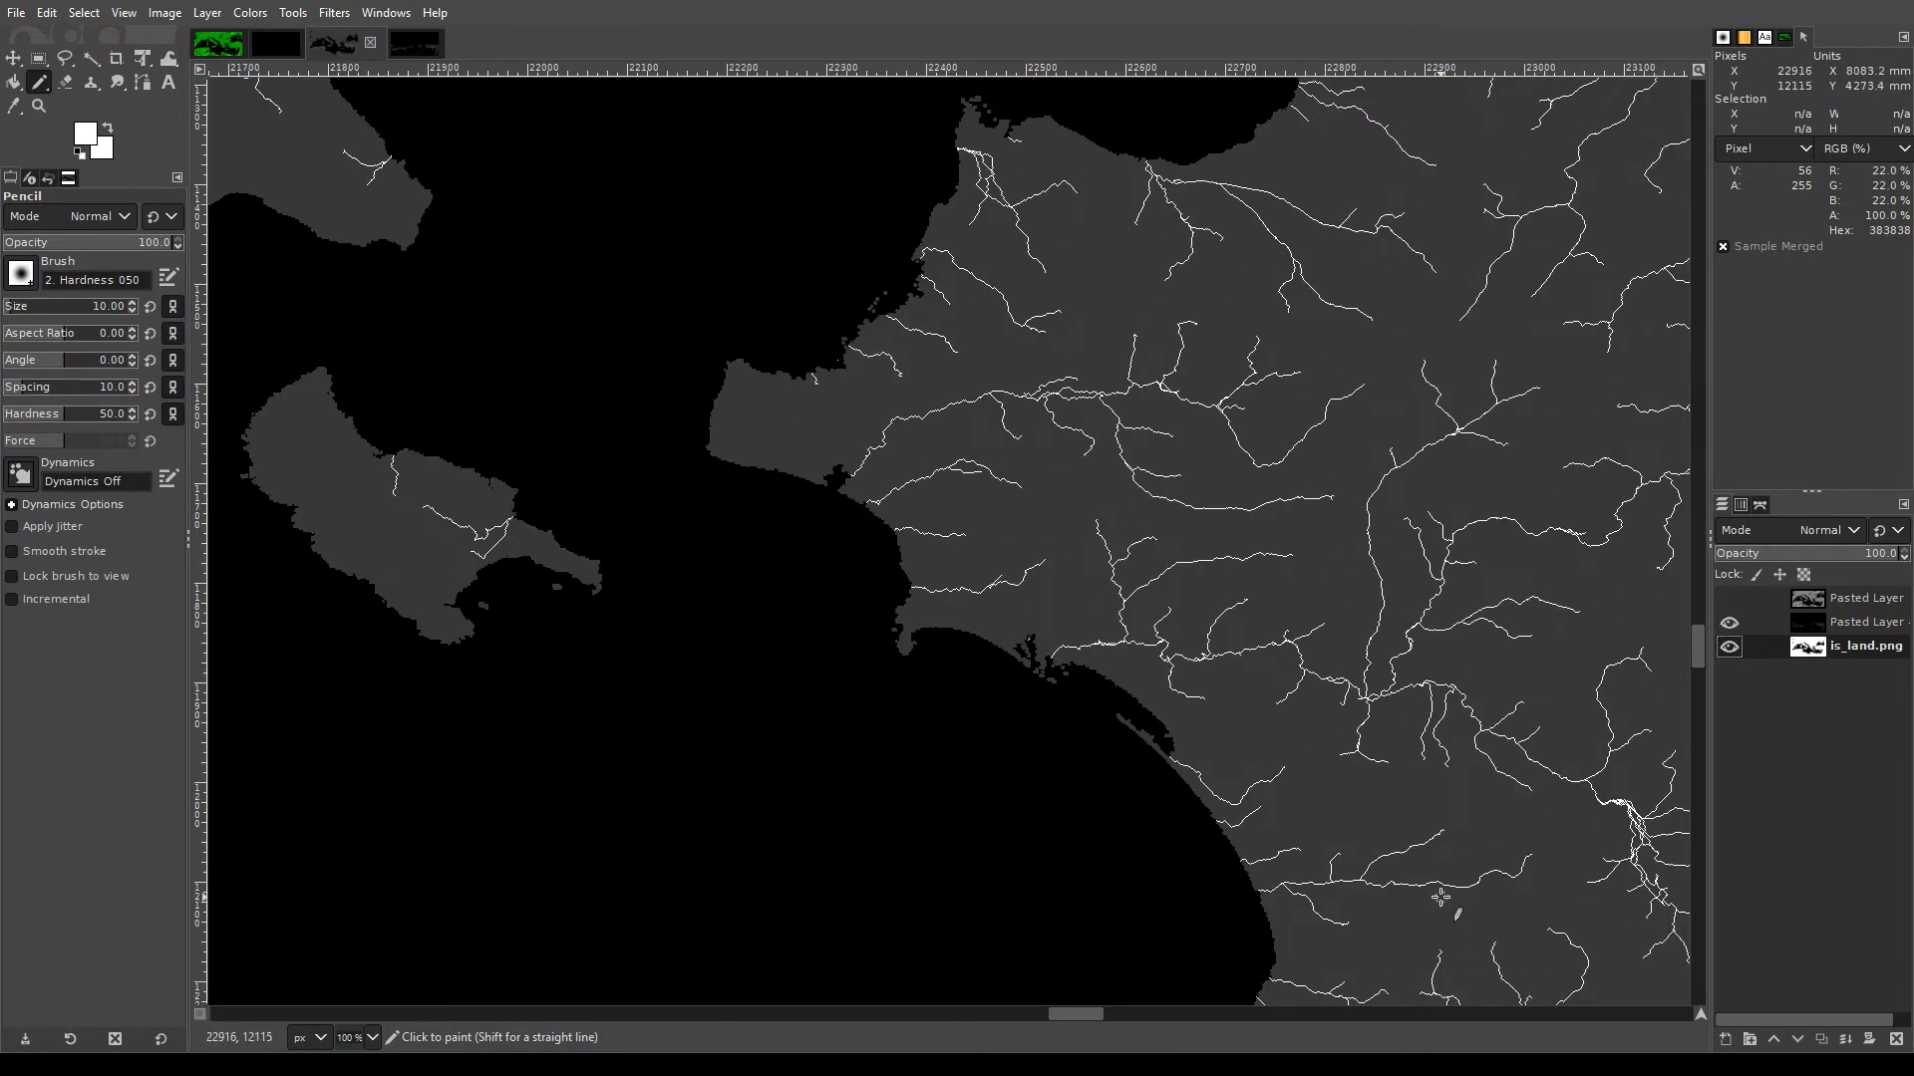
{"action": "scroll", "coordinate": [1441, 898], "scroll_direction": "up", "scroll_amount": 1}
{"action": "scroll", "coordinate": [1405, 708], "scroll_direction": "down", "scroll_amount": 7}
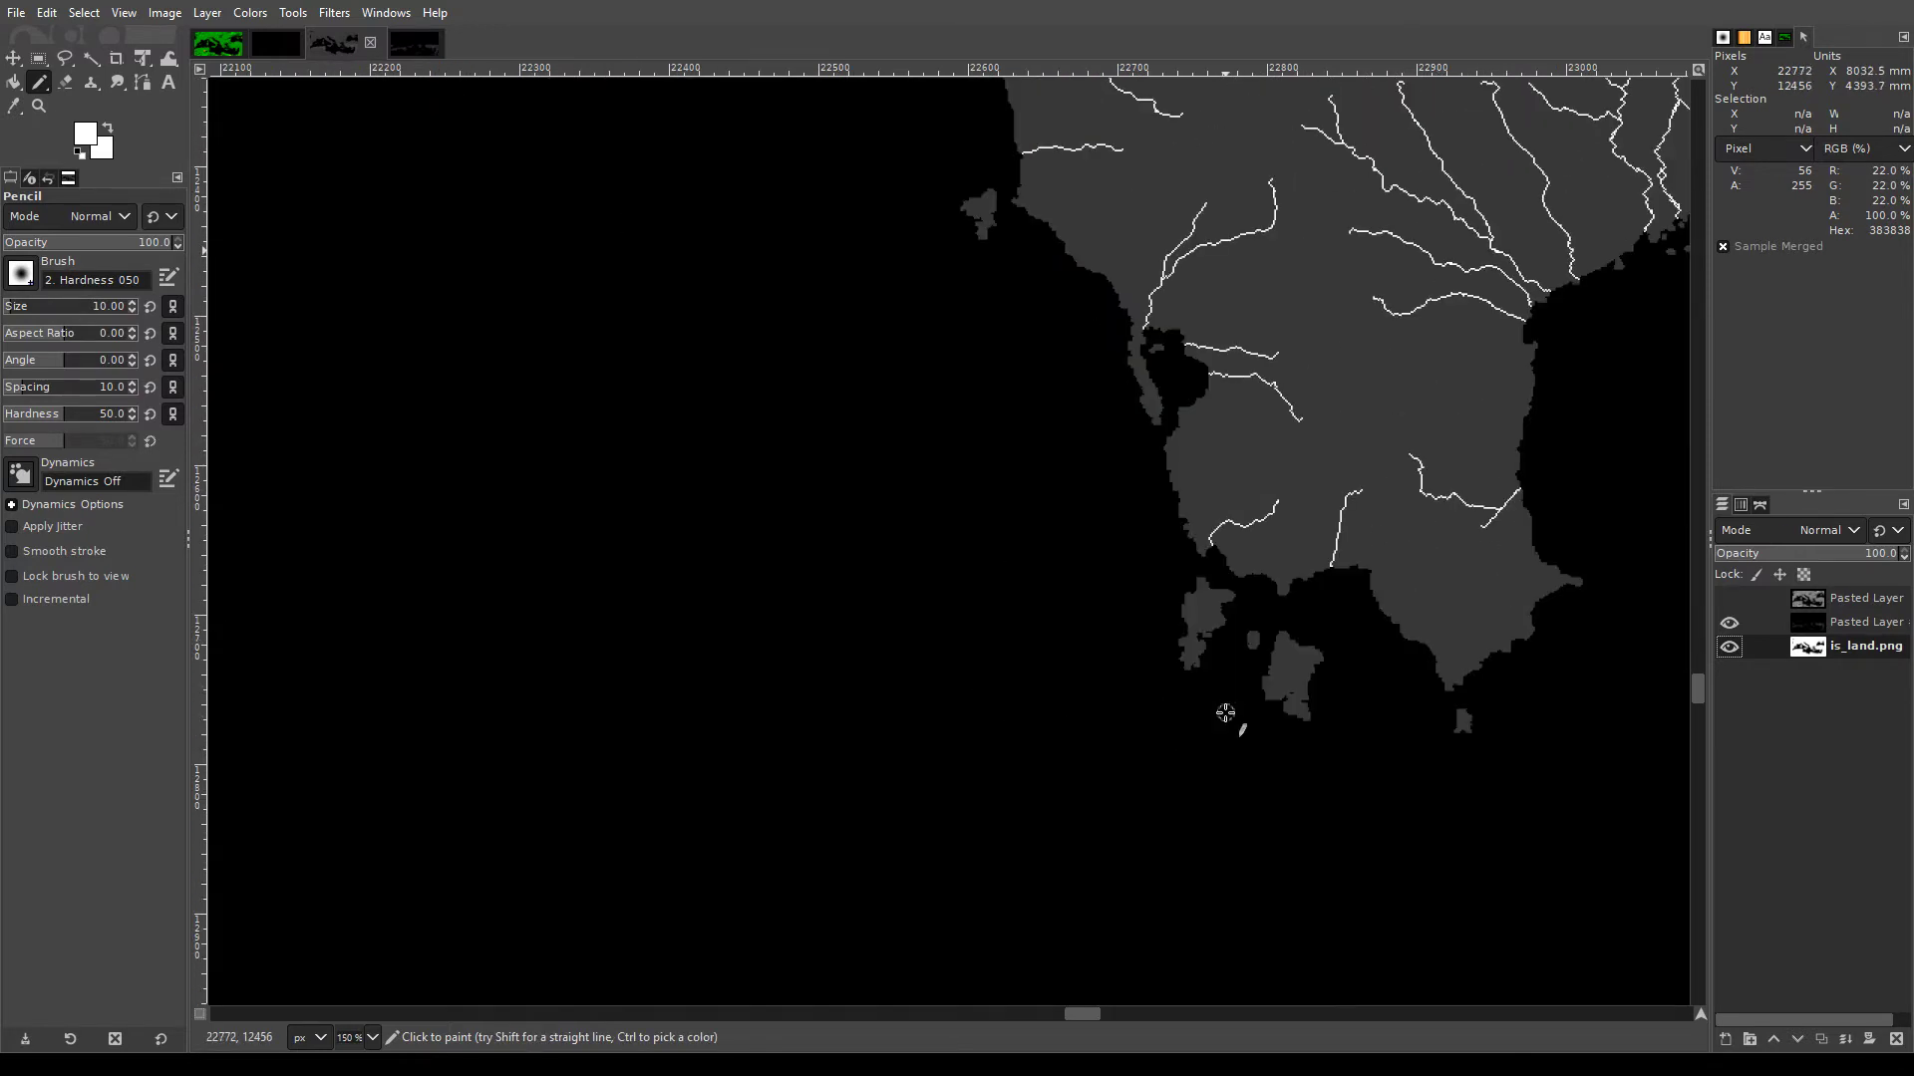
{"action": "scroll", "coordinate": [1225, 713], "scroll_direction": "up", "scroll_amount": 2}
{"action": "scroll", "coordinate": [577, 673], "scroll_direction": "down", "scroll_amount": 1}
{"action": "scroll", "coordinate": [779, 662], "scroll_direction": "down", "scroll_amount": 1}
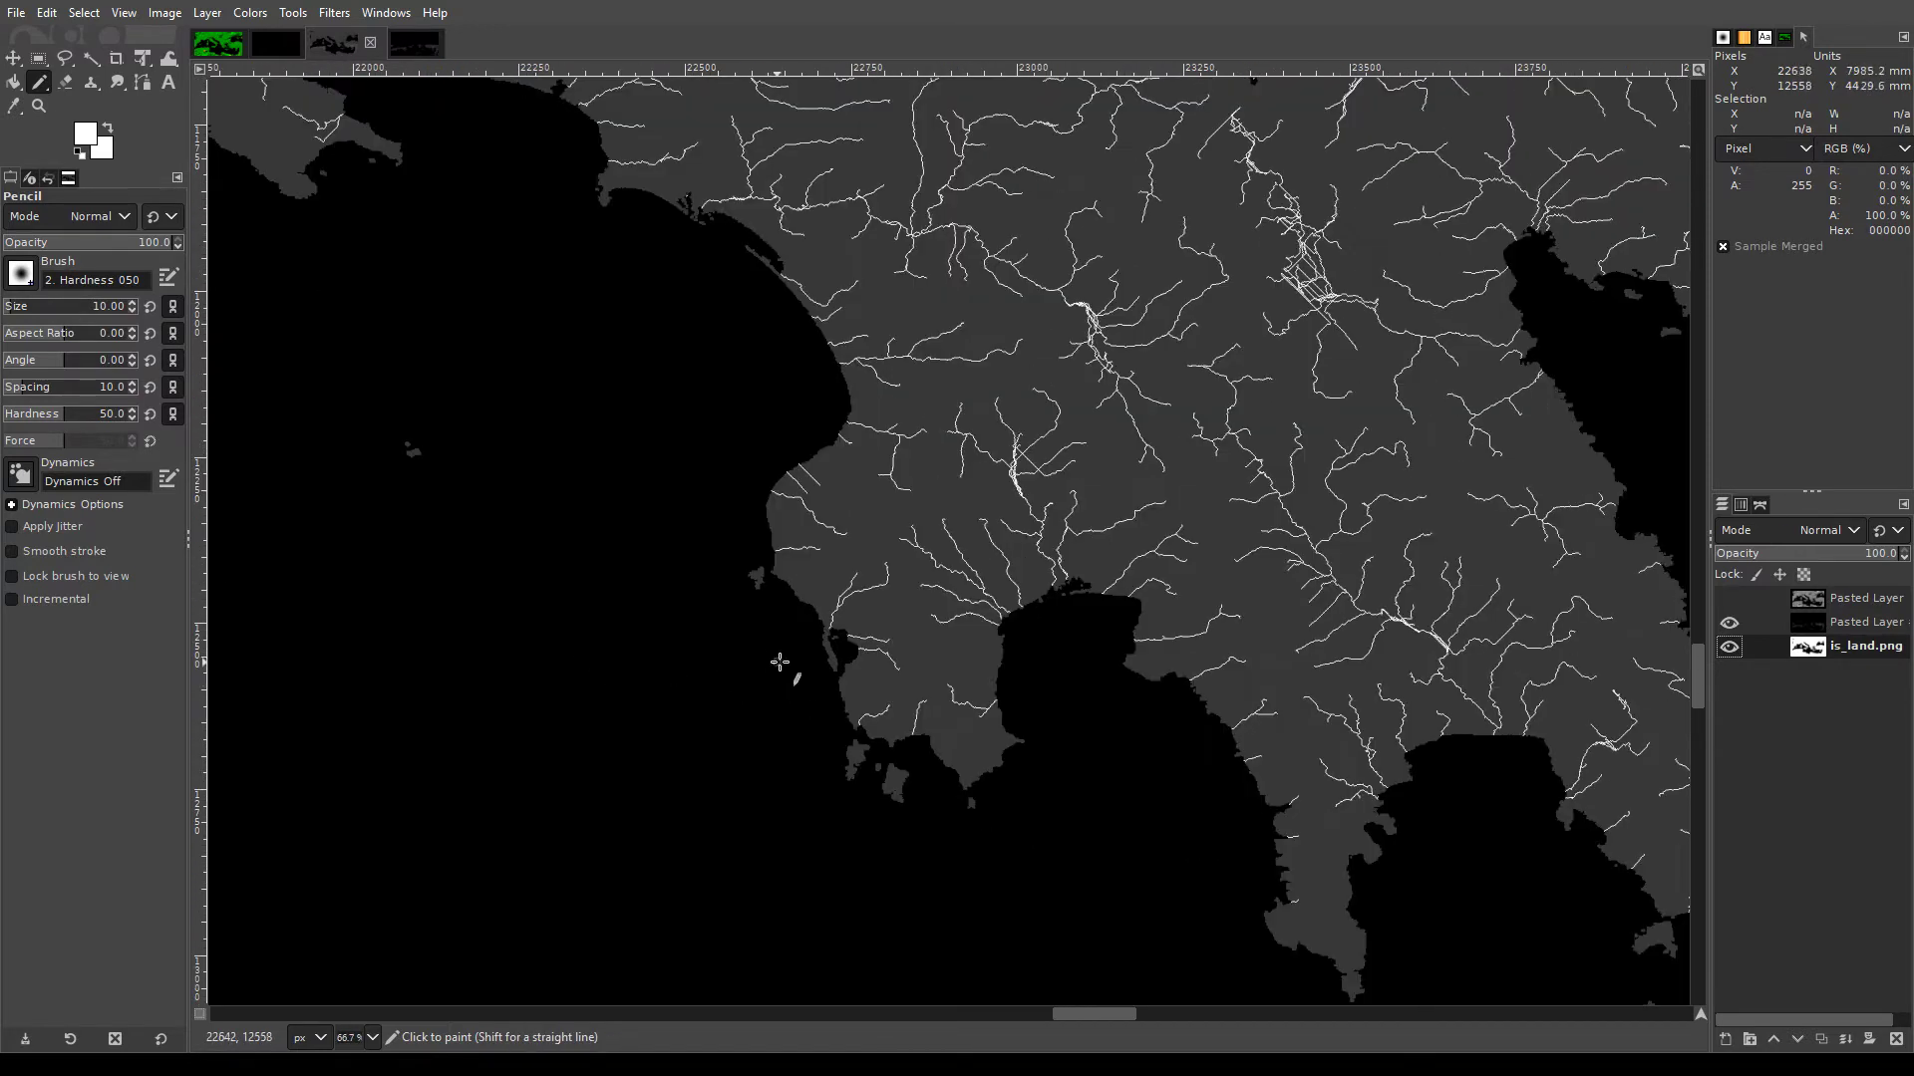
Examine the river mouths around the southern Peloponnese gulfs and peninsulas, including the island off the southeastern tip
{"action": "scroll", "coordinate": [1284, 766], "scroll_direction": "up", "scroll_amount": 3}
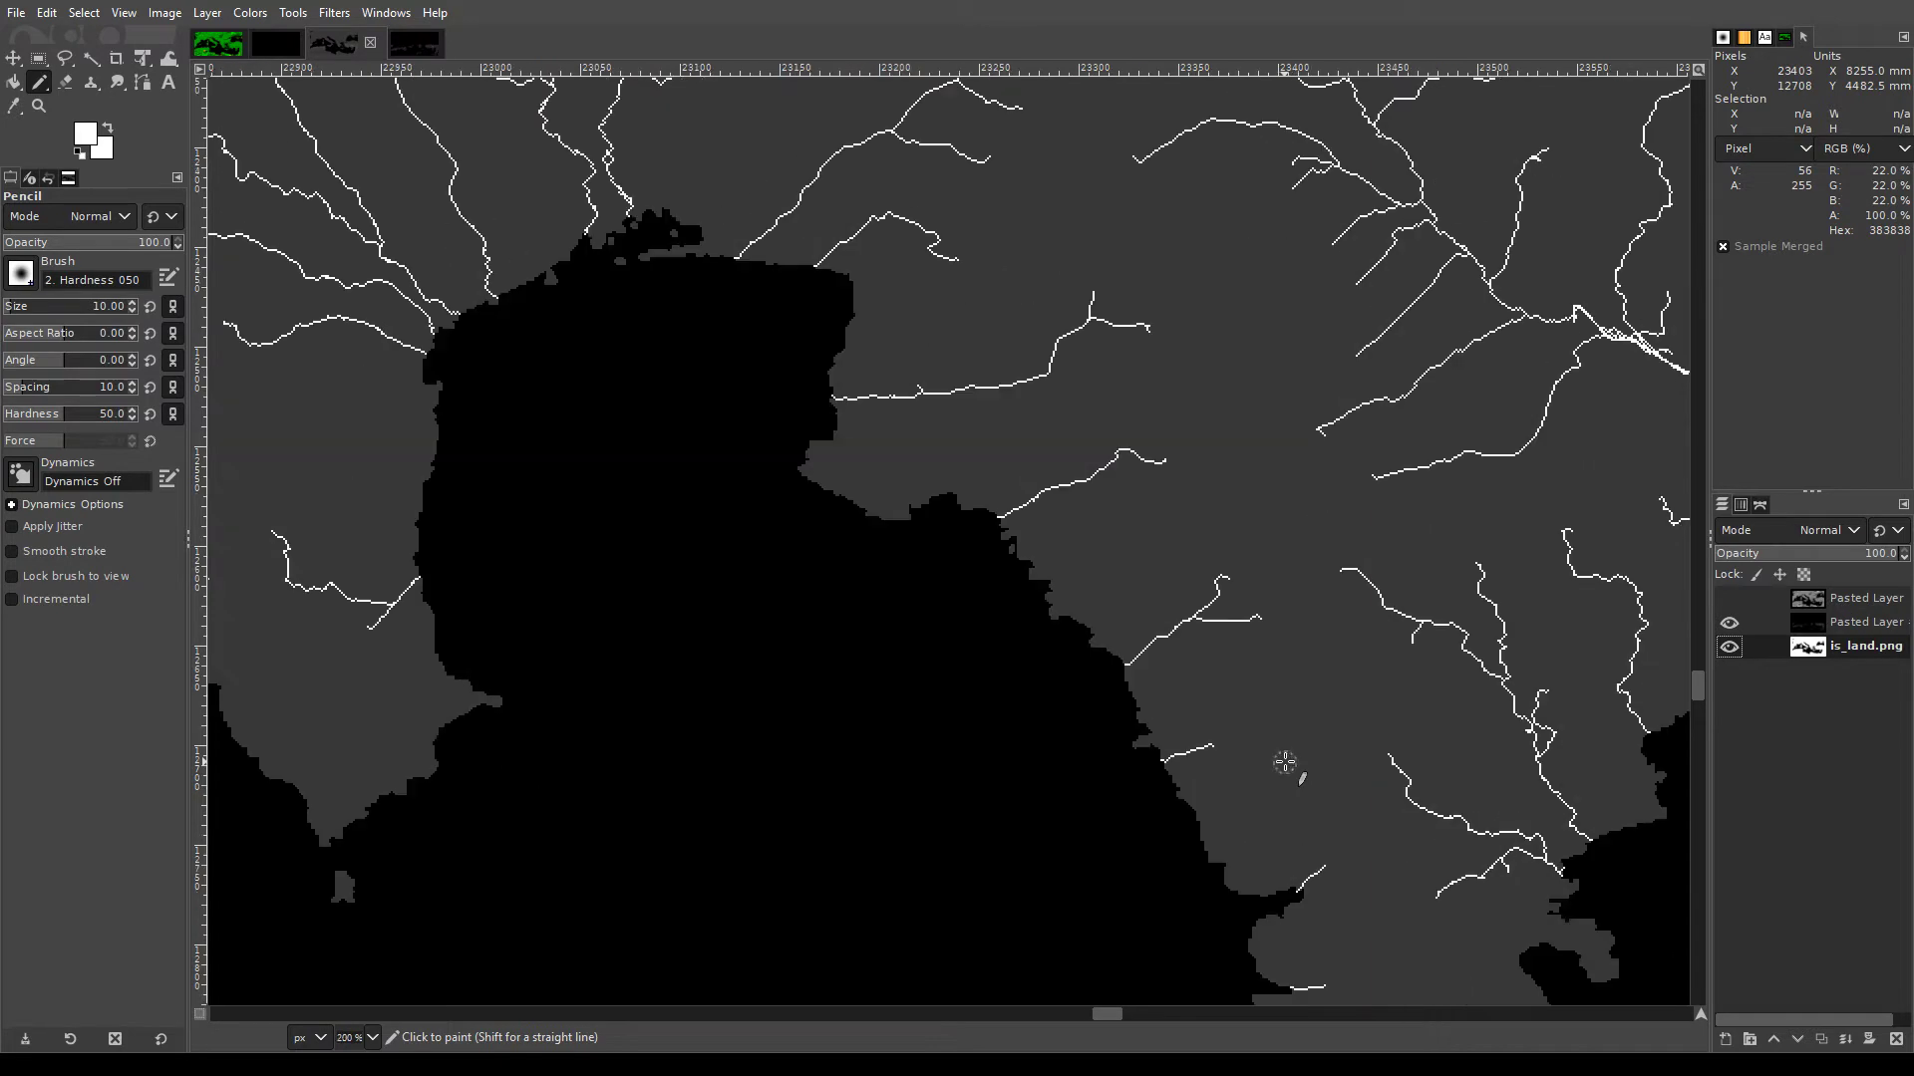
{"action": "scroll", "coordinate": [1285, 764], "scroll_direction": "right", "scroll_amount": 4}
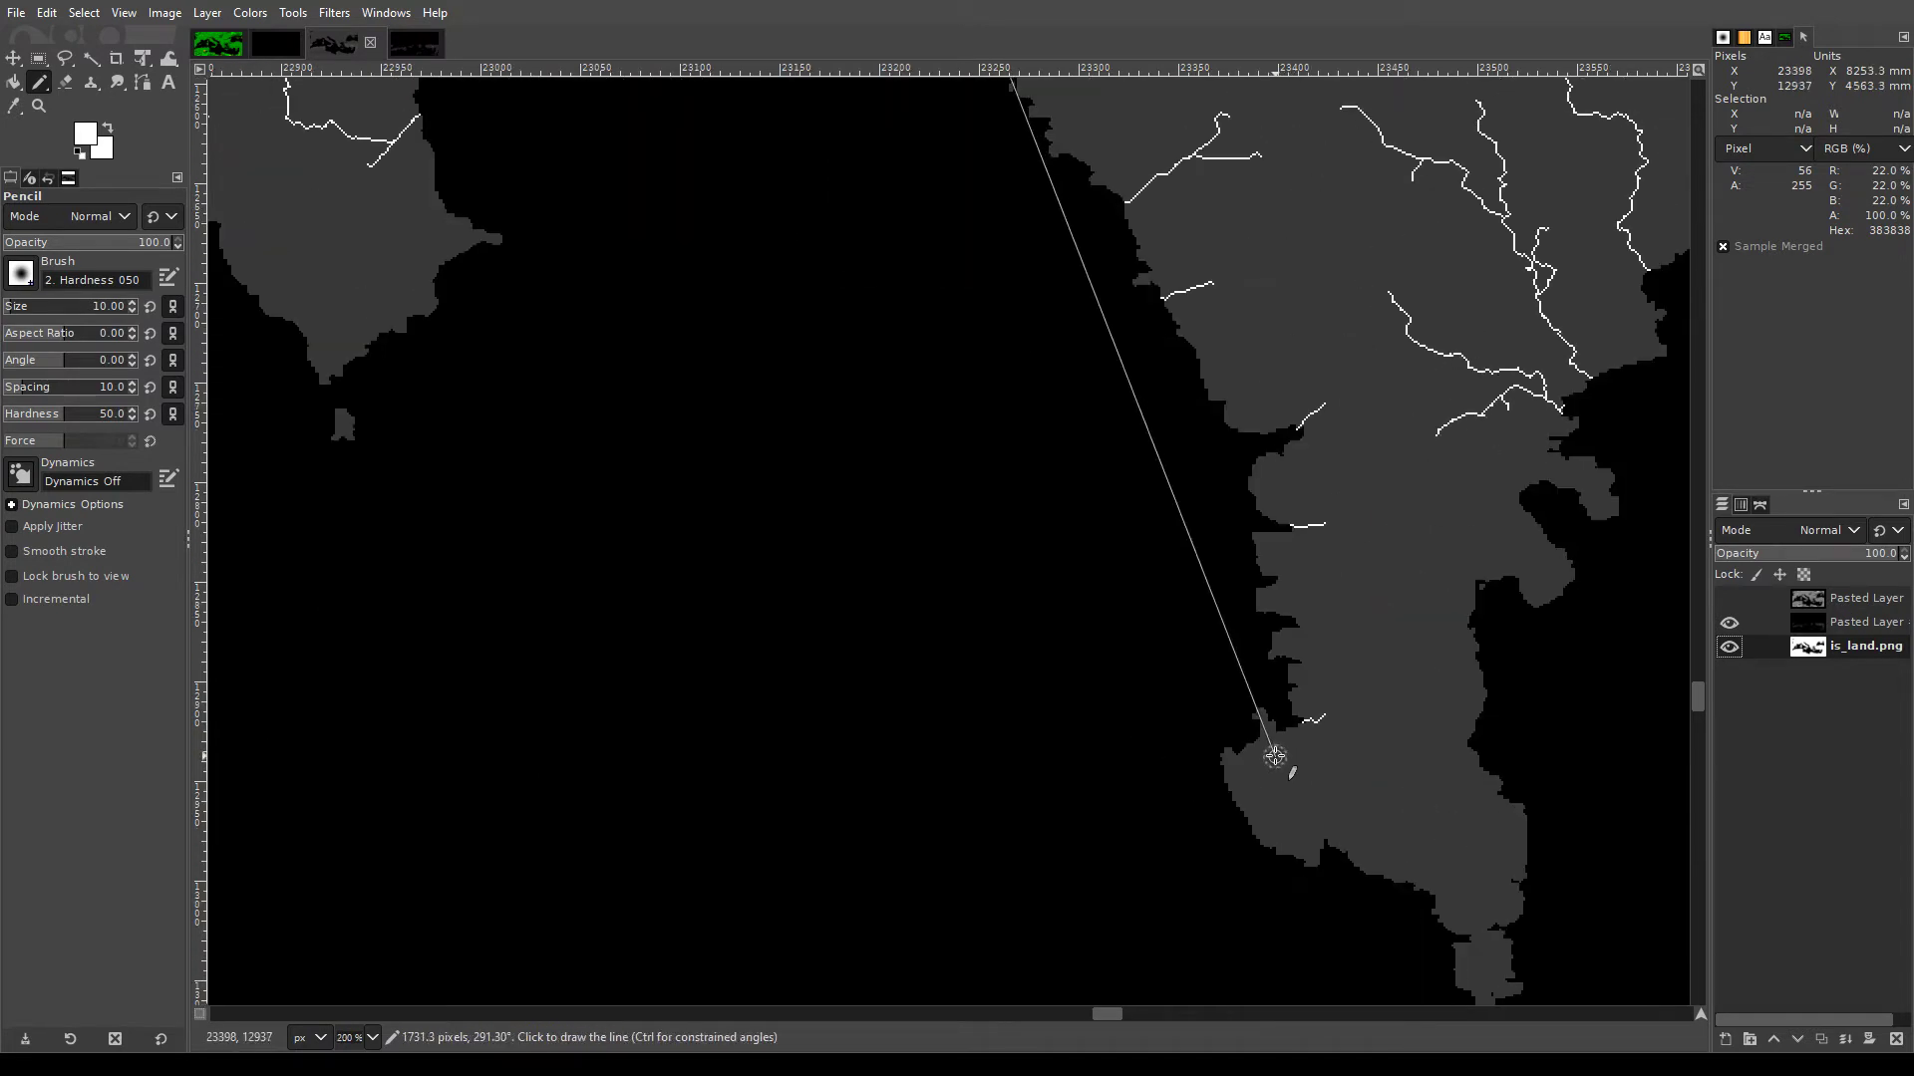
{"action": "scroll", "coordinate": [1275, 756], "scroll_direction": "right", "scroll_amount": 3}
{"action": "scroll", "coordinate": [1275, 755], "scroll_direction": "up", "scroll_amount": 5}
{"action": "scroll", "coordinate": [1277, 736], "scroll_direction": "down", "scroll_amount": 2}
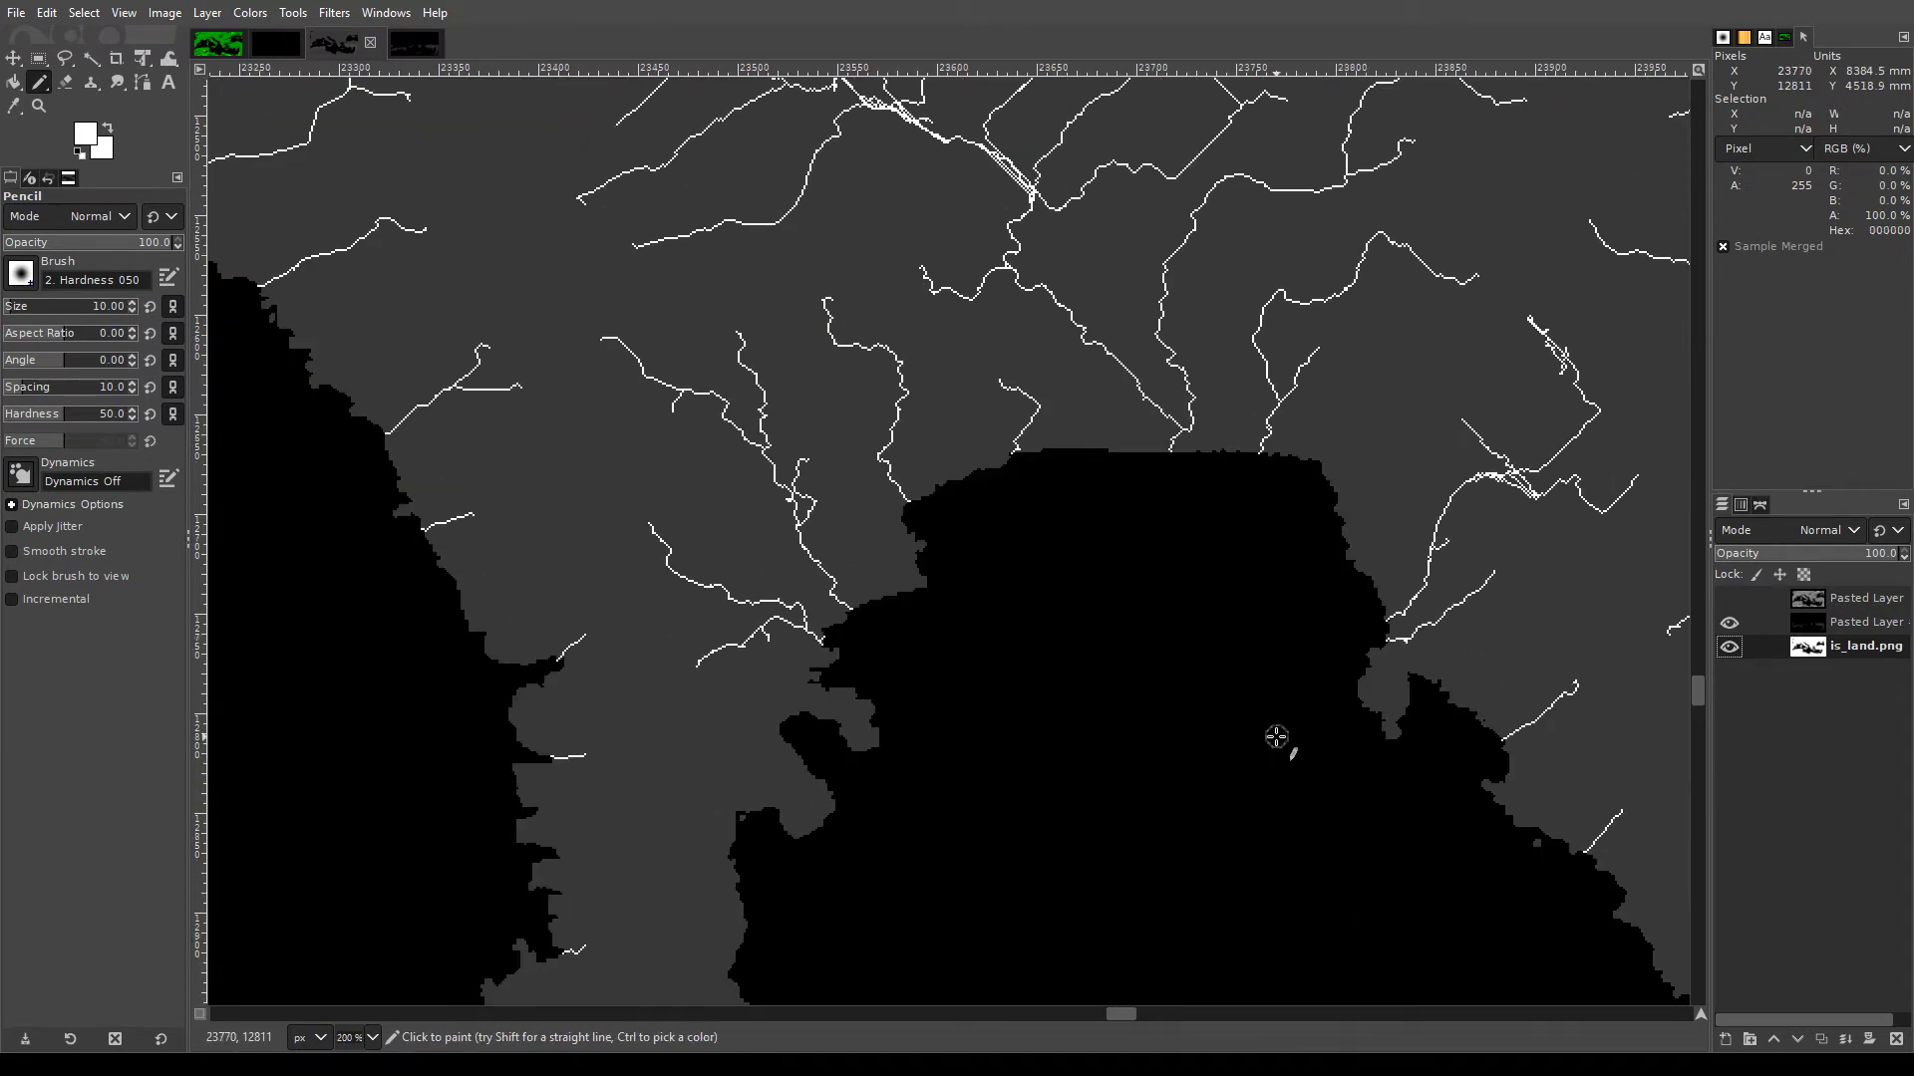
{"action": "scroll", "coordinate": [1277, 736], "scroll_direction": "right", "scroll_amount": 4}
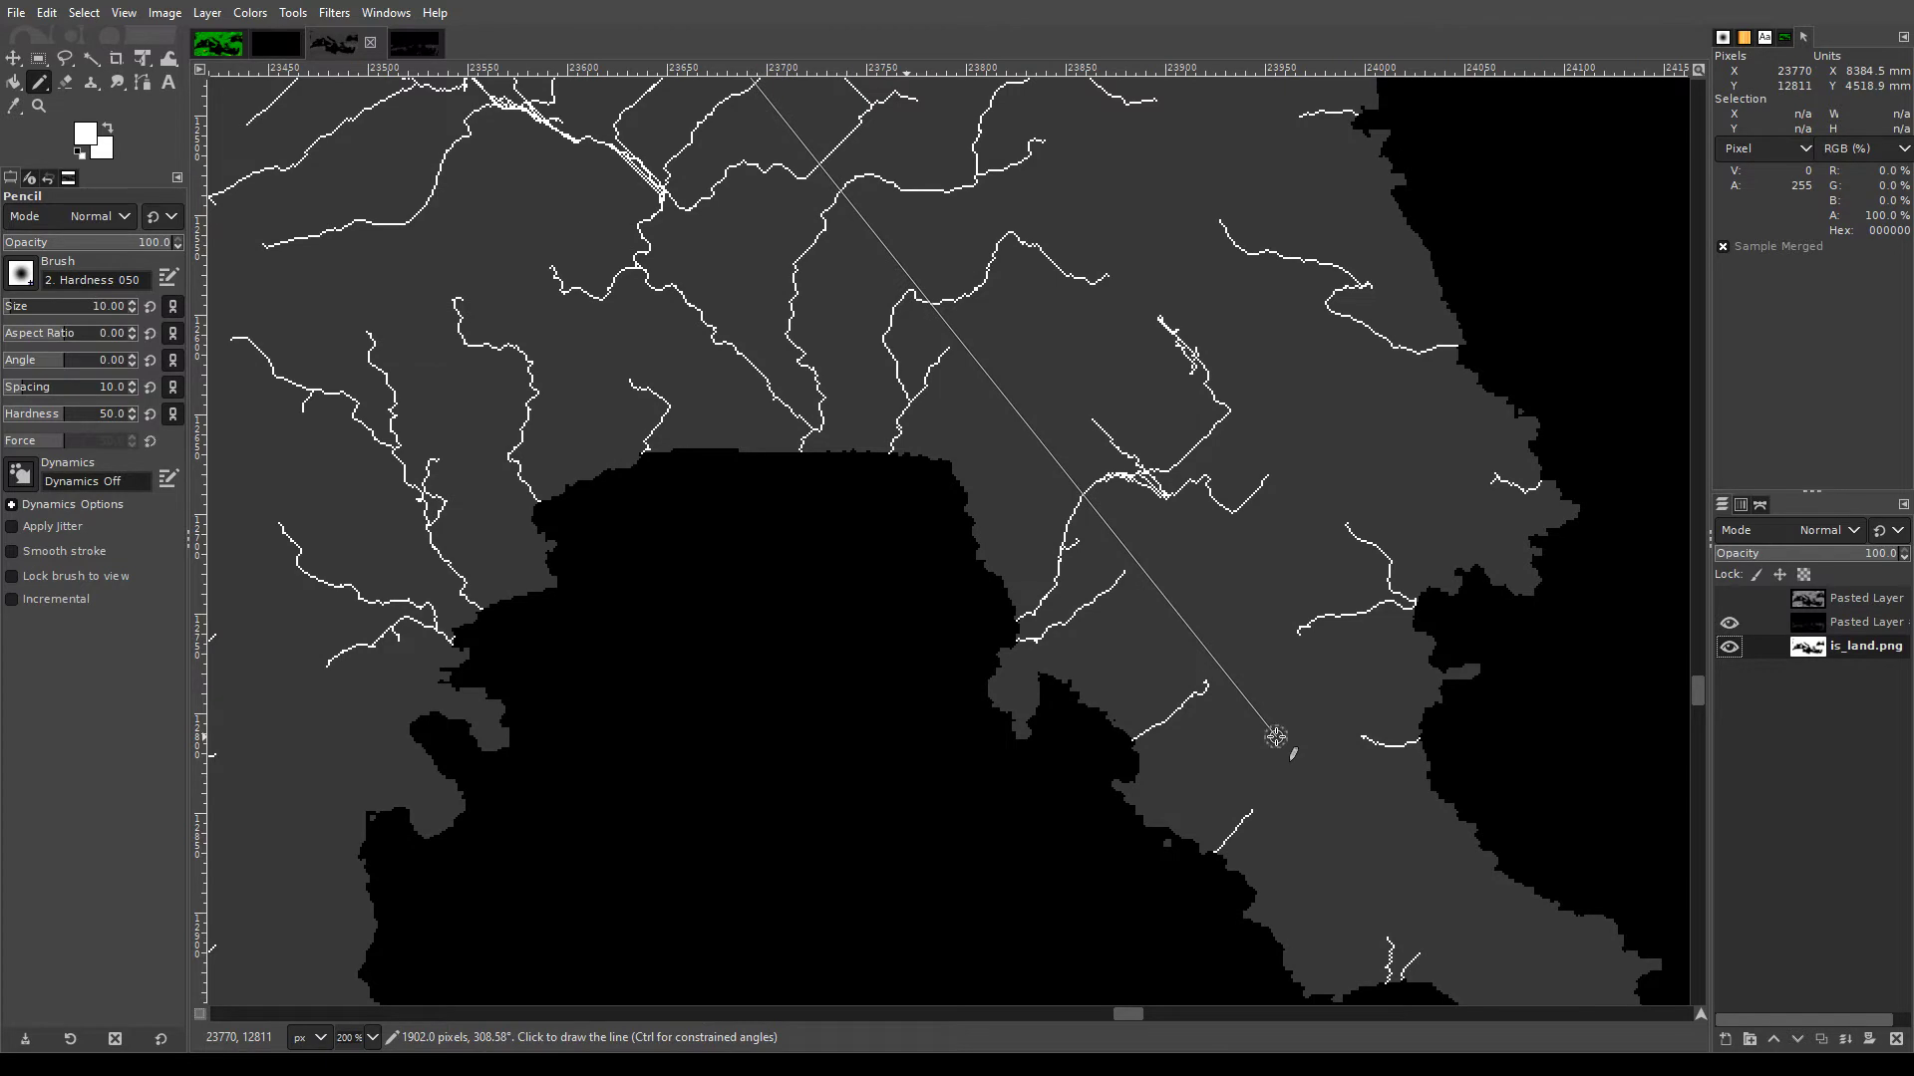
{"action": "scroll", "coordinate": [1276, 738], "scroll_direction": "down", "scroll_amount": 2}
{"action": "scroll", "coordinate": [1244, 646], "scroll_direction": "down", "scroll_amount": 2, "text": "ctrl"}
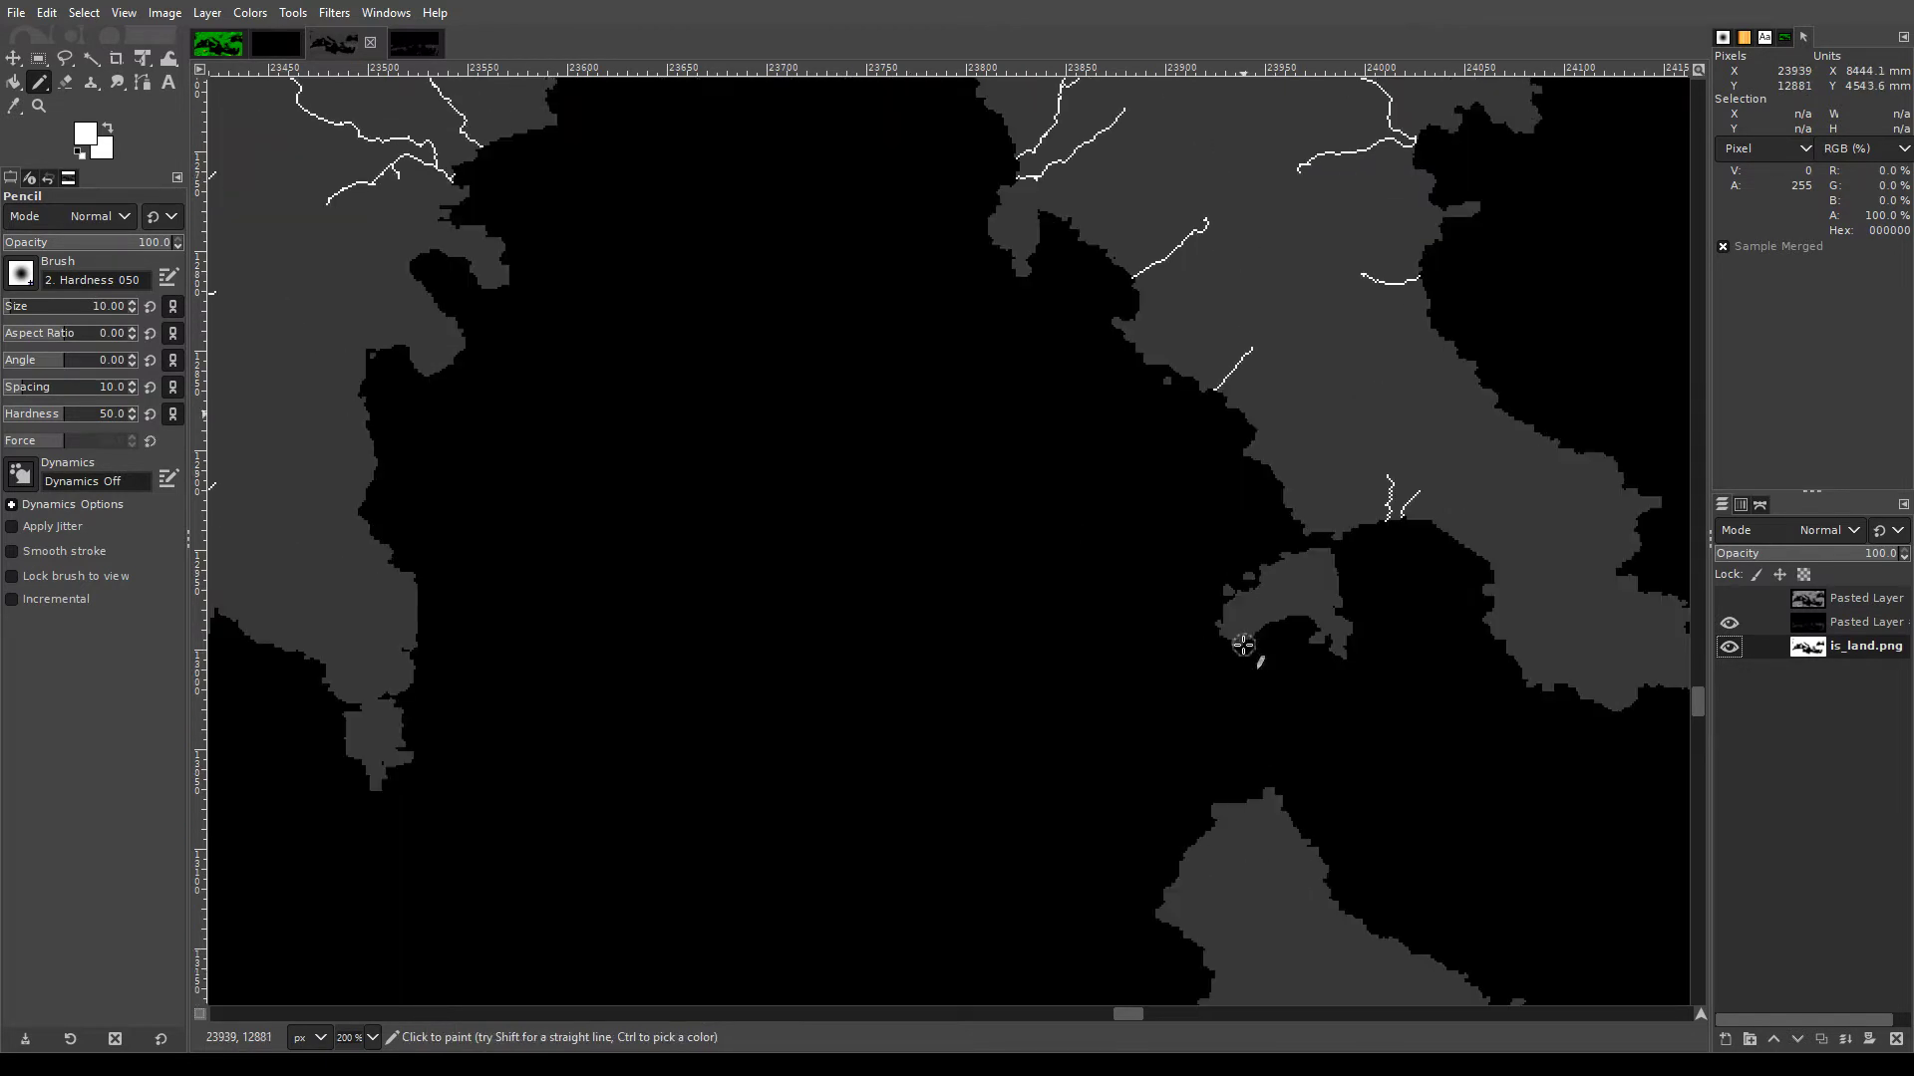
{"action": "scroll", "coordinate": [1244, 646], "scroll_direction": "up", "scroll_amount": 1, "text": "ctrl"}
{"action": "scroll", "coordinate": [1256, 698], "scroll_direction": "down", "scroll_amount": 1, "text": "ctrl"}
{"action": "scroll", "coordinate": [1445, 264], "scroll_direction": "up", "scroll_amount": 2, "text": "ctrl"}
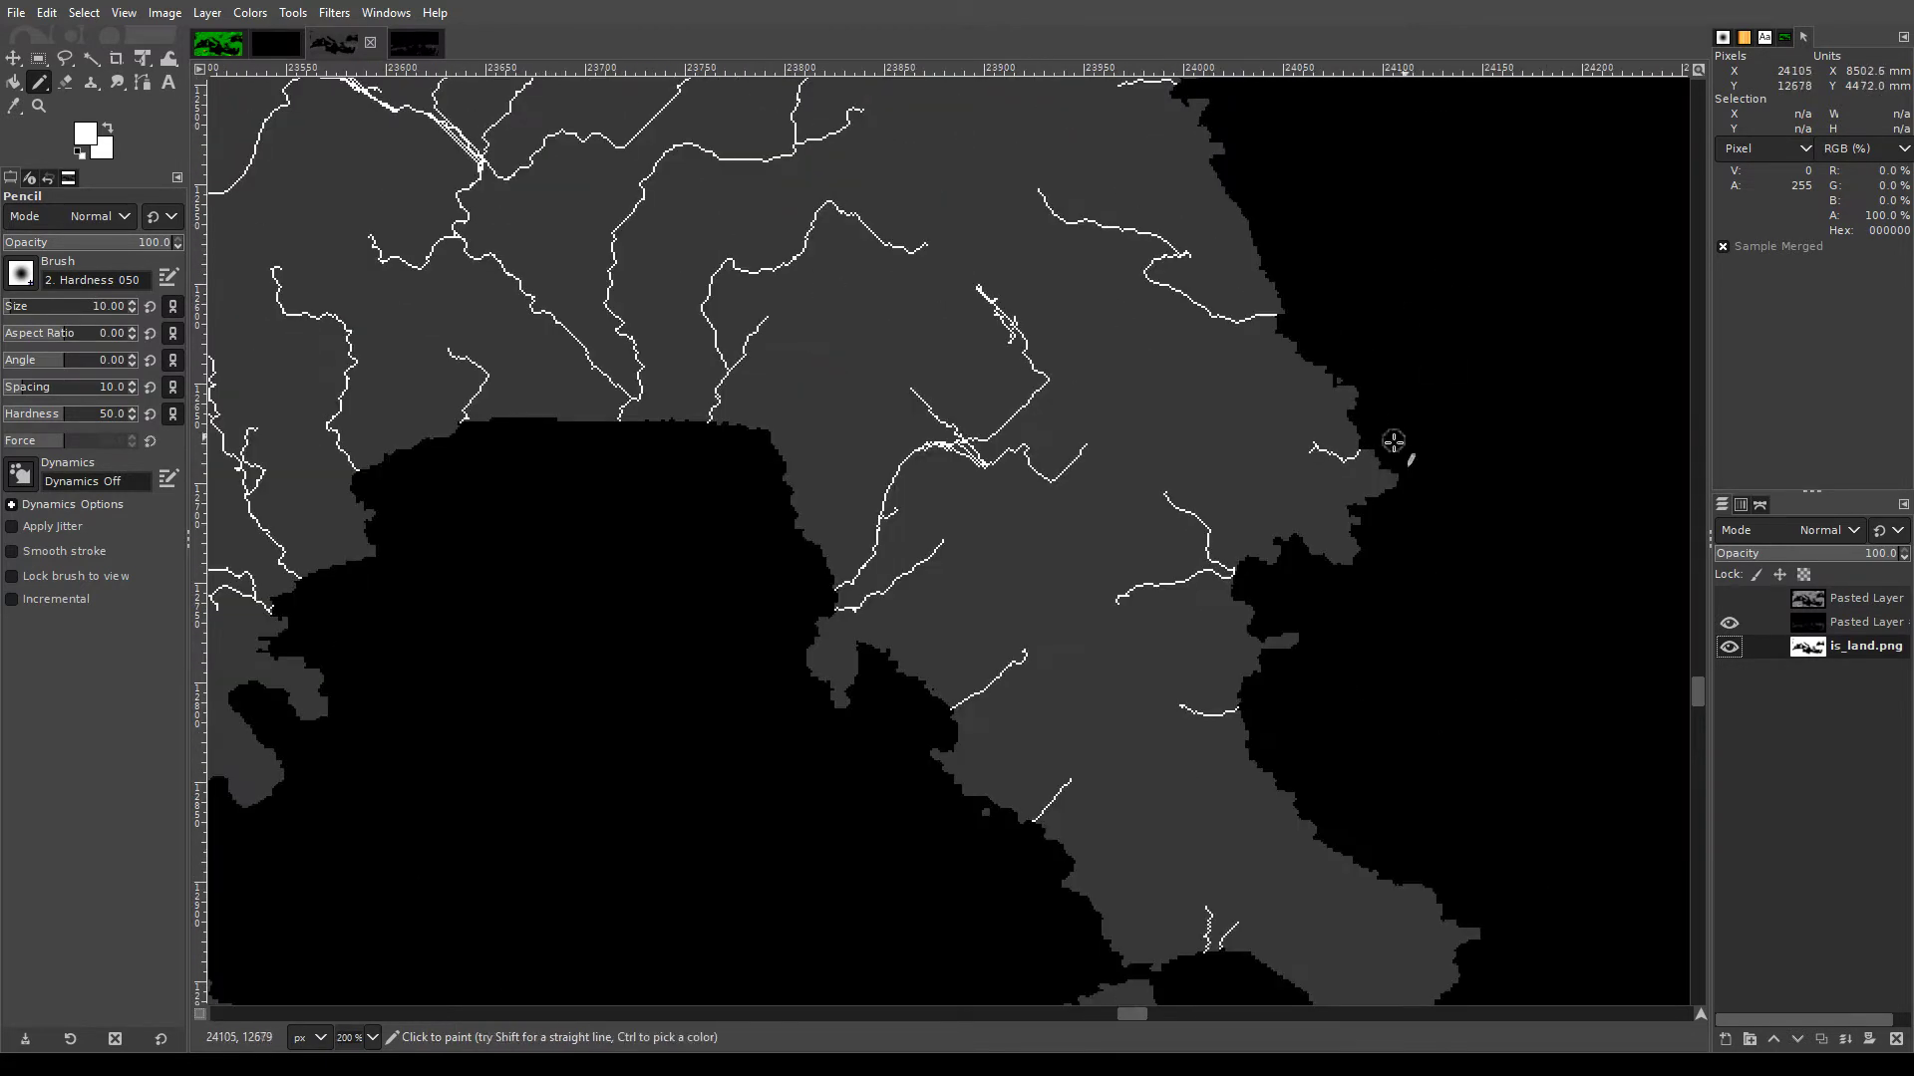
Examine the rivers along the eastern Peloponnese coast, from the southeastern shore north past the Argolic Gulf to the isthmus
{"action": "scroll", "coordinate": [1393, 440], "scroll_direction": "up", "scroll_amount": 2}
{"action": "scroll", "coordinate": [1302, 567], "scroll_direction": "up", "scroll_amount": 5}
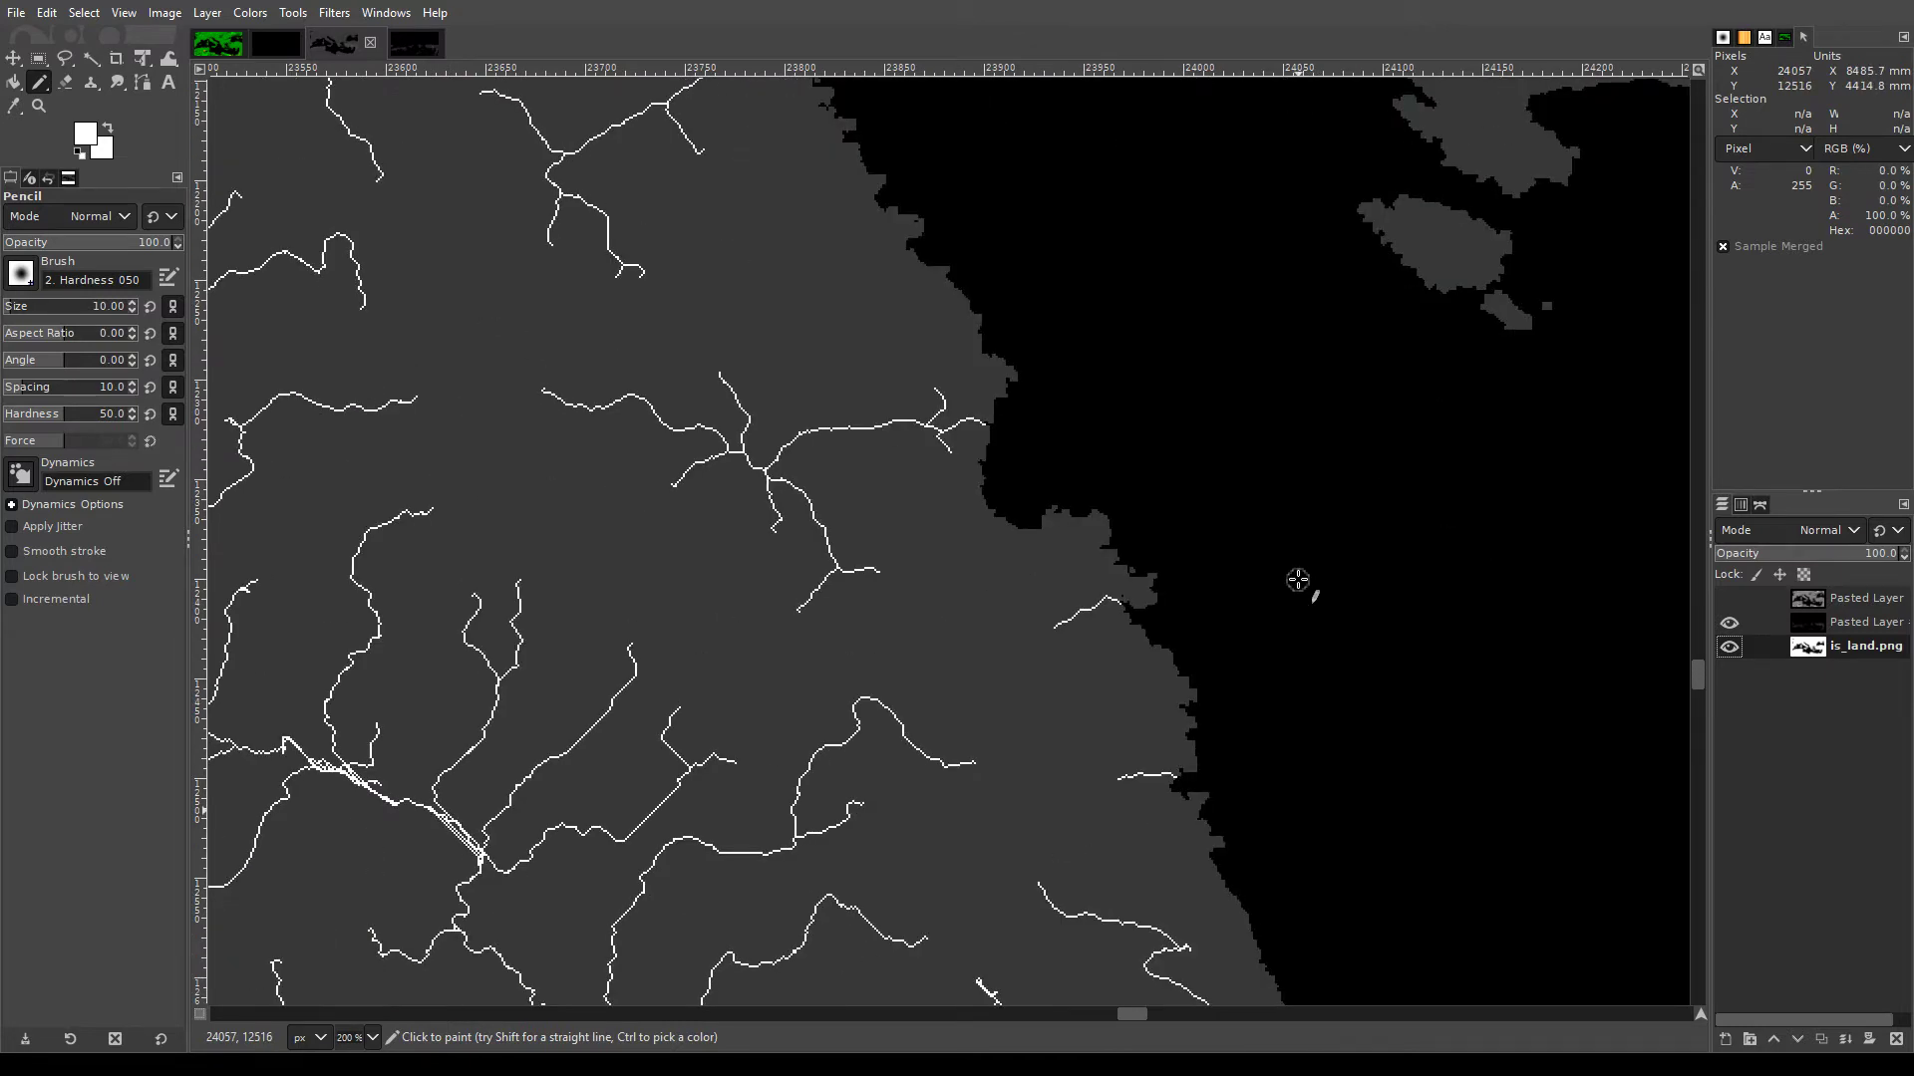
{"action": "scroll", "coordinate": [1199, 644], "scroll_direction": "up", "scroll_amount": 5}
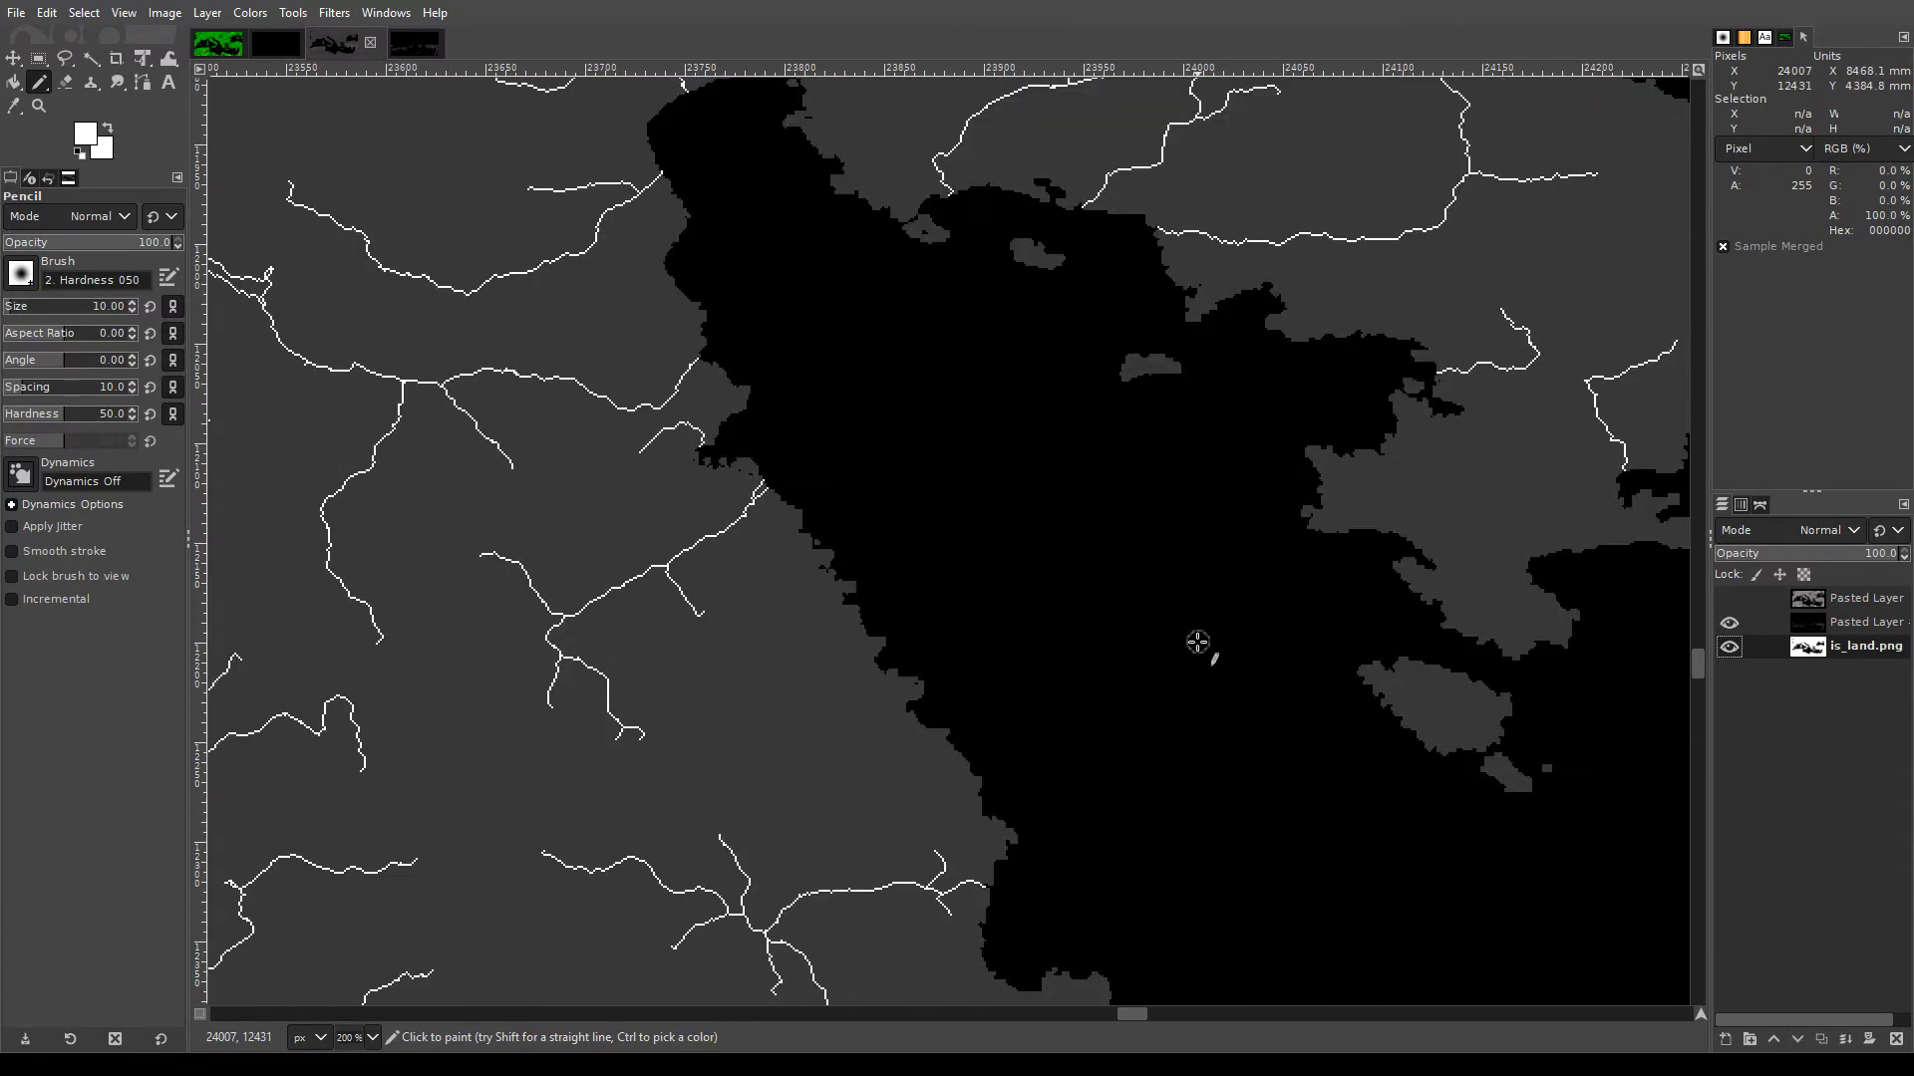
{"action": "scroll", "coordinate": [1199, 644], "scroll_direction": "up", "scroll_amount": 5}
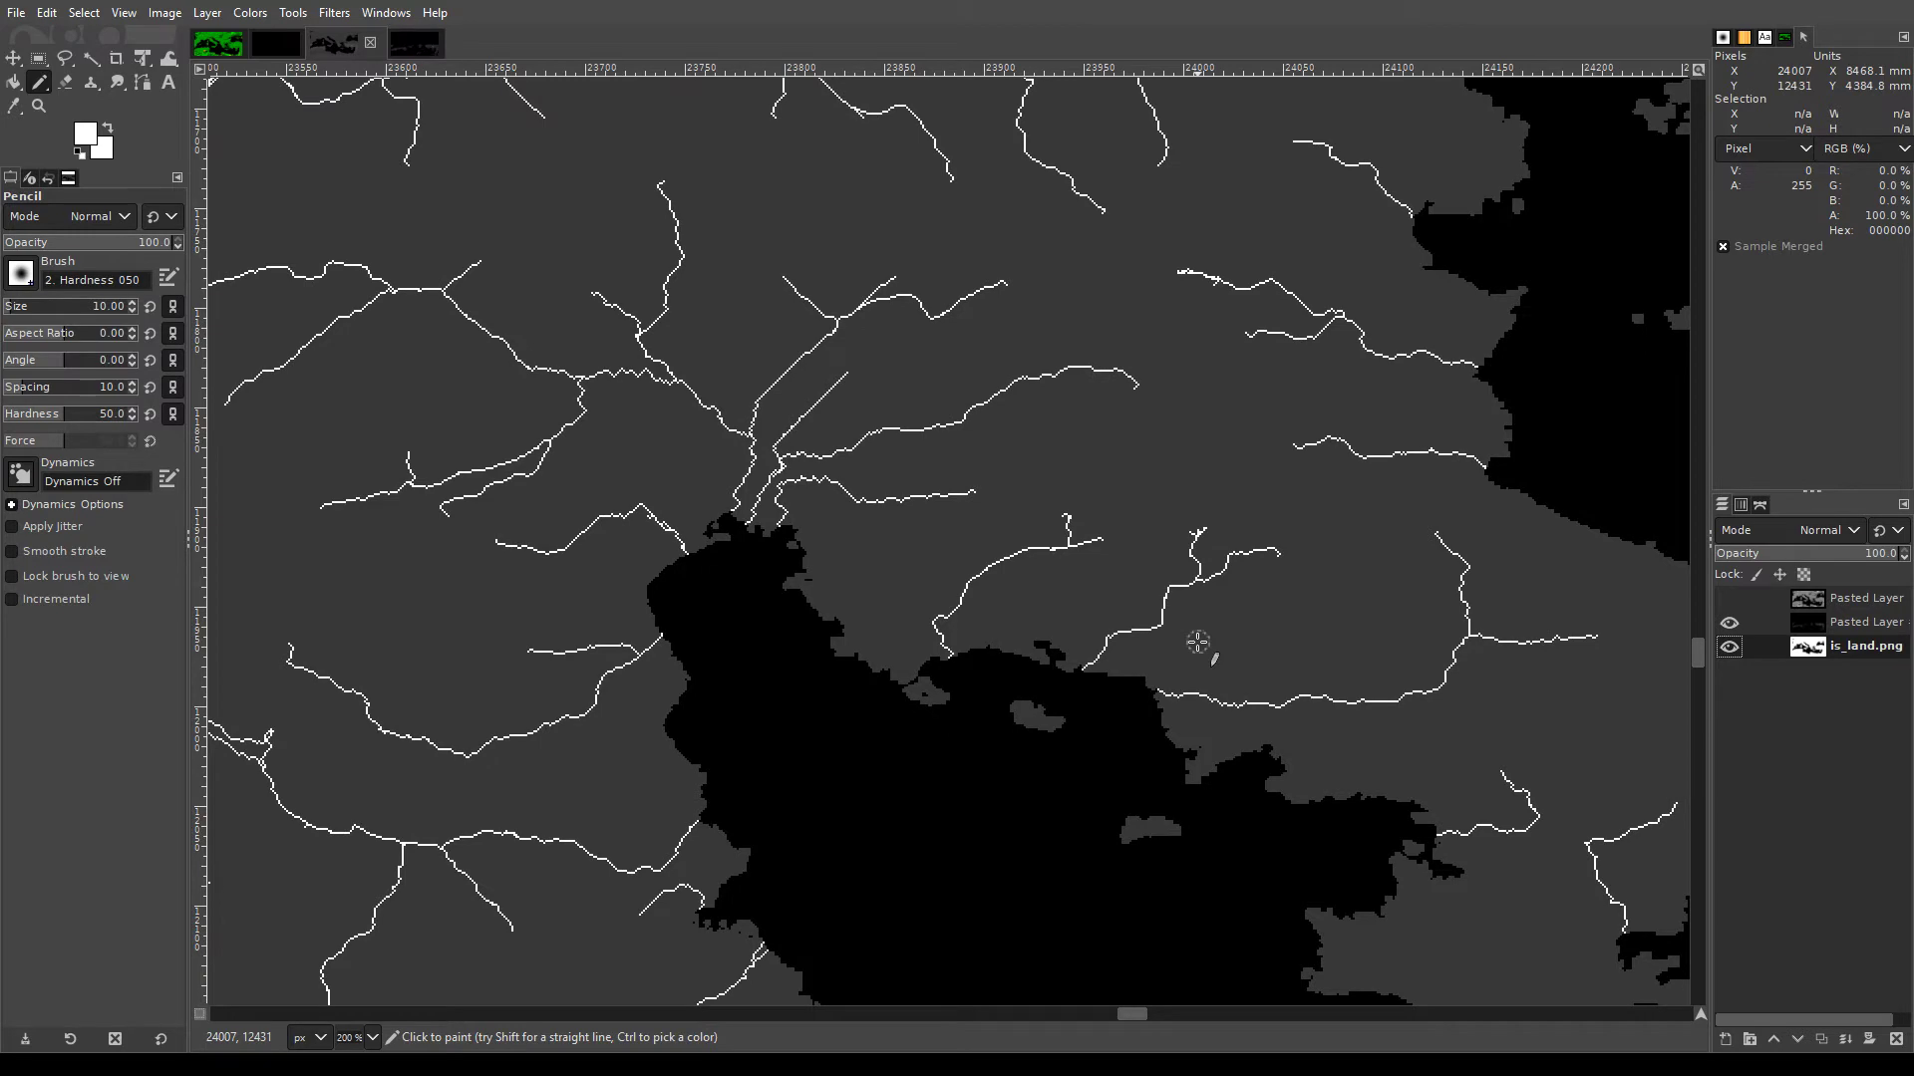
{"action": "scroll", "coordinate": [1198, 643], "scroll_direction": "down", "scroll_amount": 3}
{"action": "scroll", "coordinate": [1192, 626], "scroll_direction": "down", "scroll_amount": 3}
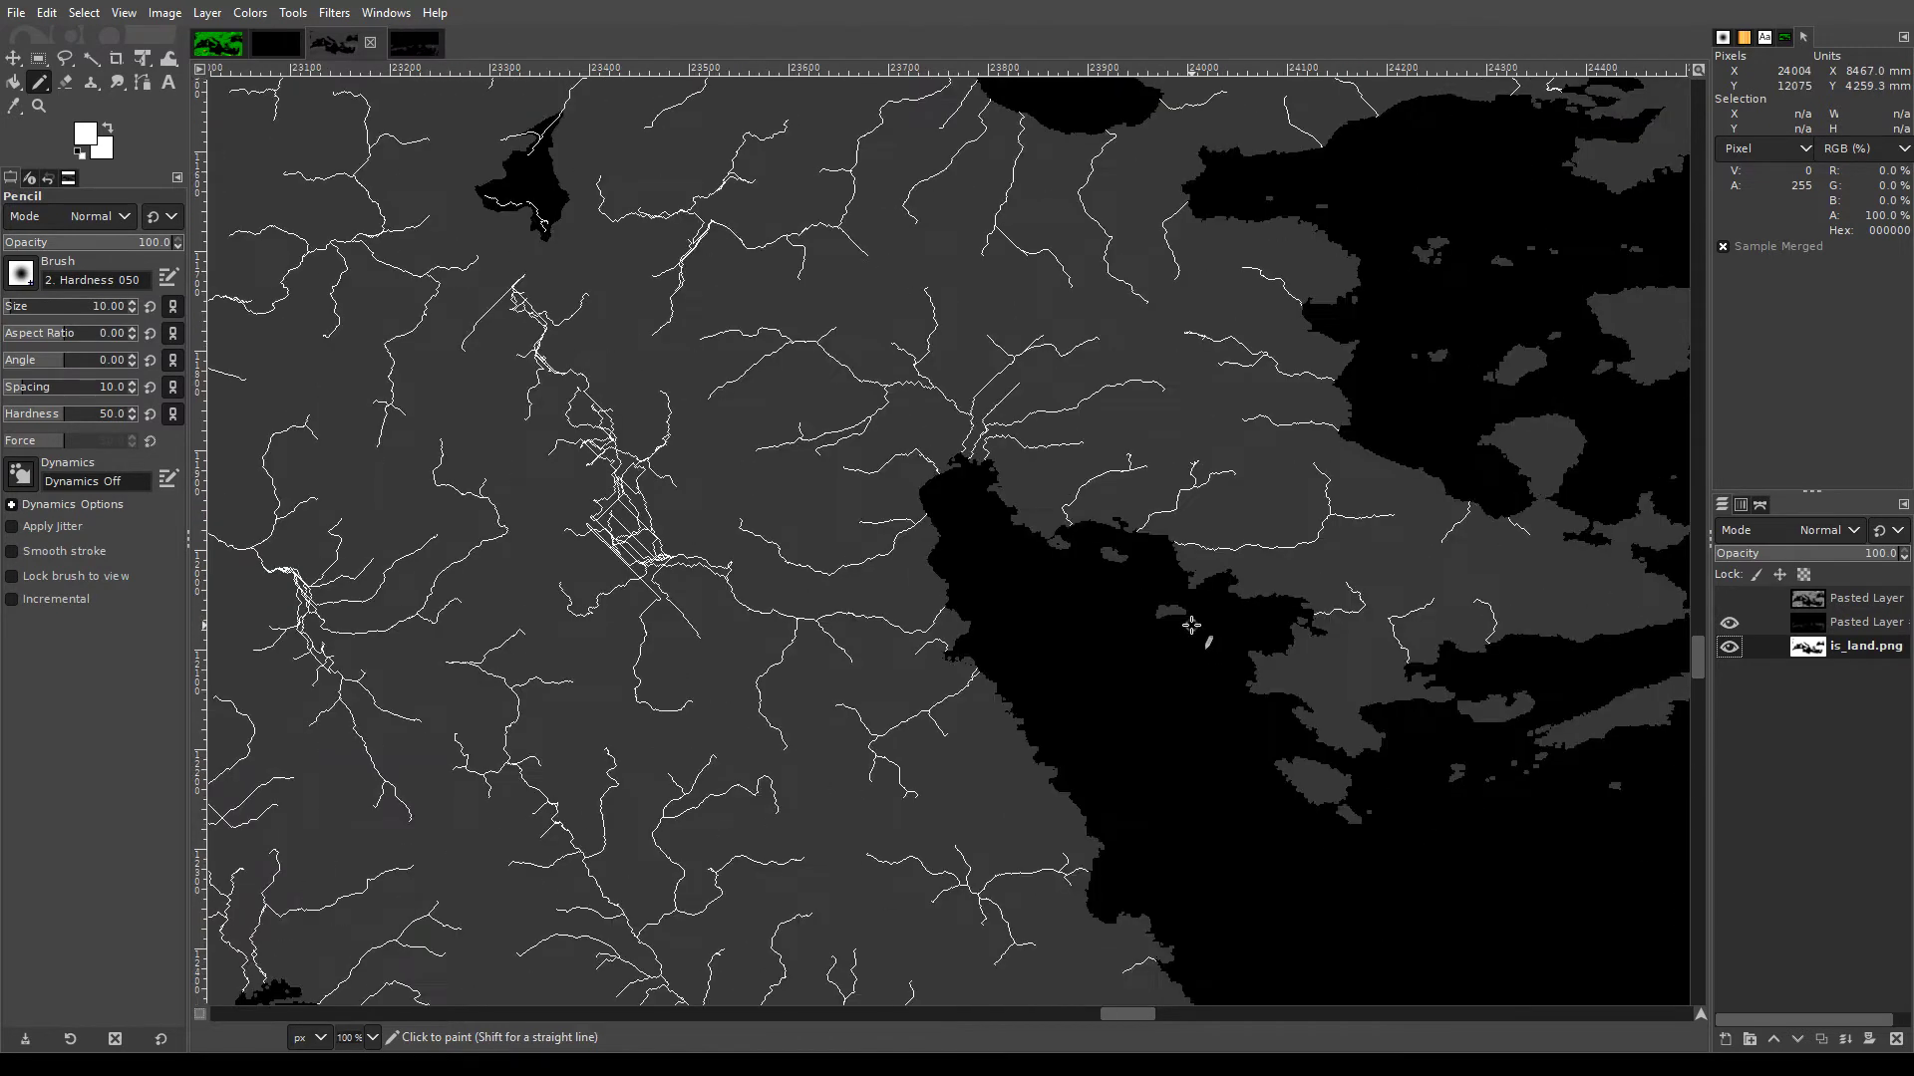
{"action": "scroll", "coordinate": [1520, 641], "scroll_direction": "up", "scroll_amount": 1}
{"action": "scroll", "coordinate": [1491, 445], "scroll_direction": "up", "scroll_amount": 1}
{"action": "scroll", "coordinate": [1491, 445], "scroll_direction": "down", "scroll_amount": 1}
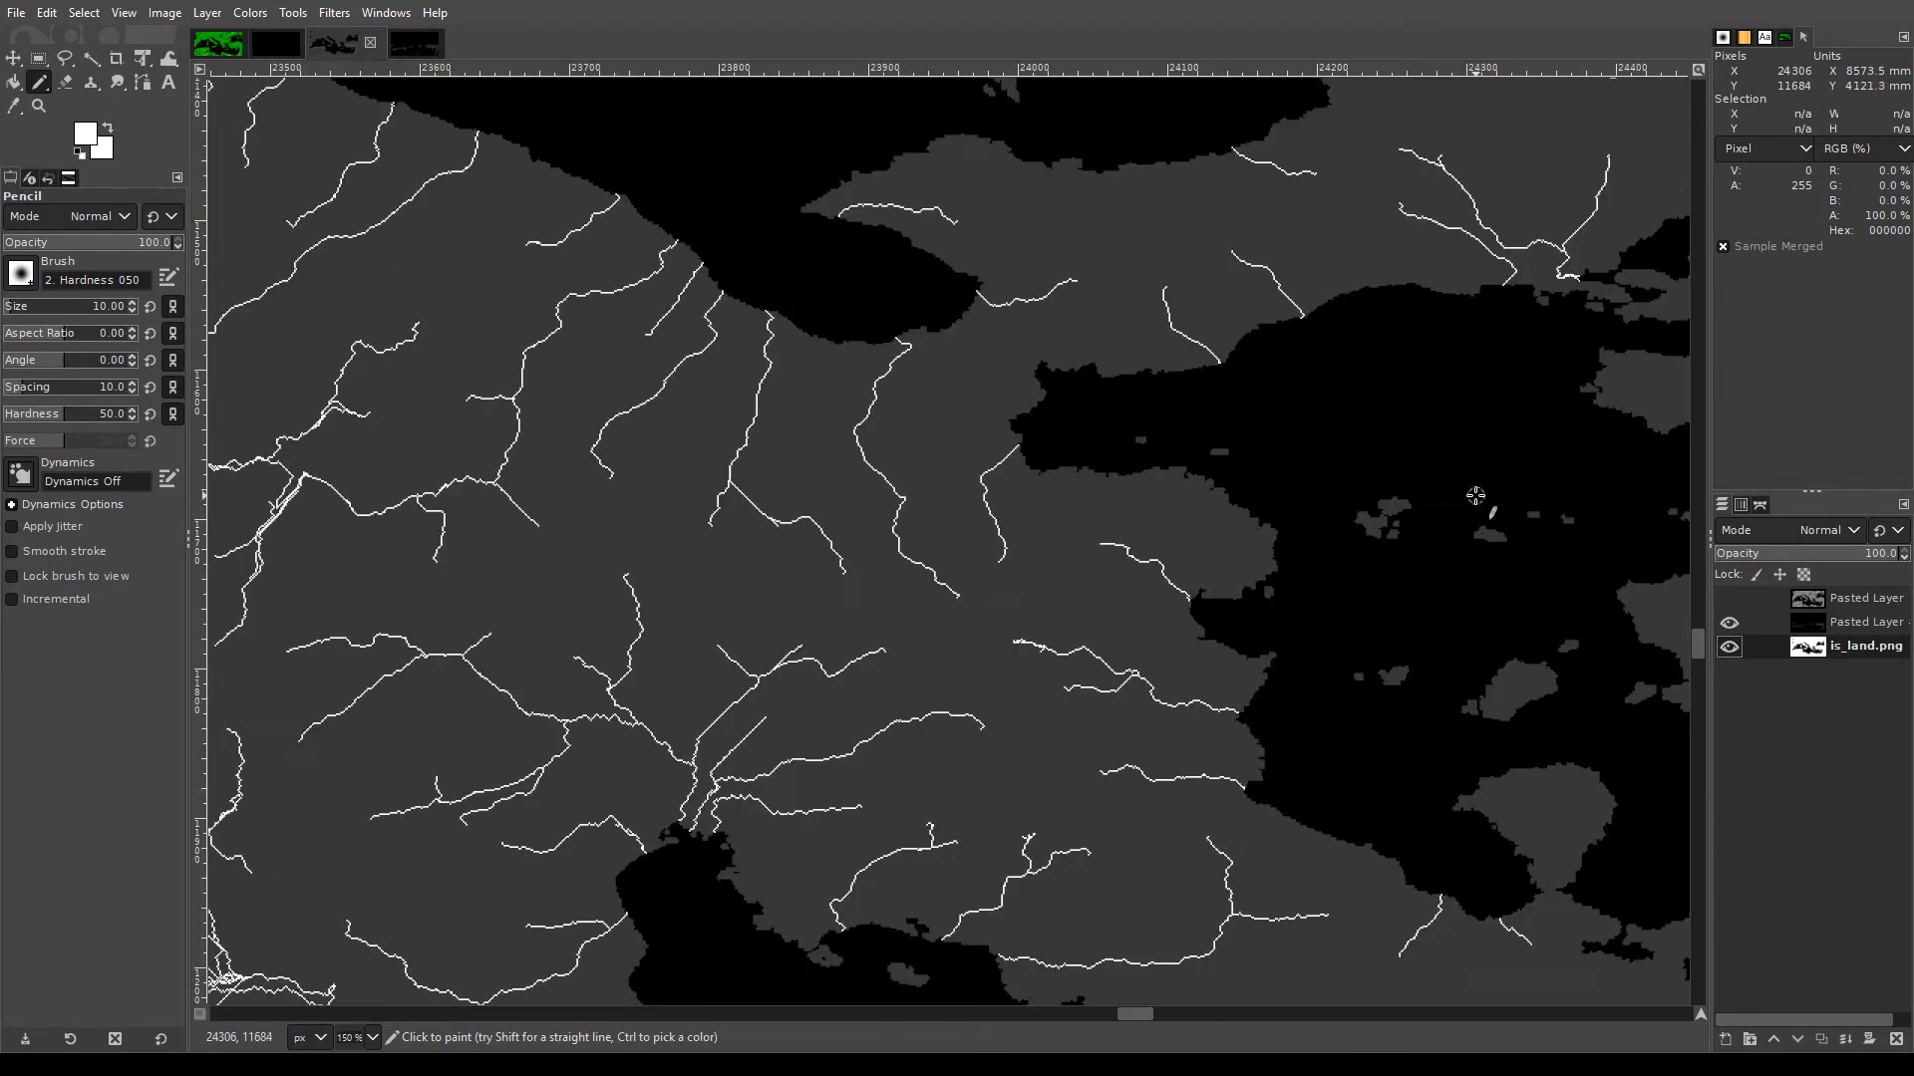
Examine the river mouths along the Saronic Gulf, around the Attica peninsula and along the southern Euboean Gulf
{"action": "scroll", "coordinate": [917, 513], "scroll_direction": "down", "scroll_amount": 2}
{"action": "scroll", "coordinate": [905, 510], "scroll_direction": "up", "scroll_amount": 2}
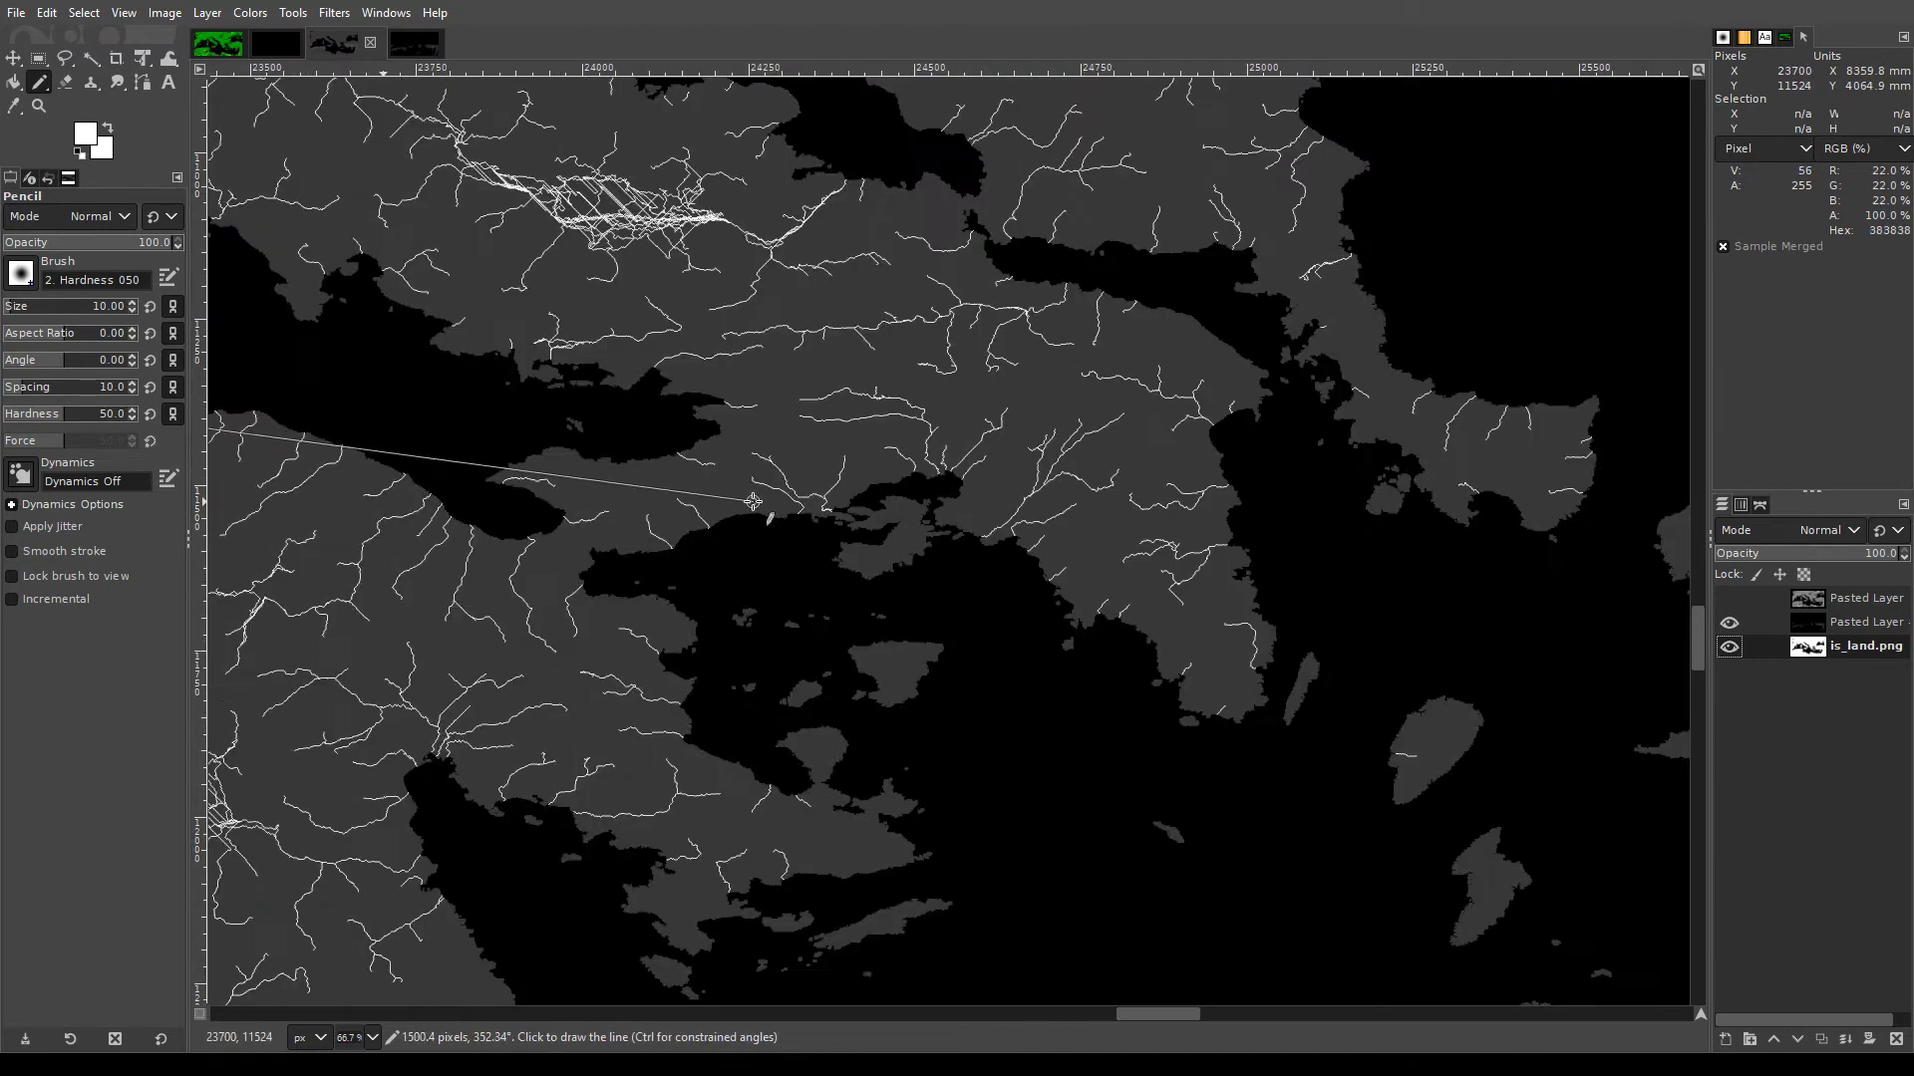
{"action": "scroll", "coordinate": [1017, 530], "scroll_direction": "up", "scroll_amount": 2}
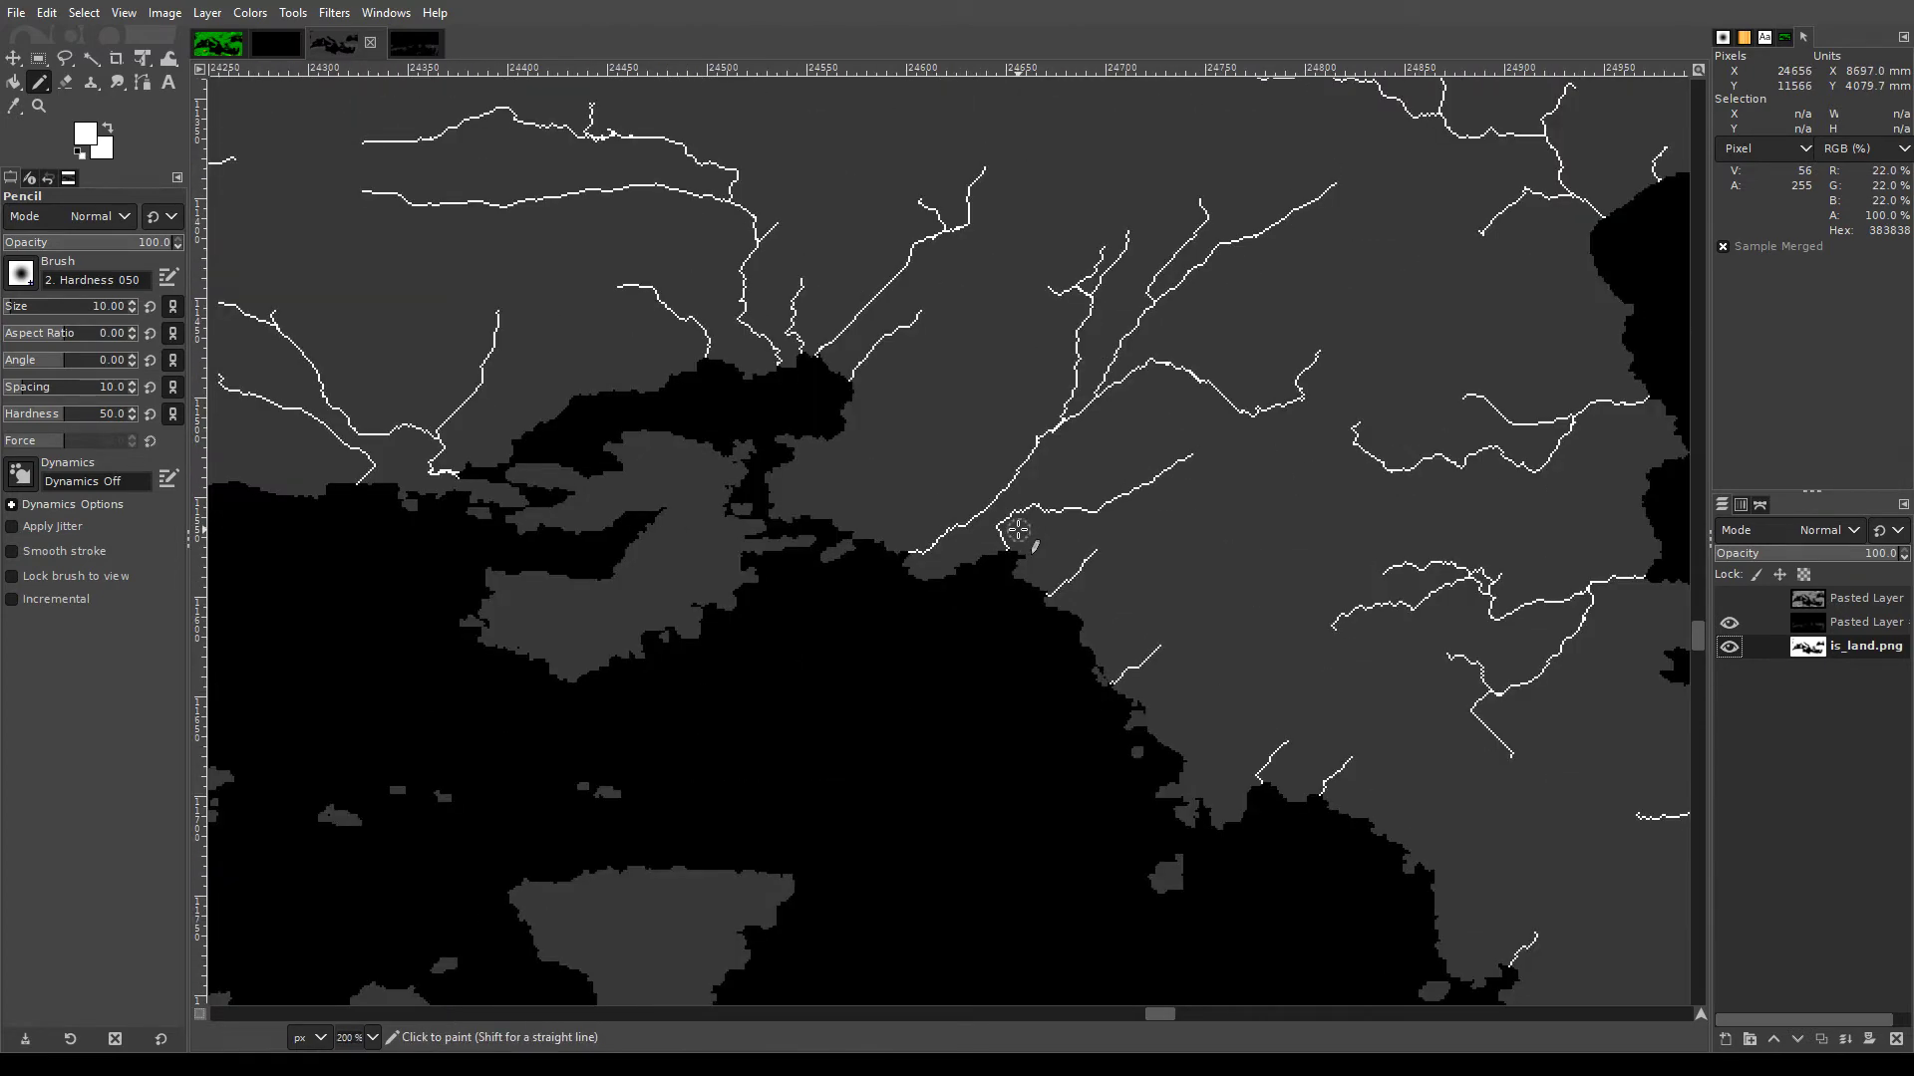
{"action": "scroll", "coordinate": [811, 509], "scroll_direction": "down", "scroll_amount": 2}
{"action": "scroll", "coordinate": [814, 507], "scroll_direction": "right", "scroll_amount": 3}
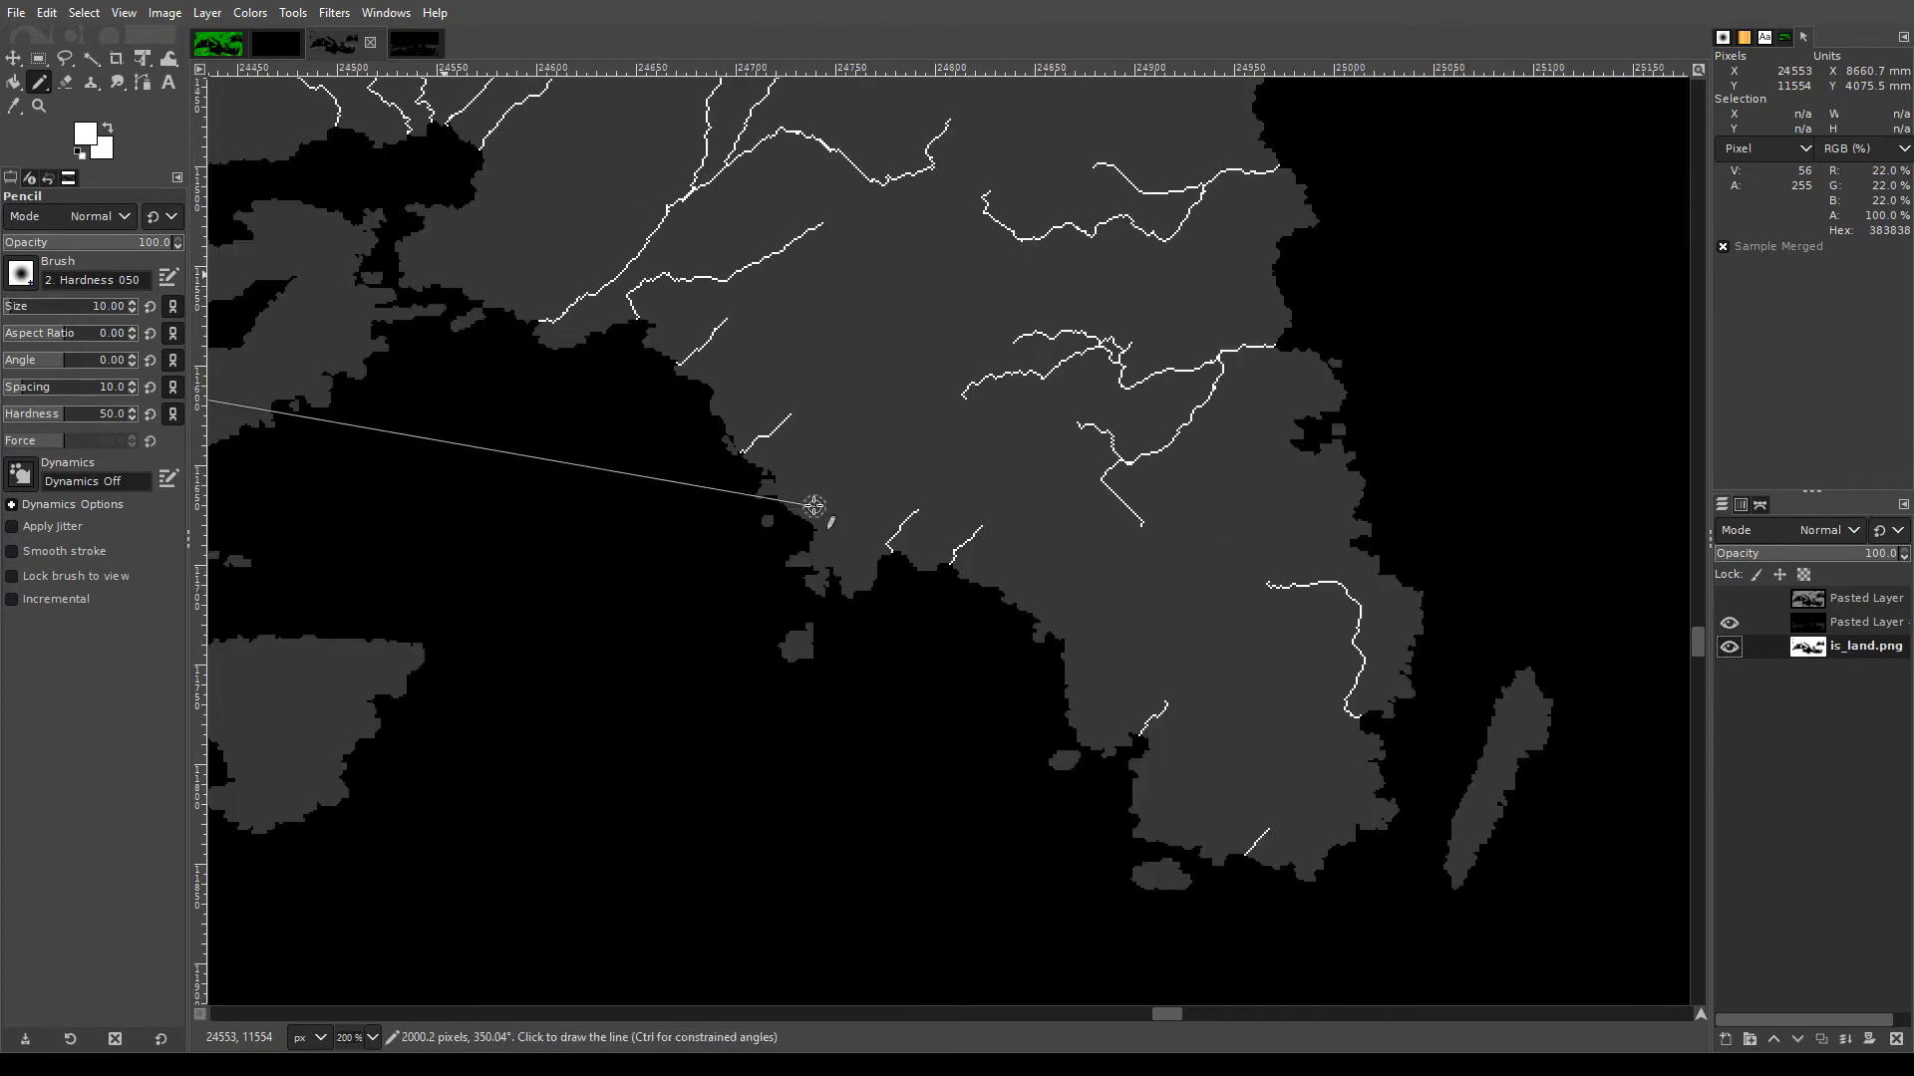
{"action": "scroll", "coordinate": [813, 510], "scroll_direction": "up", "scroll_amount": 4}
{"action": "scroll", "coordinate": [812, 506], "scroll_direction": "right", "scroll_amount": 3}
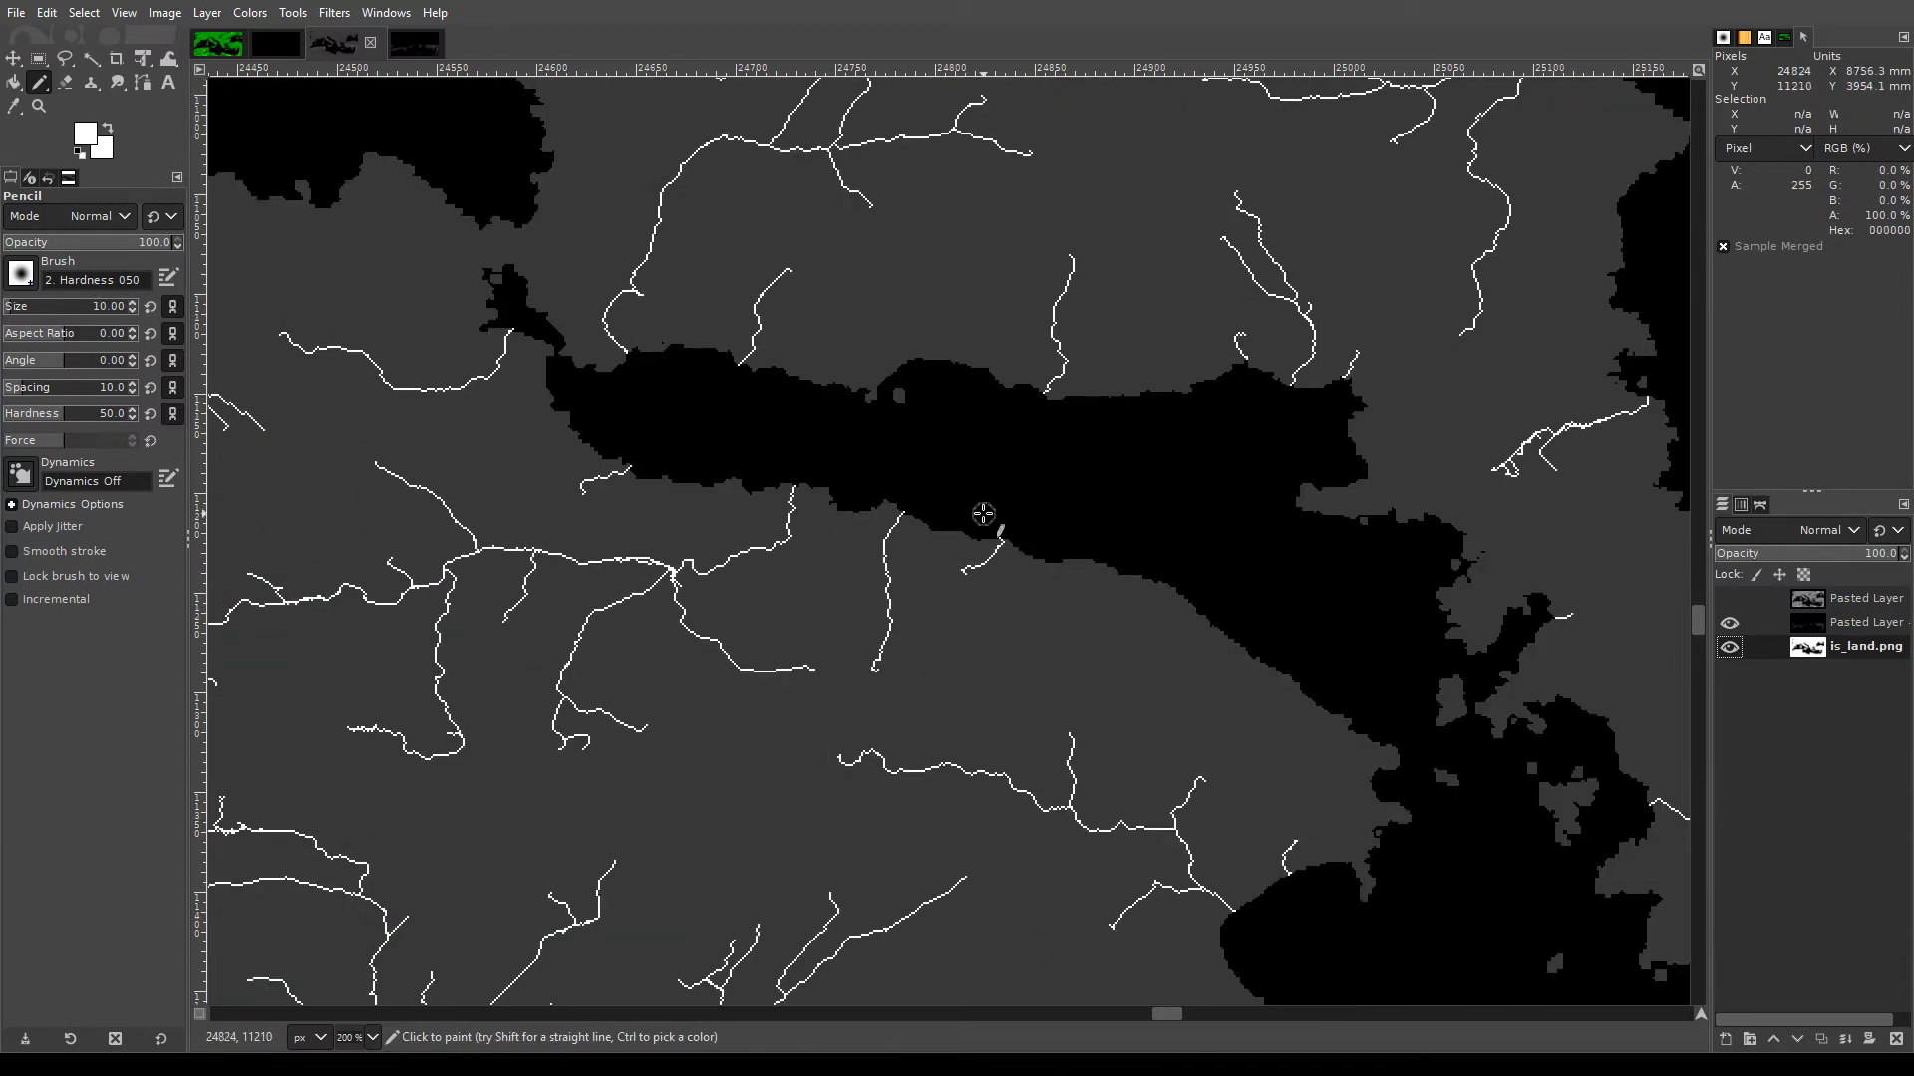
{"action": "scroll", "coordinate": [968, 510], "scroll_direction": "down", "scroll_amount": 1}
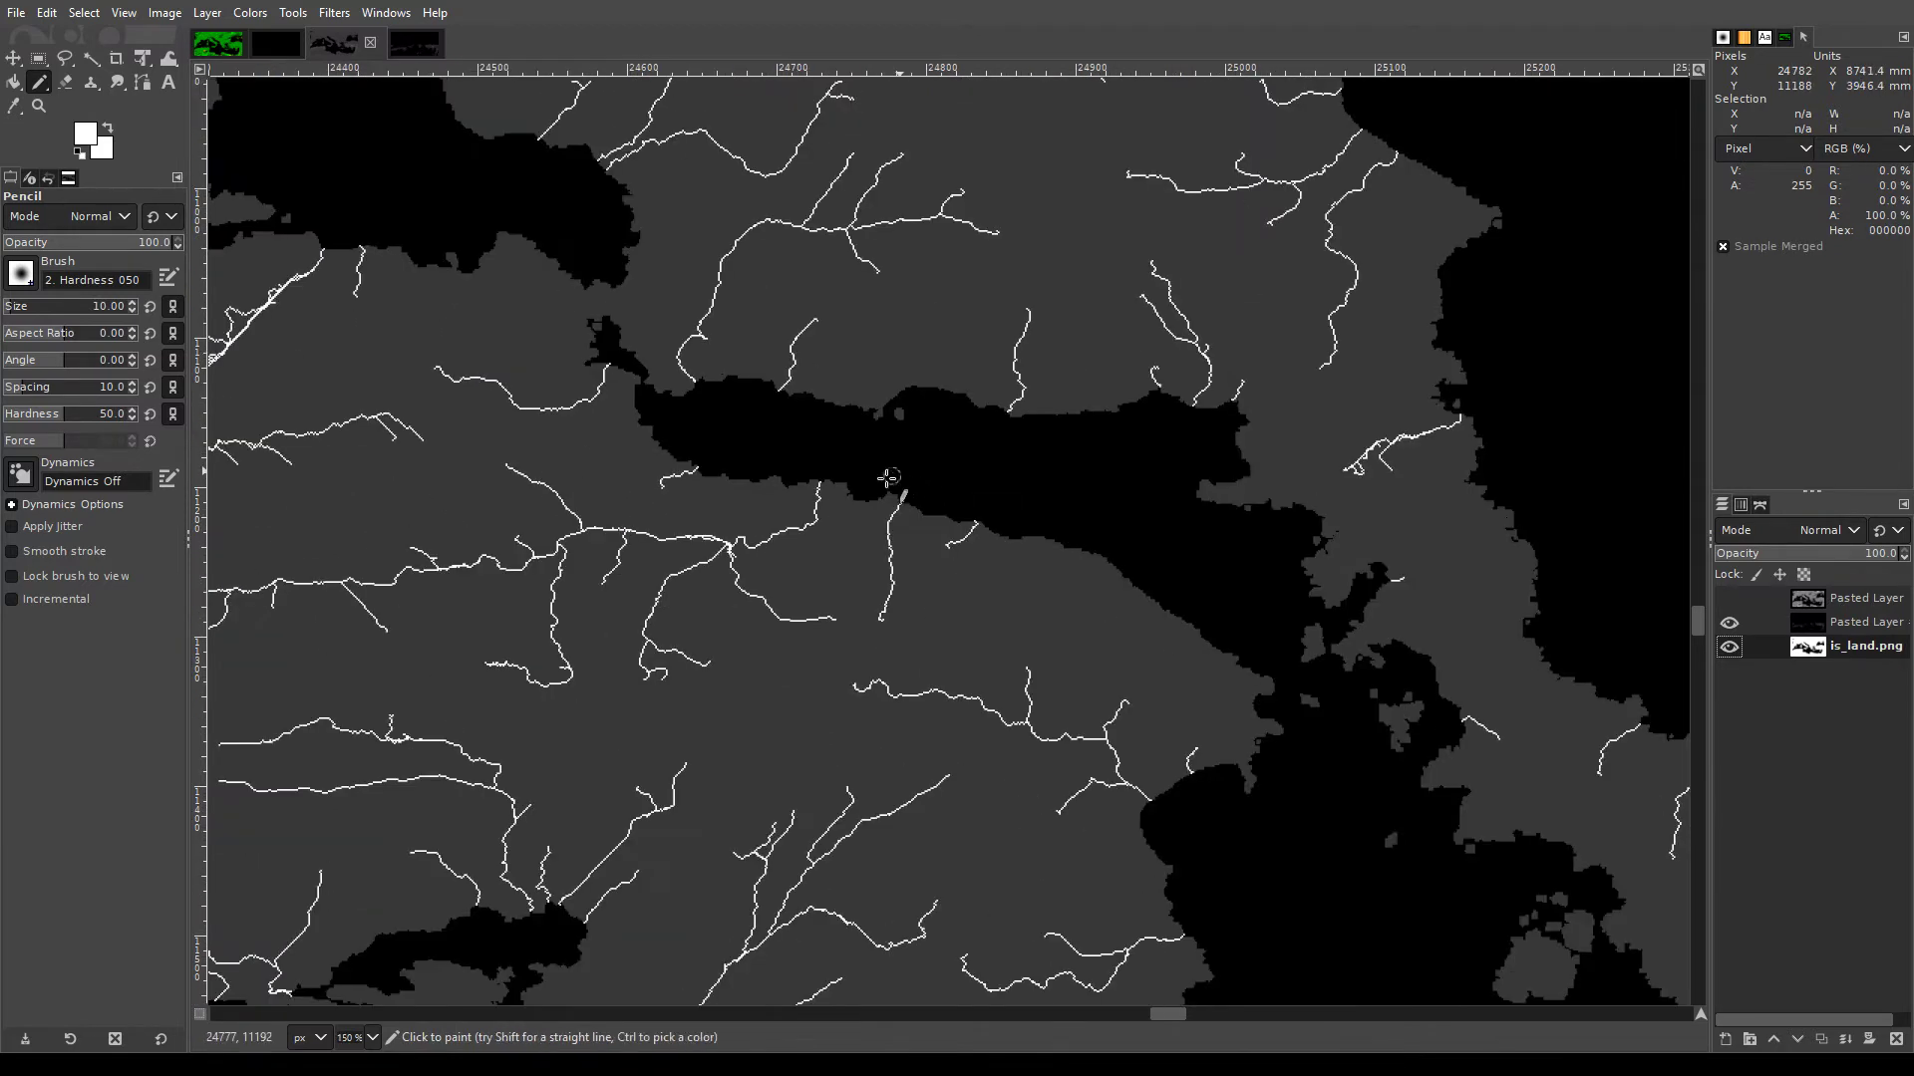
Examine the rivers along the coasts of Euboea from its southern end northwest, and on to the Malian Gulf
{"action": "scroll", "coordinate": [804, 506], "scroll_direction": "right", "scroll_amount": 5}
{"action": "scroll", "coordinate": [804, 506], "scroll_direction": "down", "scroll_amount": 3}
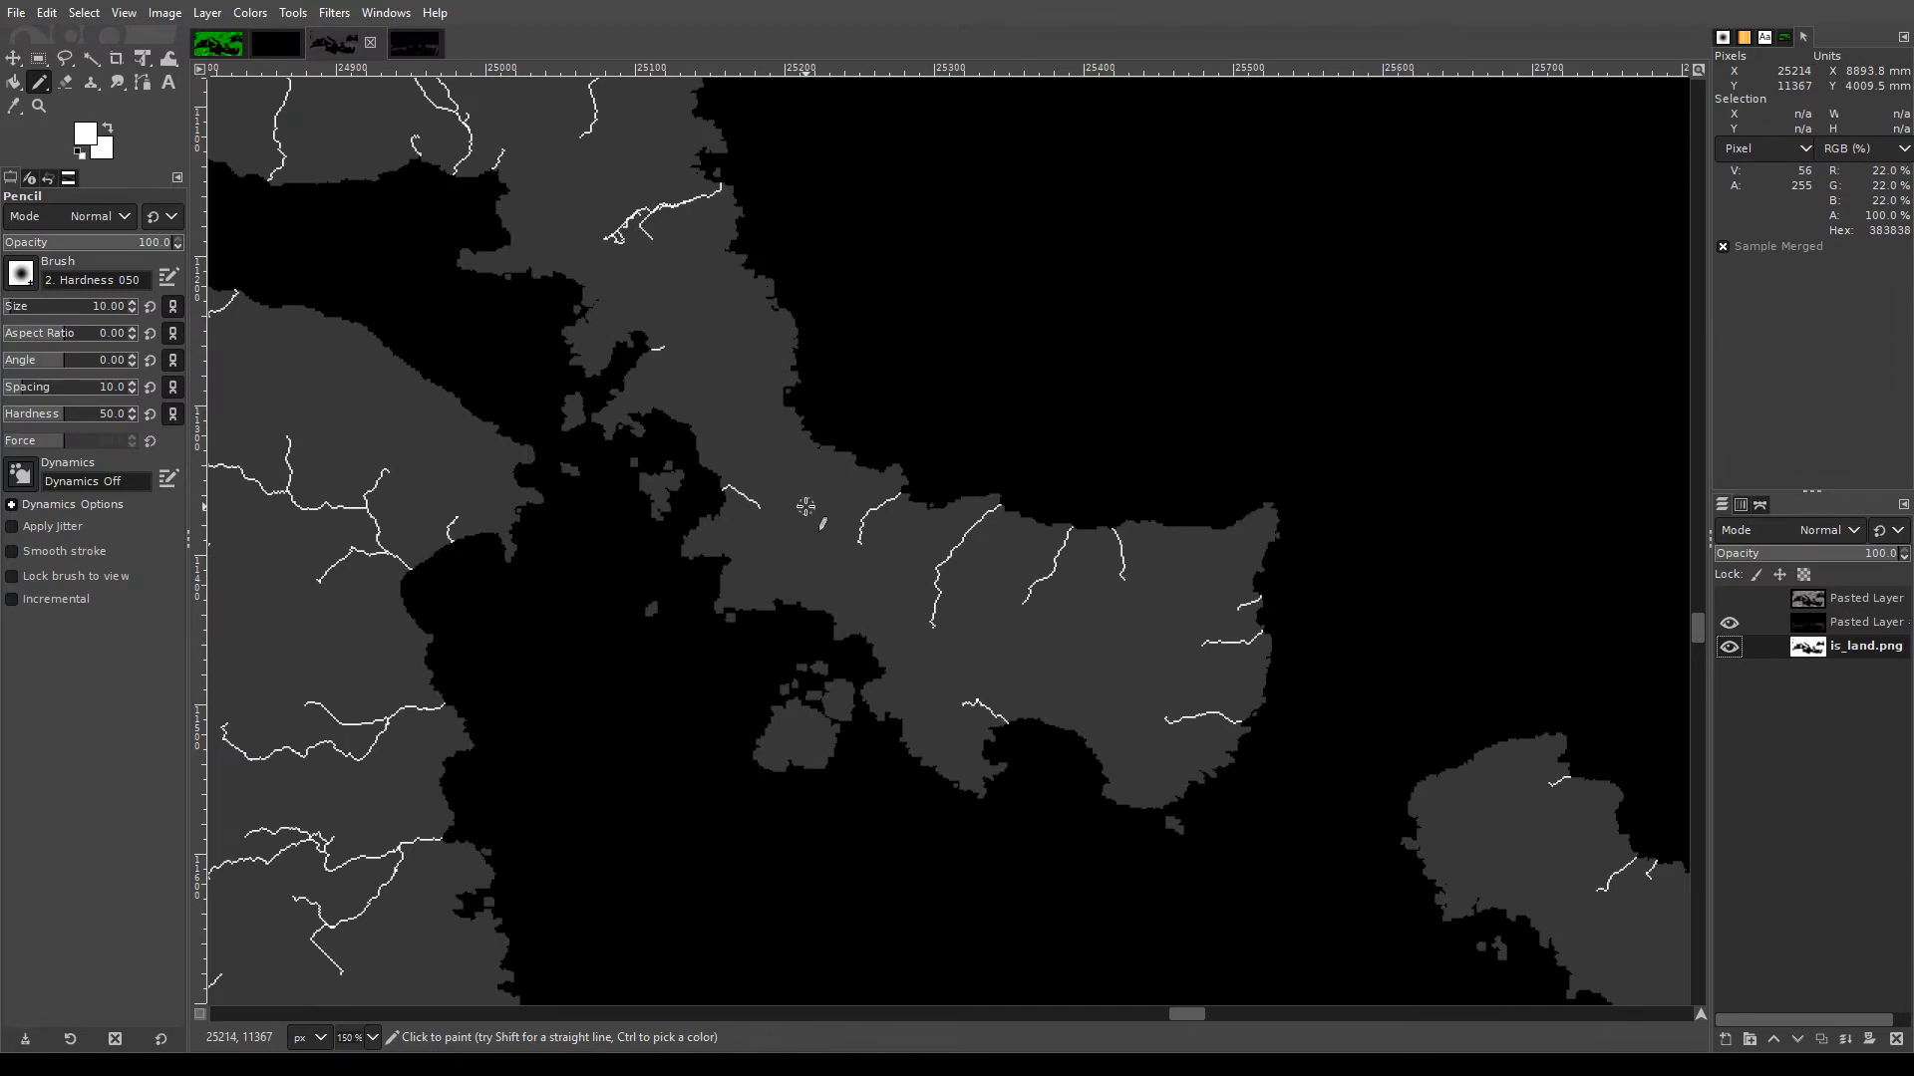
{"action": "scroll", "coordinate": [805, 507], "scroll_direction": "down", "scroll_amount": 3}
{"action": "scroll", "coordinate": [805, 506], "scroll_direction": "right", "scroll_amount": 5}
{"action": "scroll", "coordinate": [806, 506], "scroll_direction": "up", "scroll_amount": 6}
{"action": "scroll", "coordinate": [867, 585], "scroll_direction": "left", "scroll_amount": 5}
{"action": "scroll", "coordinate": [872, 588], "scroll_direction": "down", "scroll_amount": 5}
{"action": "scroll", "coordinate": [889, 589], "scroll_direction": "up", "scroll_amount": 5}
{"action": "scroll", "coordinate": [891, 584], "scroll_direction": "left", "scroll_amount": 10}
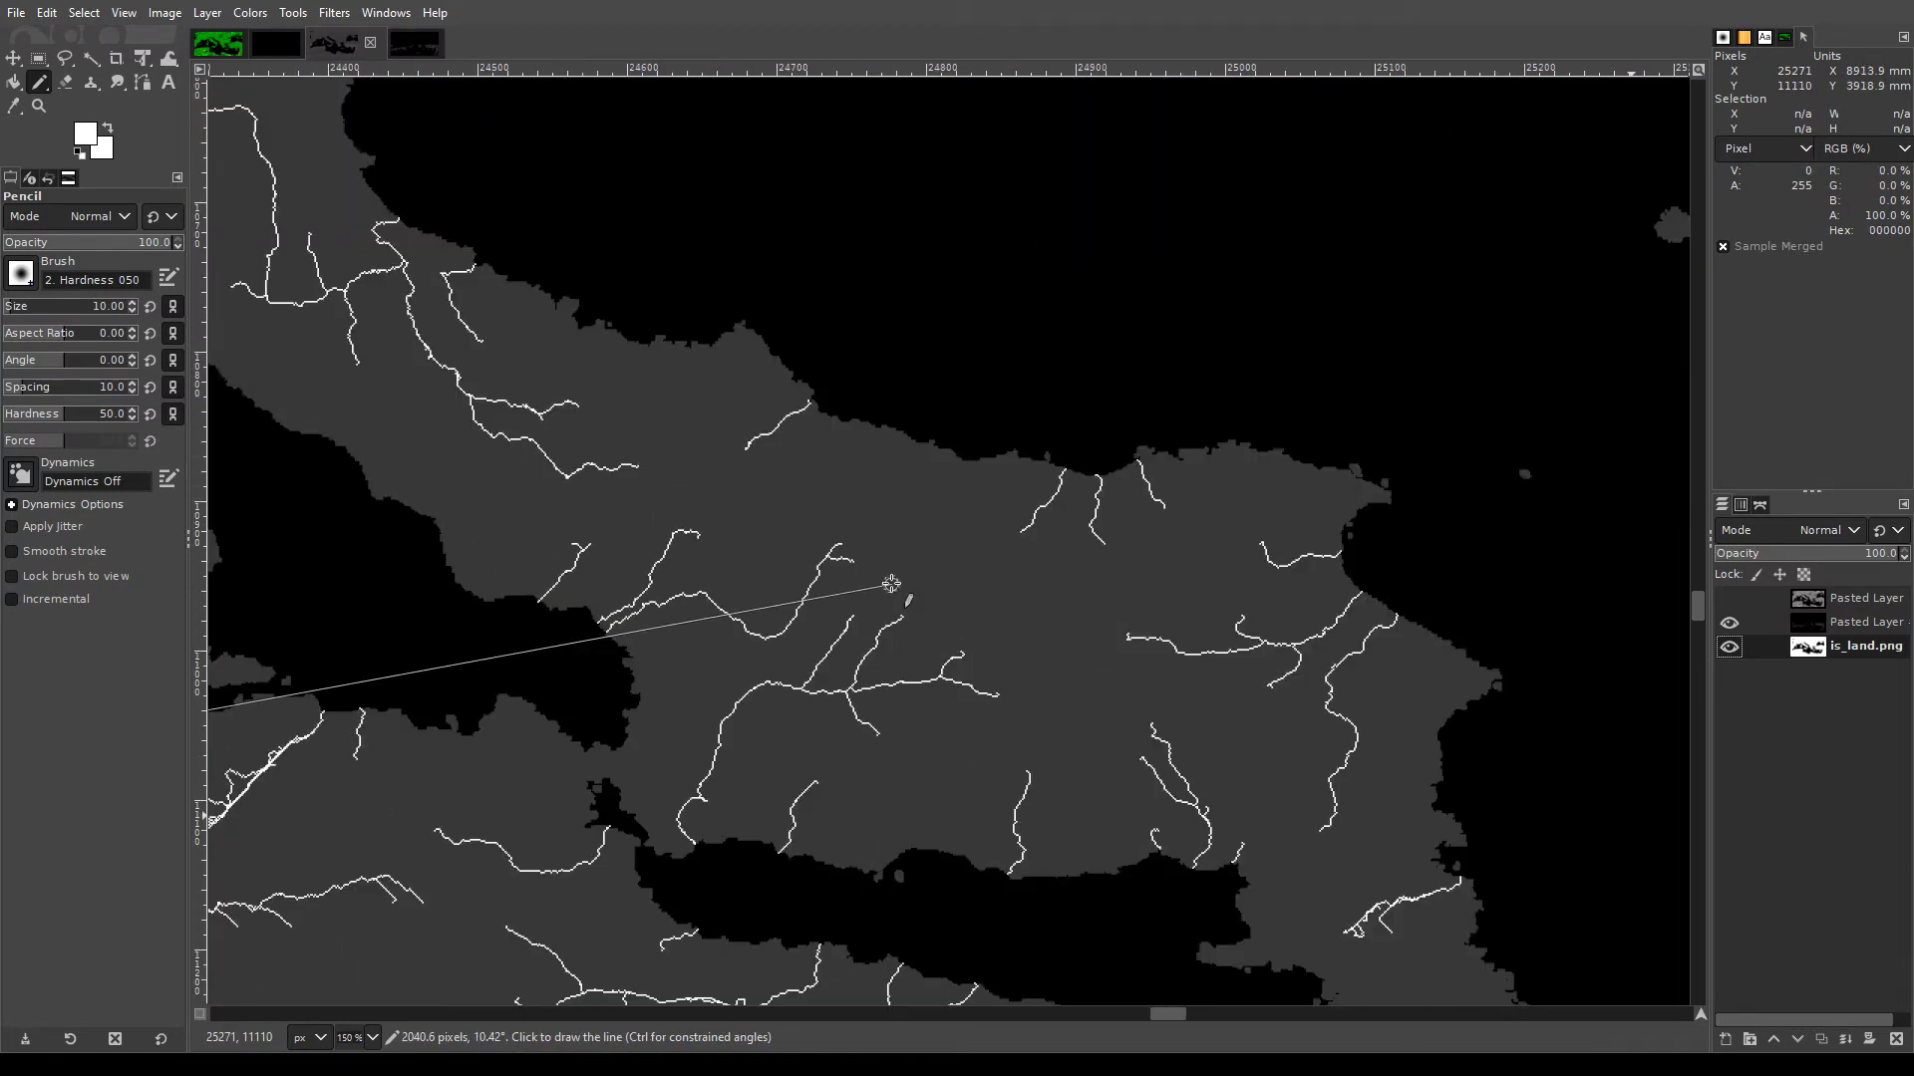
{"action": "scroll", "coordinate": [893, 582], "scroll_direction": "left", "scroll_amount": 5}
{"action": "scroll", "coordinate": [901, 565], "scroll_direction": "up", "scroll_amount": 3}
{"action": "scroll", "coordinate": [903, 561], "scroll_direction": "left", "scroll_amount": 15}
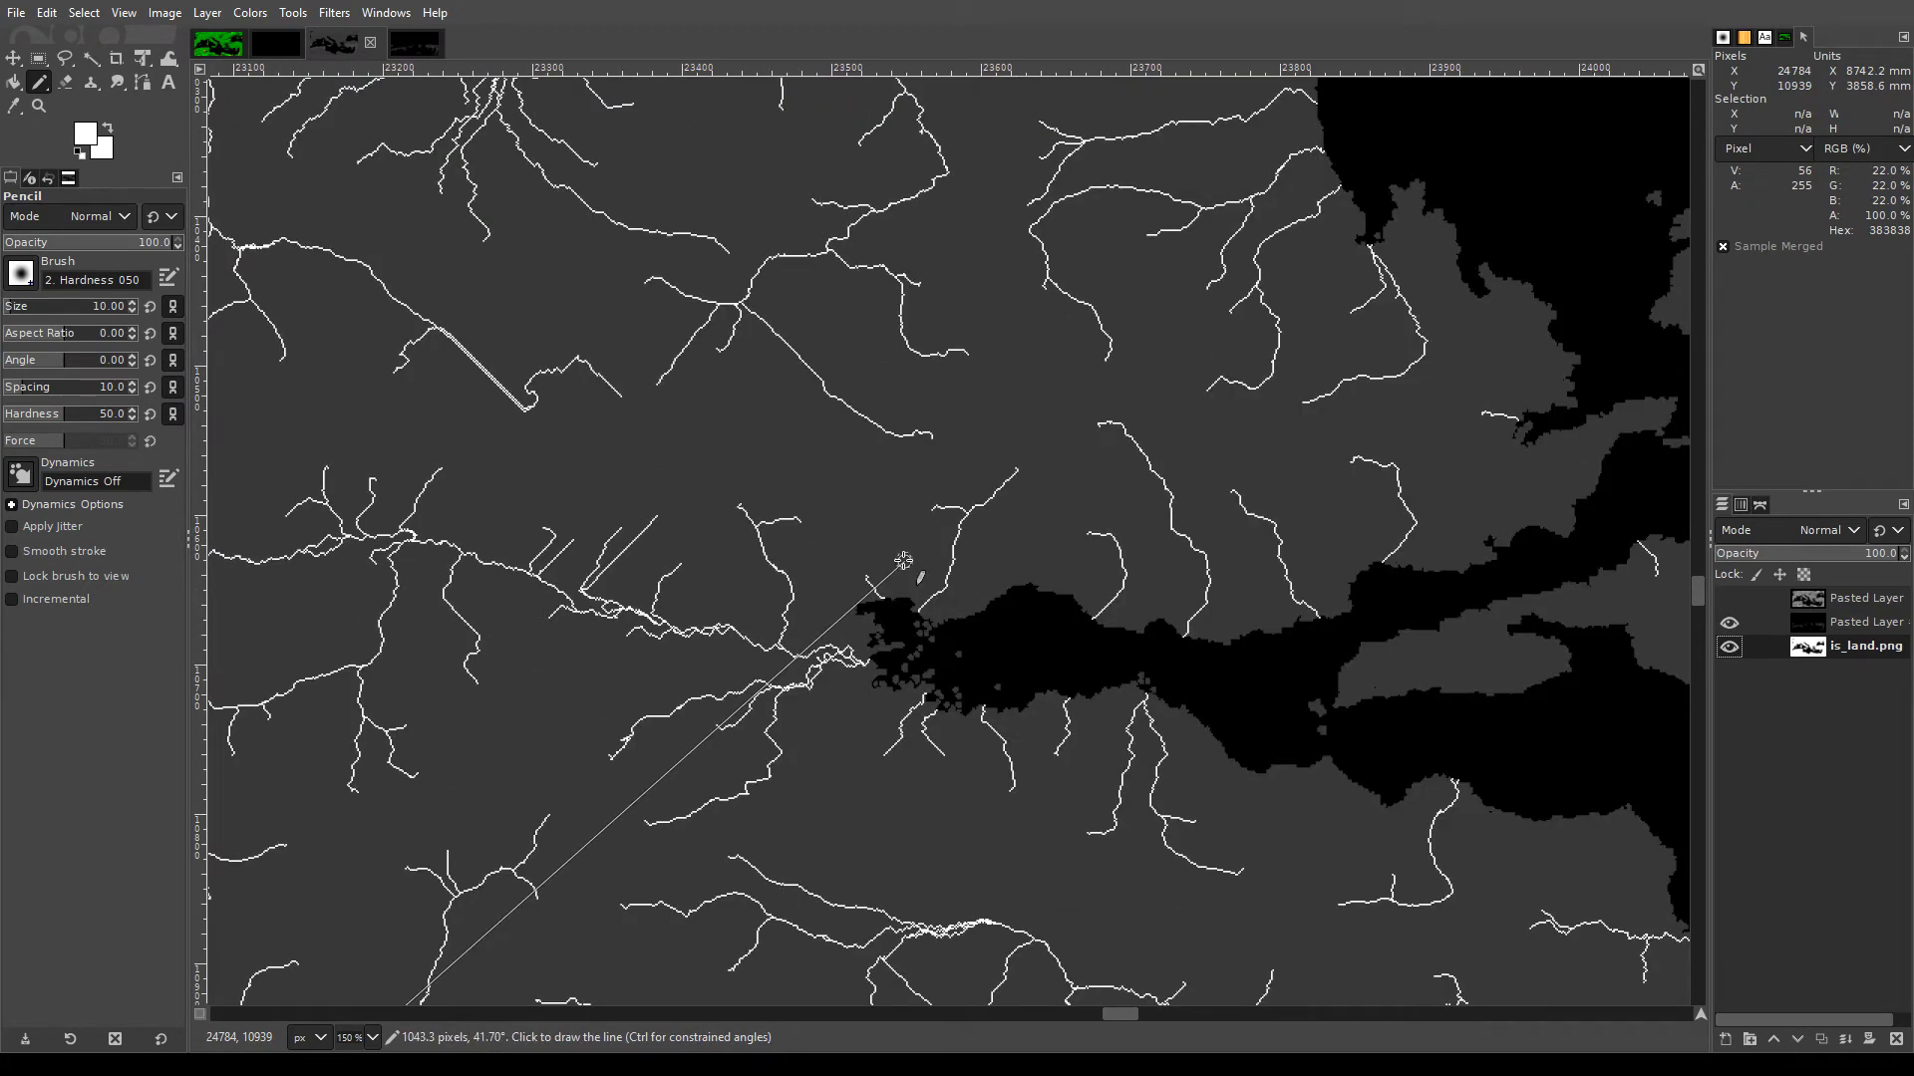
Paint the thin black pixels below the short river's mouth white on is_land.png, at the small inlet south of the Pagasetic Gulf
{"action": "scroll", "coordinate": [1432, 551], "scroll_direction": "up", "scroll_amount": 3}
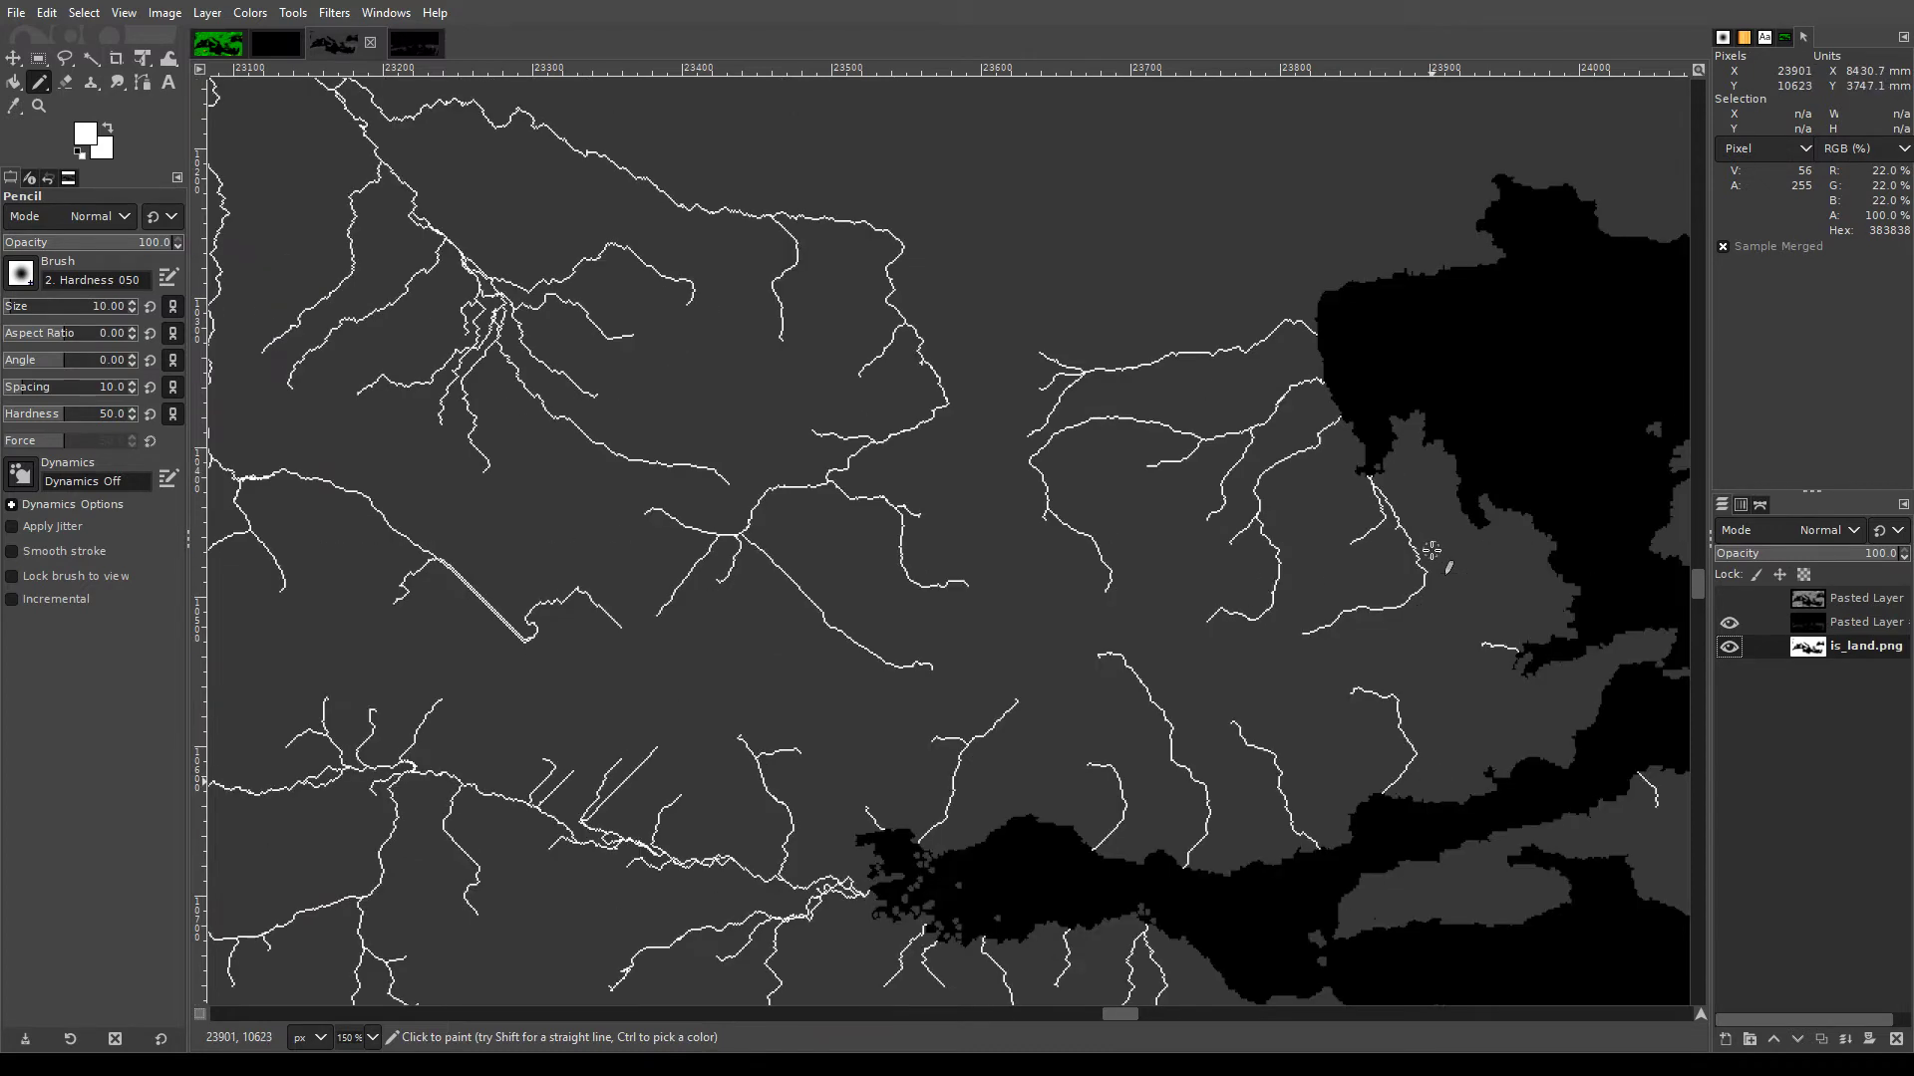
{"action": "scroll", "coordinate": [1213, 555], "scroll_direction": "up", "scroll_amount": 3}
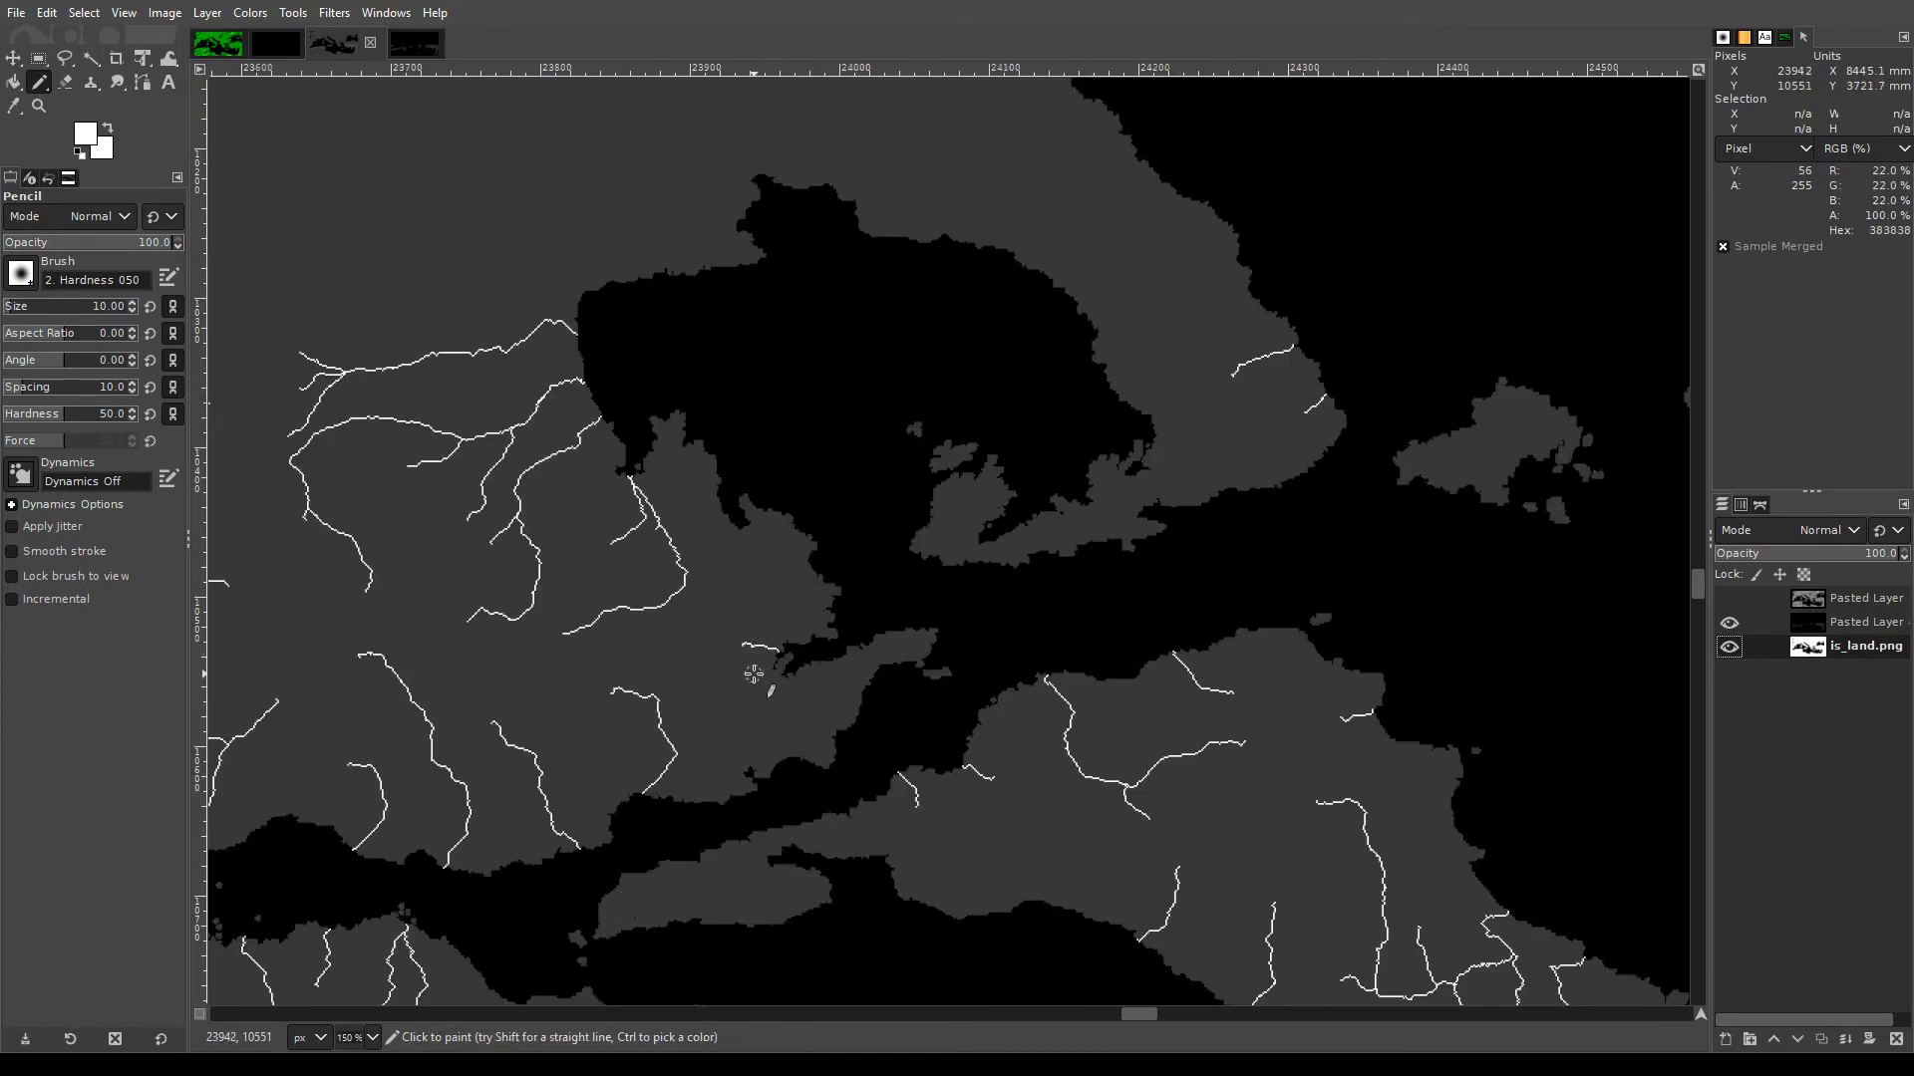
{"action": "scroll", "coordinate": [763, 673], "scroll_direction": "up", "scroll_amount": 1}
{"action": "scroll", "coordinate": [762, 673], "scroll_direction": "up", "scroll_amount": 2}
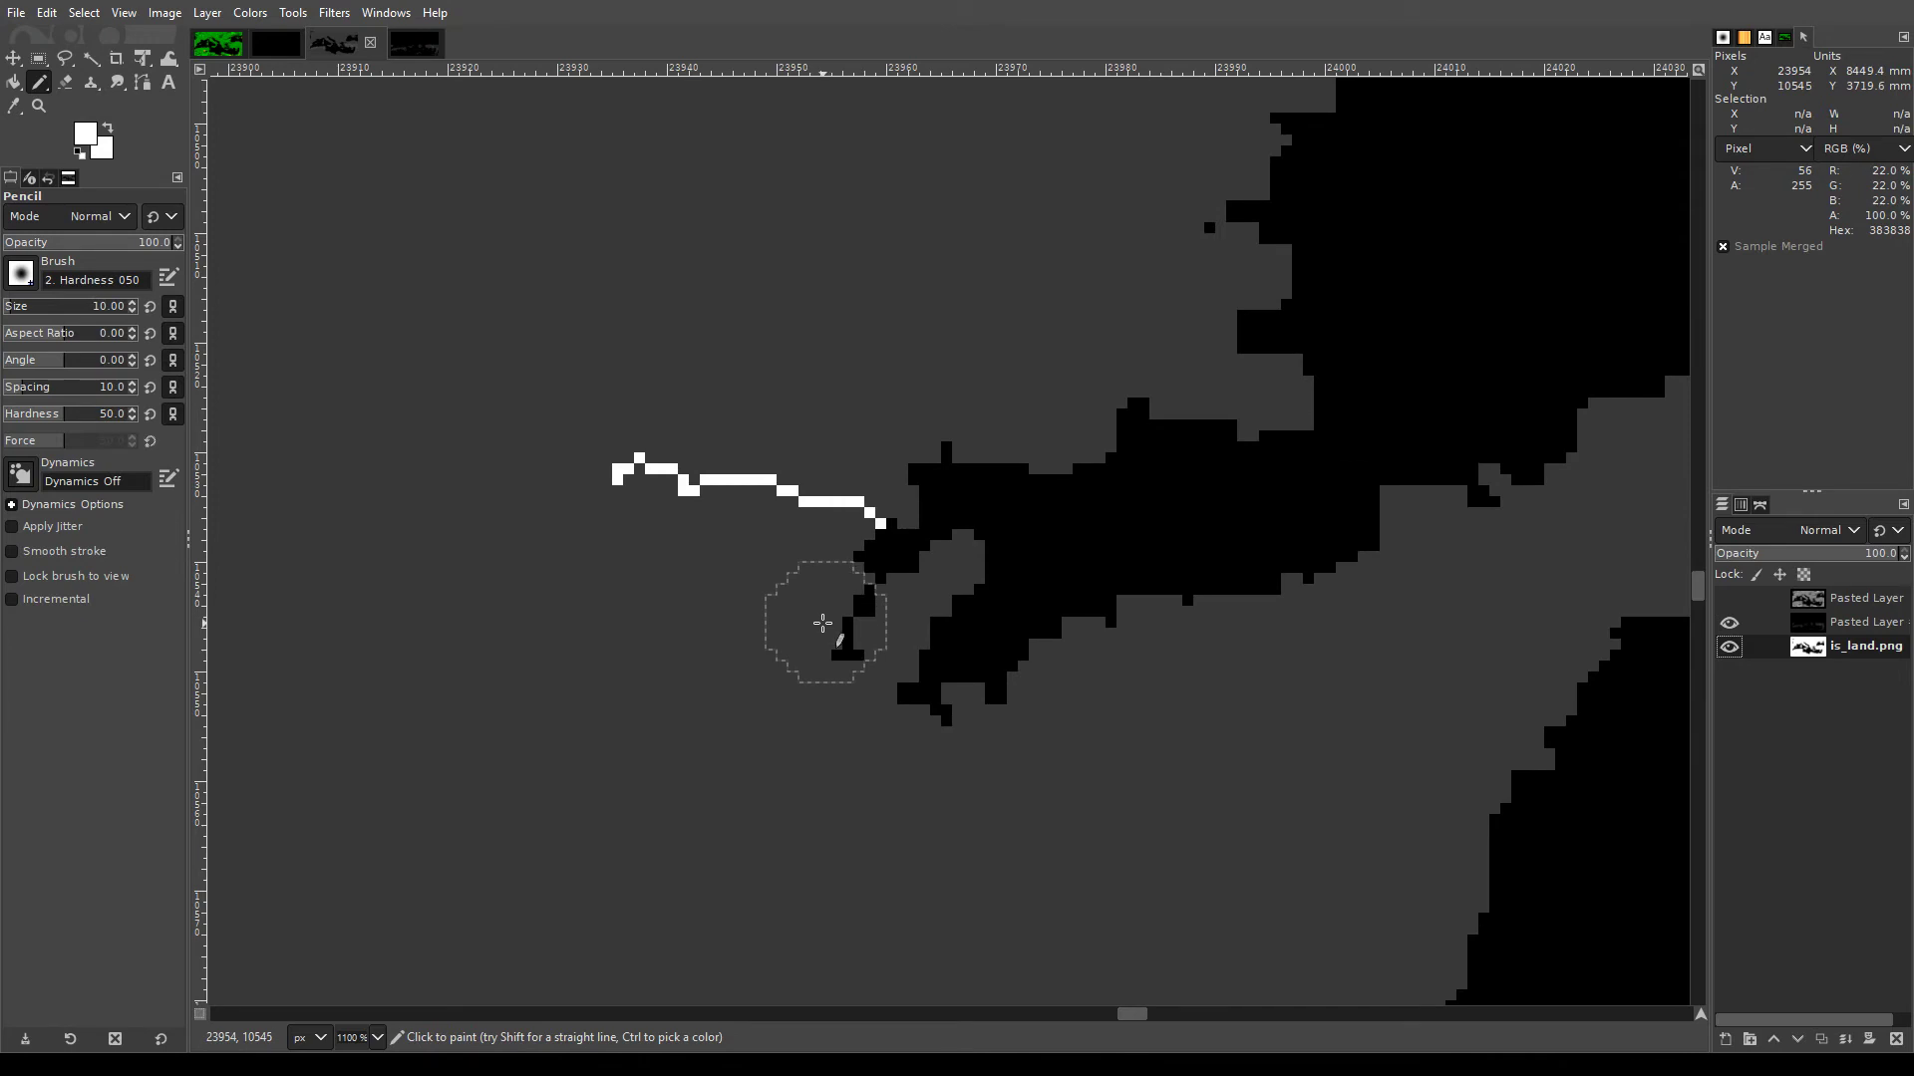
{"action": "key", "text": "ctrl"}
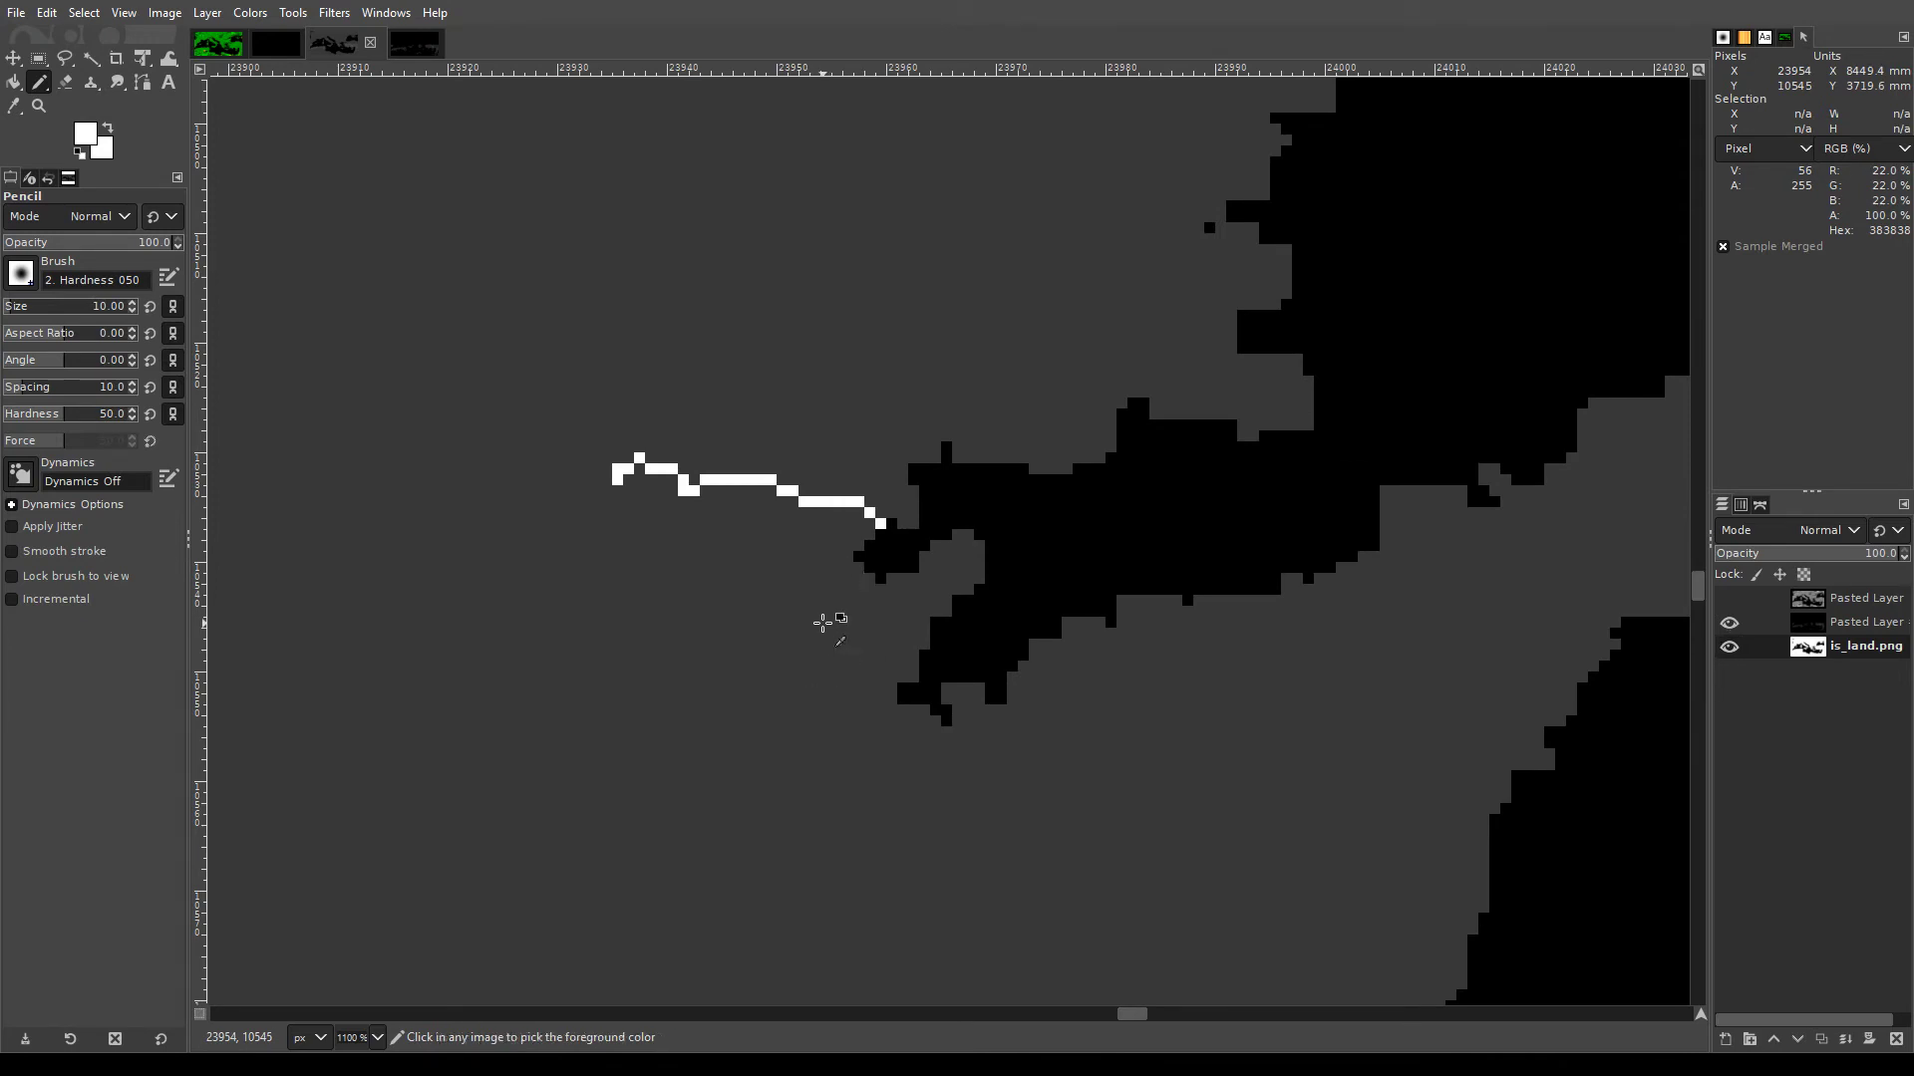
Examine the rivers around the Pagasetic Gulf and northern Euboea, then the coastline north to the northern Aegean
{"action": "scroll", "coordinate": [823, 623], "scroll_direction": "down", "scroll_amount": 6}
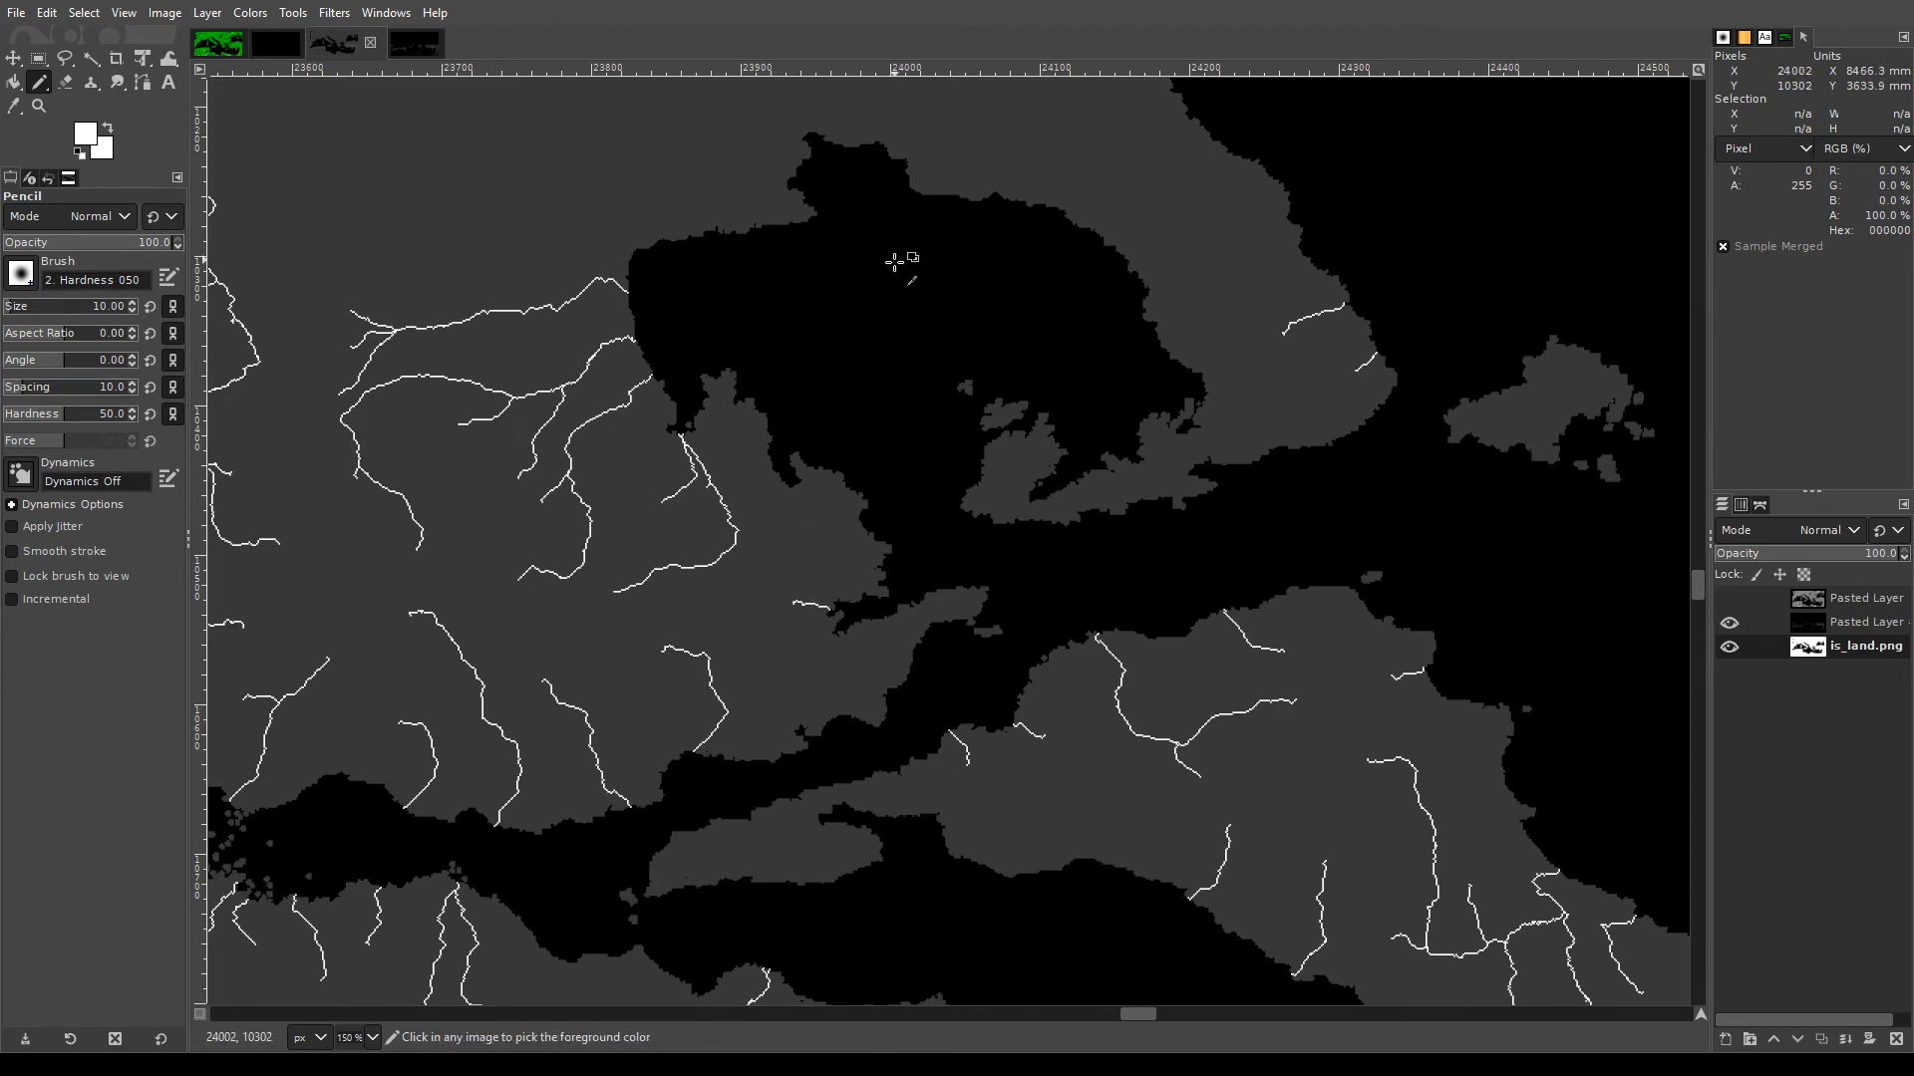
{"action": "scroll", "coordinate": [838, 344], "scroll_direction": "up", "scroll_amount": 1}
{"action": "scroll", "coordinate": [892, 558], "scroll_direction": "down", "scroll_amount": 4}
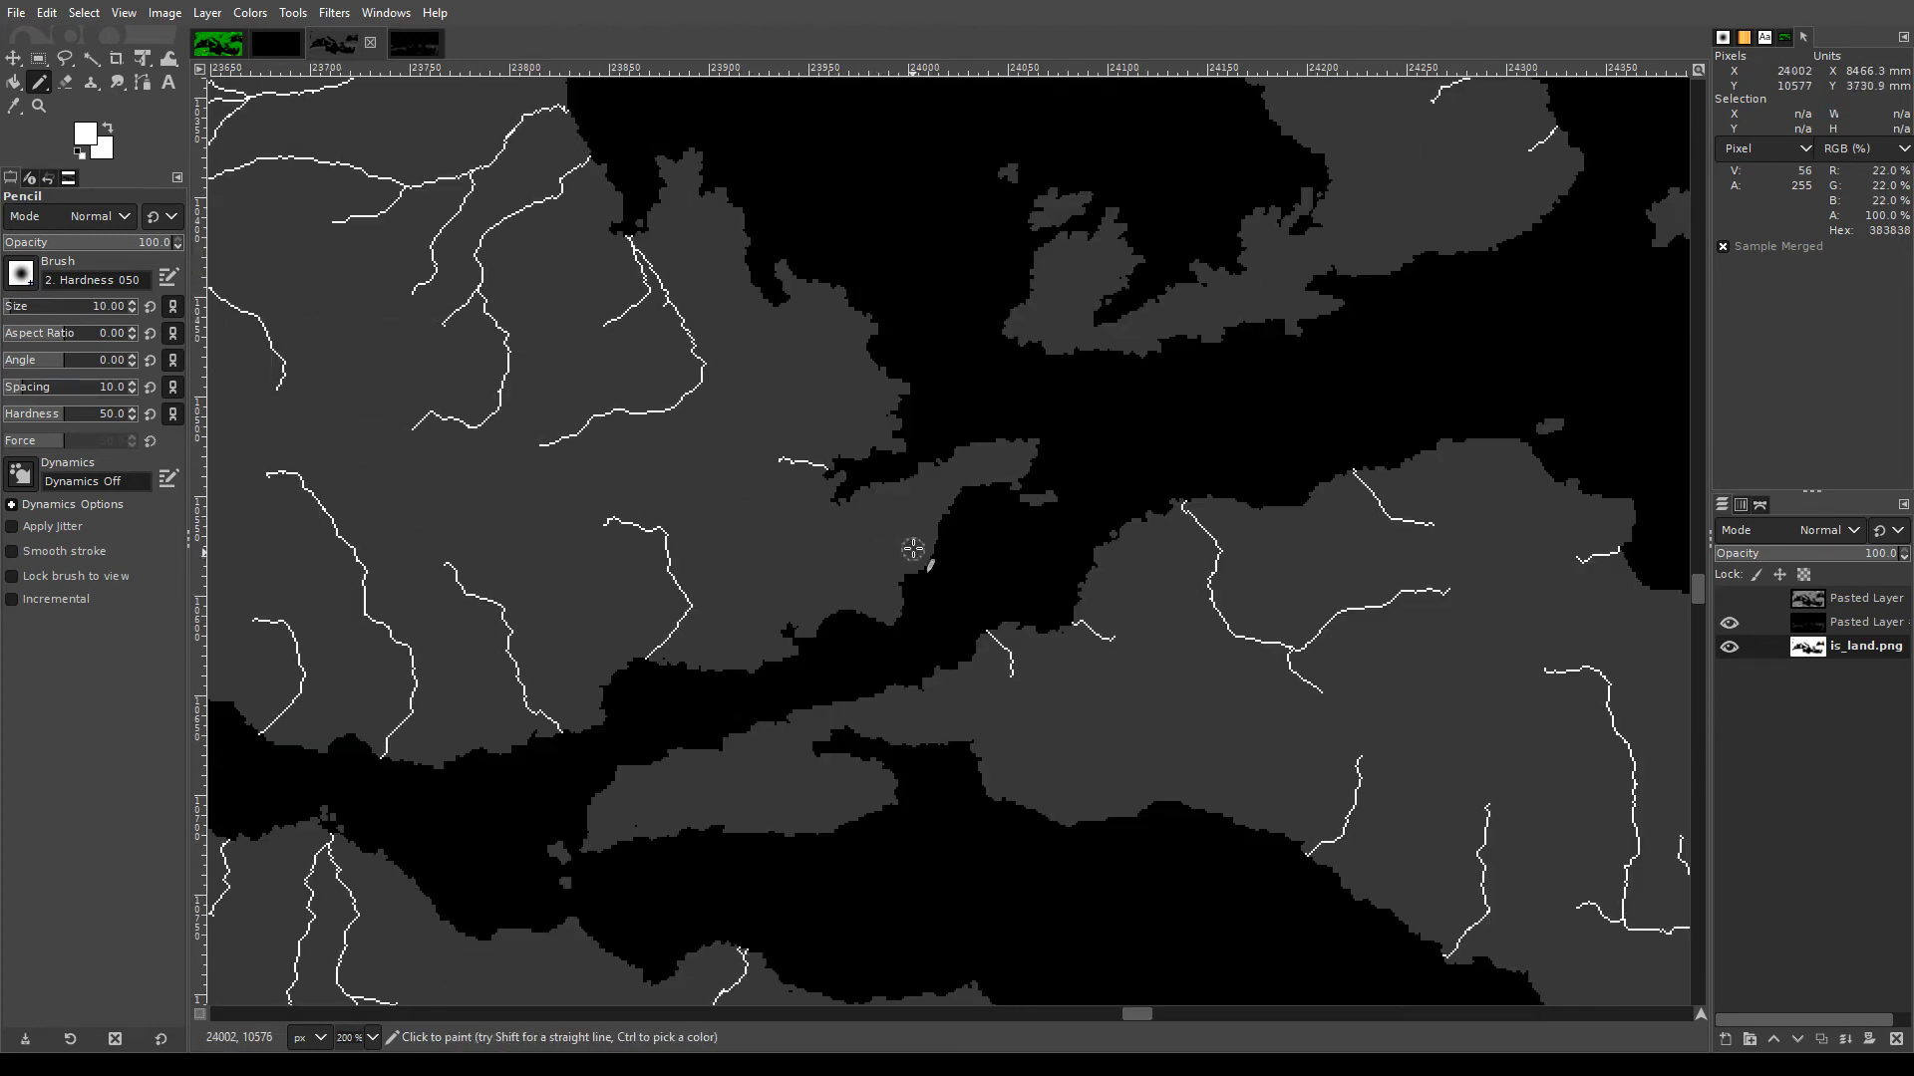
{"action": "scroll", "coordinate": [910, 538], "scroll_direction": "up", "scroll_amount": 8}
{"action": "scroll", "coordinate": [1196, 698], "scroll_direction": "up", "scroll_amount": 3}
{"action": "scroll", "coordinate": [1410, 803], "scroll_direction": "down", "scroll_amount": 2}
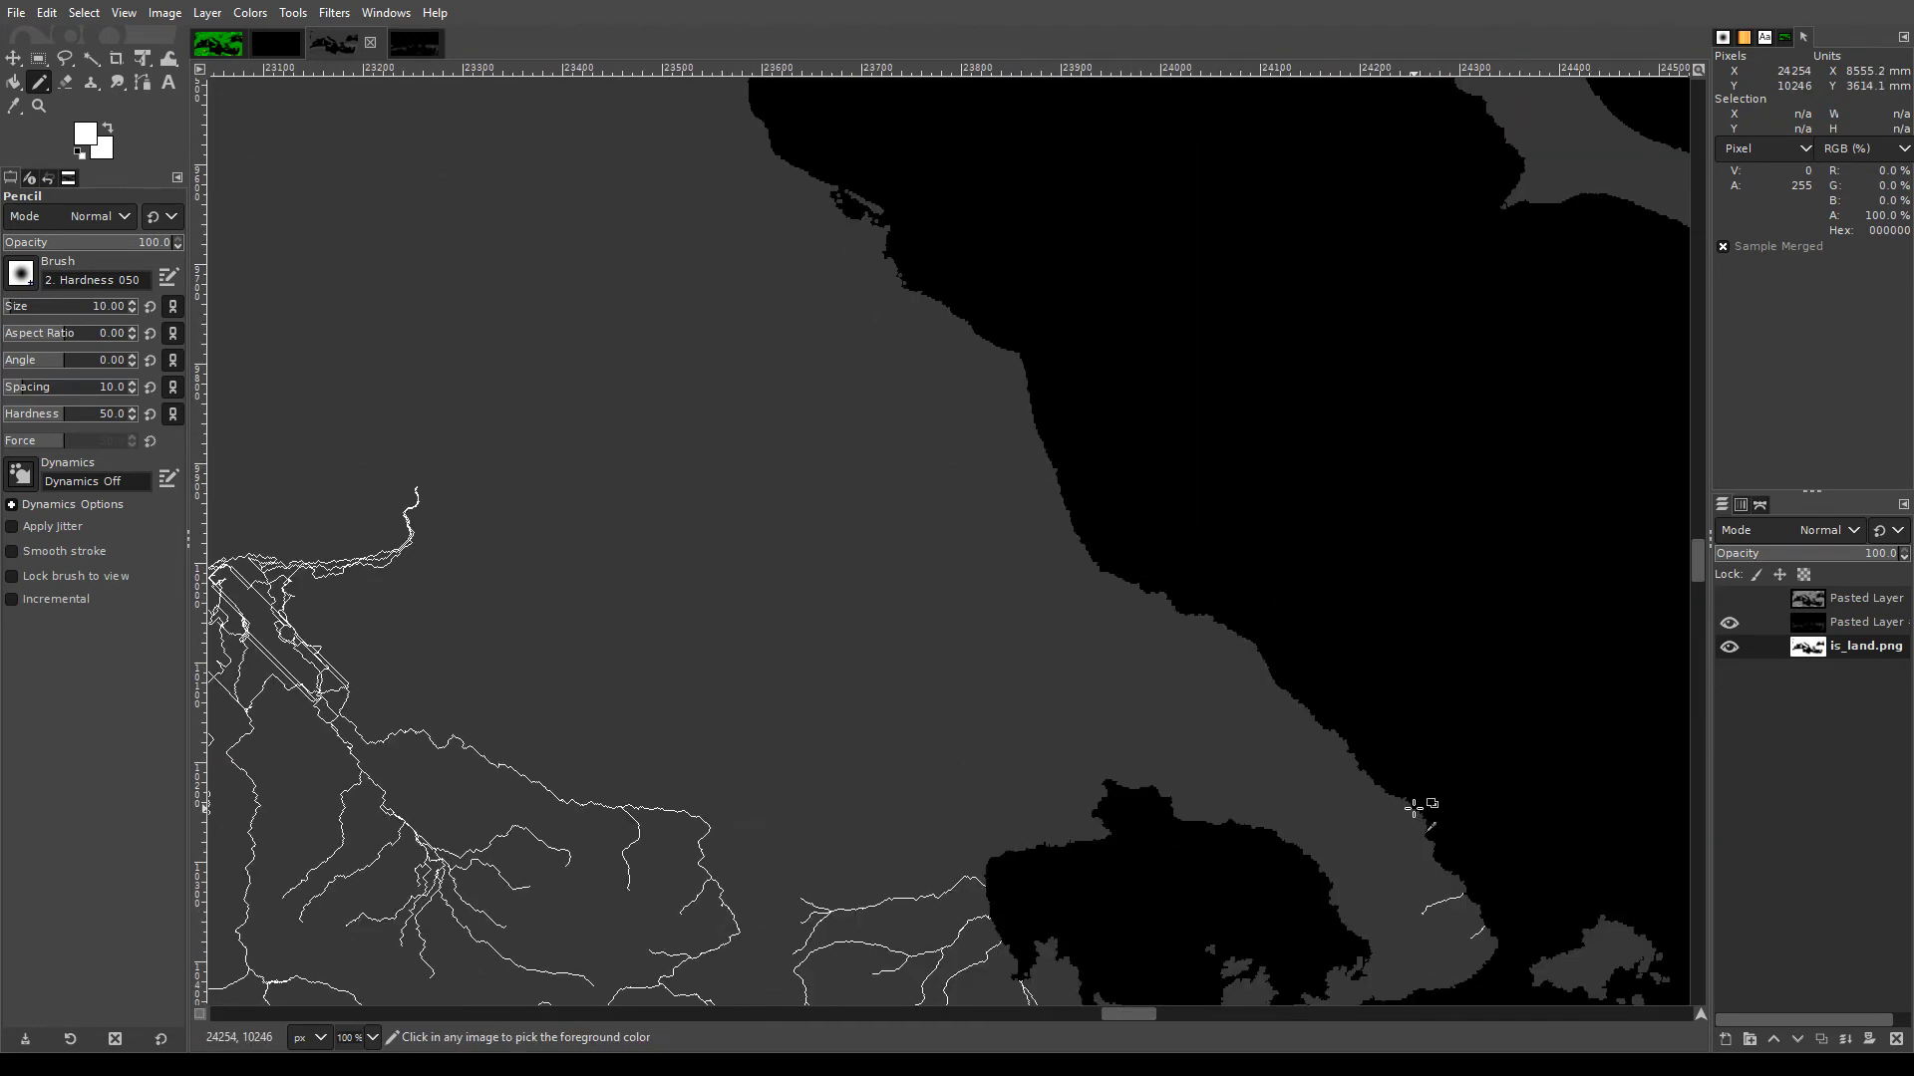
{"action": "scroll", "coordinate": [1376, 838], "scroll_direction": "up", "scroll_amount": 8}
{"action": "scroll", "coordinate": [558, 672], "scroll_direction": "down", "scroll_amount": 4}
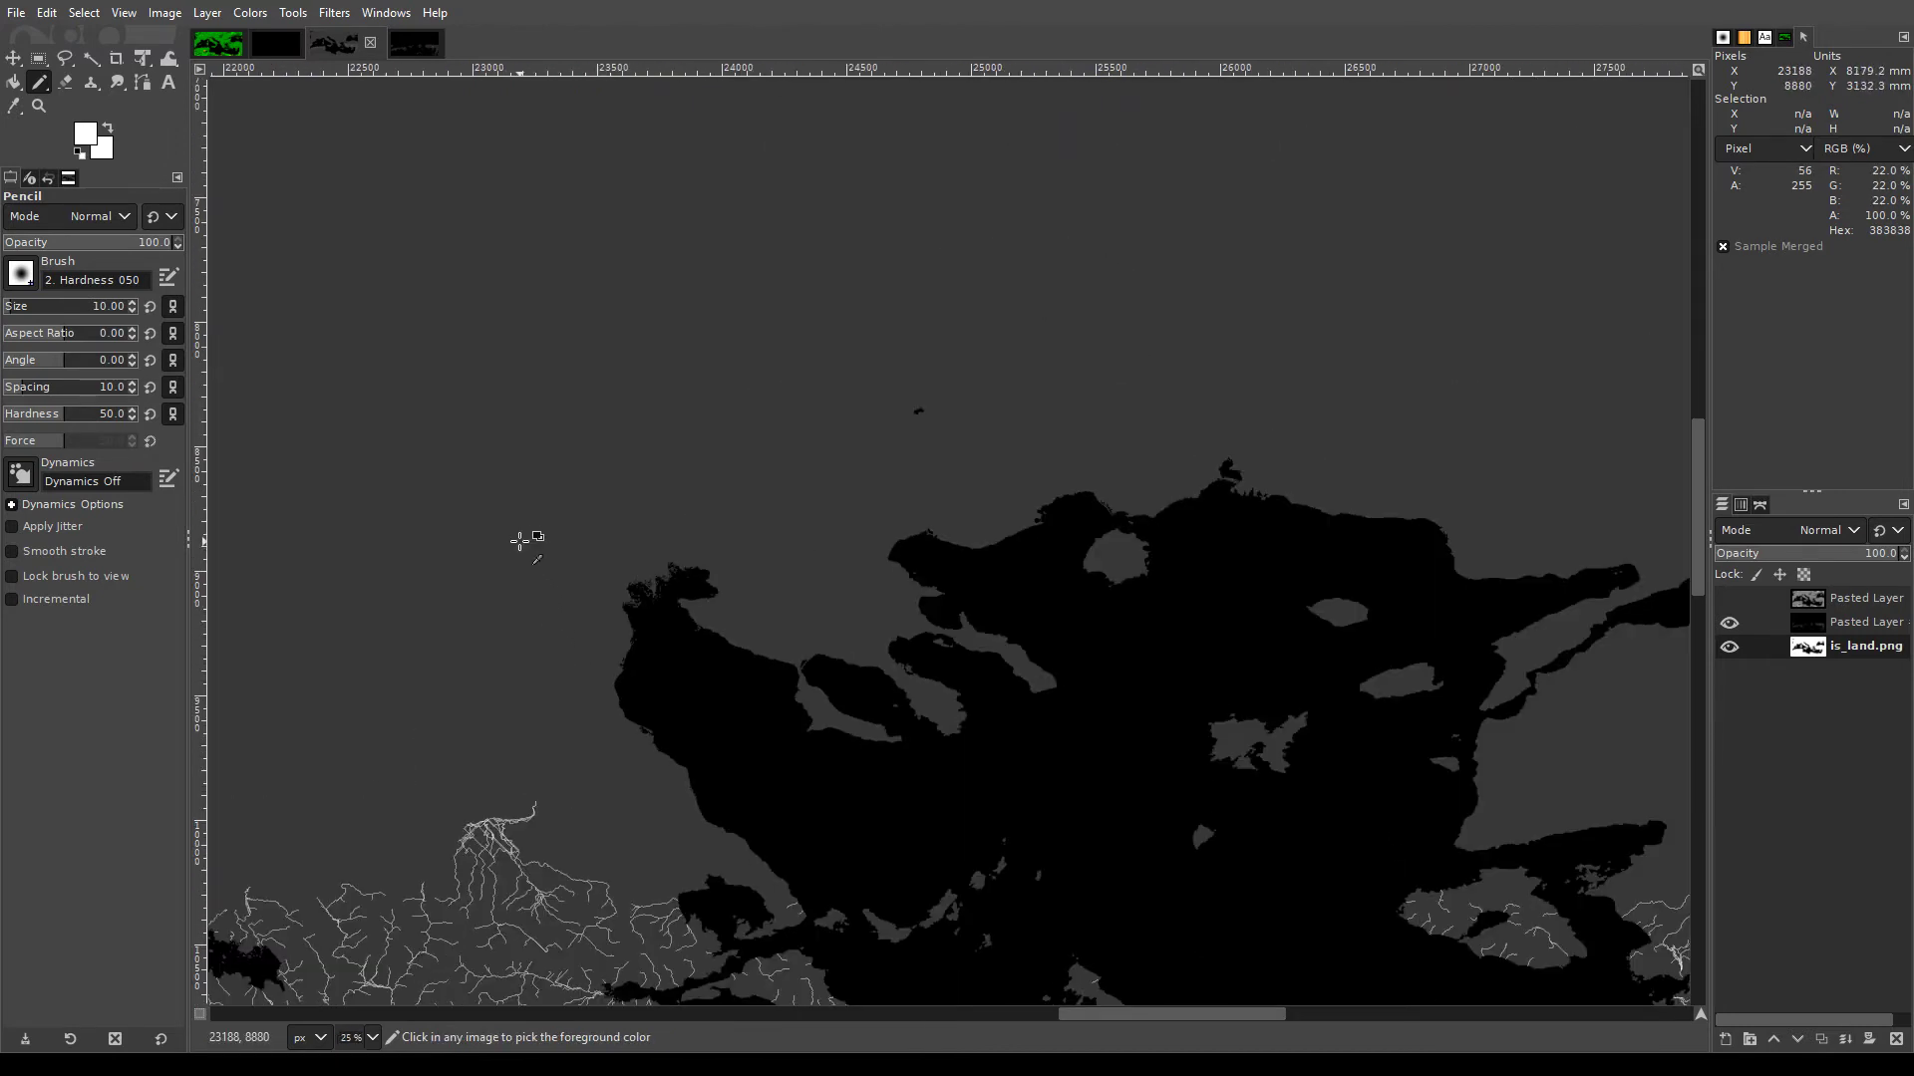
{"action": "scroll", "coordinate": [520, 541], "scroll_direction": "down", "scroll_amount": 1}
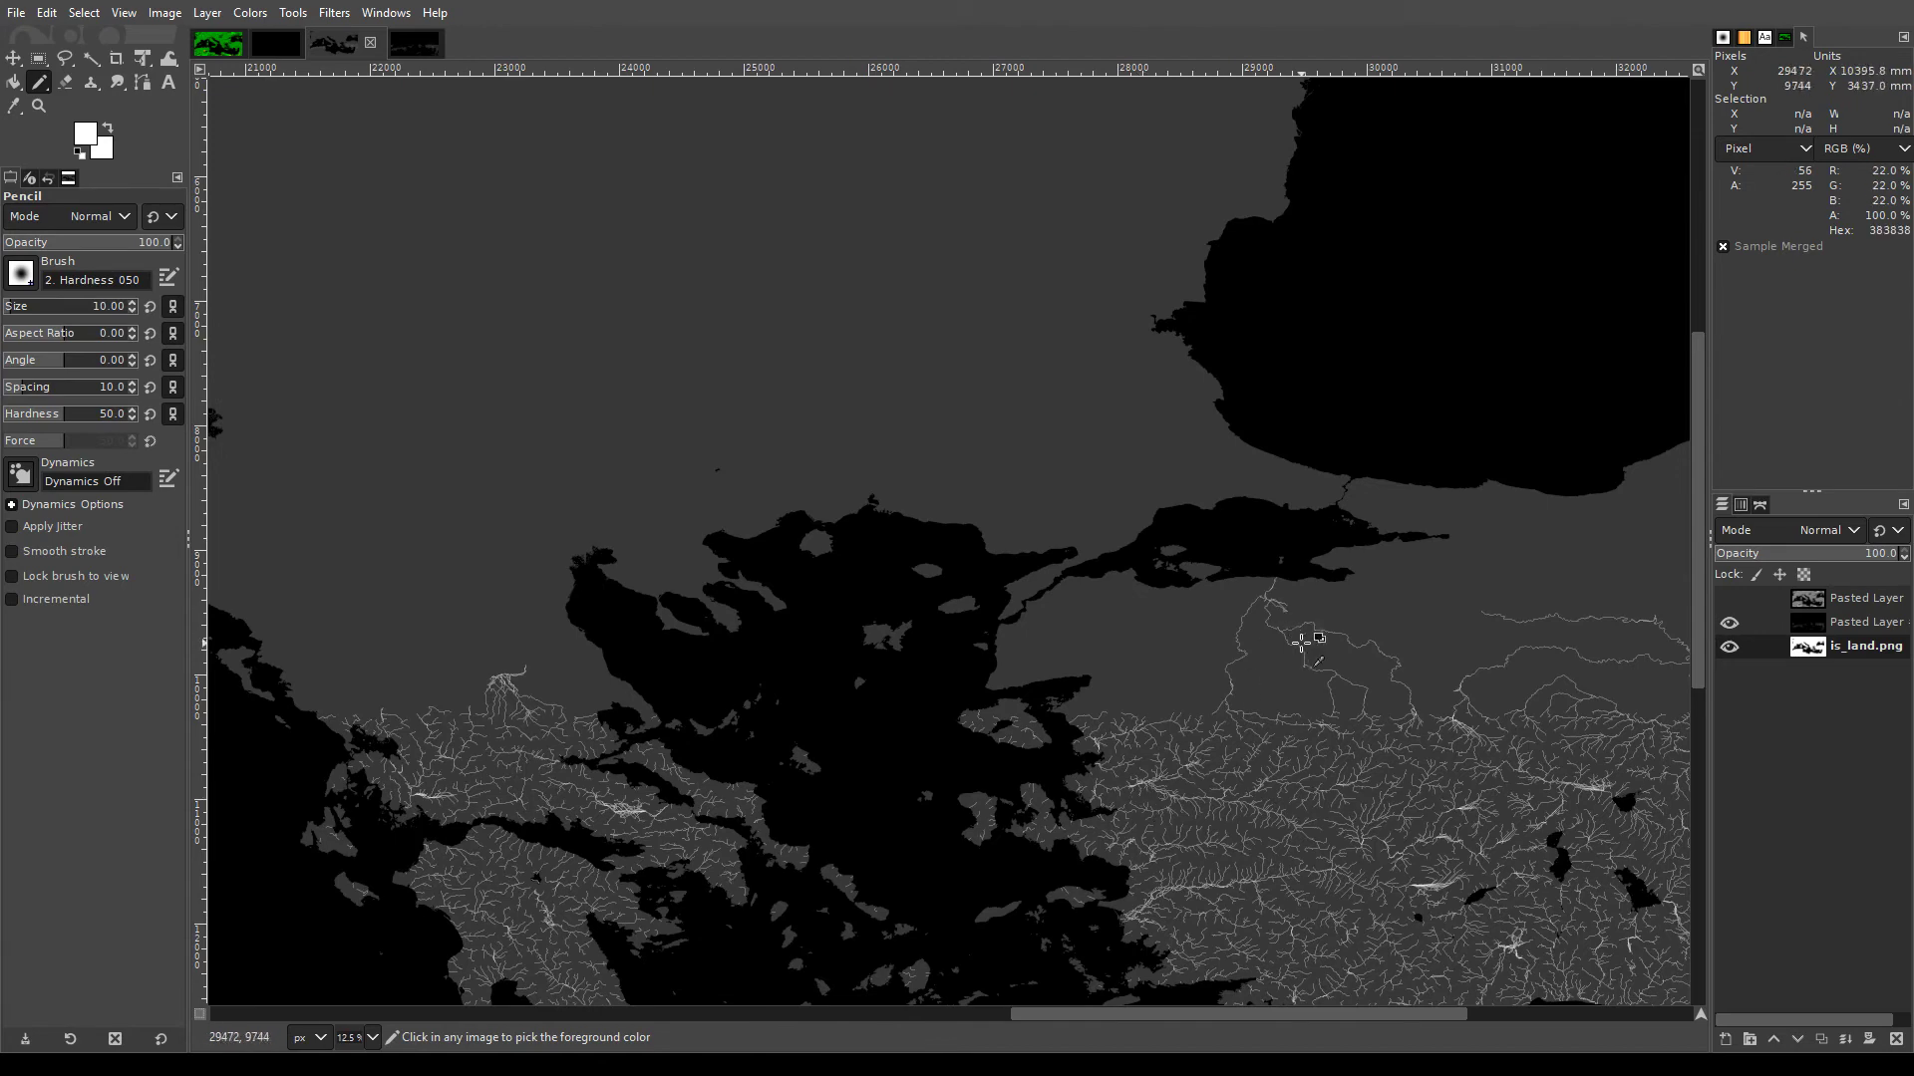
Examine the river mouths on Lesbos, the facing Anatolian coast and the island of Chios
{"action": "scroll", "coordinate": [1294, 638], "scroll_direction": "up", "scroll_amount": 2}
{"action": "scroll", "coordinate": [1101, 675], "scroll_direction": "up", "scroll_amount": 1}
{"action": "scroll", "coordinate": [647, 800], "scroll_direction": "up", "scroll_amount": 4}
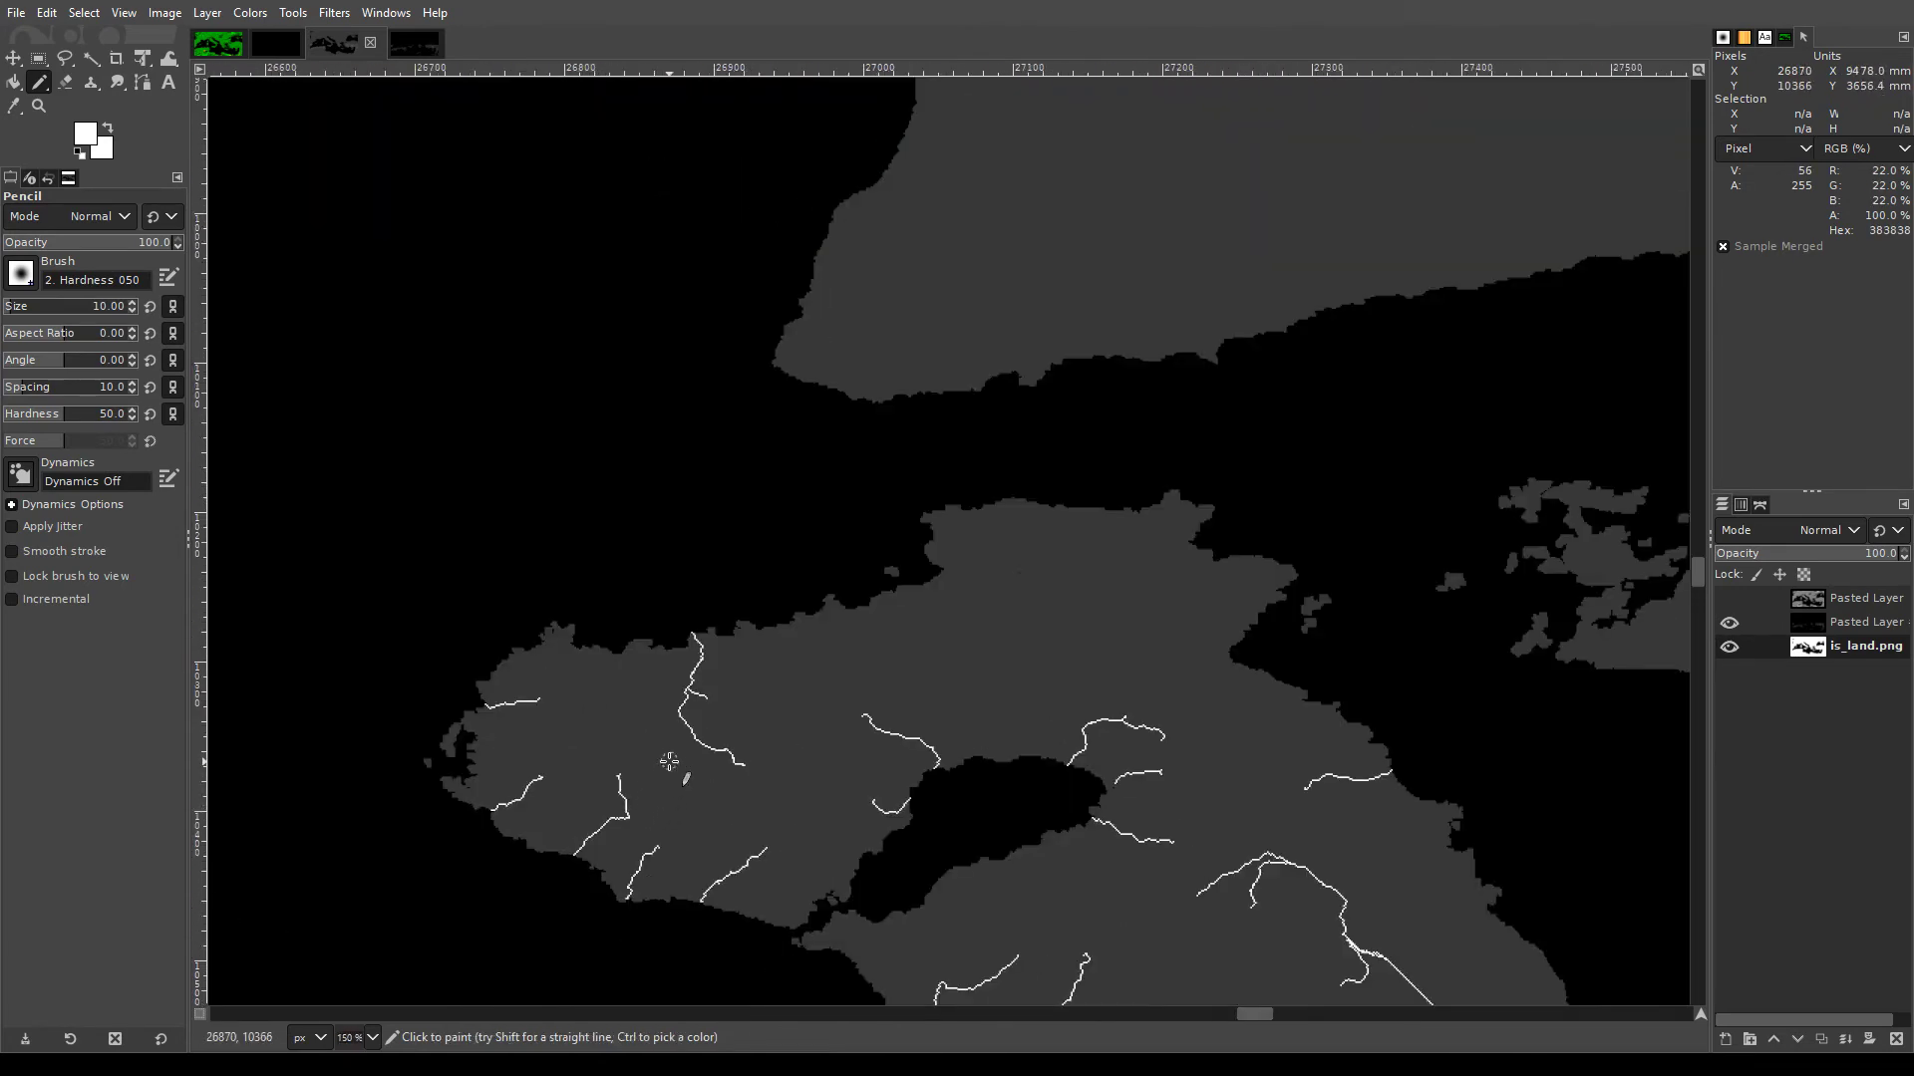
{"action": "scroll", "coordinate": [577, 589], "scroll_direction": "down", "scroll_amount": 4}
{"action": "scroll", "coordinate": [534, 598], "scroll_direction": "up", "scroll_amount": 2}
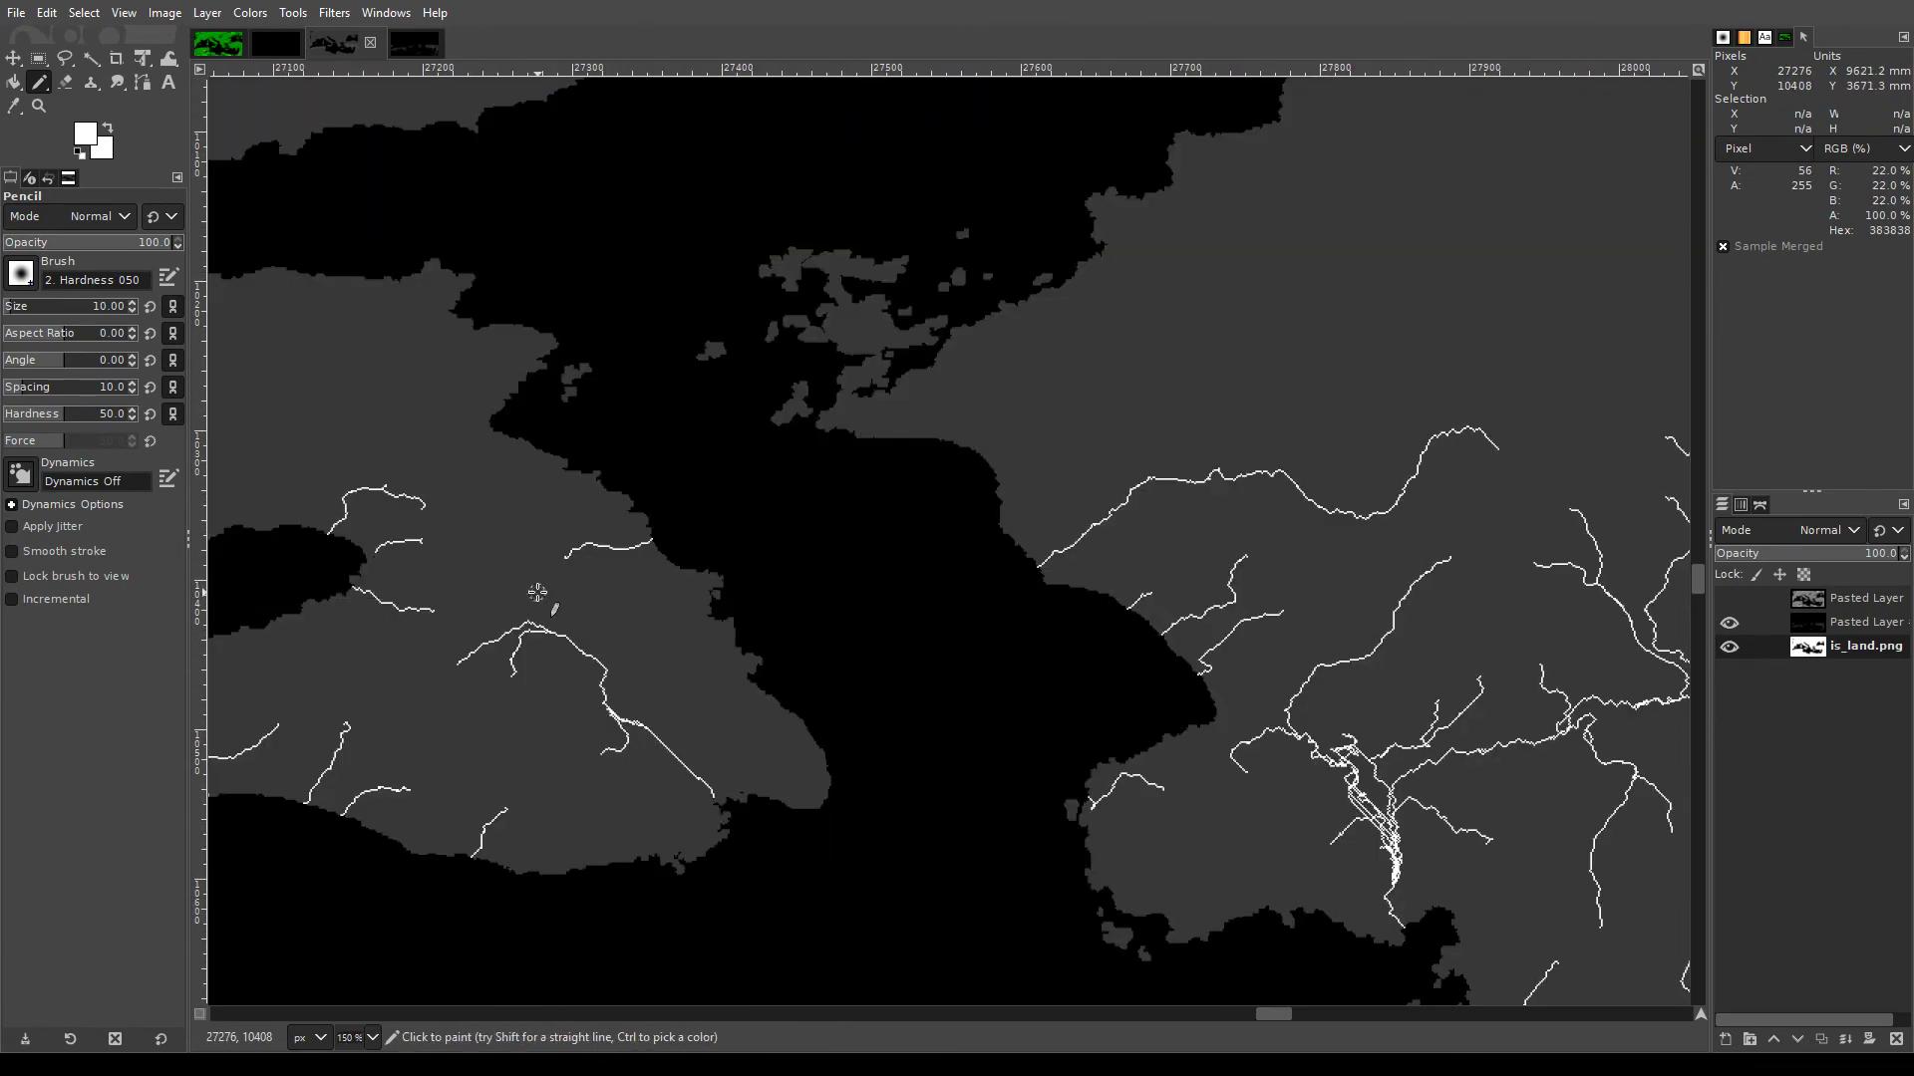
{"action": "scroll", "coordinate": [997, 455], "scroll_direction": "up", "scroll_amount": 2}
{"action": "scroll", "coordinate": [997, 456], "scroll_direction": "down", "scroll_amount": 2}
{"action": "scroll", "coordinate": [835, 661], "scroll_direction": "up", "scroll_amount": 1}
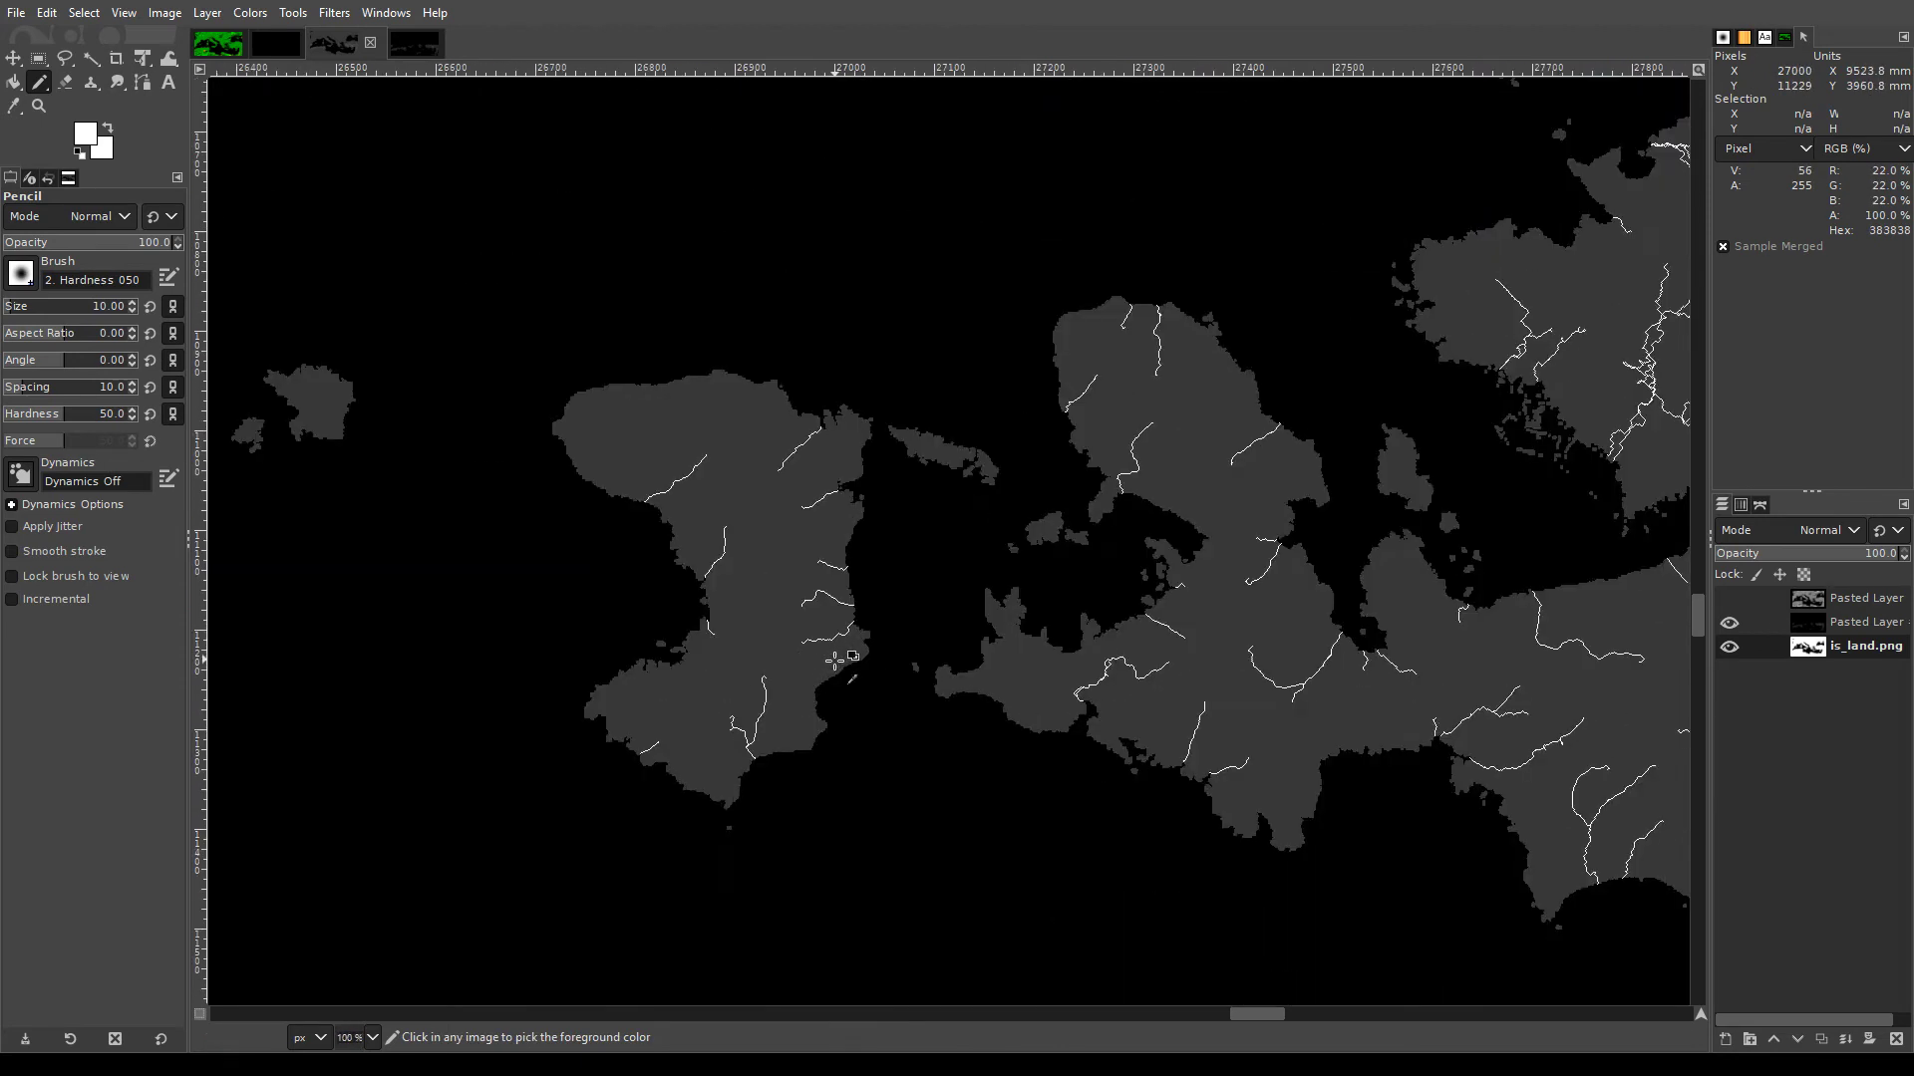
{"action": "scroll", "coordinate": [934, 665], "scroll_direction": "up", "scroll_amount": 1}
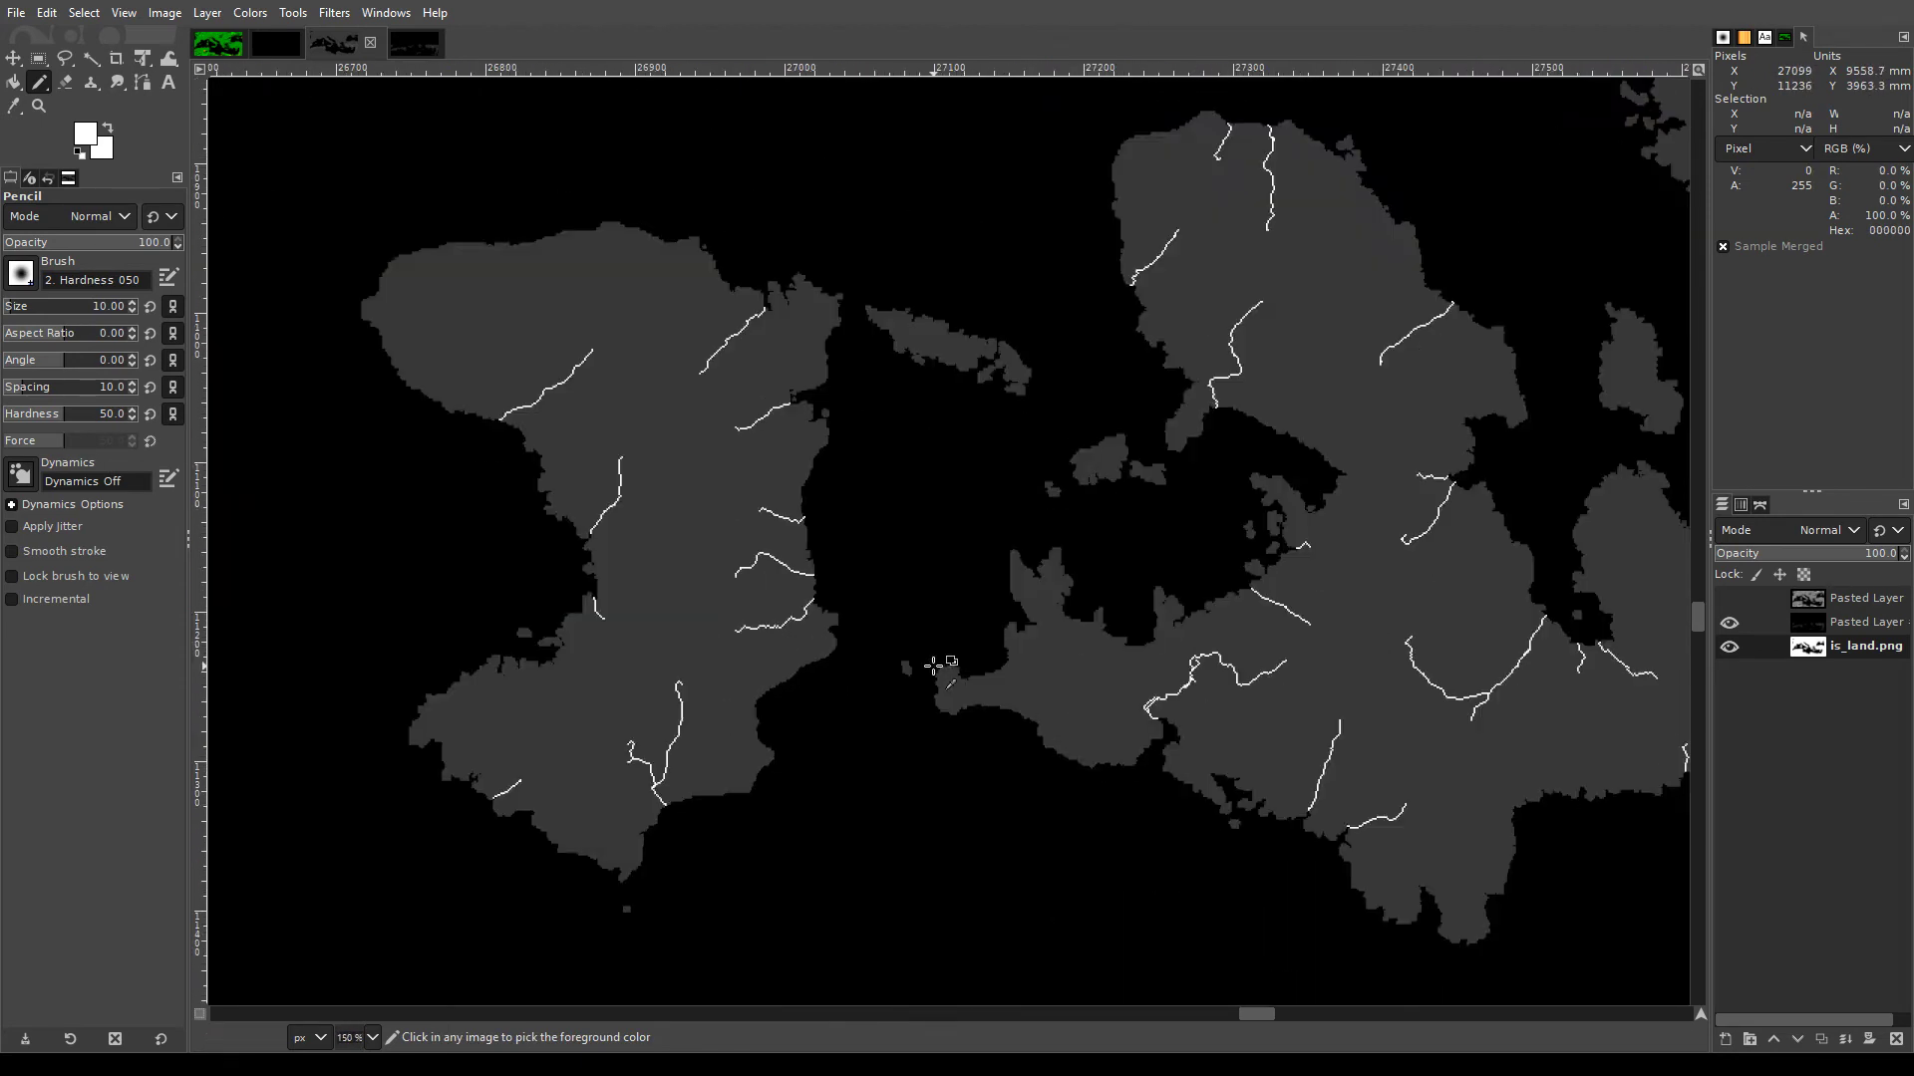
Check the river mouths on Chios and paint the mask white at the end of the river on the western coast
{"action": "scroll", "coordinate": [934, 665], "scroll_direction": "up", "scroll_amount": 5}
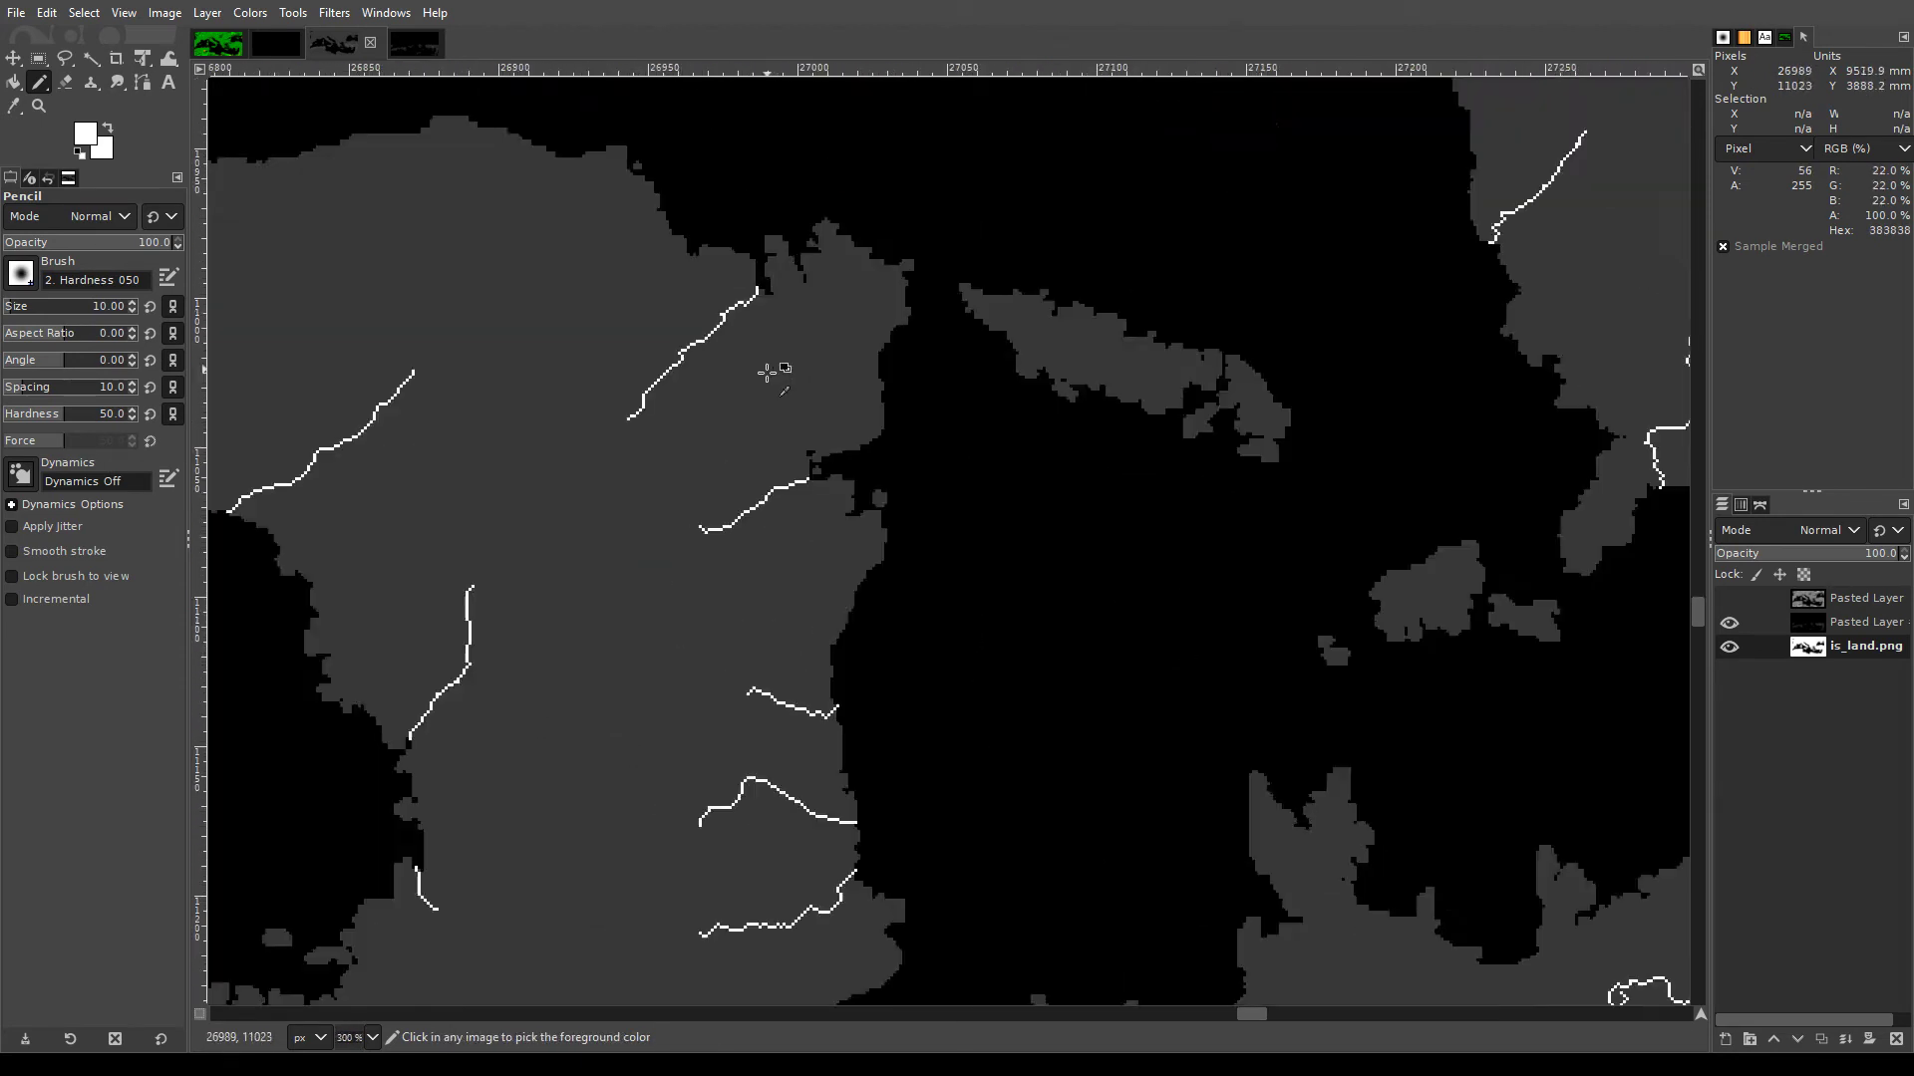
{"action": "scroll", "coordinate": [945, 299], "scroll_direction": "down", "scroll_amount": 5}
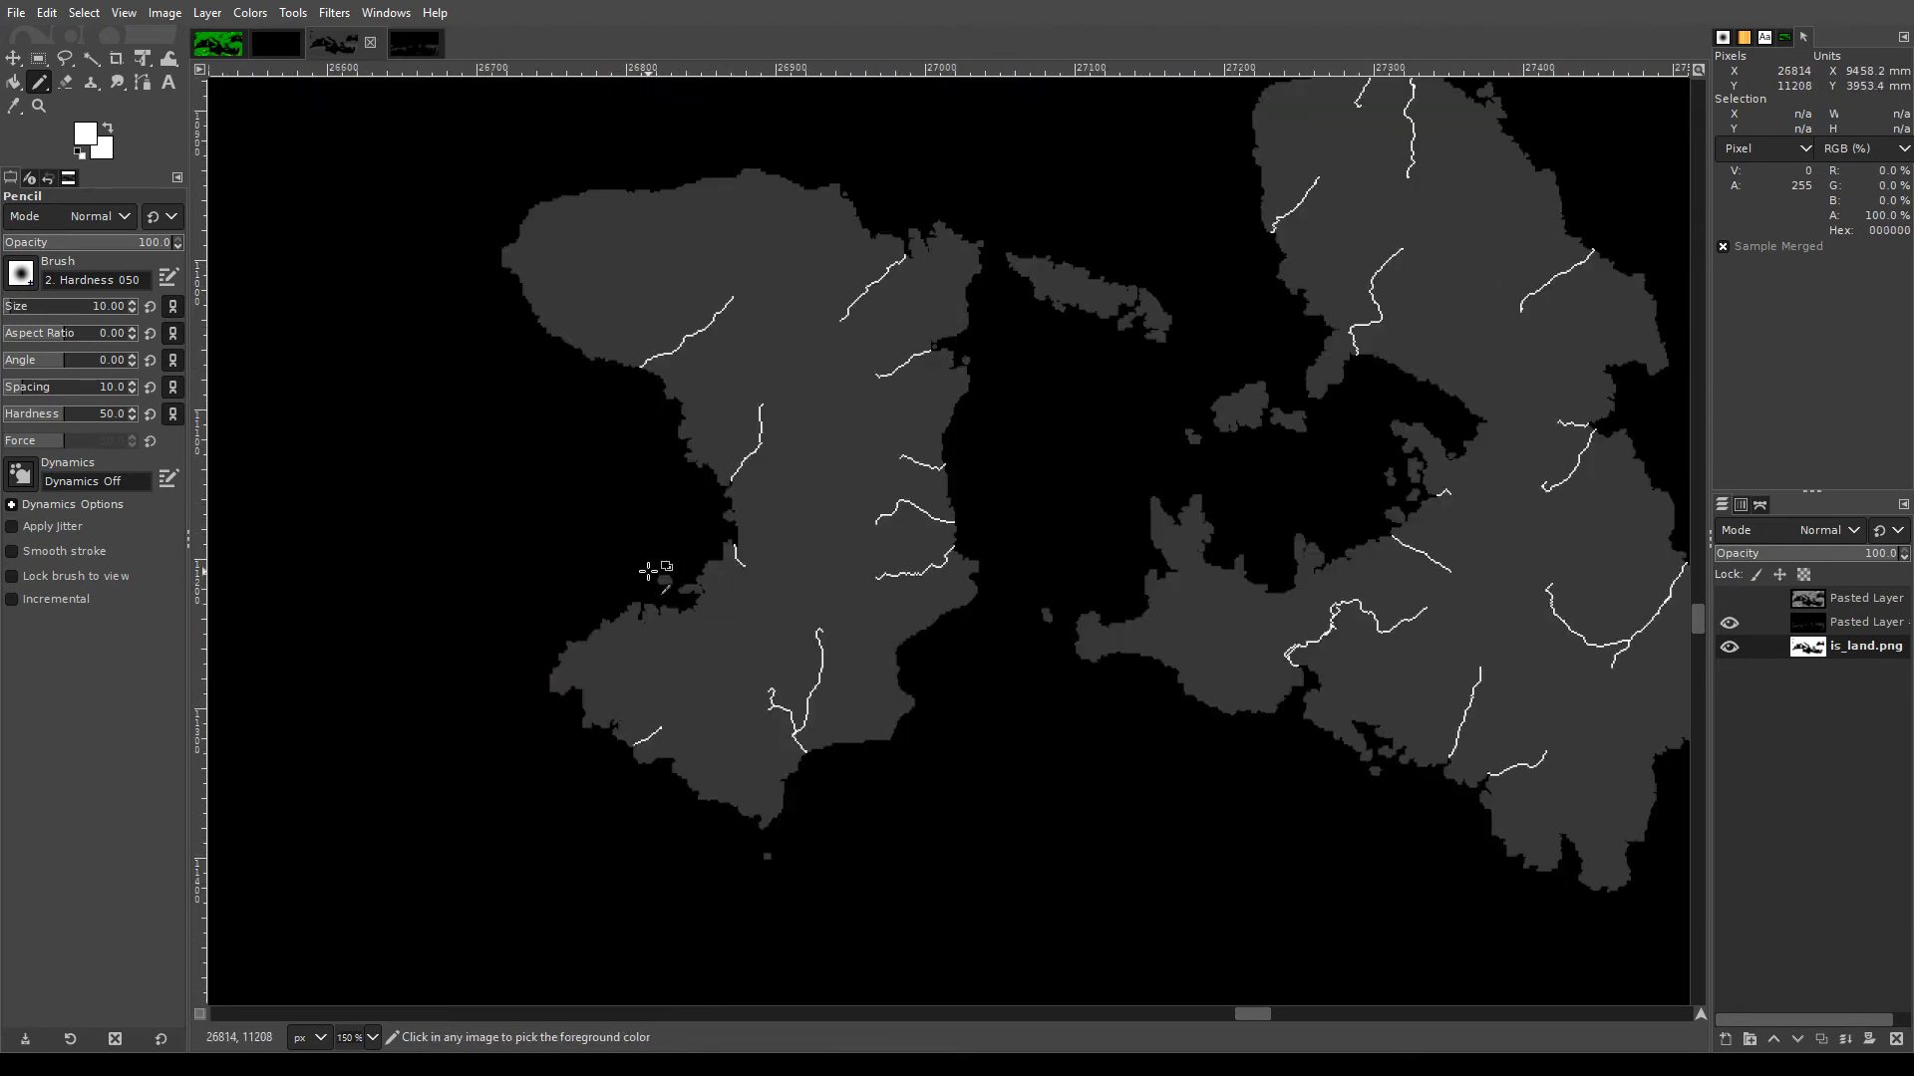
{"action": "scroll", "coordinate": [677, 568], "scroll_direction": "up", "scroll_amount": 6}
{"action": "left_click_drag", "start_coordinate": [730, 561], "coordinate": [717, 561]}
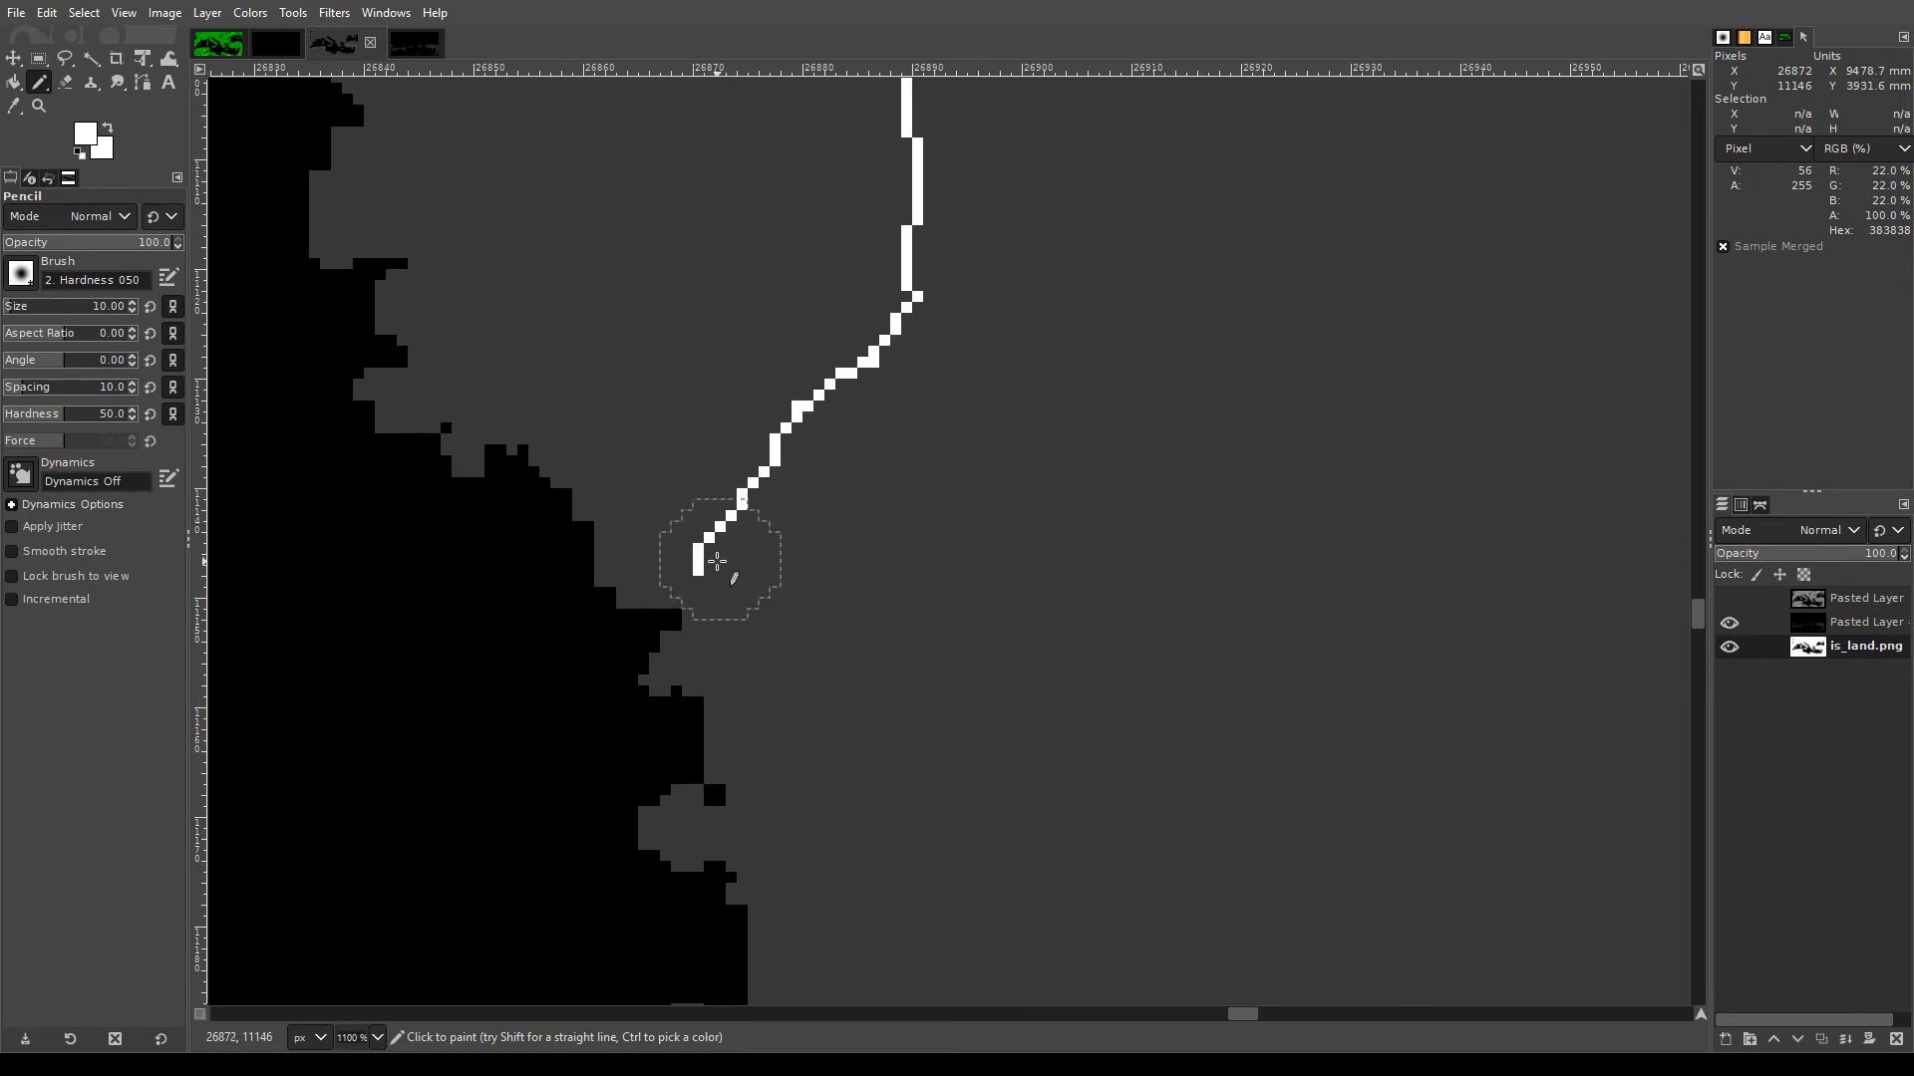
{"action": "scroll", "coordinate": [735, 369], "scroll_direction": "down", "scroll_amount": 6}
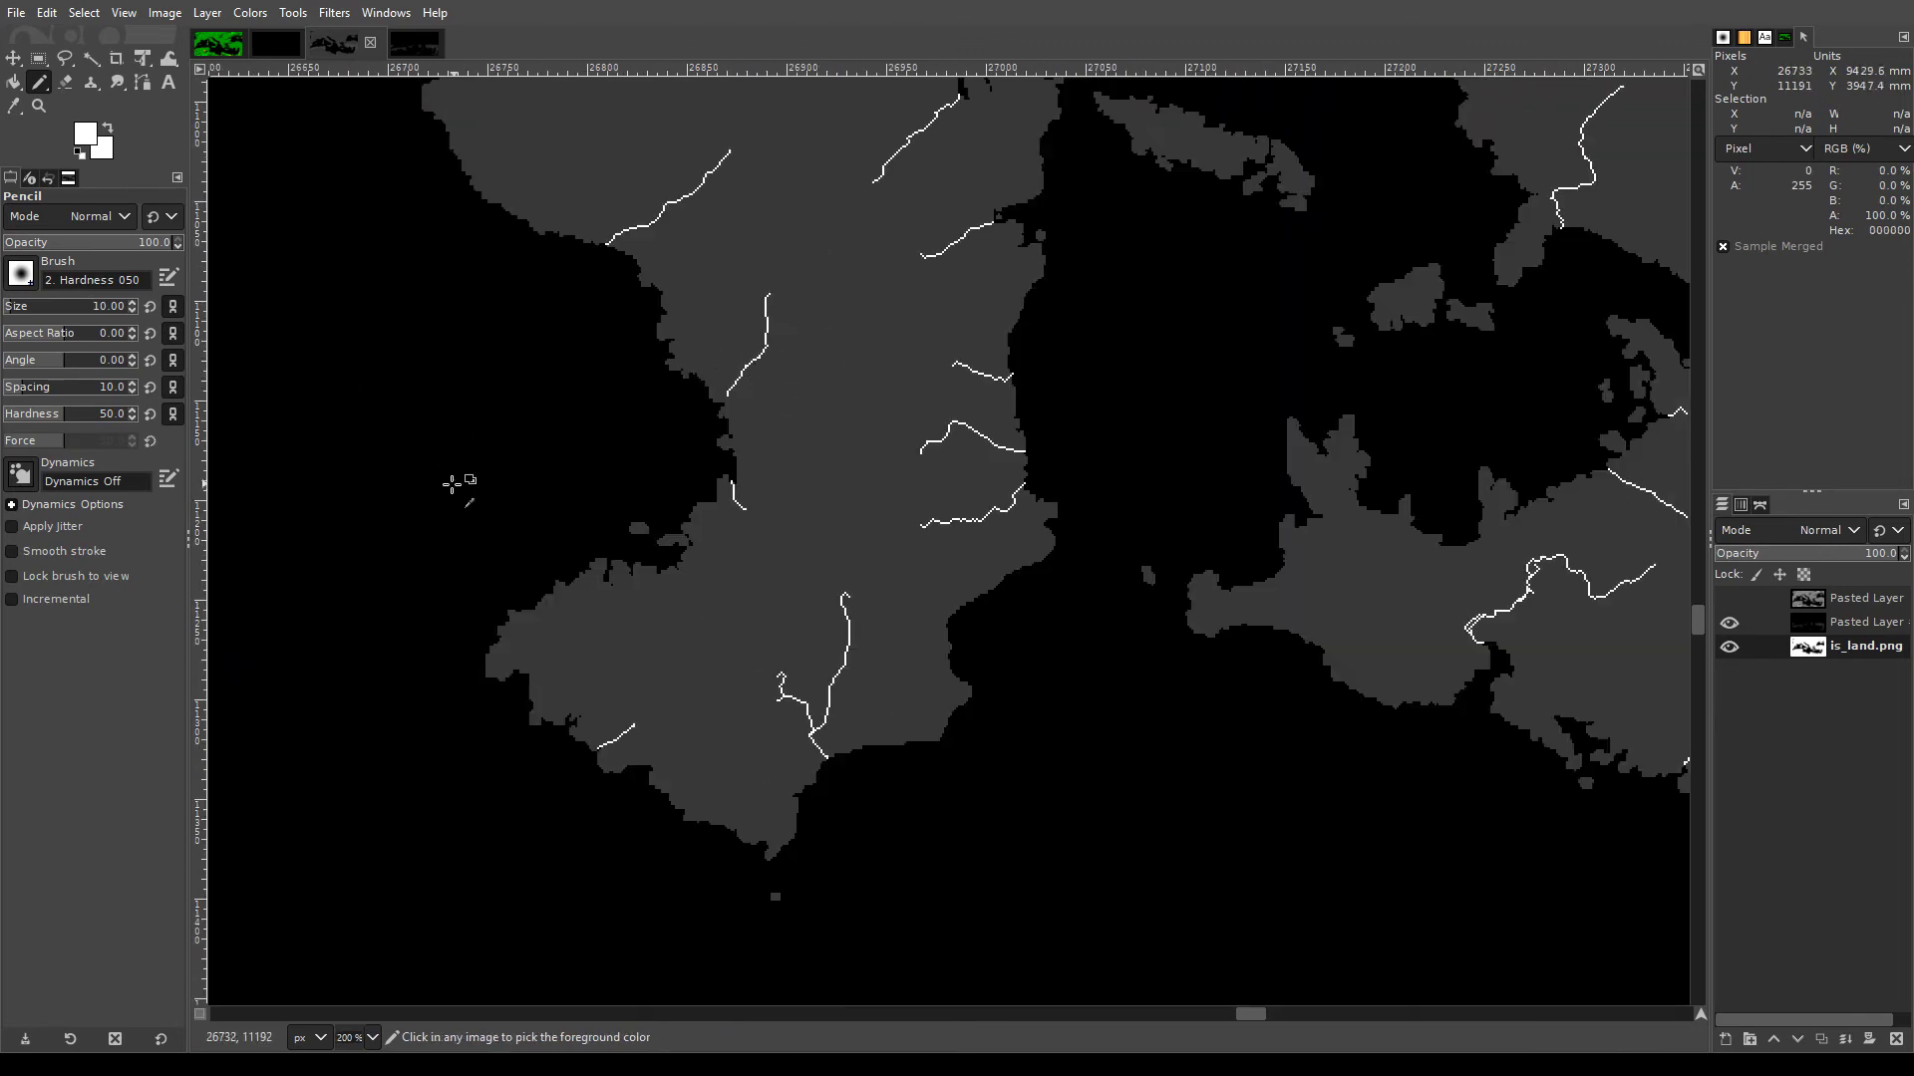
Examine the rivers from the peninsula east of Chios south along the Anatolian coast to the delta beyond Samos
{"action": "scroll", "coordinate": [1053, 616], "scroll_direction": "right", "scroll_amount": 4}
{"action": "scroll", "coordinate": [1086, 637], "scroll_direction": "up", "scroll_amount": 2}
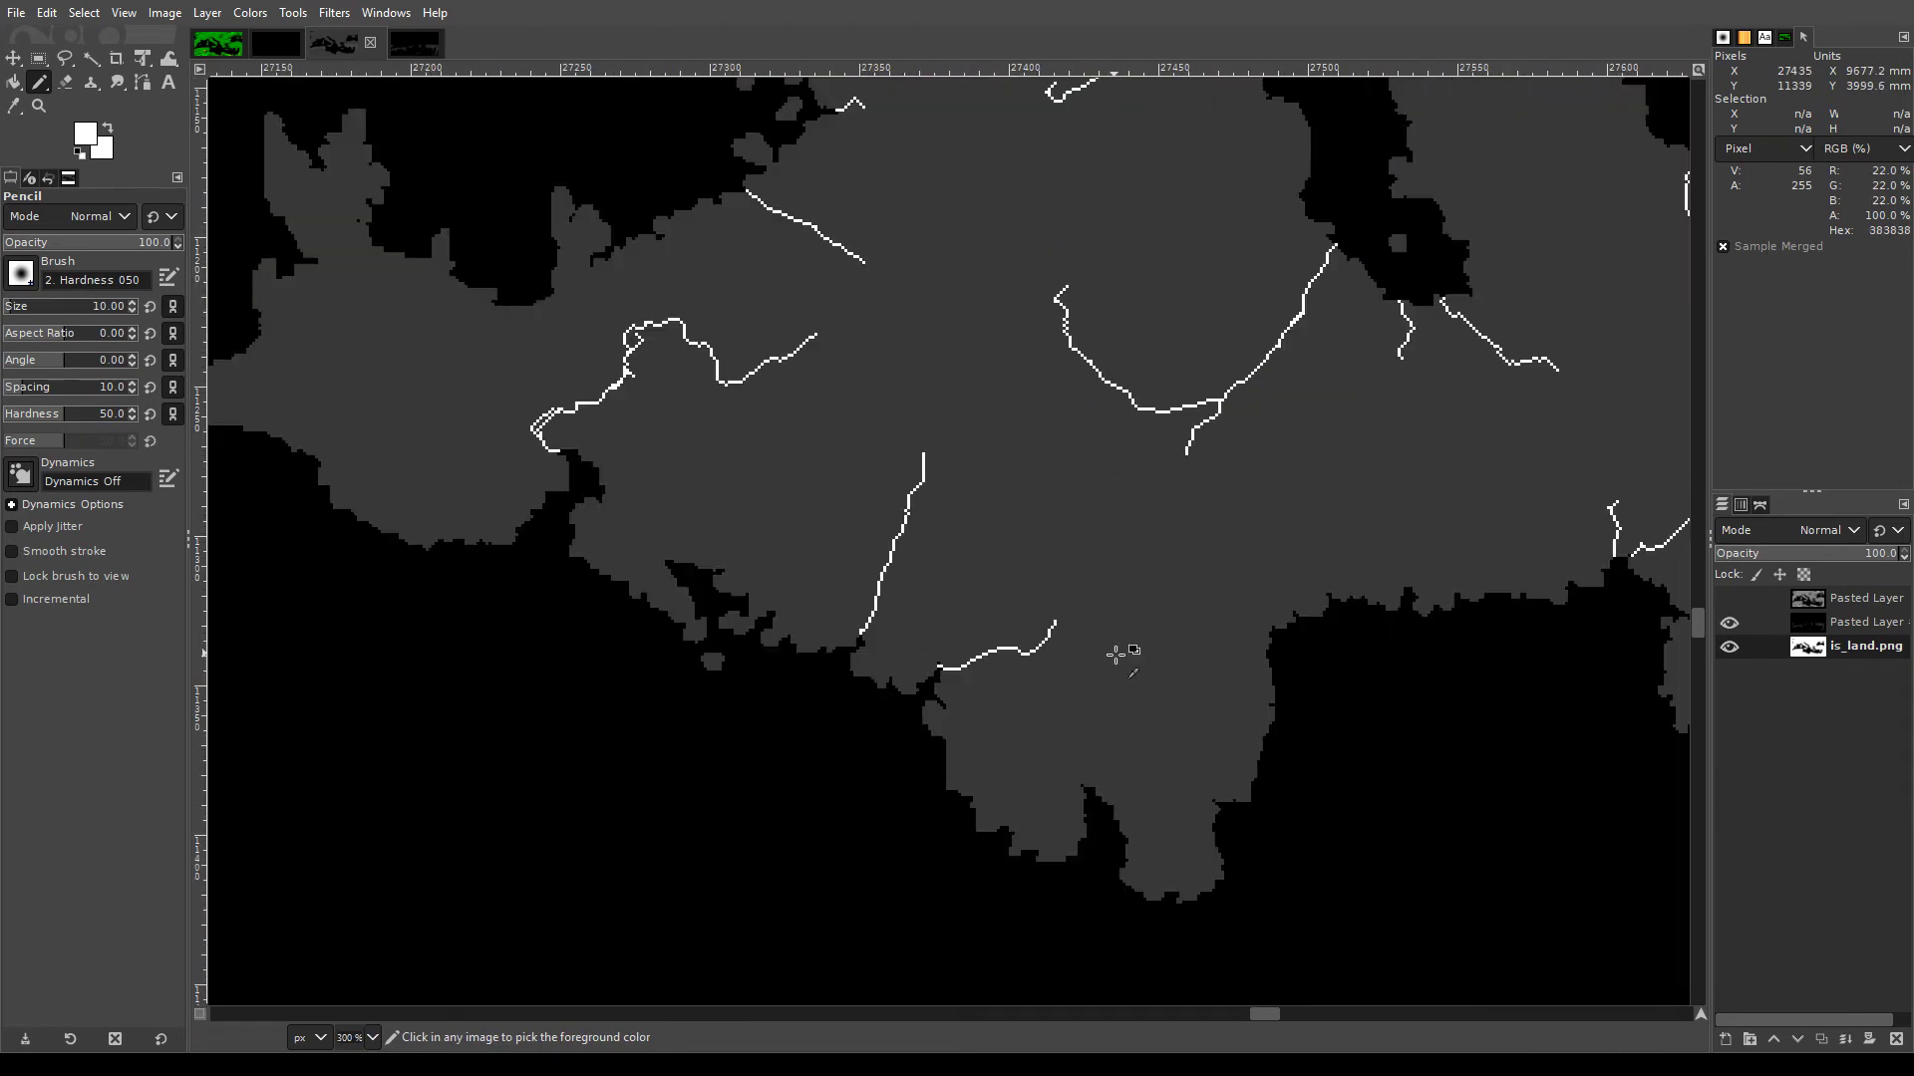
{"action": "scroll", "coordinate": [760, 622], "scroll_direction": "down", "scroll_amount": 2}
{"action": "scroll", "coordinate": [588, 583], "scroll_direction": "down", "scroll_amount": 2}
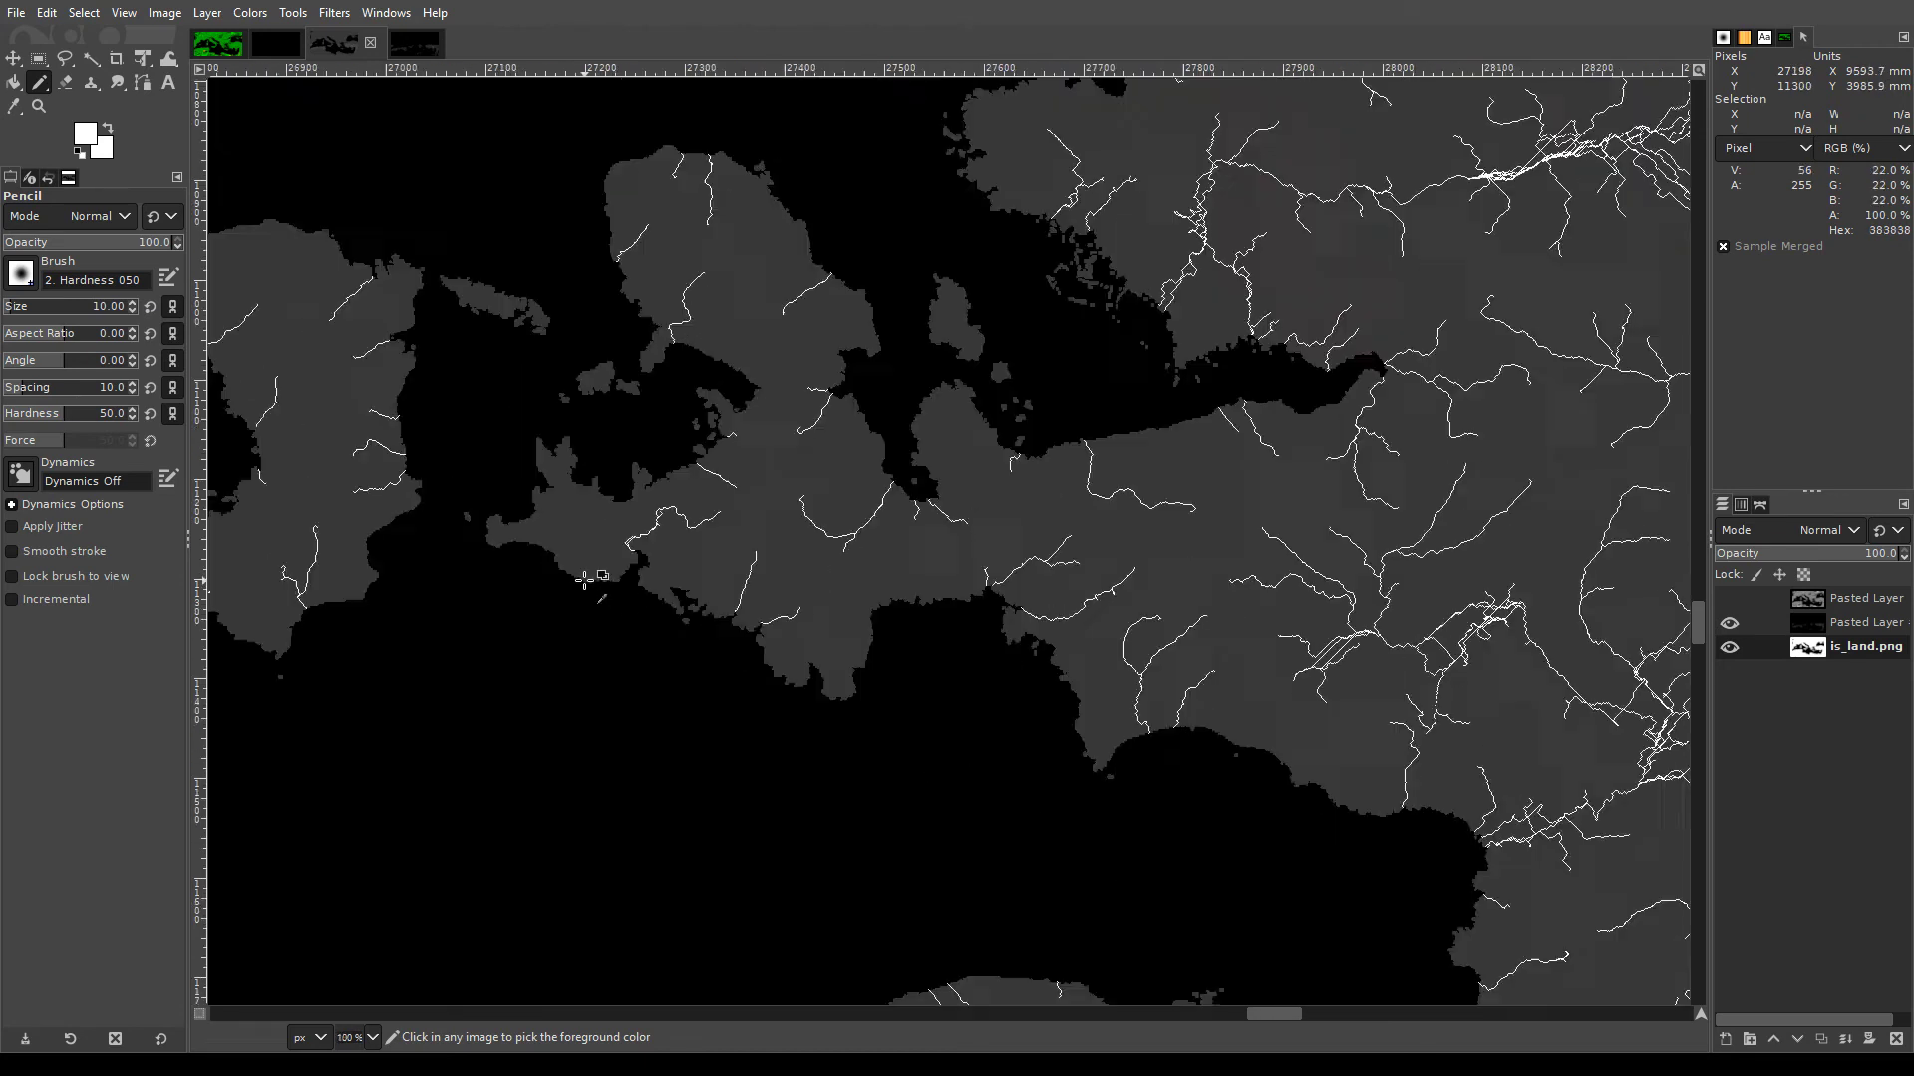
{"action": "scroll", "coordinate": [1051, 813], "scroll_direction": "down", "scroll_amount": 5}
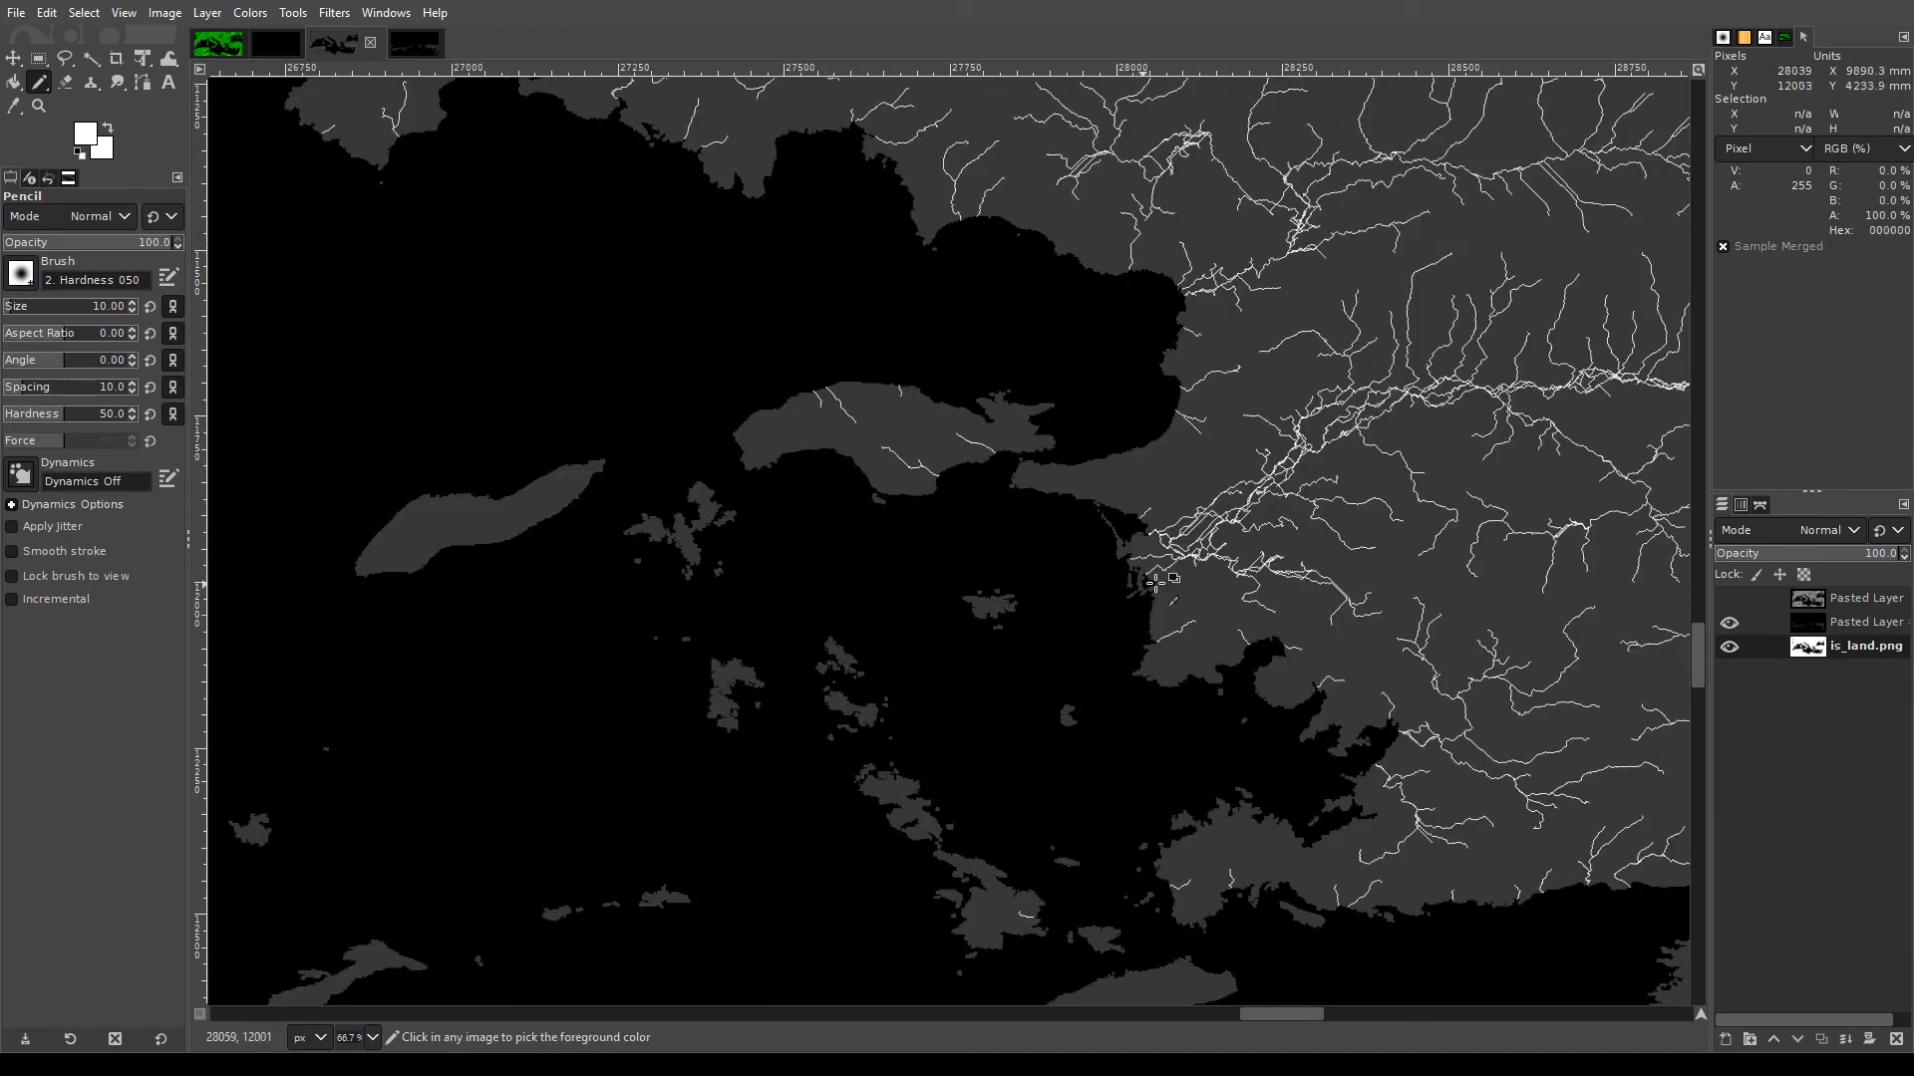
Compare the delta southeast of Samos with the top Pasted Layer, hide that layer again, and paint the black pocket below the southern river mouth white
{"action": "scroll", "coordinate": [1176, 570], "scroll_direction": "up", "scroll_amount": 4}
{"action": "scroll", "coordinate": [1120, 588], "scroll_direction": "up", "scroll_amount": 4}
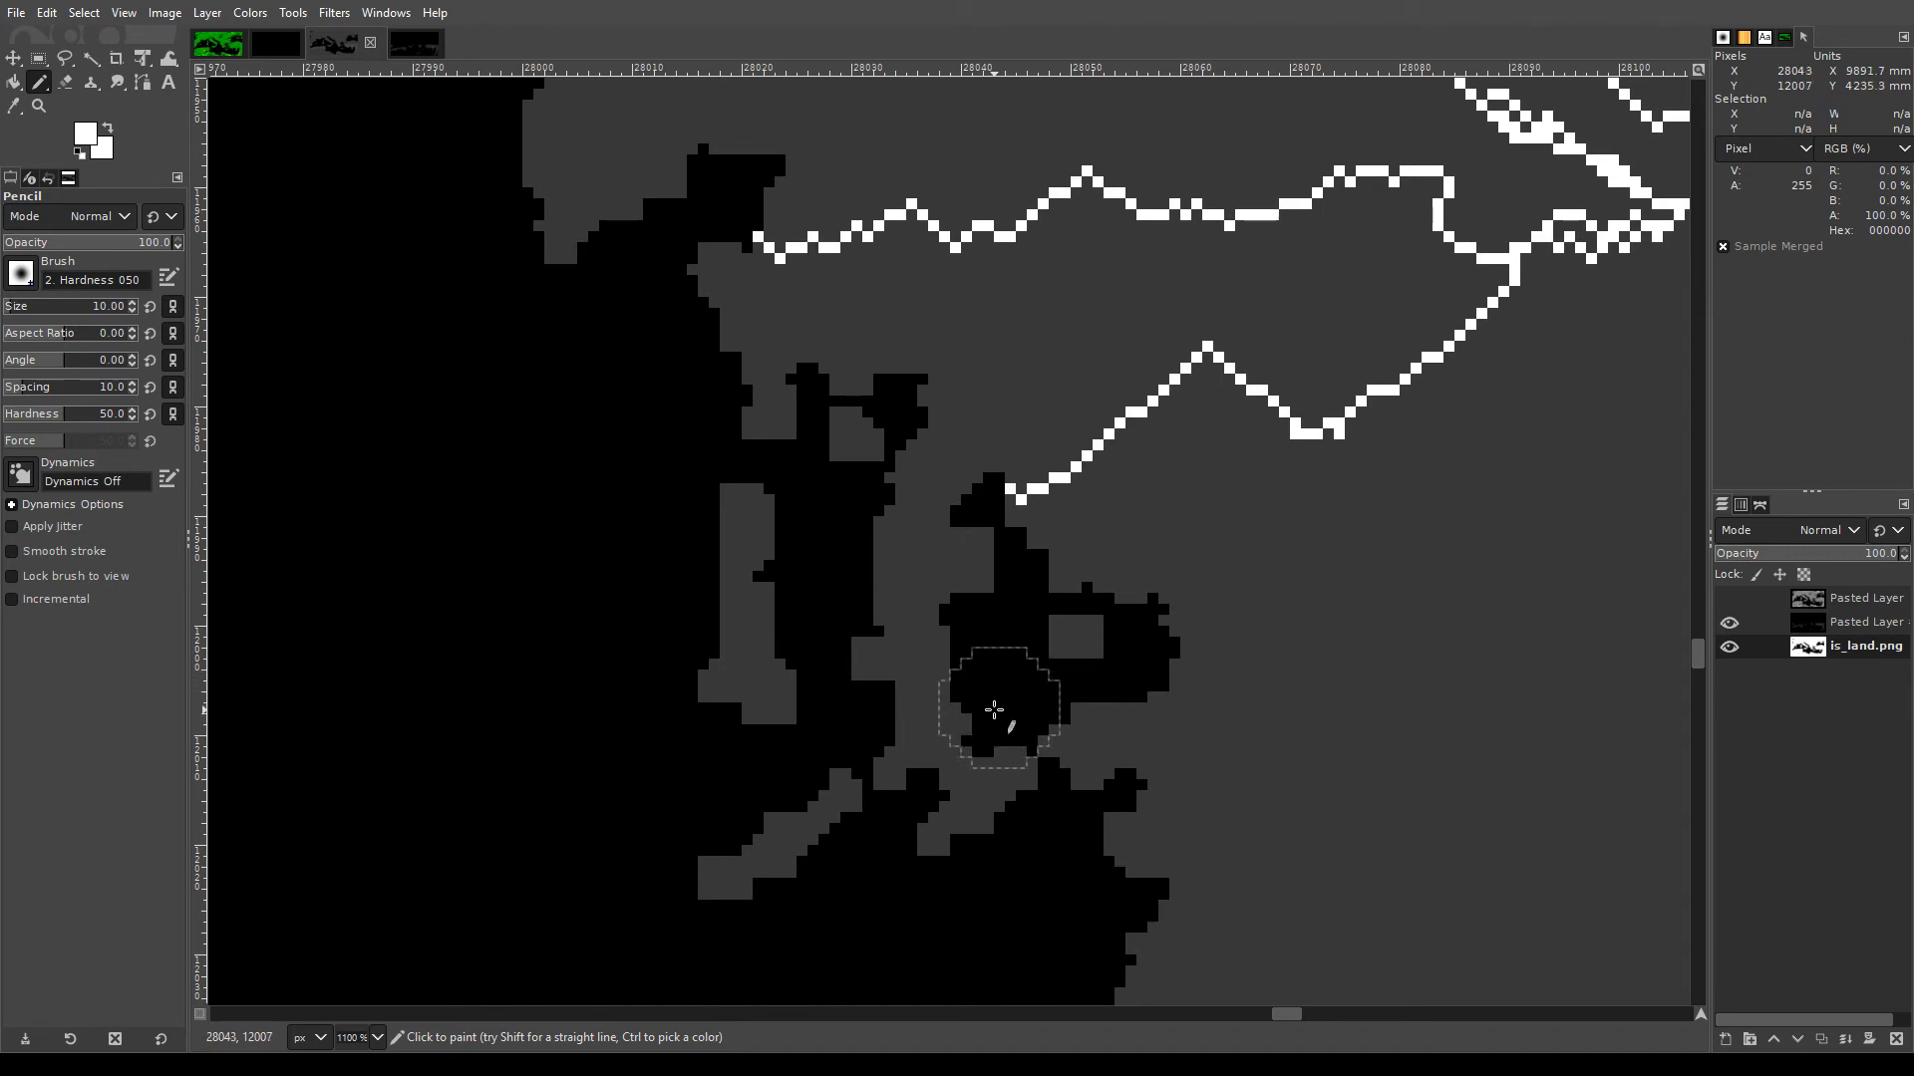
{"action": "left_click", "coordinate": [1729, 599]}
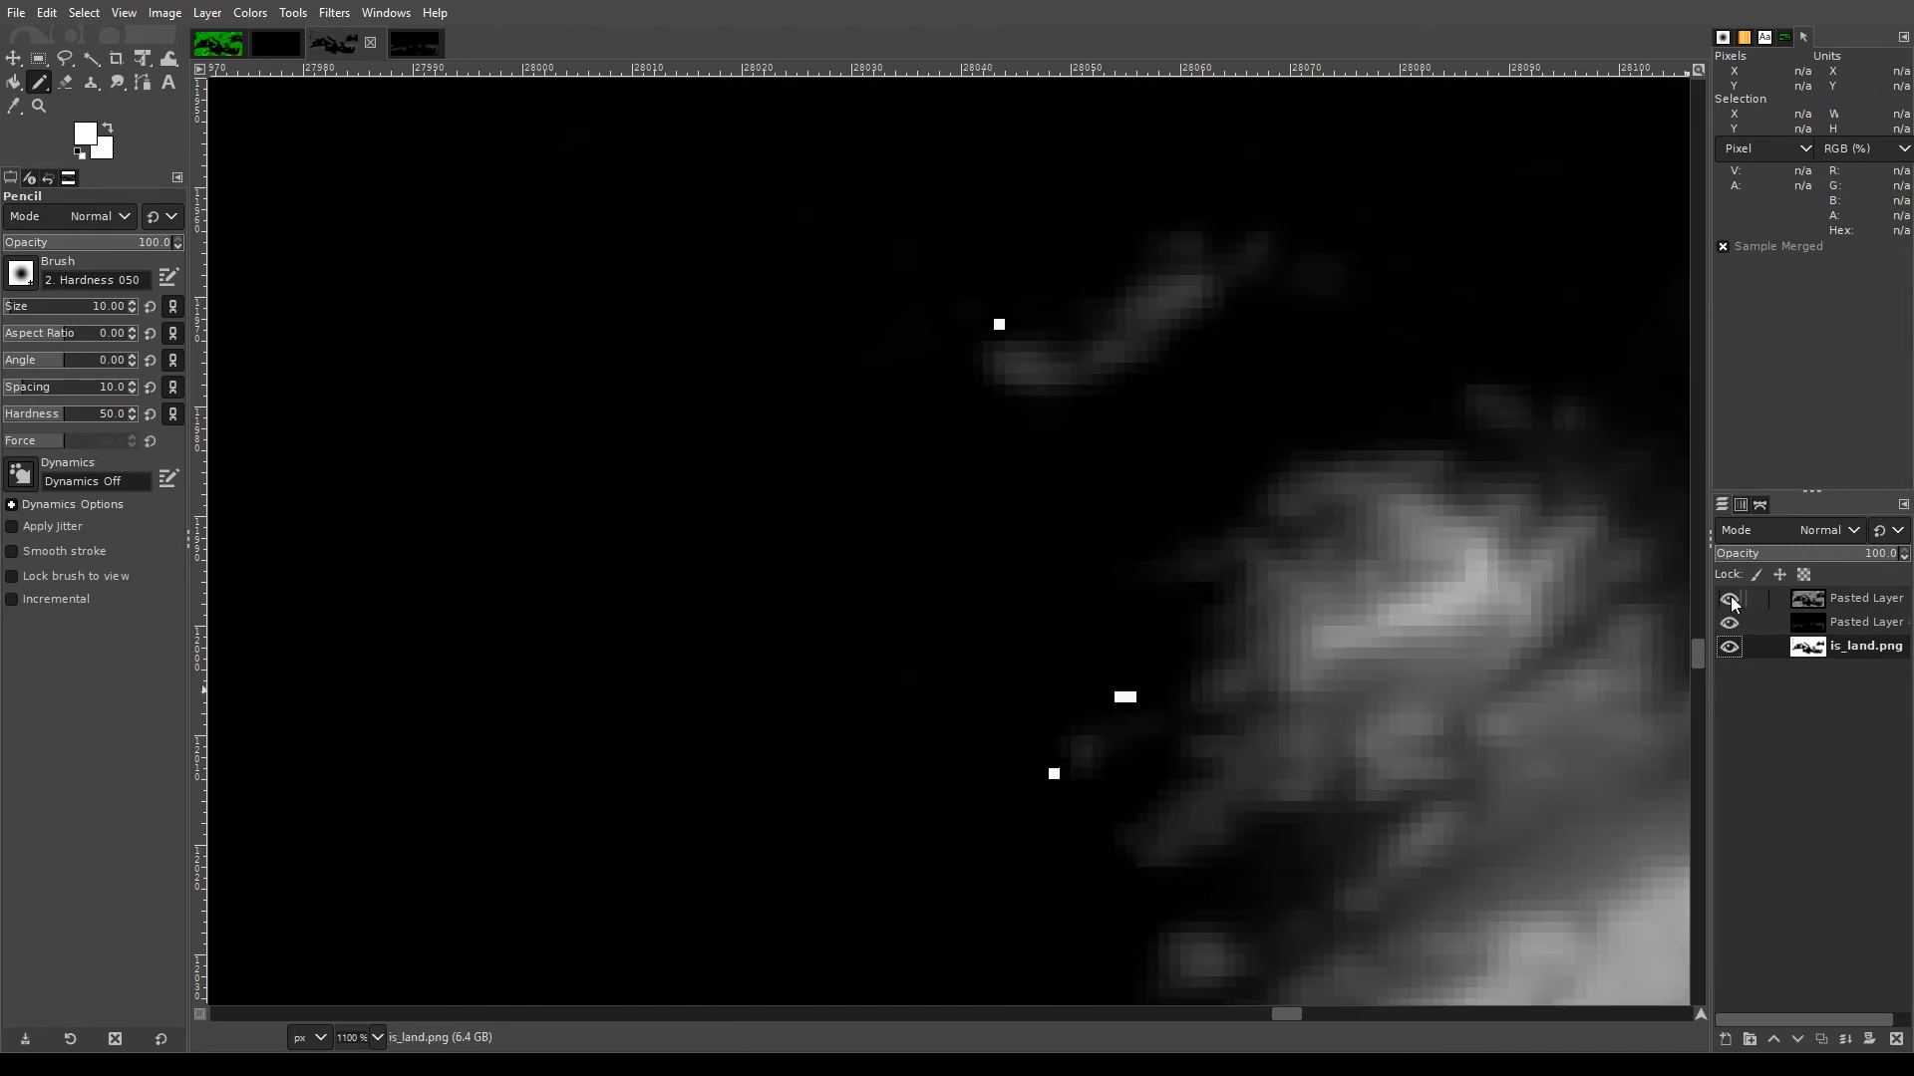
{"action": "scroll", "coordinate": [940, 650], "scroll_direction": "down", "scroll_amount": 5}
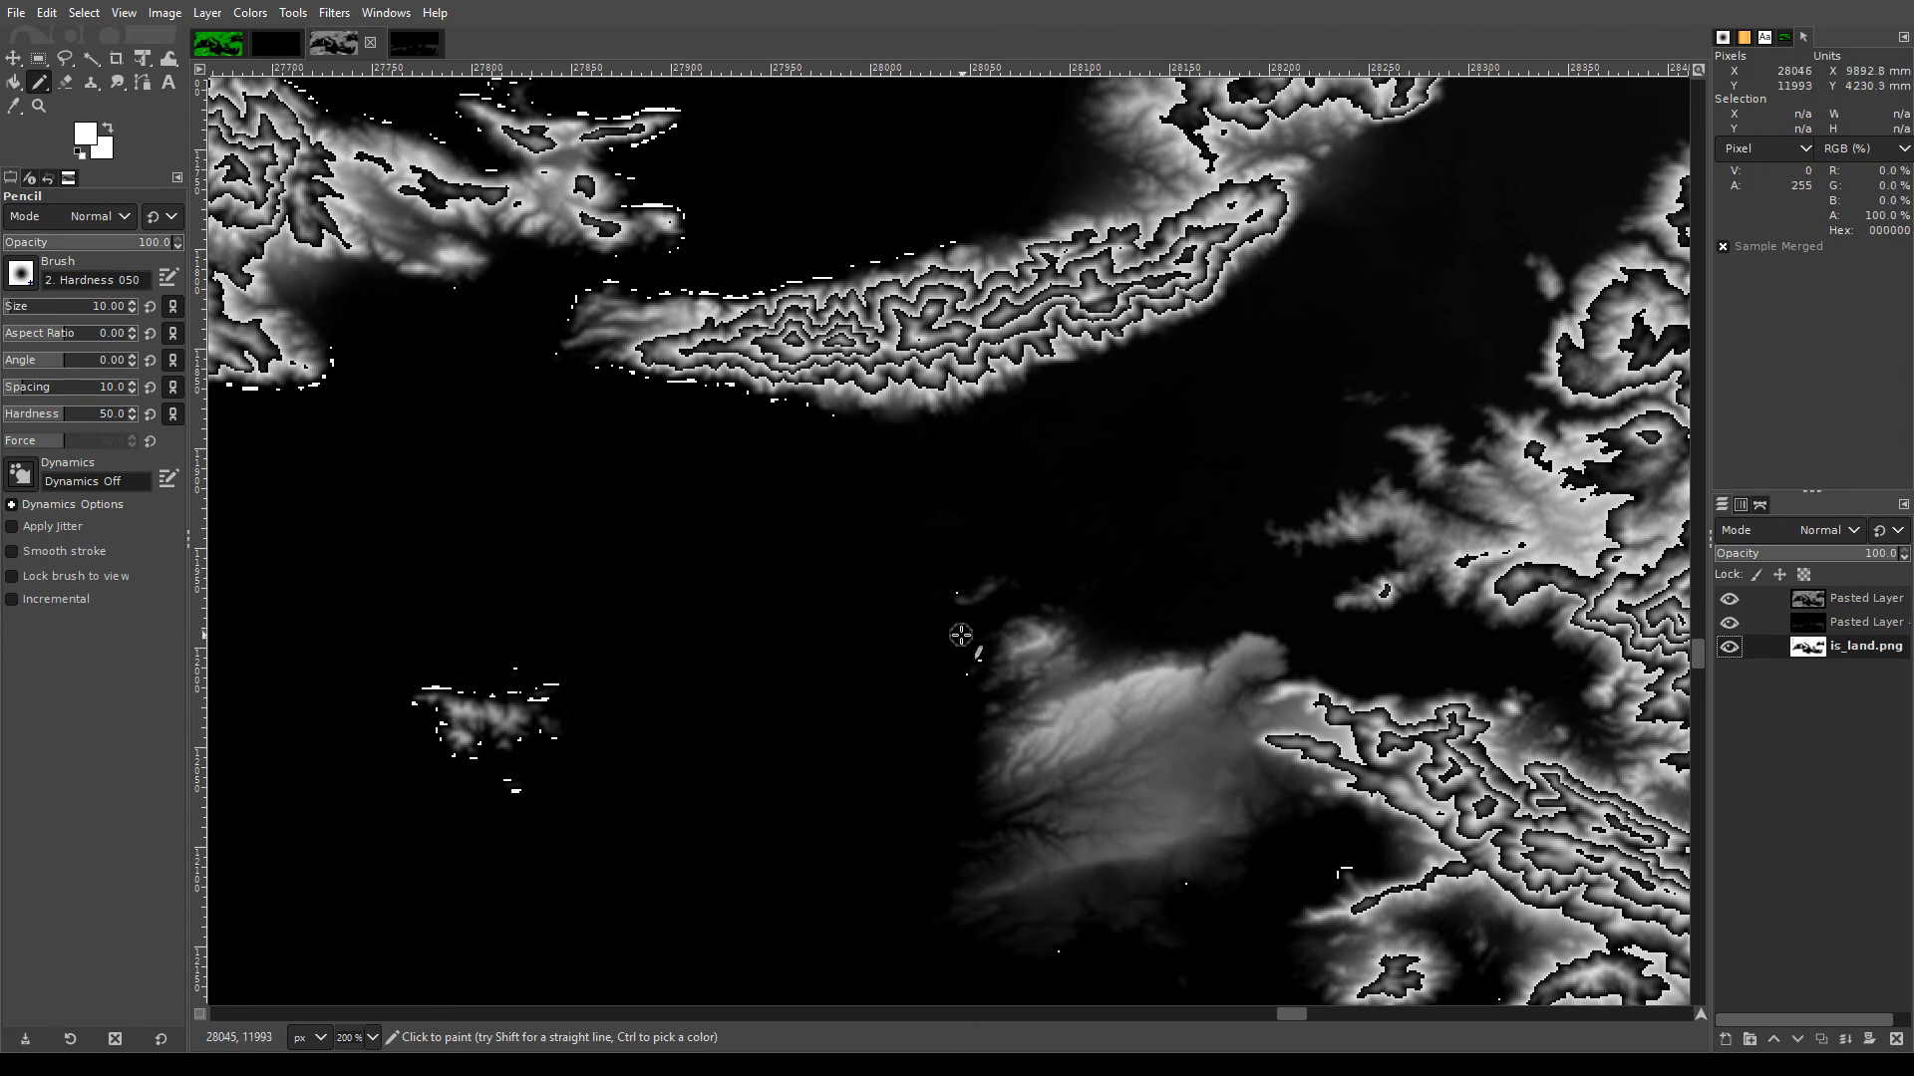
{"action": "scroll", "coordinate": [939, 659], "scroll_direction": "up", "scroll_amount": 2}
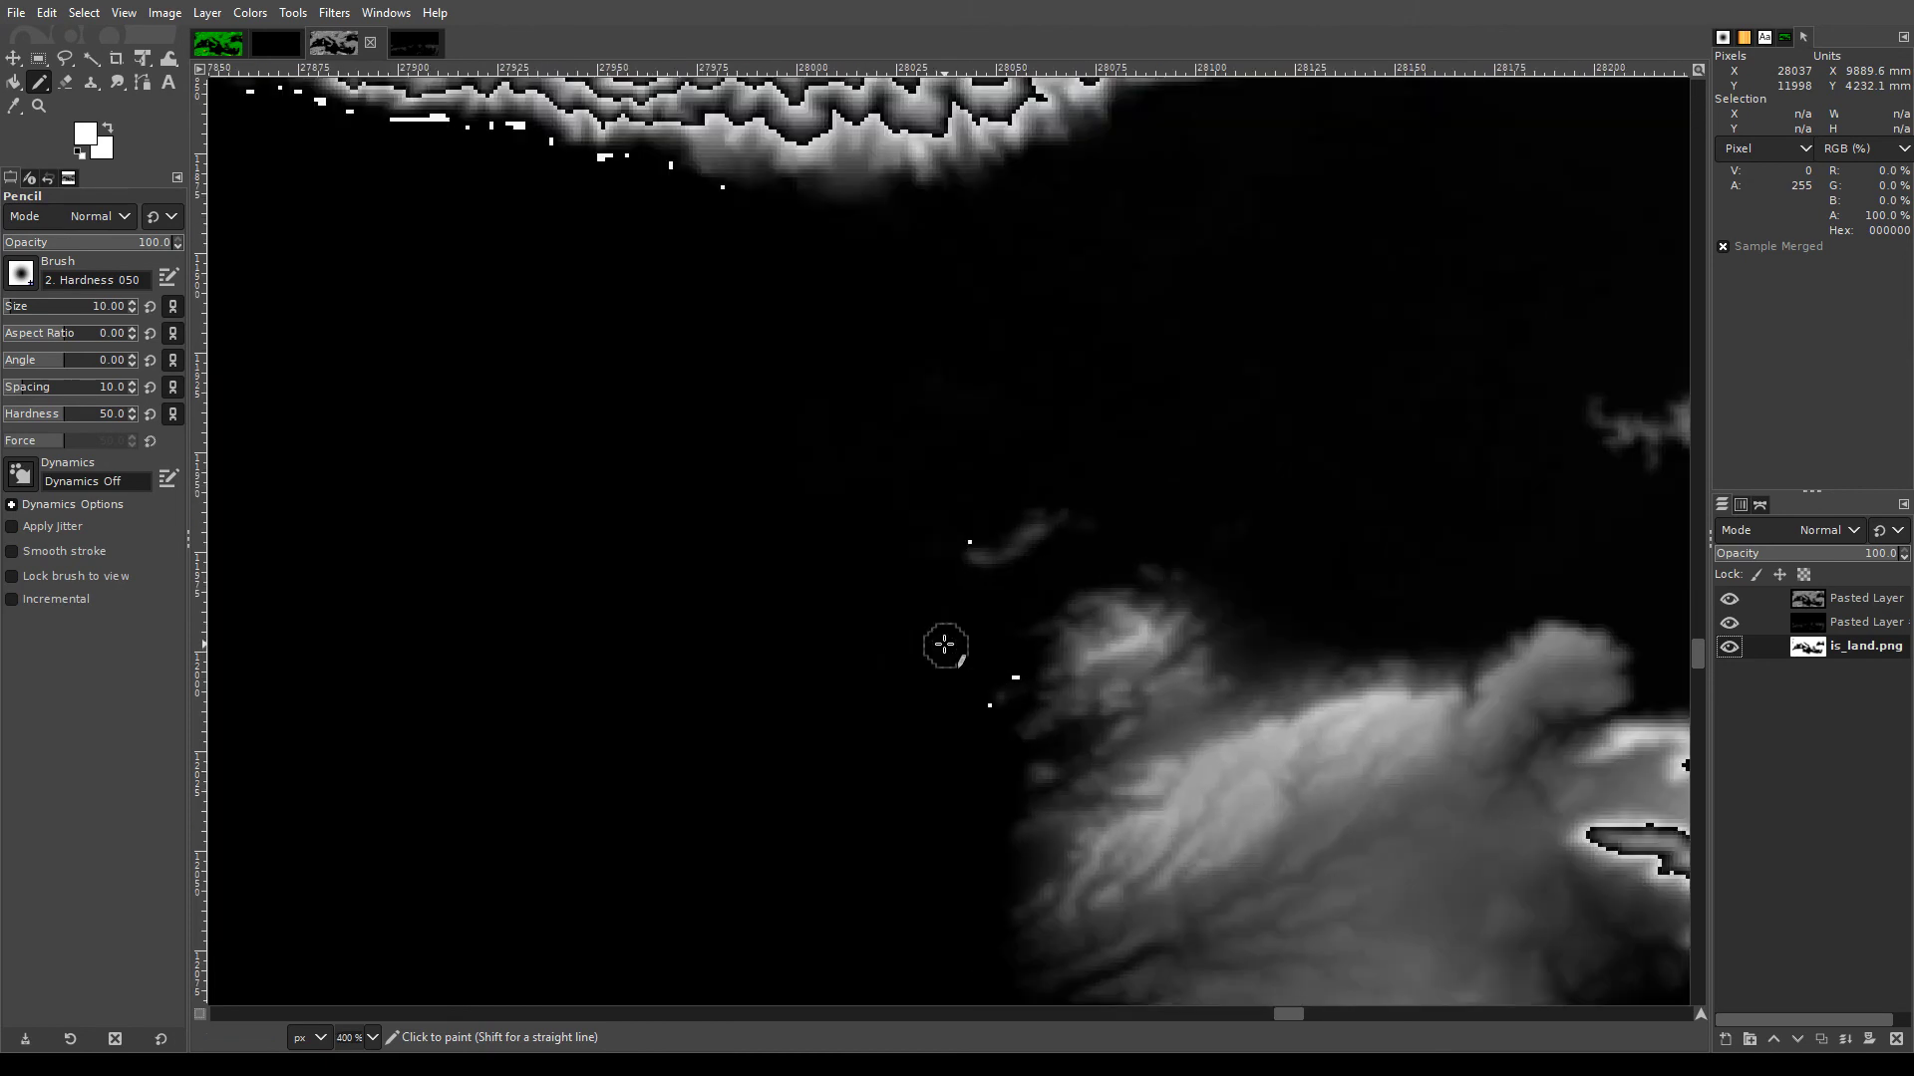
{"action": "left_click", "coordinate": [1729, 600]}
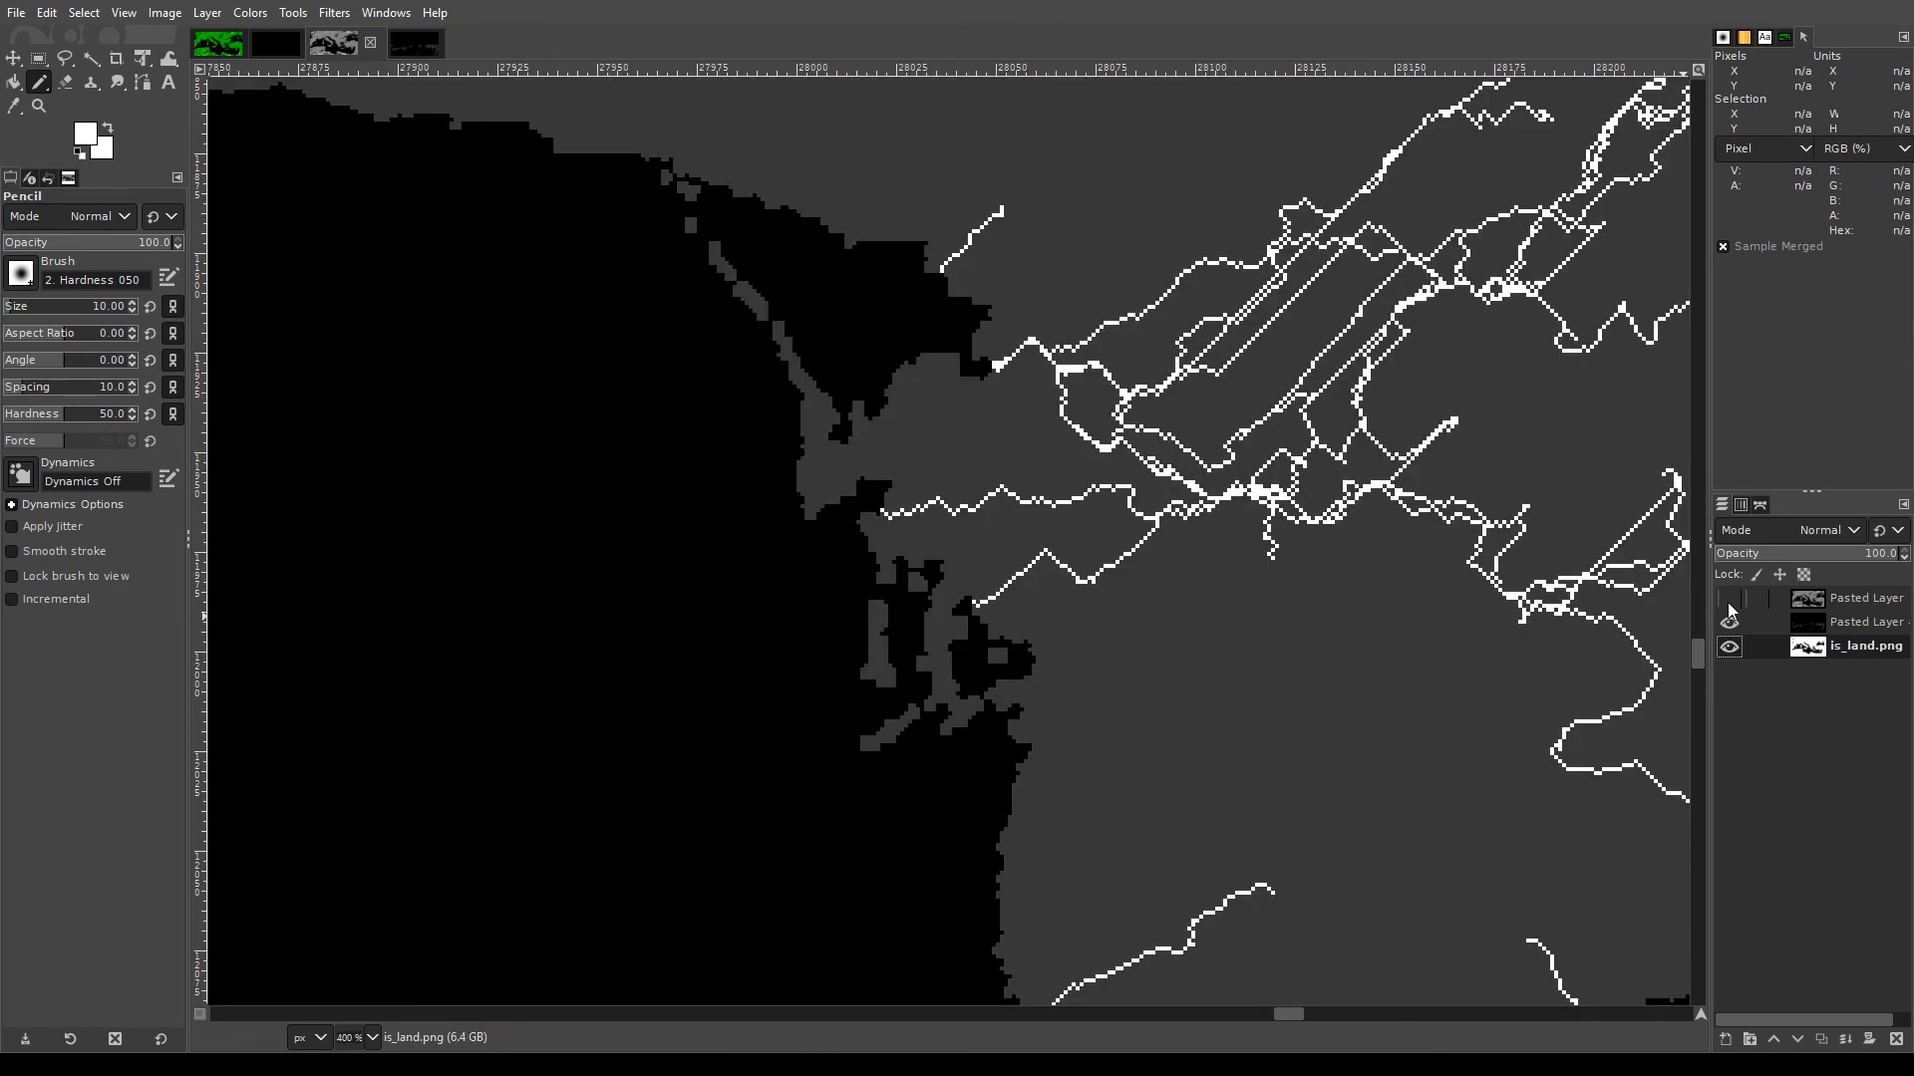
{"action": "scroll", "coordinate": [968, 711], "scroll_direction": "up", "scroll_amount": 5}
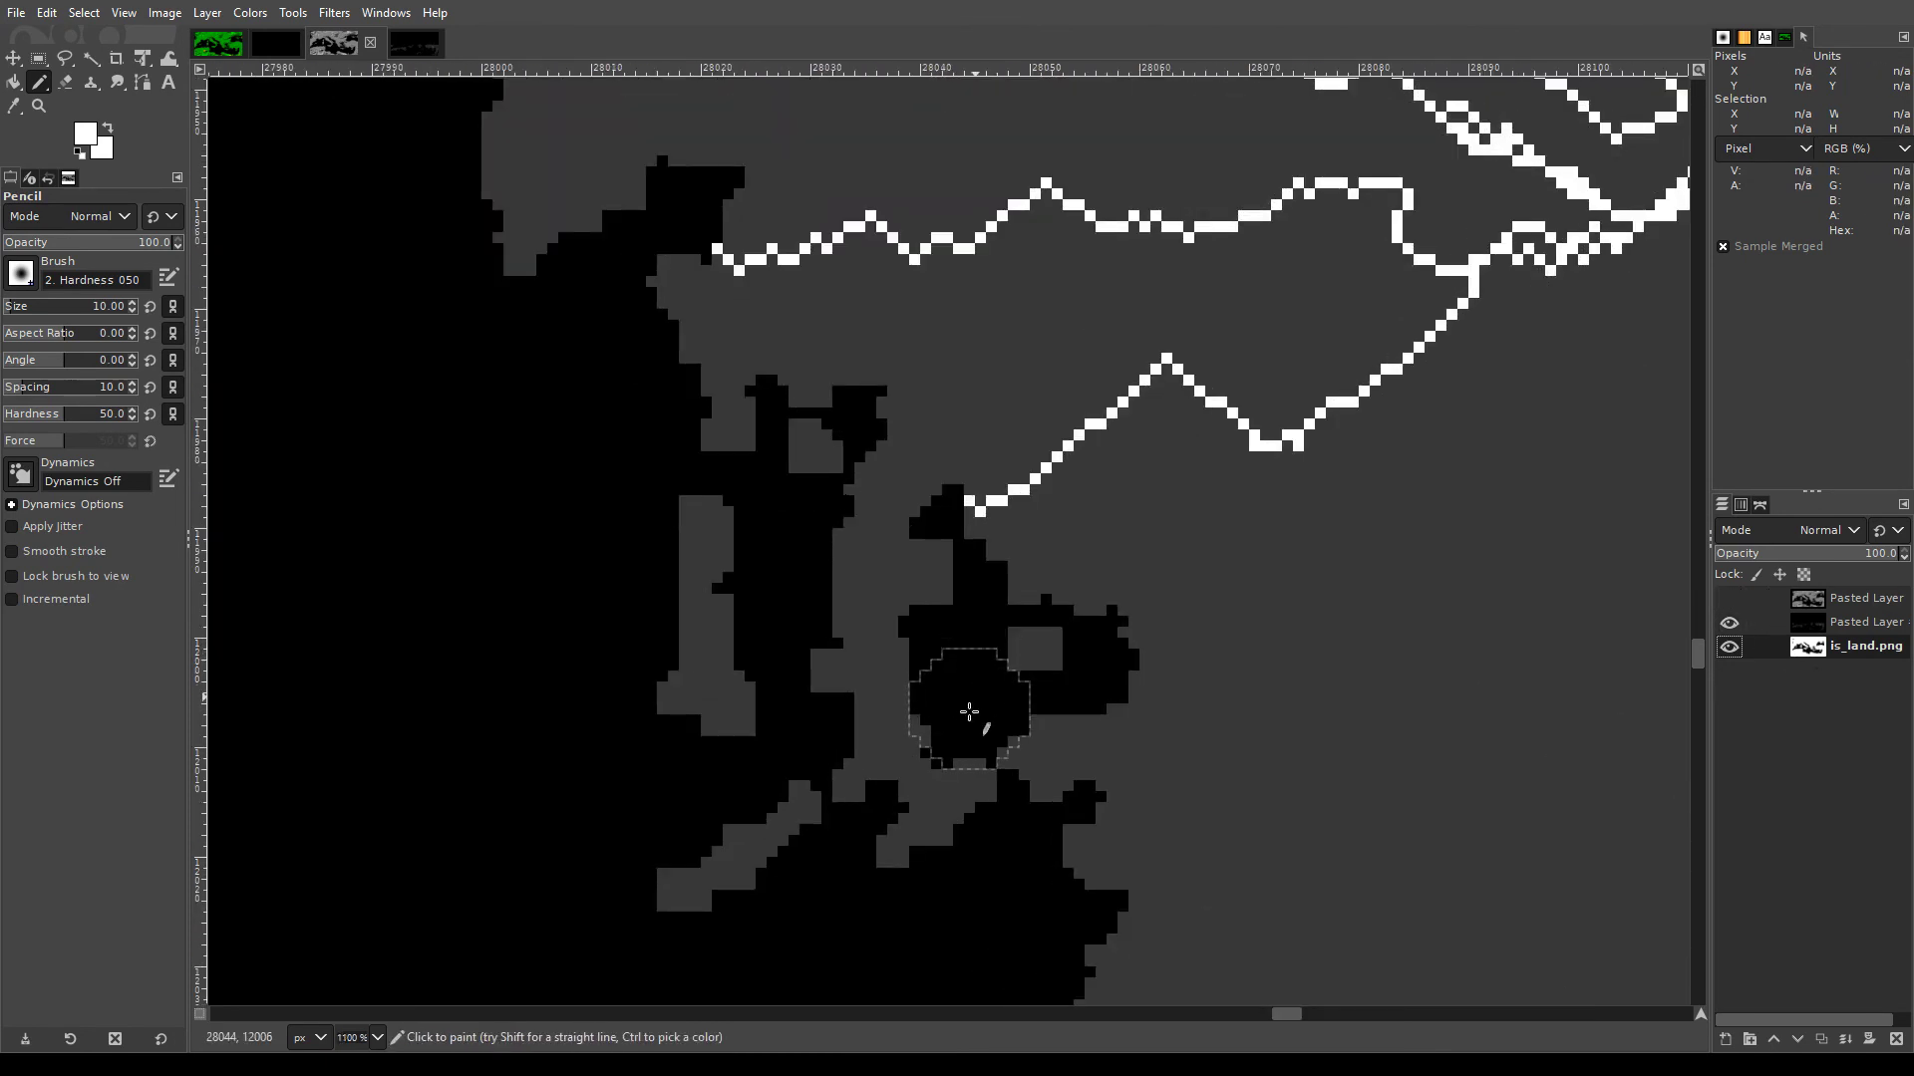
{"action": "mouse_move", "coordinate": [969, 712]}
{"action": "left_mouse_down"}
{"action": "mouse_move", "coordinate": [957, 522]}
{"action": "mouse_move", "coordinate": [1064, 682]}
{"action": "mouse_move", "coordinate": [1111, 666]}
{"action": "mouse_move", "coordinate": [1102, 618]}
{"action": "left_mouse_up"}
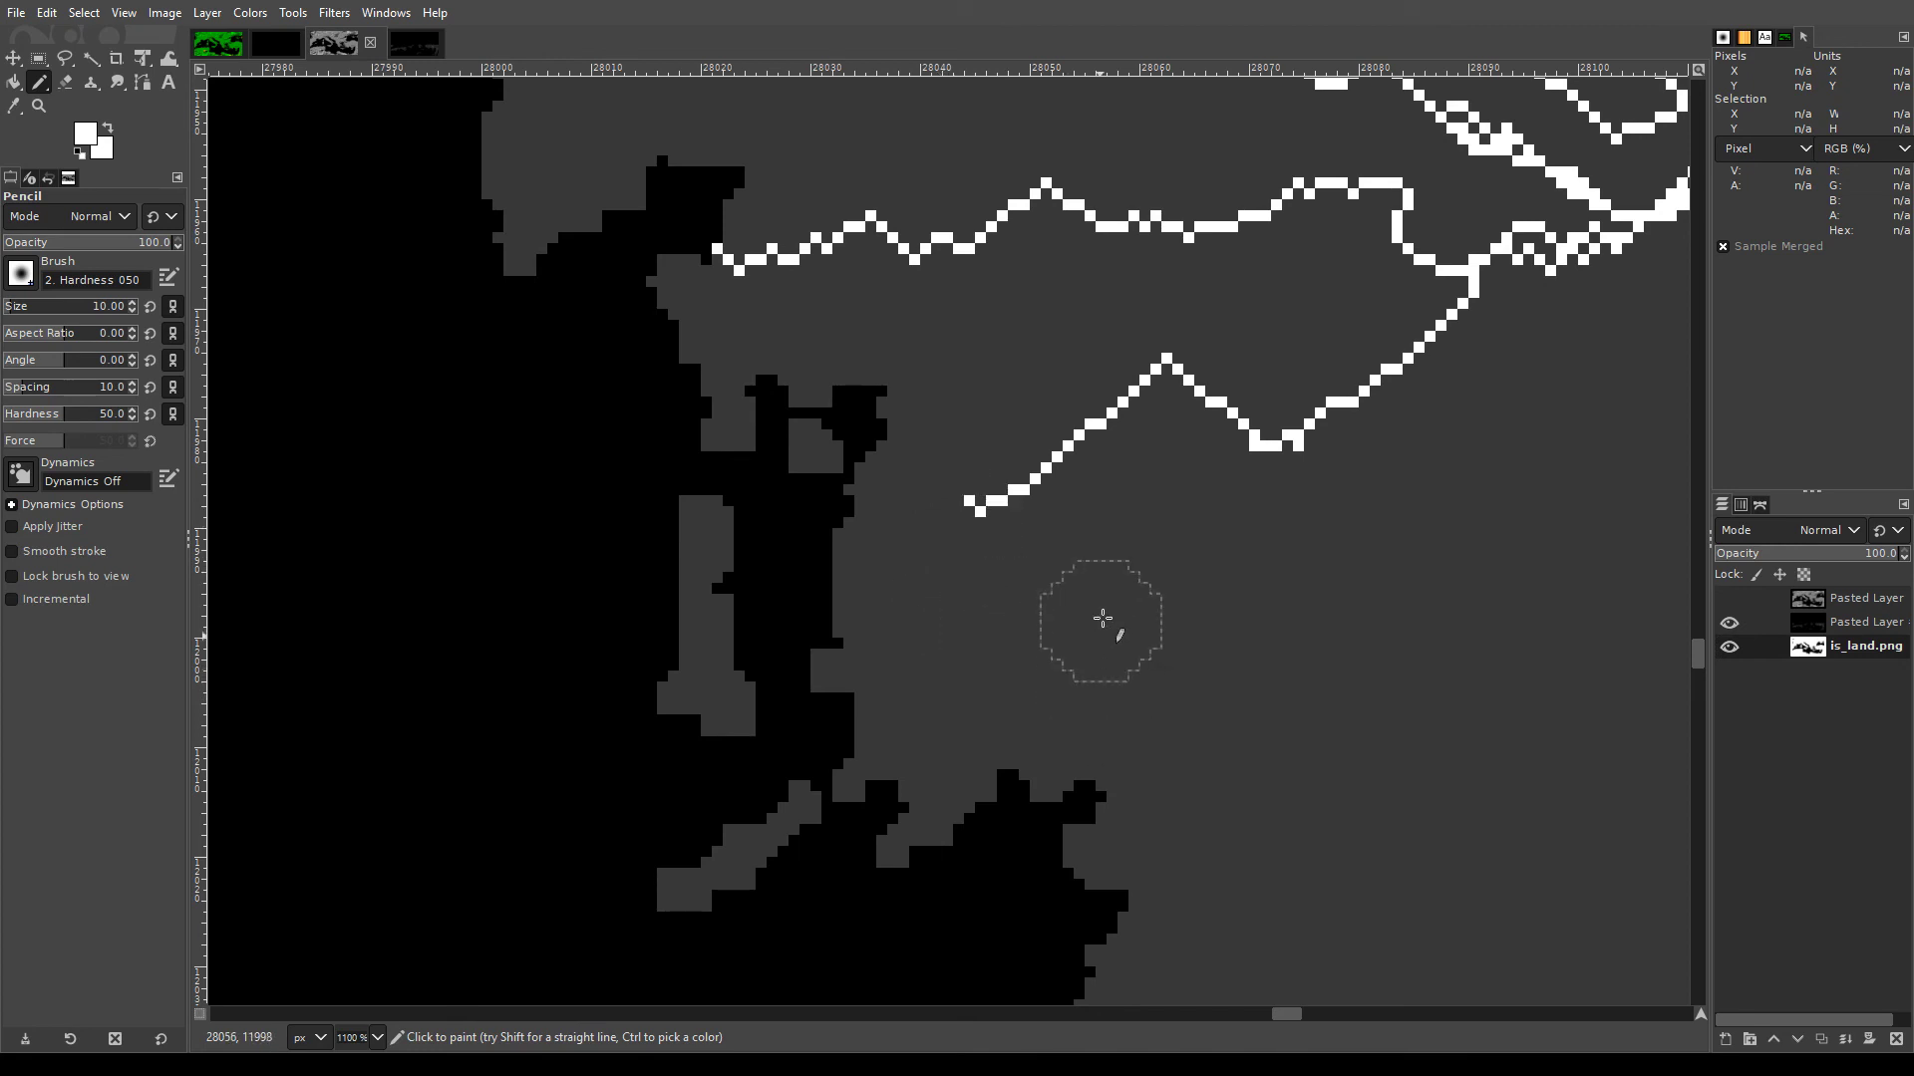
Paint the small black pocket in the land mask white at the northern end of the river on the peninsula north of Rhodes
{"action": "key", "text": "ctrl"}
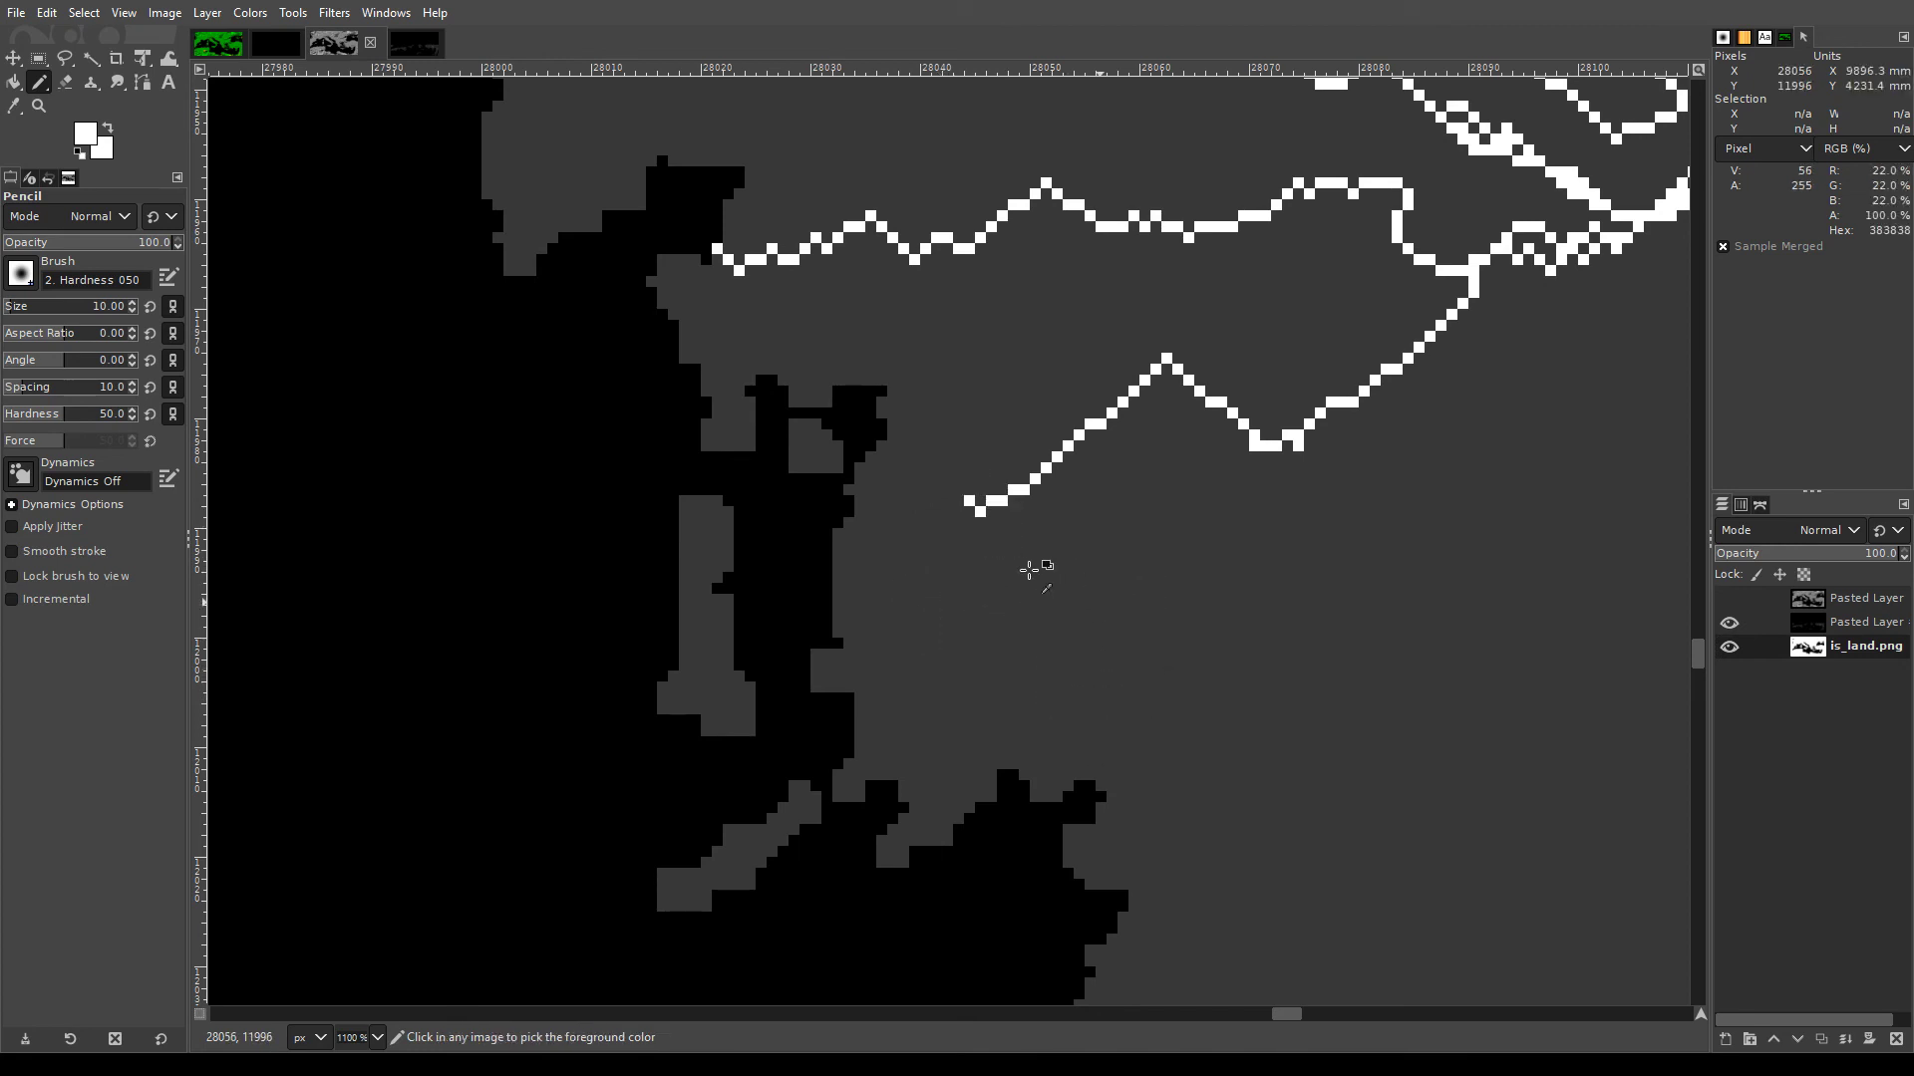
{"action": "scroll", "coordinate": [1029, 570], "scroll_direction": "down", "scroll_amount": 8}
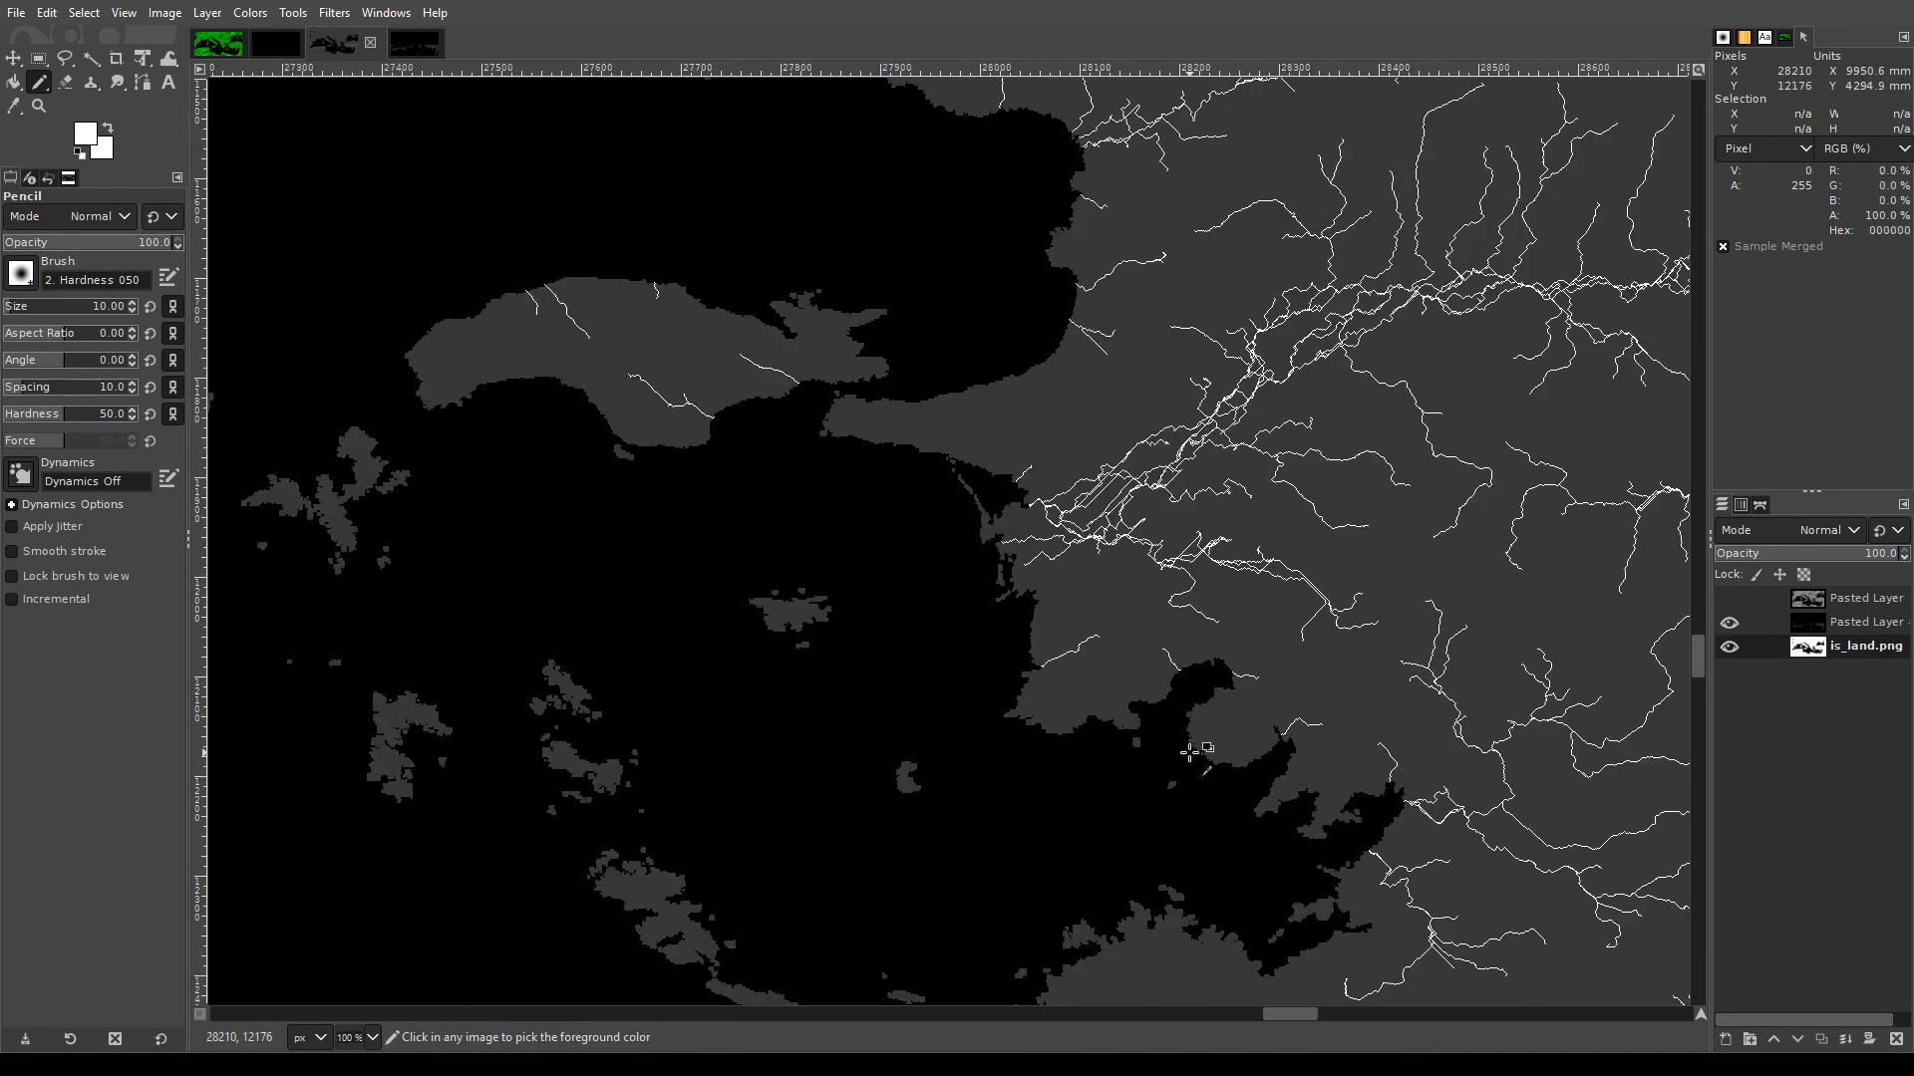
{"action": "scroll", "coordinate": [1236, 743], "scroll_direction": "up", "scroll_amount": 3}
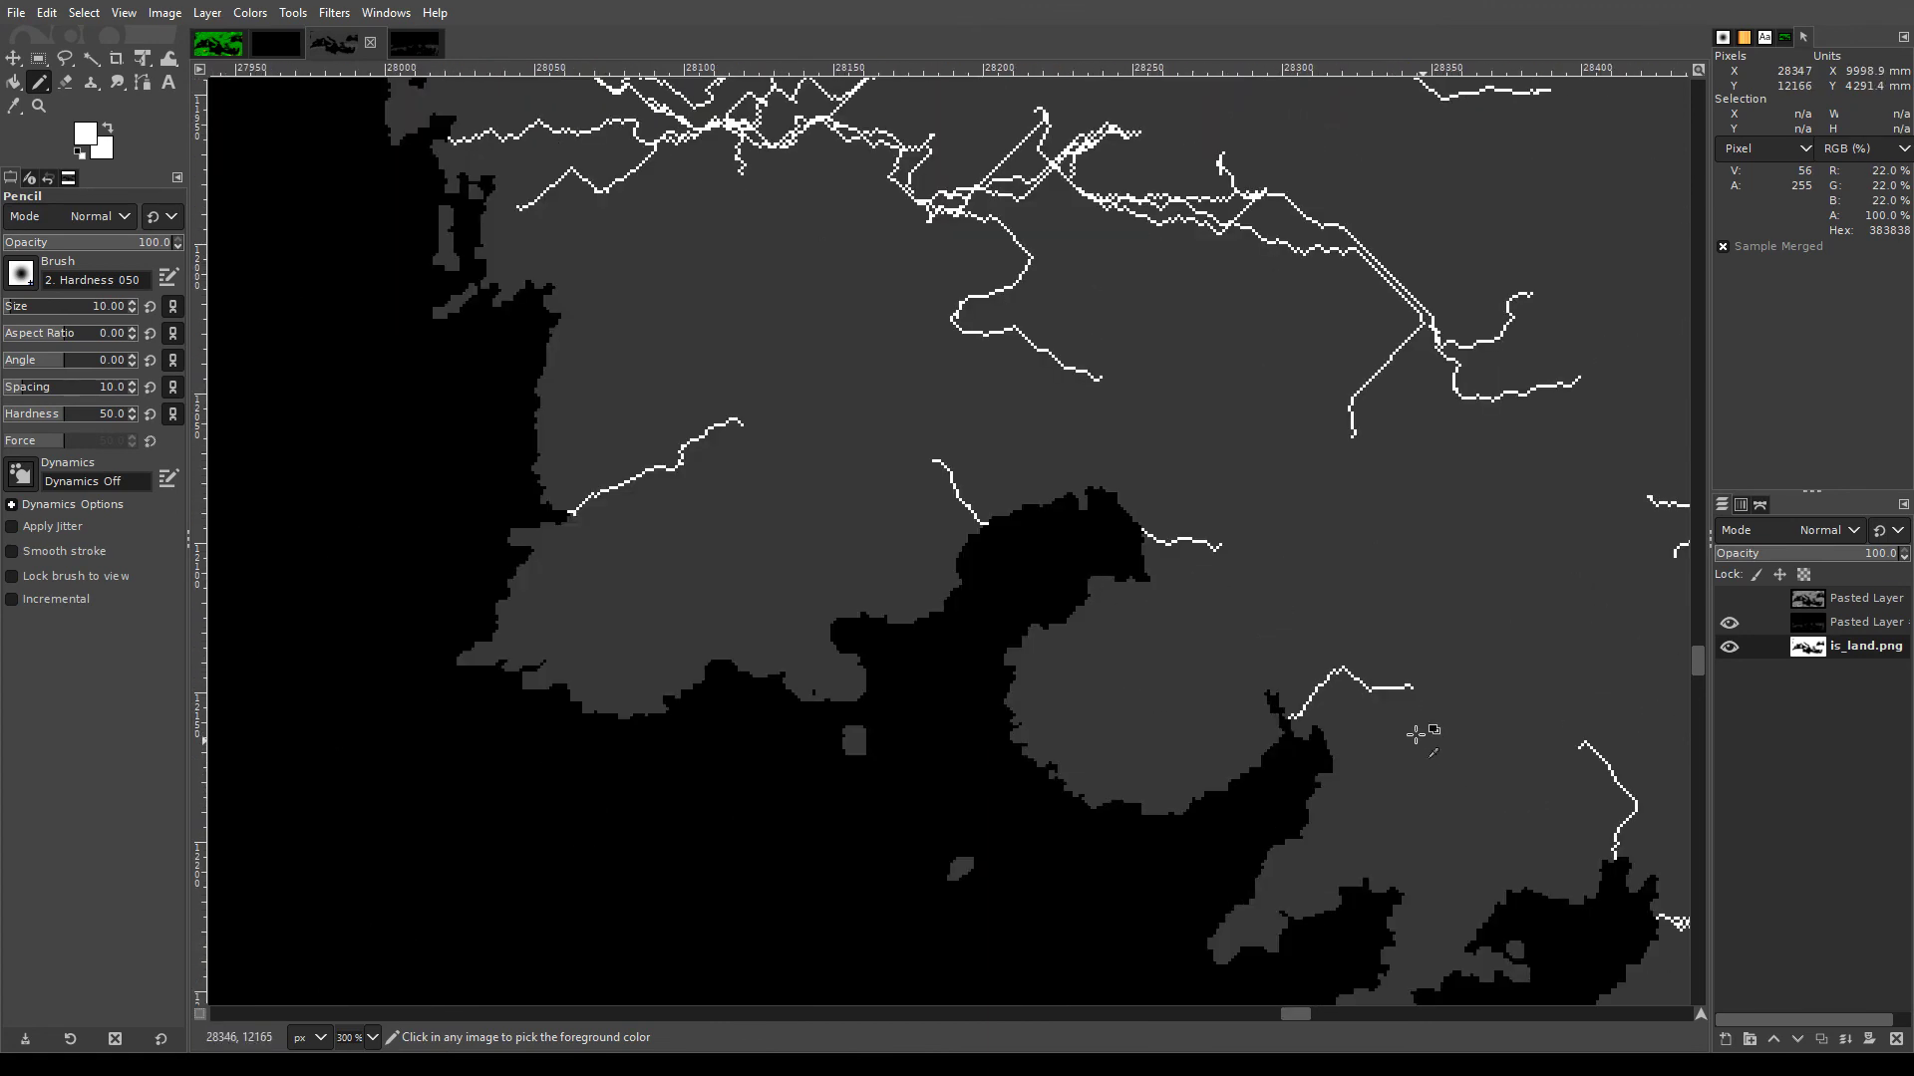
{"action": "scroll", "coordinate": [1416, 734], "scroll_direction": "down", "scroll_amount": 6}
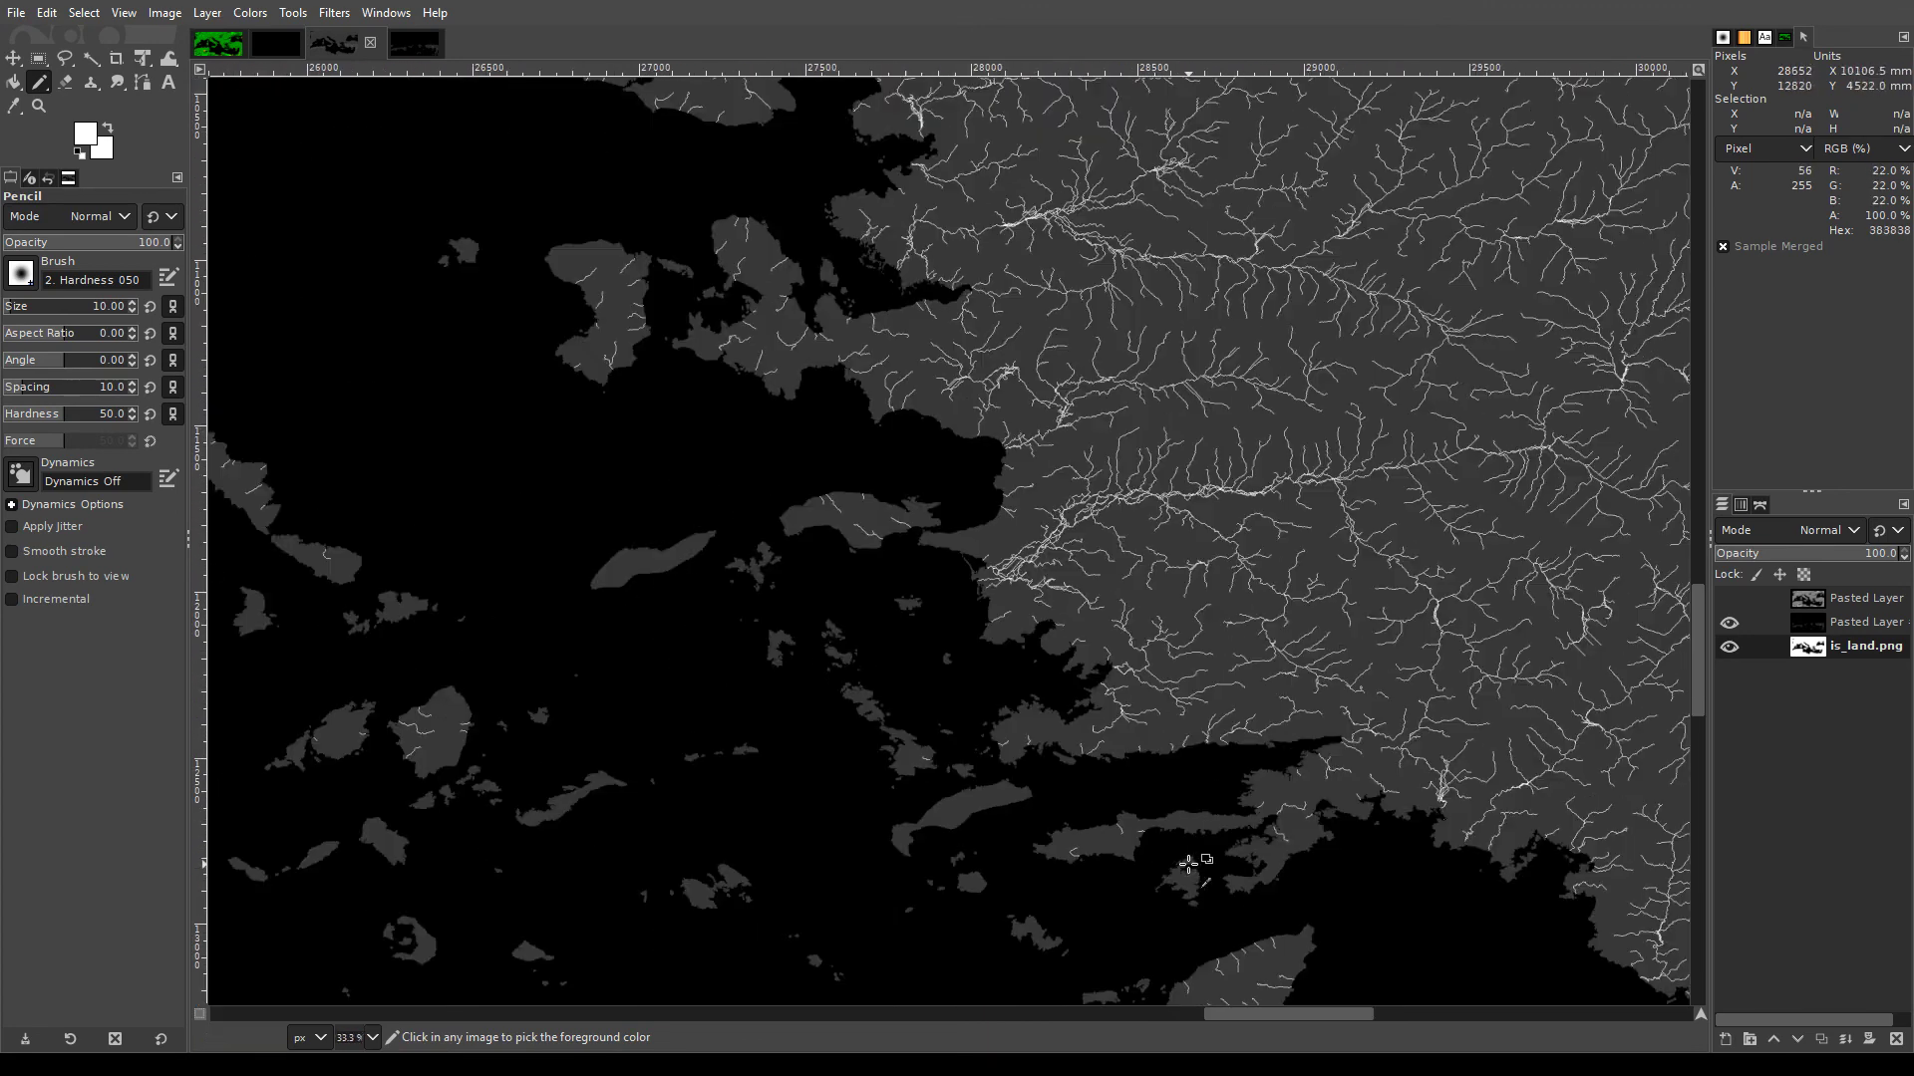
{"action": "scroll", "coordinate": [1199, 857], "scroll_direction": "up", "scroll_amount": 4}
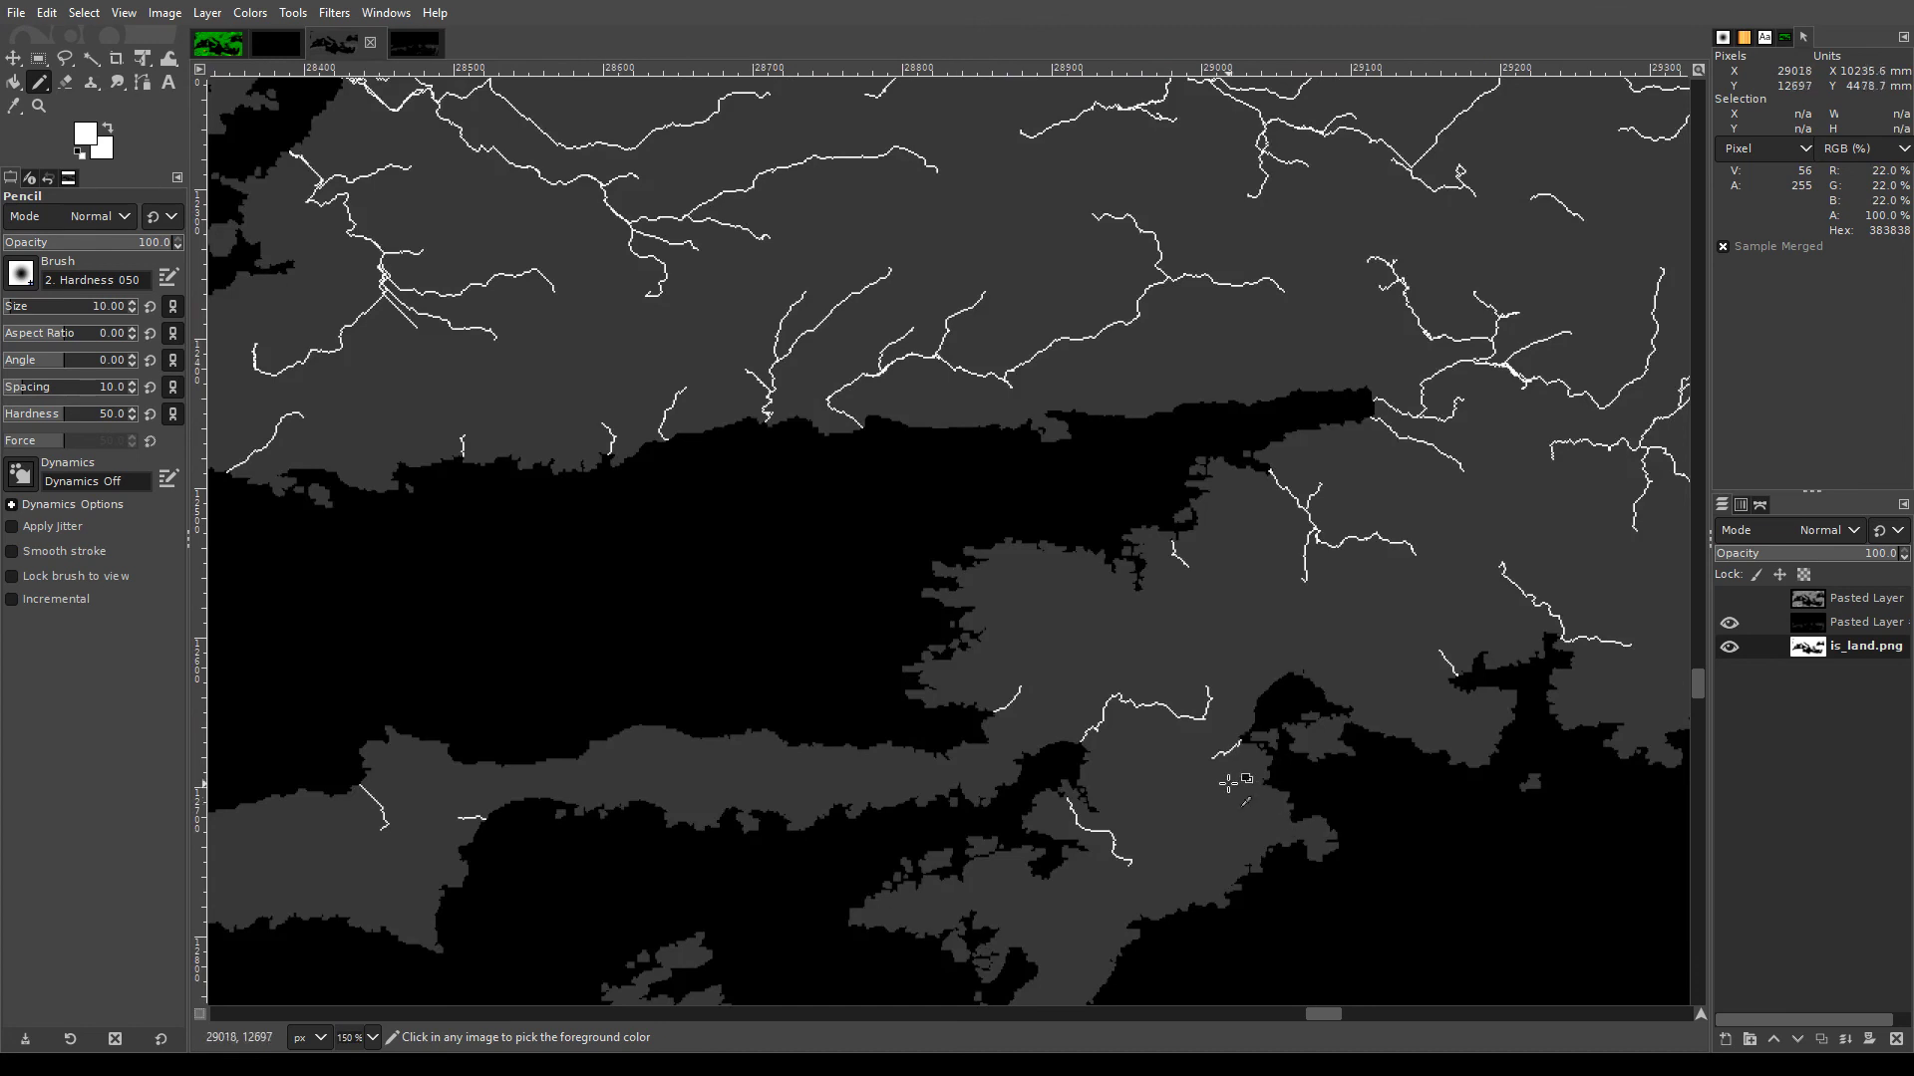
{"action": "scroll", "coordinate": [1171, 788], "scroll_direction": "up", "scroll_amount": 5}
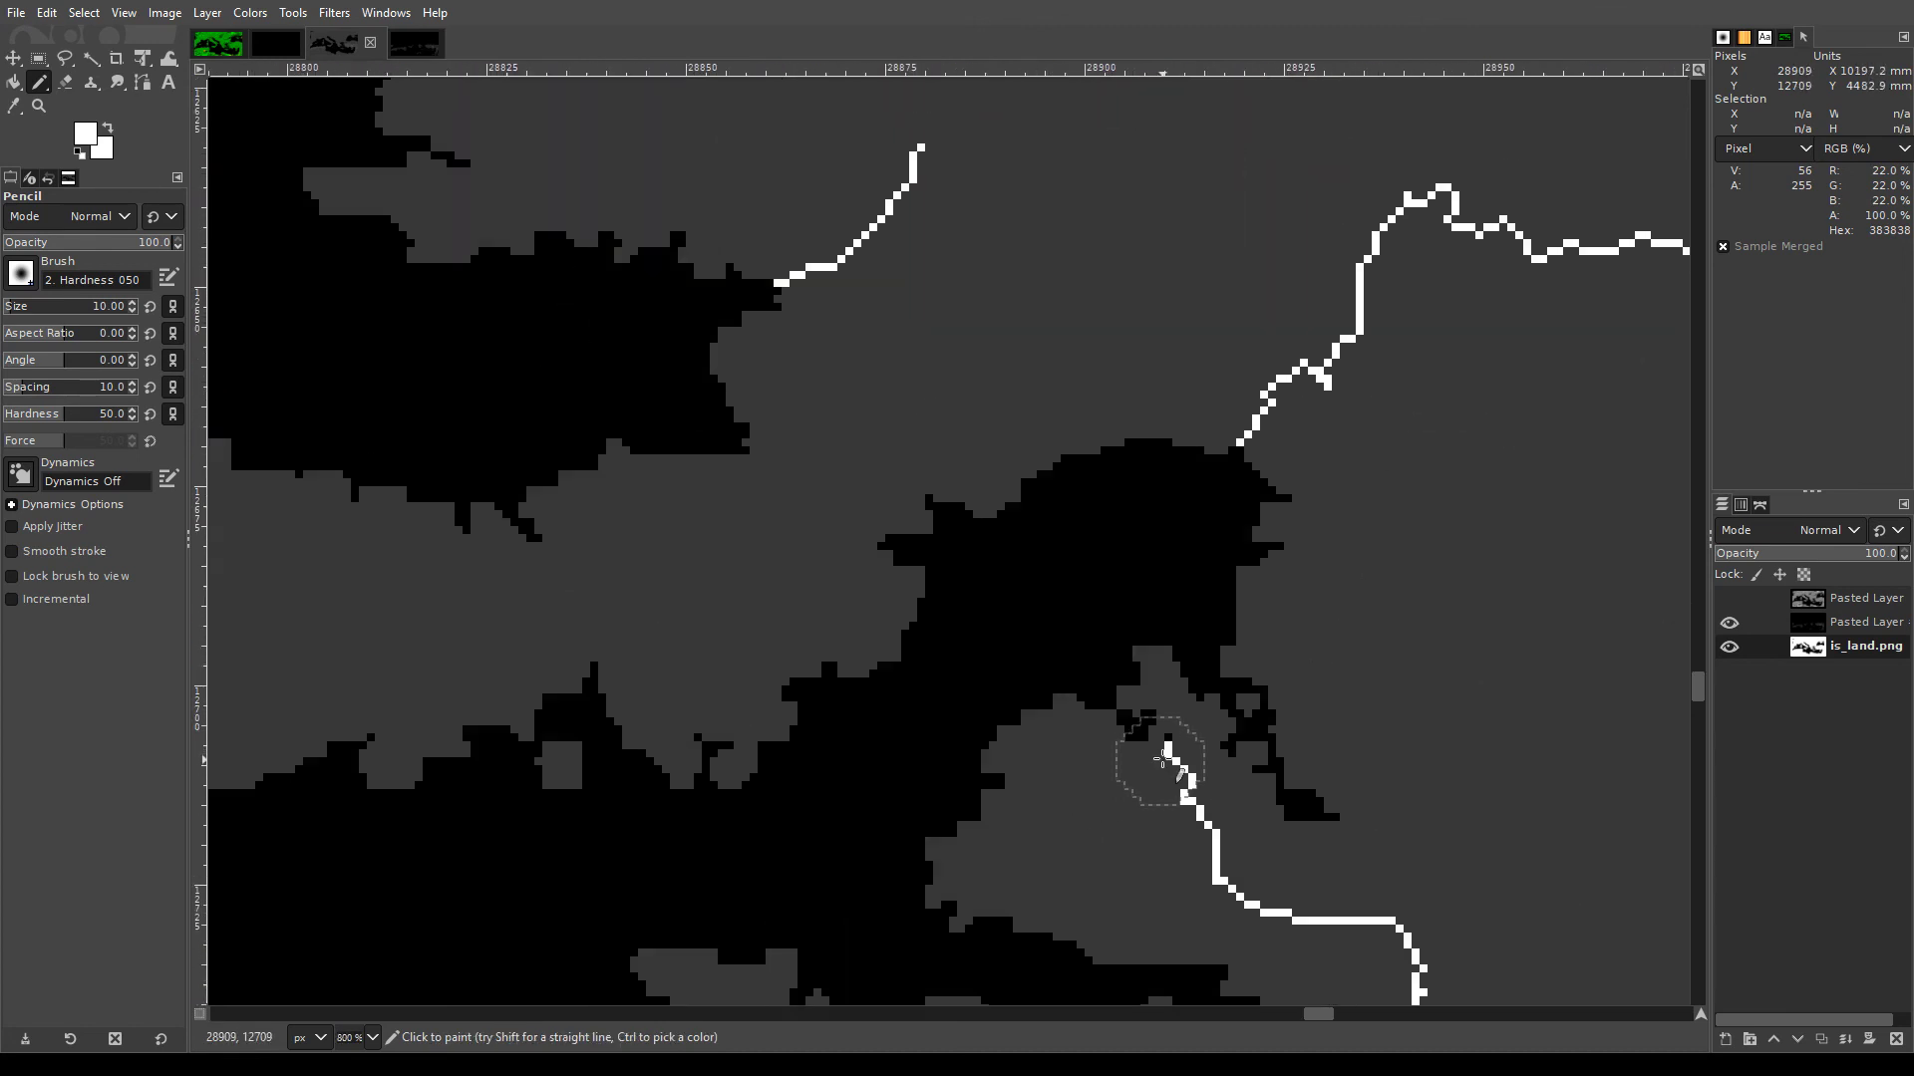
{"action": "left_click", "coordinate": [1151, 747]}
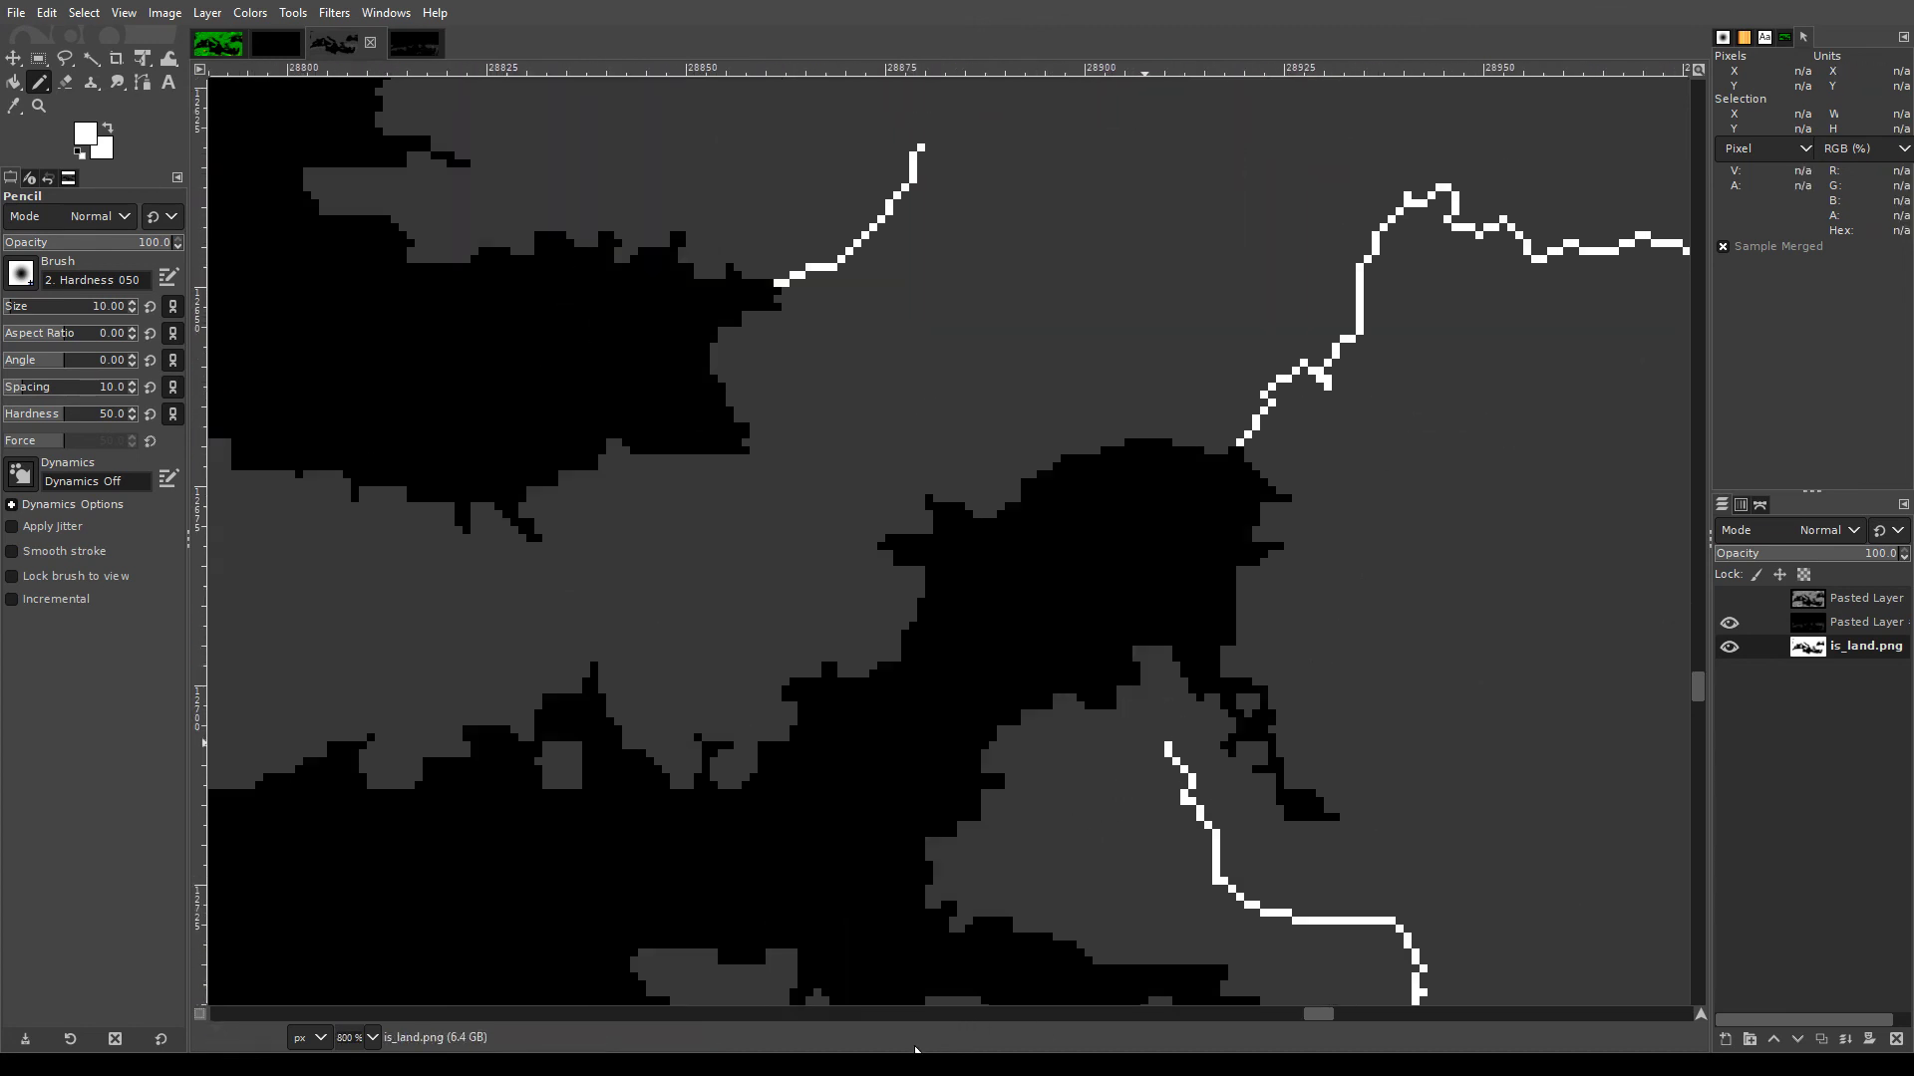